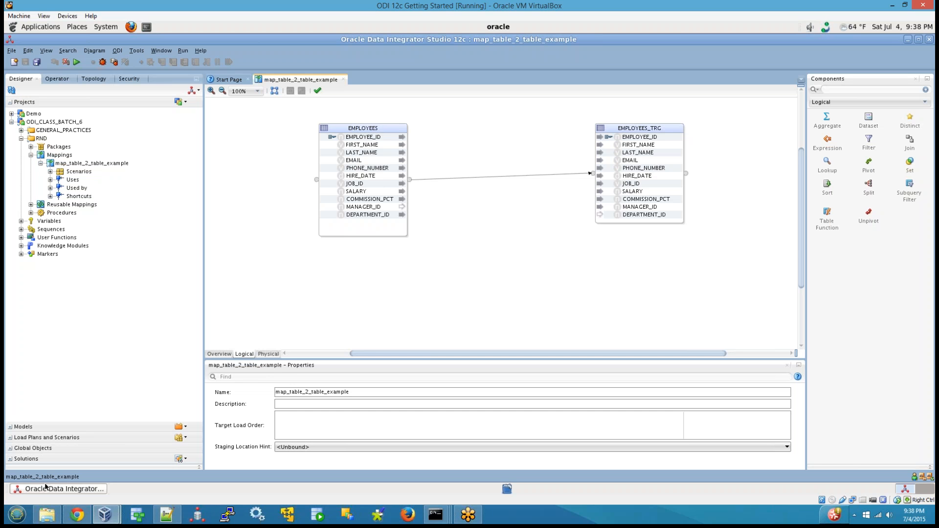
Switch to OneNote and start a new paragraph below the class notes' last sentence about ODI Knowledge modules.
{"action": "left_click", "coordinate": [25, 517]}
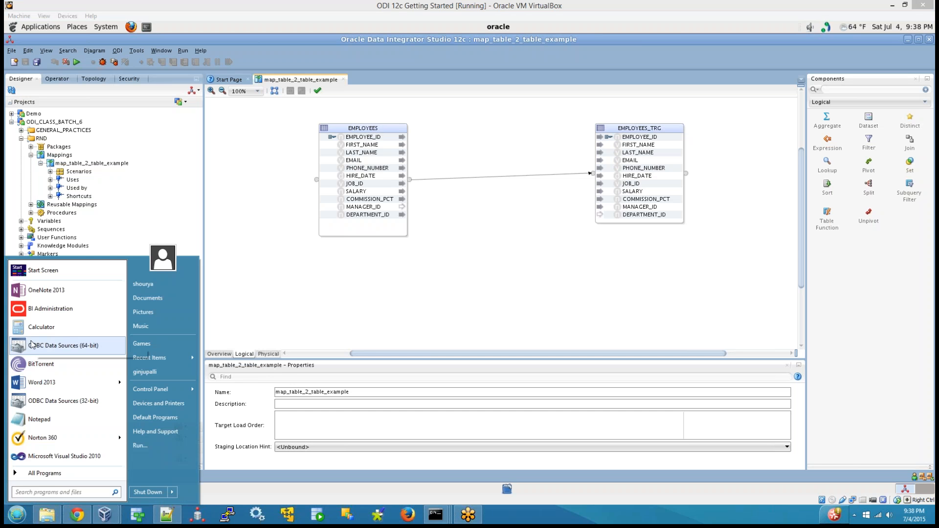
{"action": "left_click", "coordinate": [47, 290]}
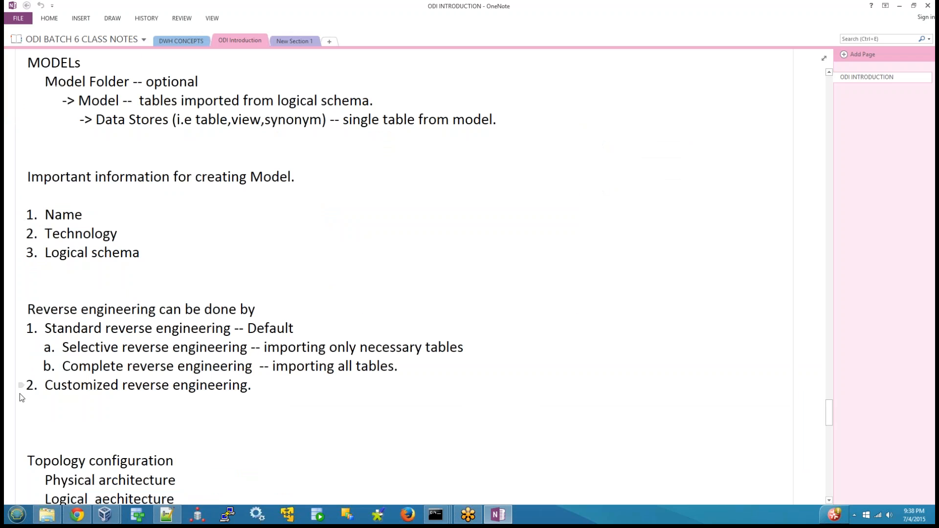
{"action": "scroll", "coordinate": [22, 398], "scroll_direction": "down", "scroll_amount": 20}
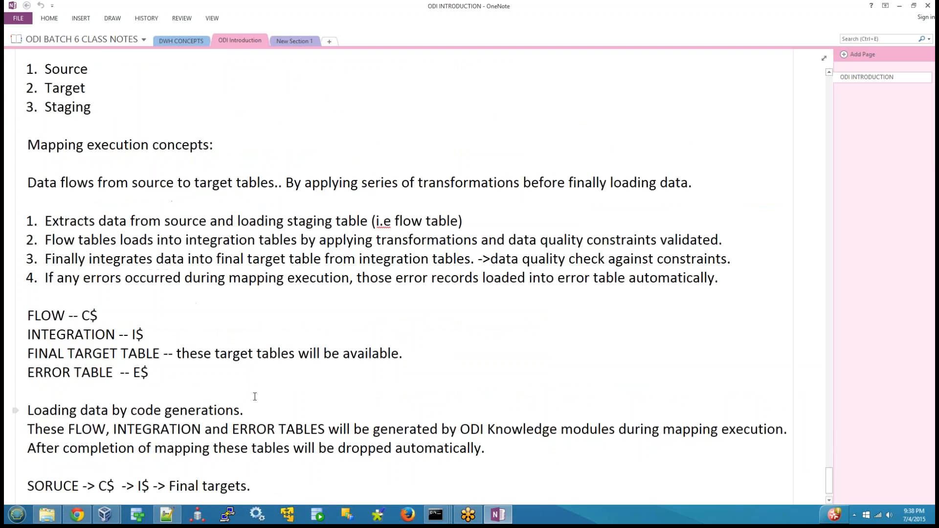
{"action": "scroll", "coordinate": [254, 396], "scroll_direction": "down", "scroll_amount": 2}
{"action": "left_click", "coordinate": [453, 459]}
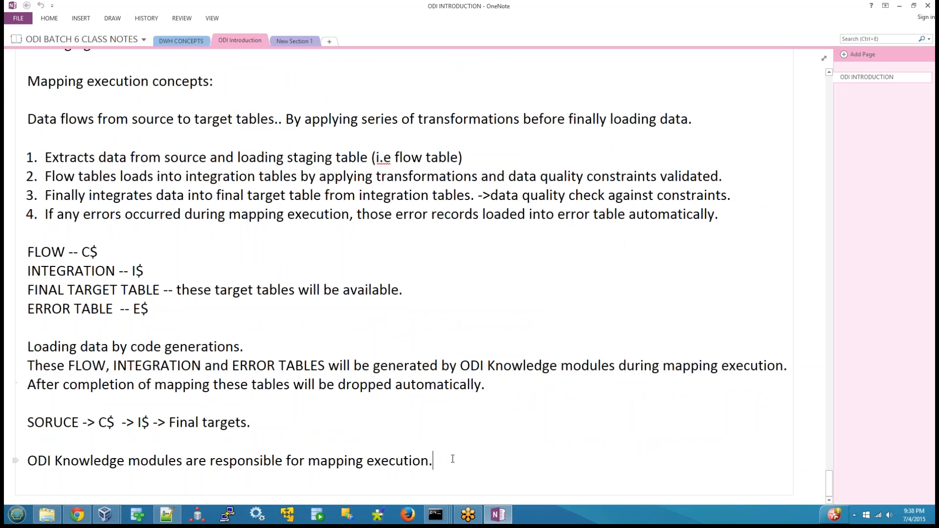
{"action": "left_click", "coordinate": [10, 468]}
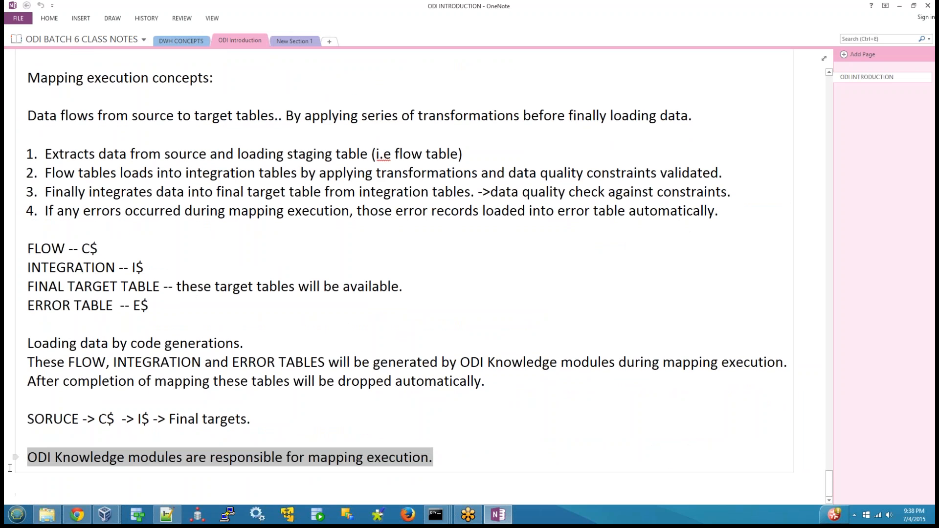
{"action": "left_click", "coordinate": [455, 450]}
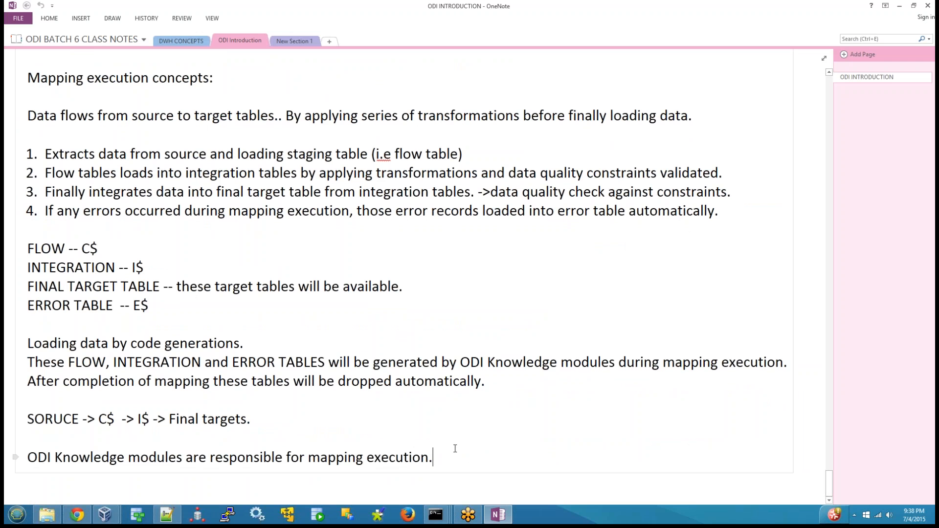
{"action": "key", "text": "Return"}
{"action": "key", "text": "Return"}
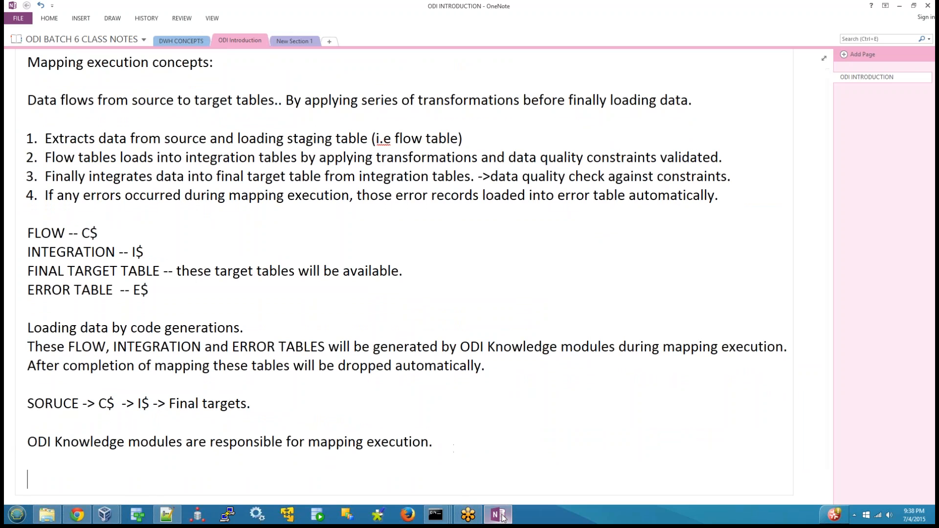
Switch to Oracle Data Integrator Studio and compare the physical and logical designs of map_table_2_table_example.
{"action": "mouse_move", "coordinate": [104, 514]}
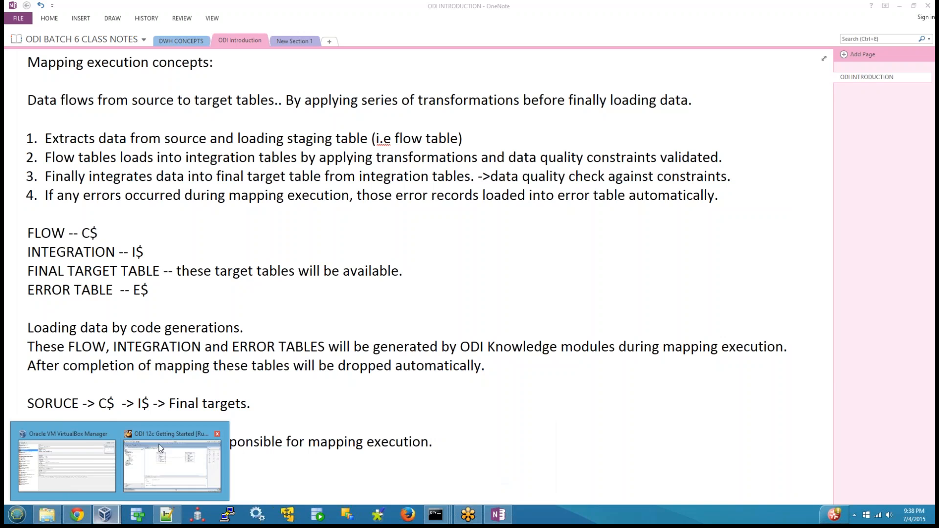
{"action": "left_click", "coordinate": [157, 436]}
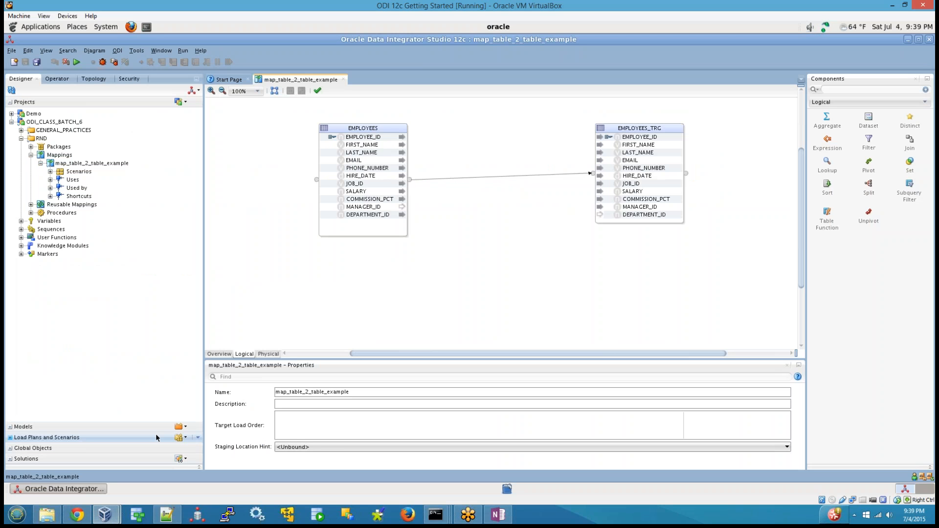
{"action": "left_click", "coordinate": [269, 355]}
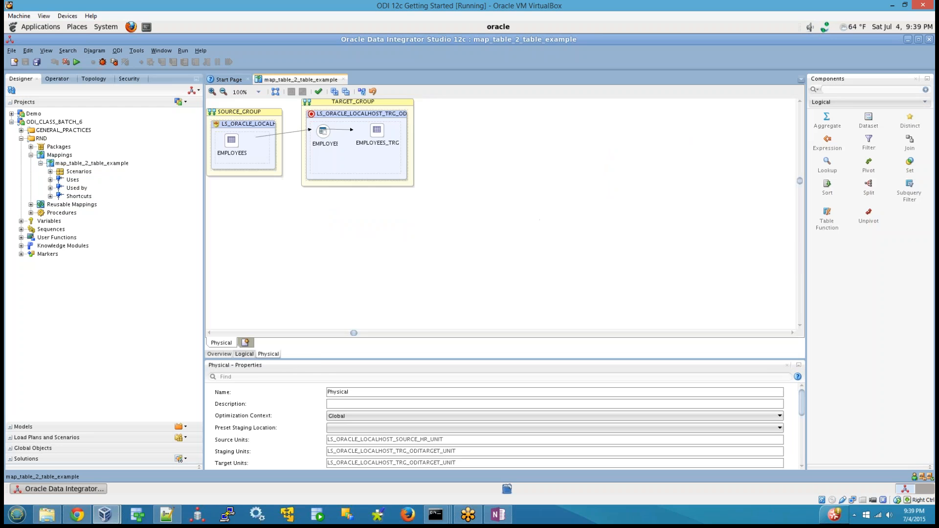
{"action": "left_click", "coordinate": [248, 358]}
{"action": "left_click_drag", "start_coordinate": [277, 100], "coordinate": [735, 311]}
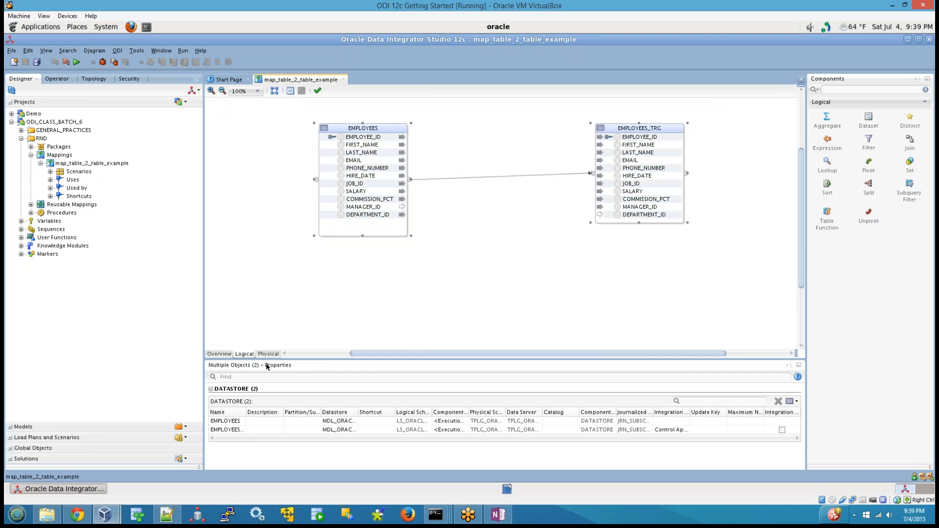
{"action": "left_click", "coordinate": [463, 313]}
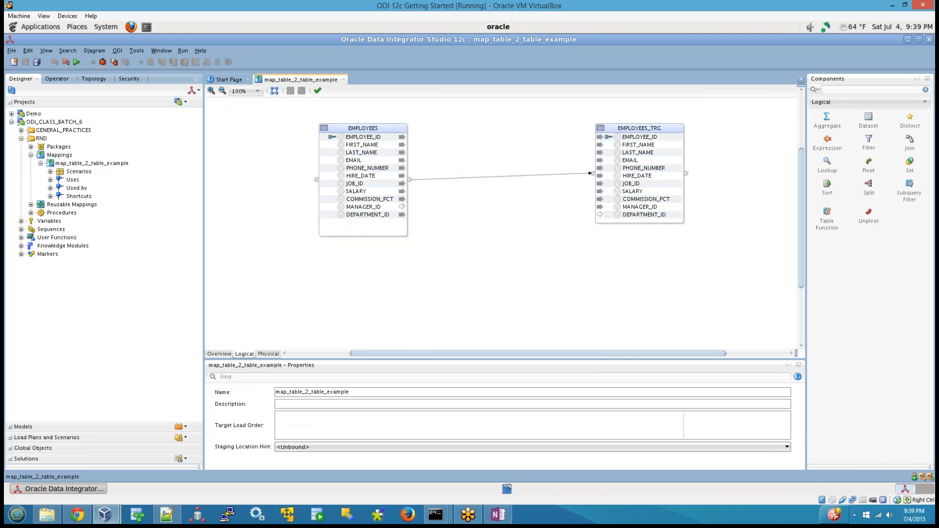
Switch to OneNote and add the sentence "In logical flow of mapping, we are not specifying any knowledge modules." at the end of the notes.
{"action": "left_click", "coordinate": [498, 514]}
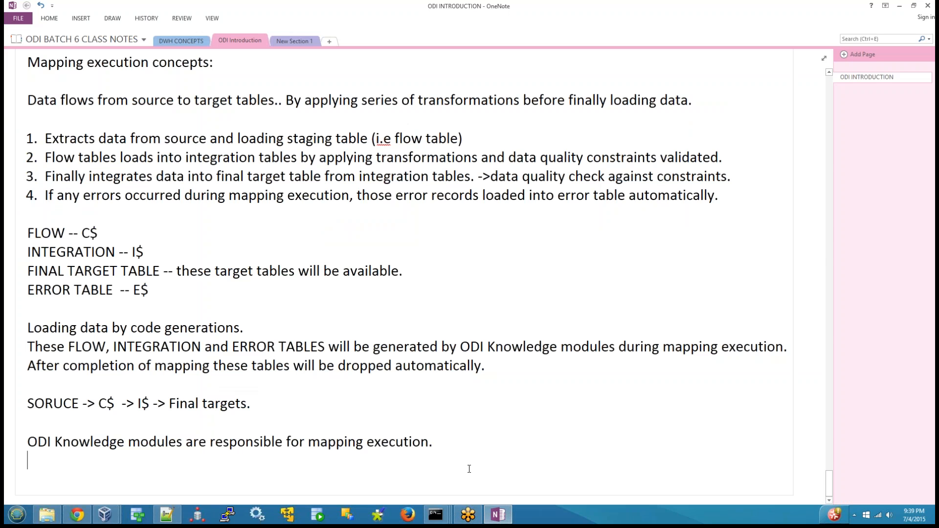
{"action": "key", "text": "Return"}
{"action": "type", "text": "In "}
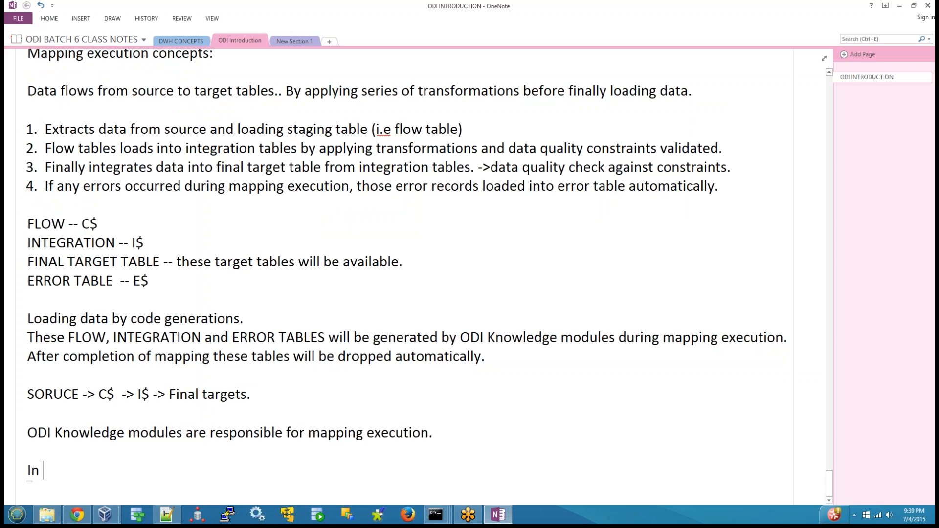
{"action": "type", "text": "logical flow of mapping, we r"}
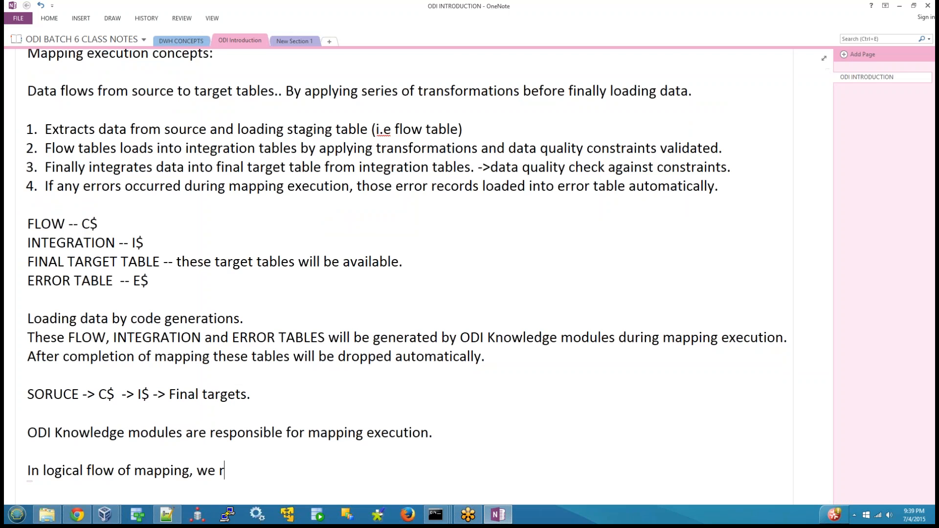
{"action": "key", "text": "BackSpace"}
{"action": "type", "text": "a"}
{"action": "type", "text": "re not specifying ahy"}
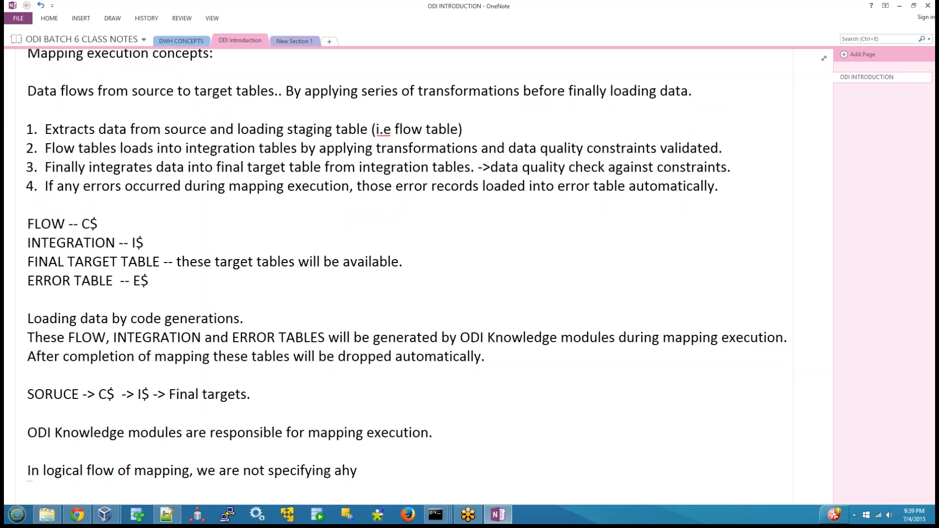
{"action": "key", "text": "BackSpace"}
{"action": "key", "text": "BackSpace"}
{"action": "type", "text": "ny knowledge mo"}
{"action": "key", "text": "BackSpace"}
{"action": "type", "text": "dules."}
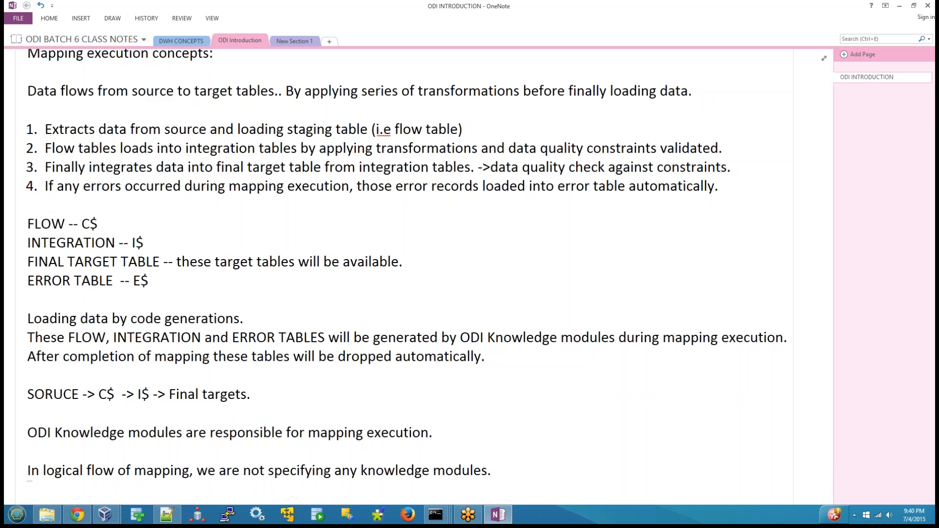
Switch to Oracle Data Integrator Studio and examine the EMPLOYEE_ID and FIRST_NAME column mappings and the attributes of EMPLOYEES_TRG.
{"action": "left_click", "coordinate": [109, 519]}
{"action": "left_click", "coordinate": [166, 447]}
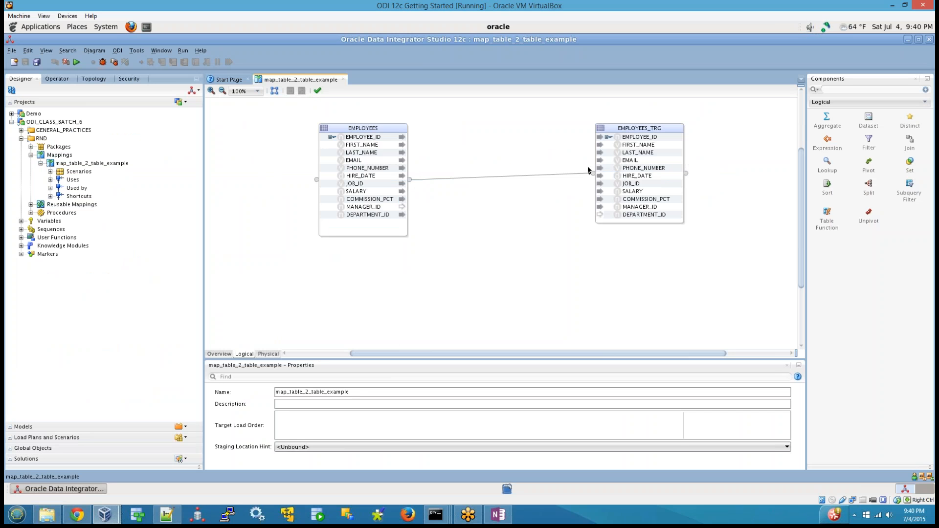
{"action": "left_click", "coordinate": [640, 139]}
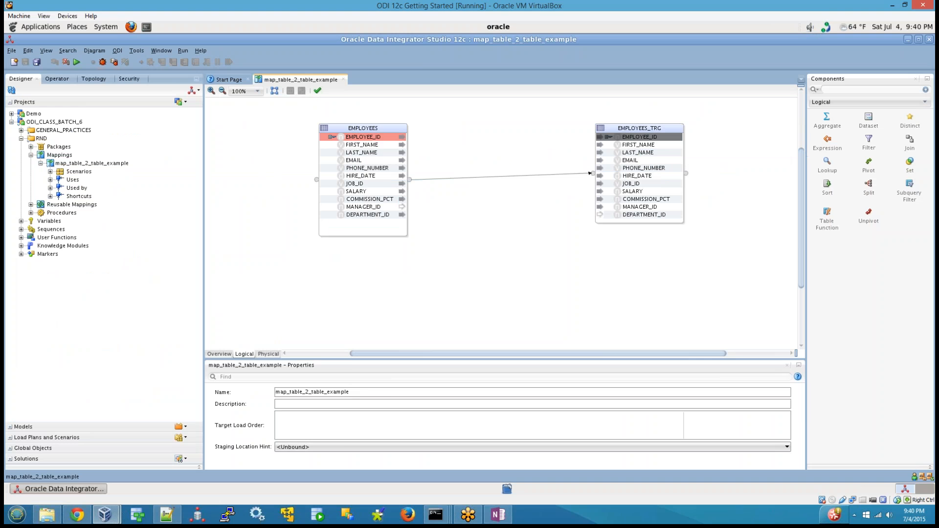
{"action": "left_click", "coordinate": [638, 145]}
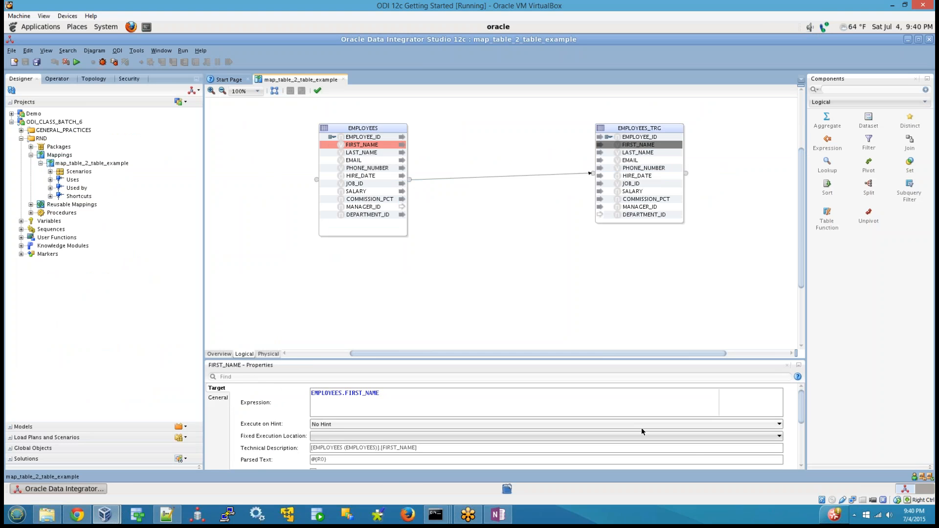
{"action": "left_click", "coordinate": [641, 128]}
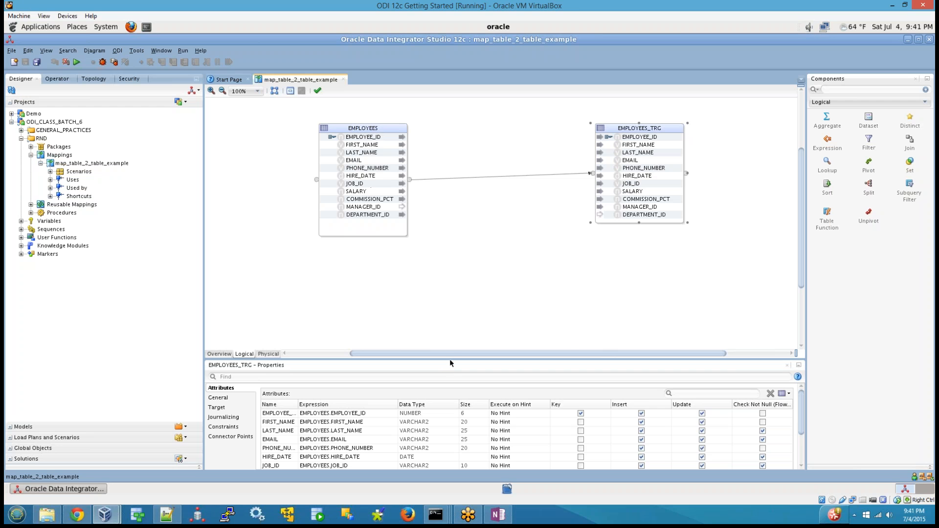
Enlarge the properties area and examine the key, insert and update flags of EMPLOYEE_ID in EMPLOYEES_TRG.
{"action": "left_click_drag", "start_coordinate": [450, 363], "coordinate": [445, 296]}
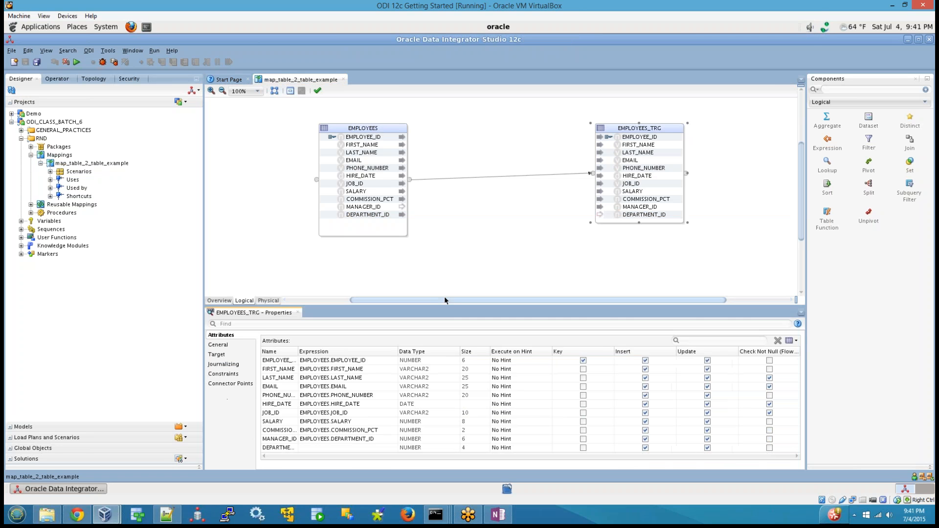
{"action": "left_click", "coordinate": [444, 262]}
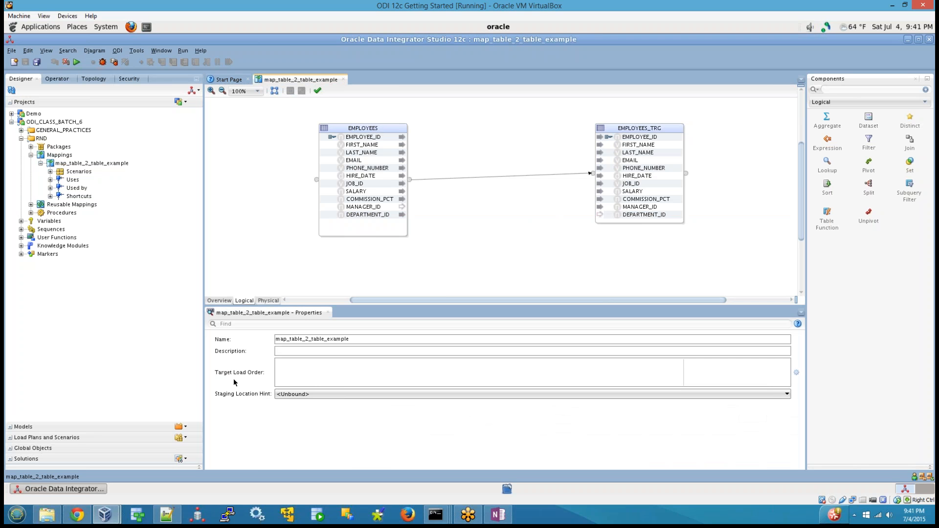
{"action": "left_click", "coordinate": [675, 137]}
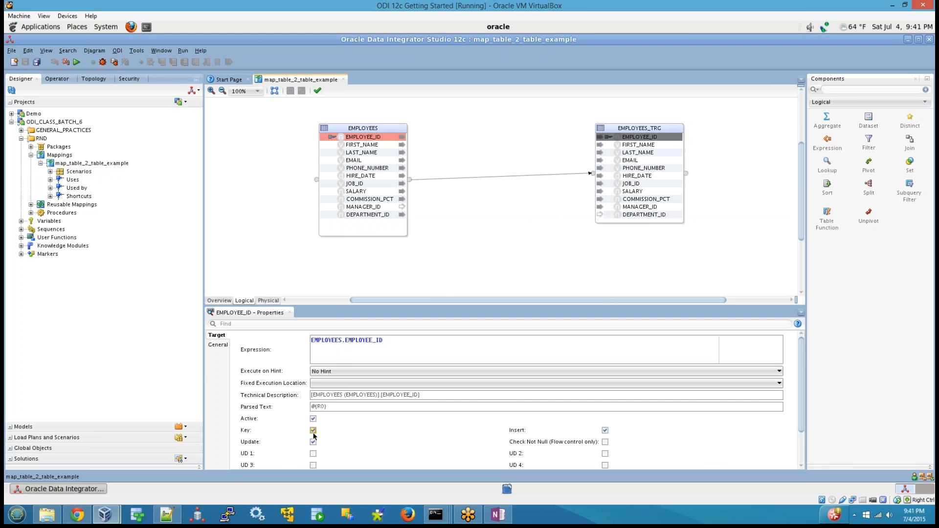
{"action": "left_click", "coordinate": [639, 128]}
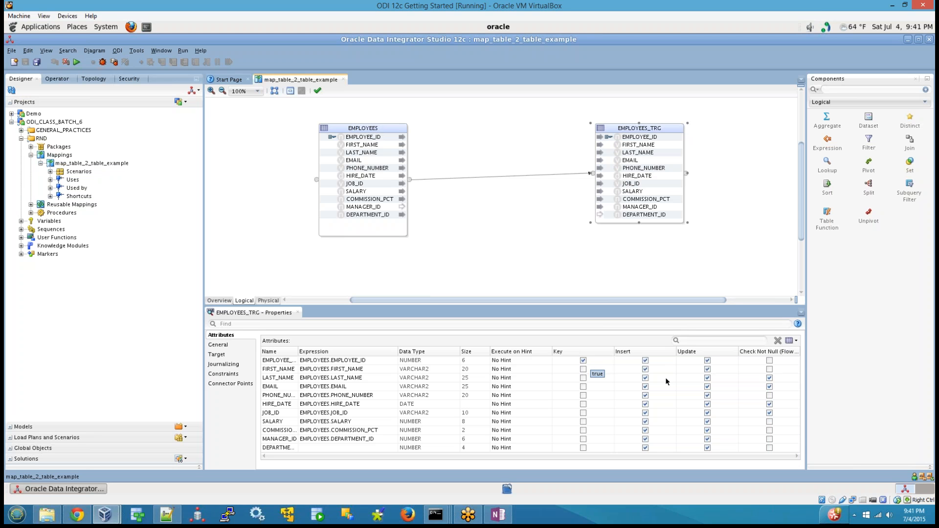
{"action": "left_click", "coordinate": [645, 360]}
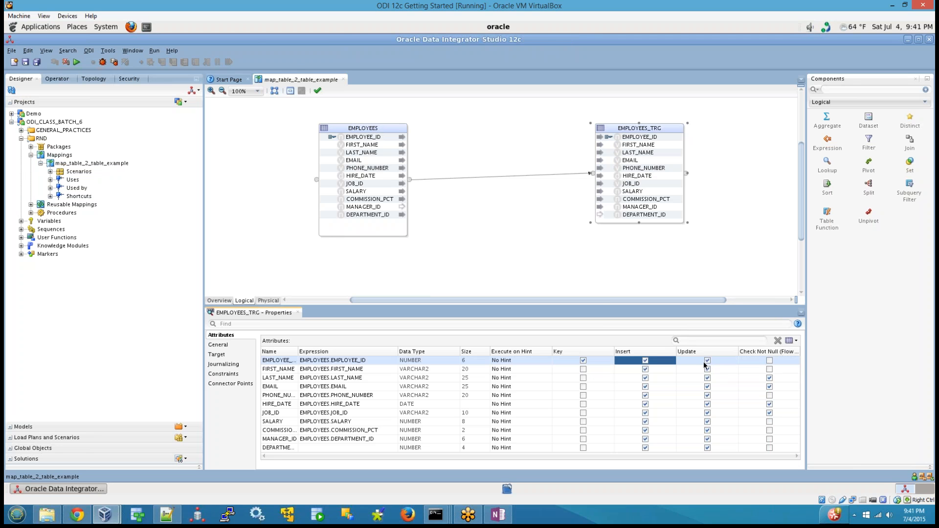
{"action": "left_click", "coordinate": [442, 266]}
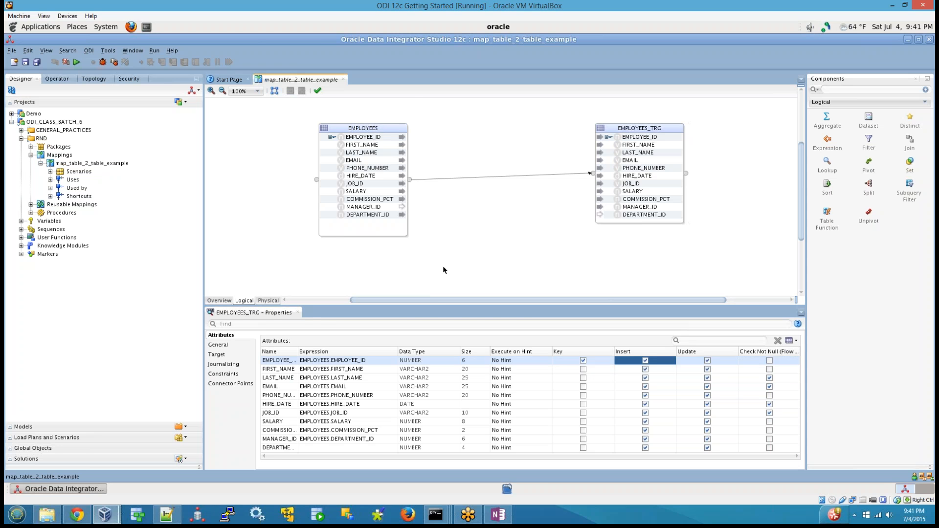
Examine the SOURCE_GROUP and TARGET_GROUP in the mapping's physical design.
{"action": "left_click", "coordinate": [269, 301]}
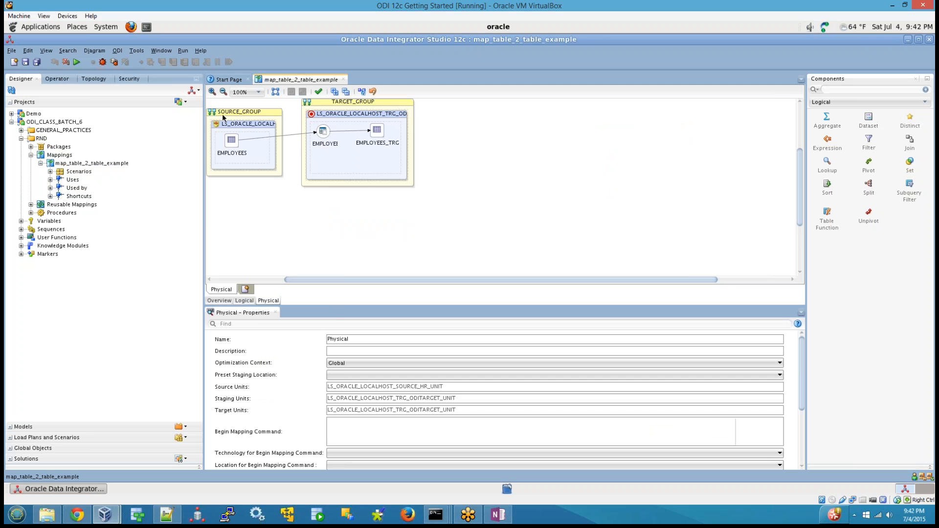
{"action": "left_click", "coordinate": [337, 100]}
{"action": "left_click", "coordinate": [487, 184]}
{"action": "left_click_drag", "start_coordinate": [803, 192], "coordinate": [796, 166]}
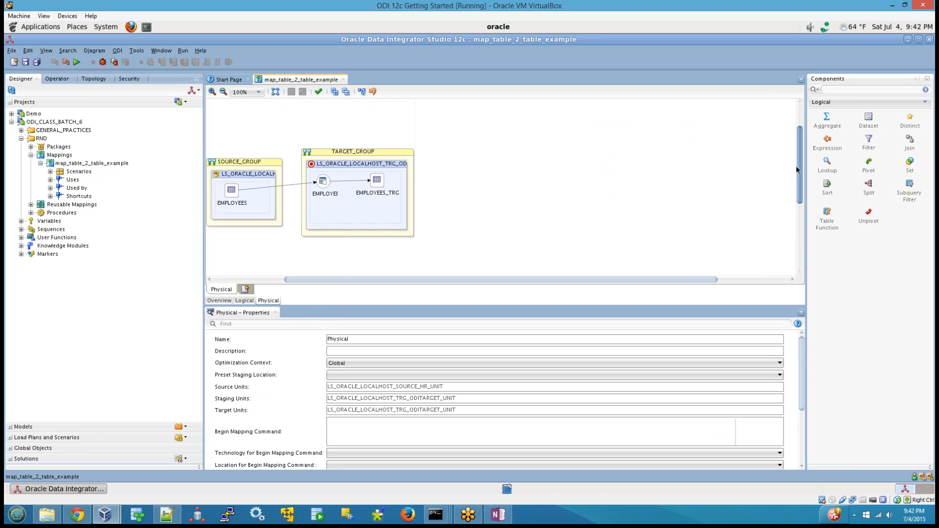
{"action": "left_click", "coordinate": [378, 152]}
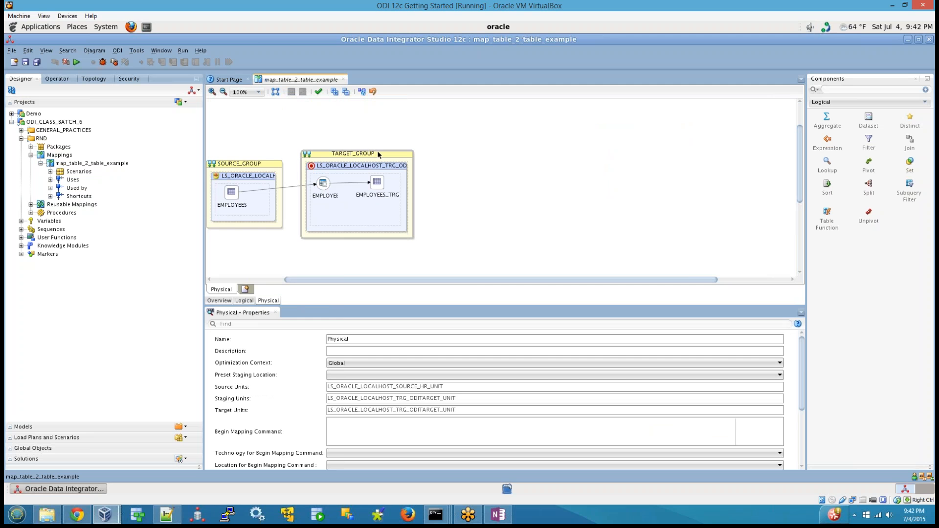
{"action": "left_click", "coordinate": [362, 152]}
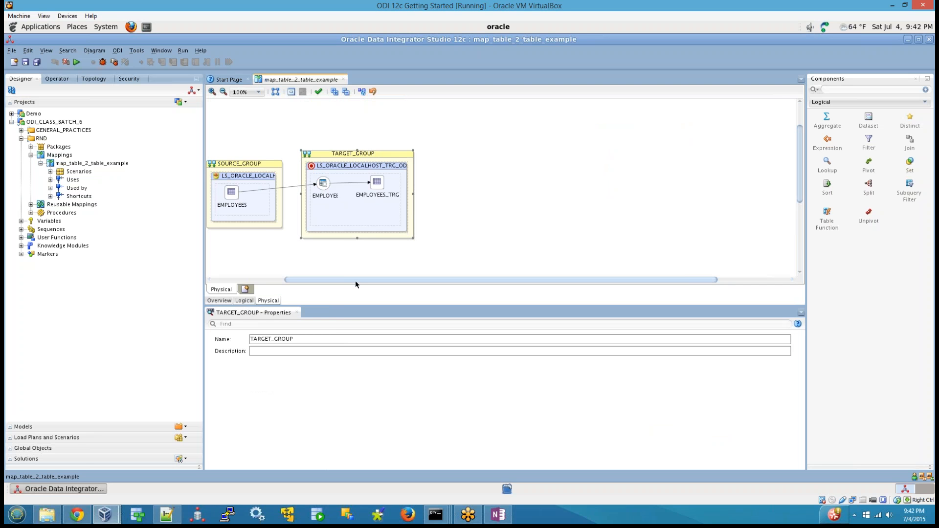
{"action": "left_click_drag", "start_coordinate": [355, 280], "coordinate": [283, 279]}
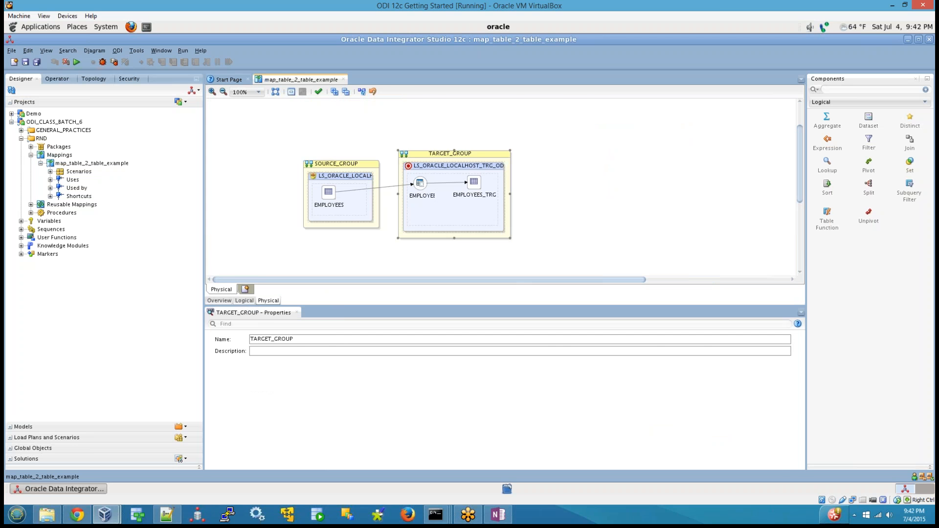
{"action": "left_click", "coordinate": [395, 258]}
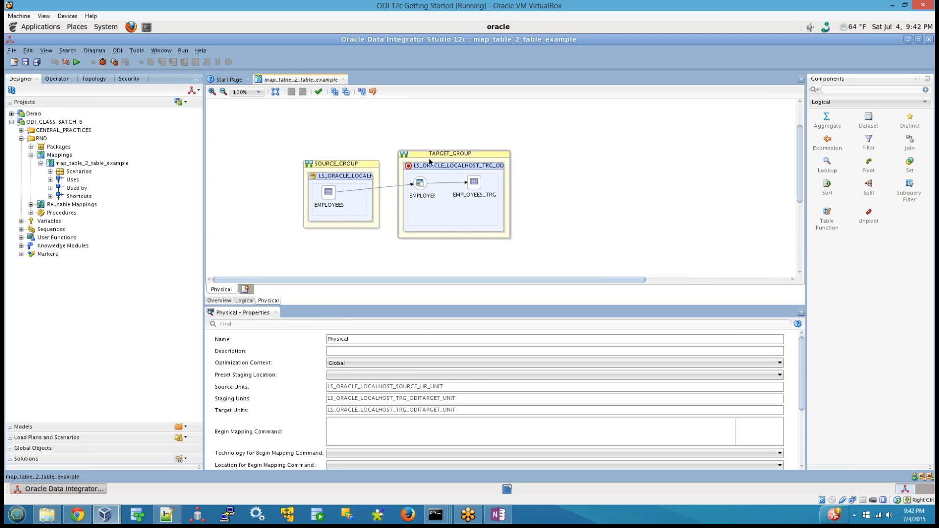
Switch to OneNote and begin a new paragraph with "Mapping implementation" below the sentence on the logical flow.
{"action": "left_click", "coordinate": [497, 514]}
{"action": "left_click", "coordinate": [231, 479]}
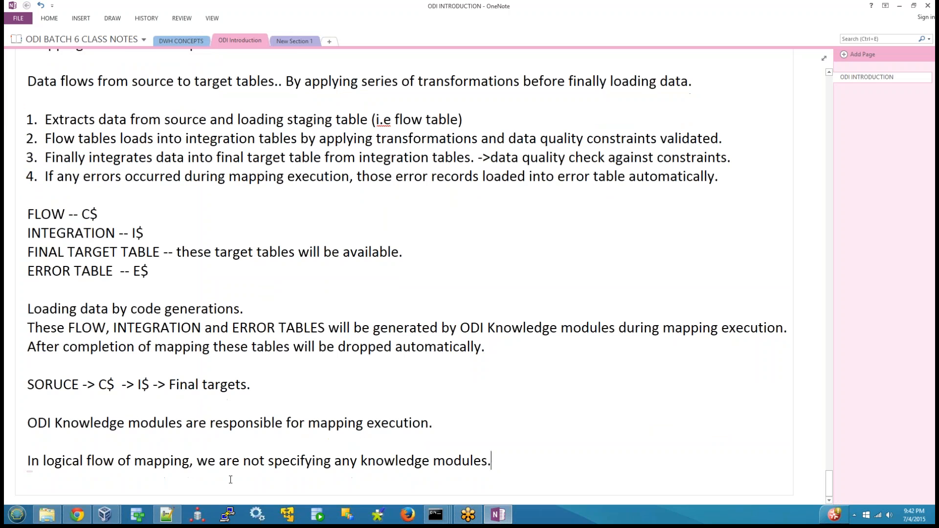
{"action": "key", "text": "Return"}
{"action": "key", "text": "Return"}
{"action": "type", "text": "P"}
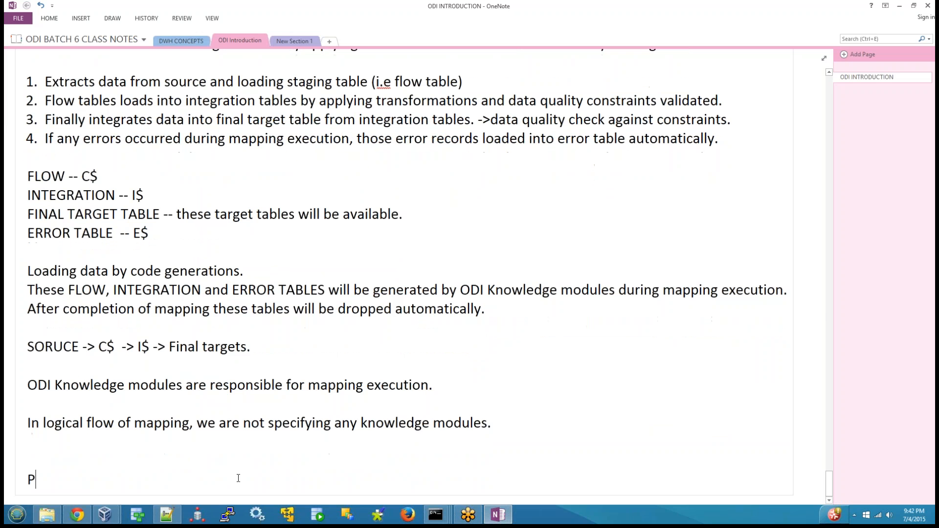
{"action": "type", "text": "hy"}
{"action": "key", "text": "BackSpace"}
{"action": "key", "text": "BackSpace"}
{"action": "key", "text": "BackSpace"}
{"action": "type", "text": "mapping "}
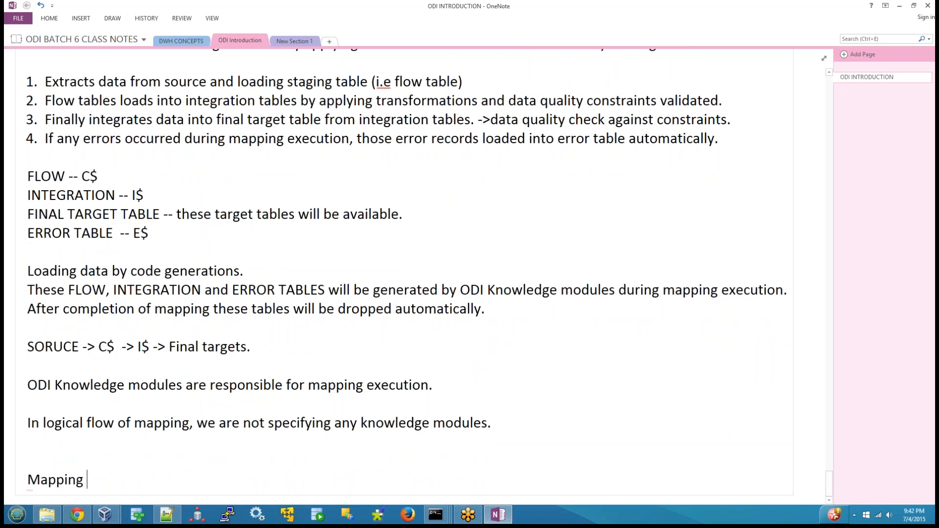
{"action": "type", "text": "implementaiton"}
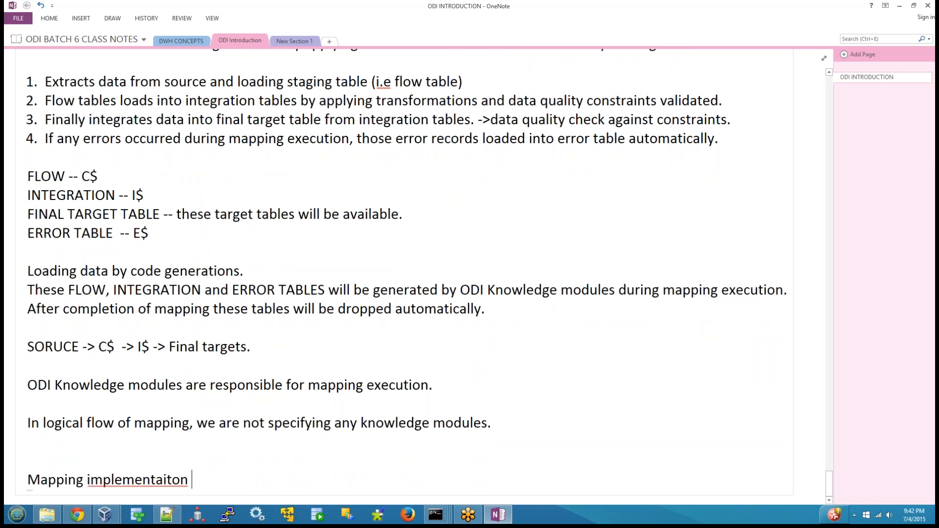
{"action": "key", "text": "BackSpace"}
{"action": "key", "text": "BackSpace"}
{"action": "key", "text": "BackSpace"}
{"action": "key", "text": "BackSpace"}
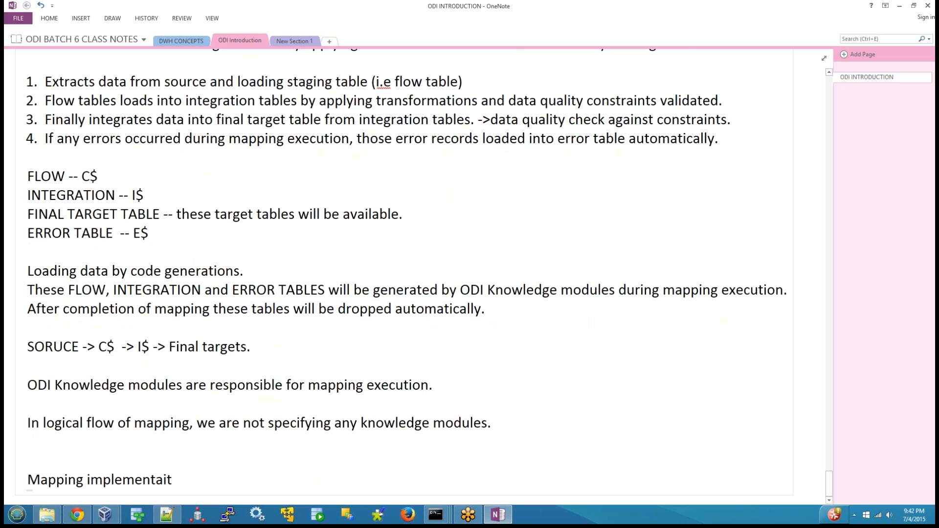
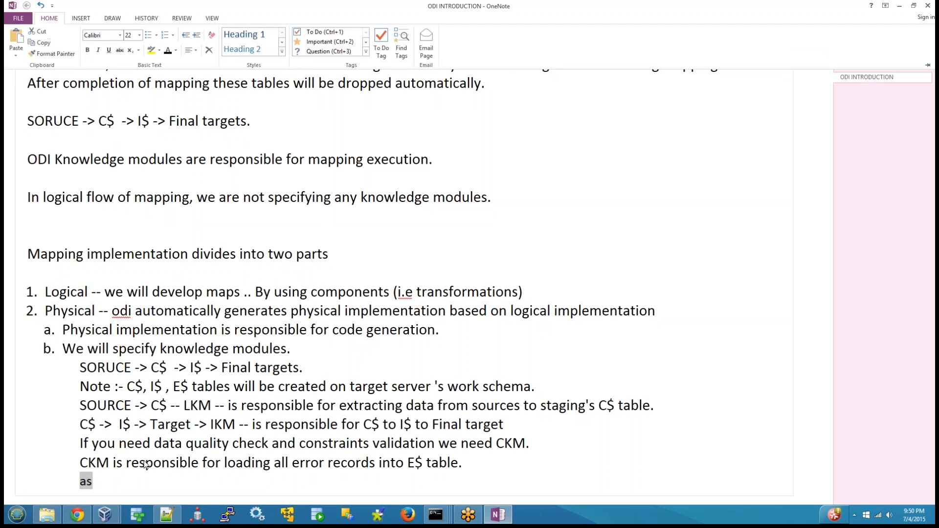
Insert a line reading "Minimum Knowledge modules required for each mapping are" between the CKM sentence and "as".
{"action": "left_click", "coordinate": [122, 487]}
{"action": "left_click", "coordinate": [134, 478]}
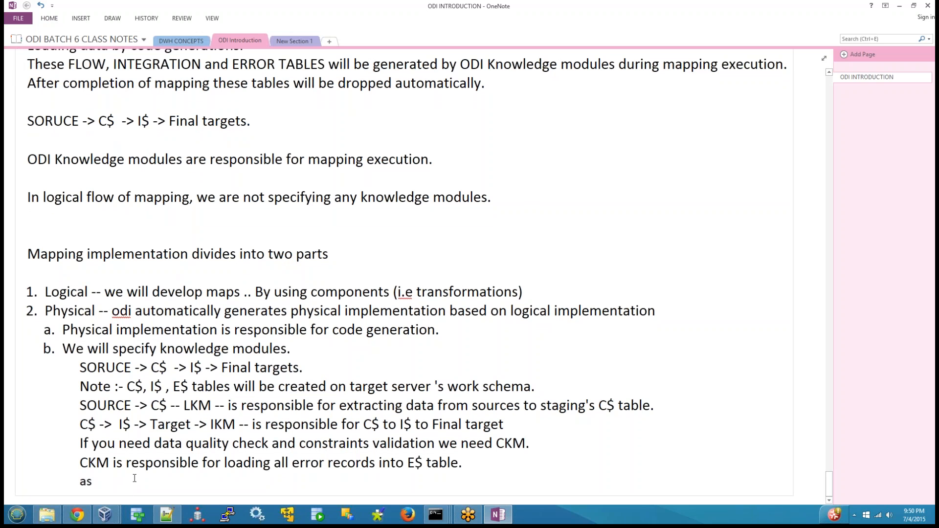
{"action": "key", "text": "Home"}
{"action": "key", "text": "Return"}
{"action": "key", "text": "Up"}
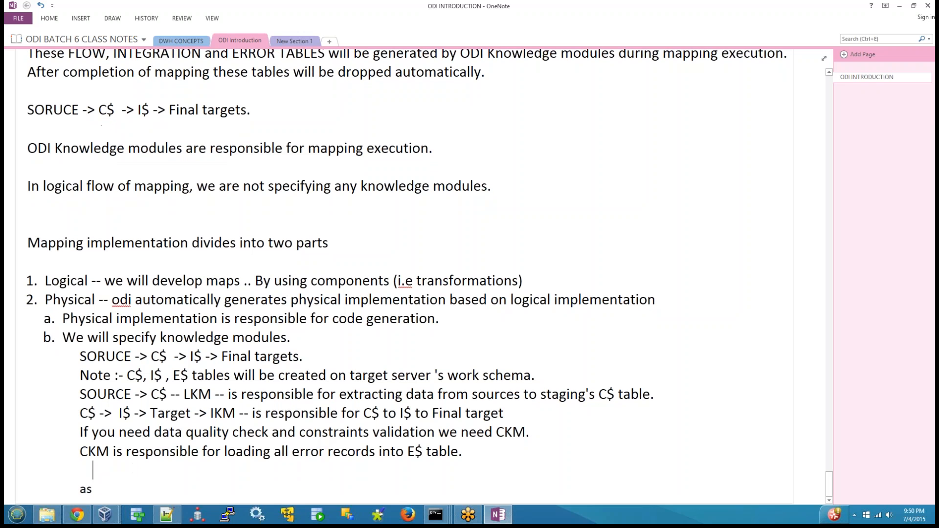
{"action": "type", "text": "Minimum Kn"}
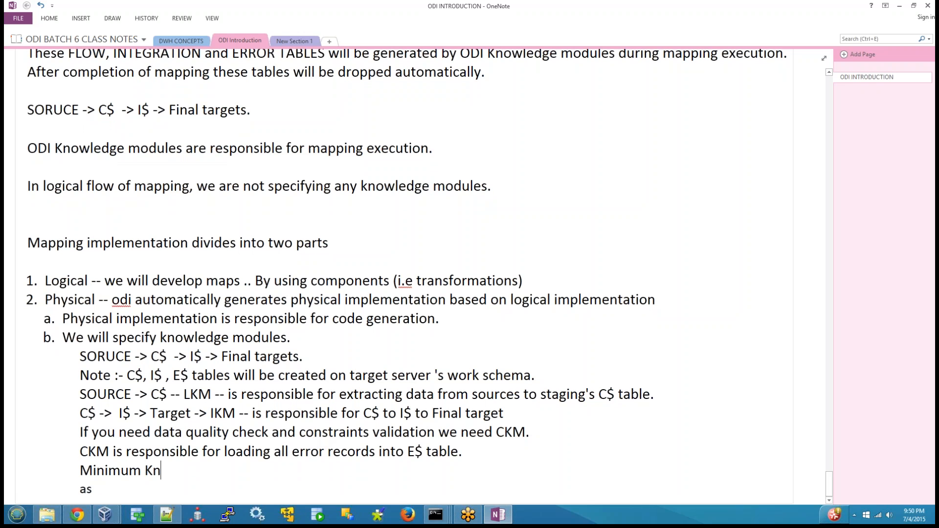
{"action": "type", "text": "owledge m"}
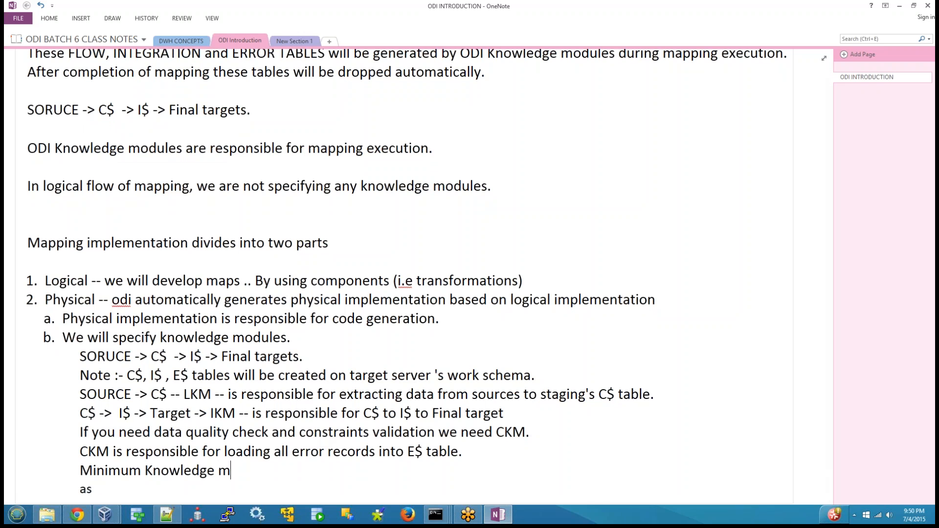
{"action": "type", "text": "odules requird for"}
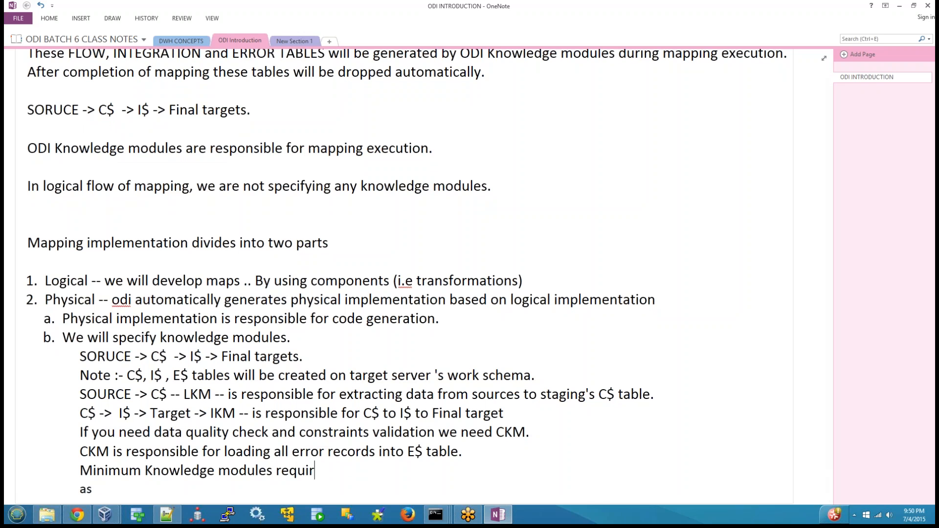
{"action": "key", "text": "BackSpace"}
{"action": "key", "text": "BackSpace"}
{"action": "key", "text": "BackSpace"}
{"action": "key", "text": "BackSpace"}
{"action": "type", "text": "e"}
{"action": "key", "text": "BackSpace"}
{"action": "key", "text": "BackSpace"}
{"action": "type", "text": "ed for each ap"}
{"action": "key", "text": "BackSpace"}
{"action": "key", "text": "BackSpace"}
{"action": "type", "text": "mapping "}
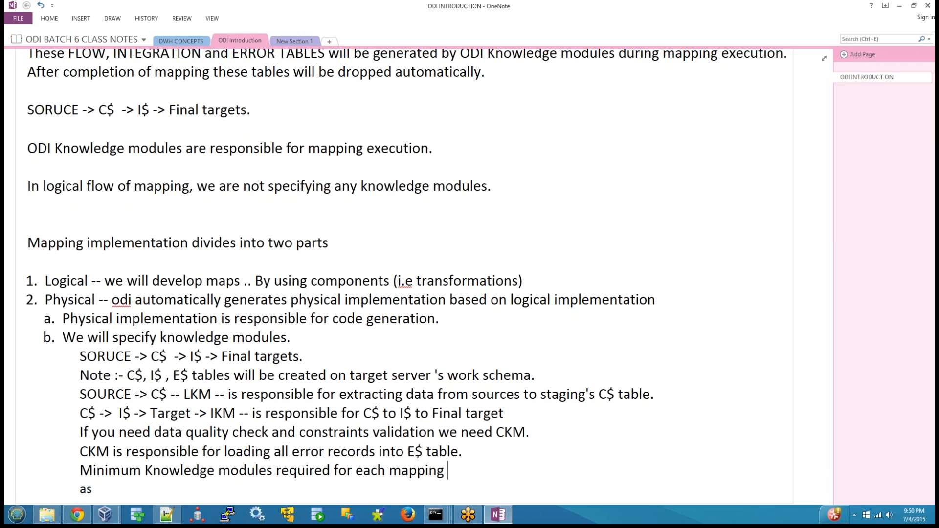
{"action": "type", "text": "are"}
{"action": "key", "text": "Return"}
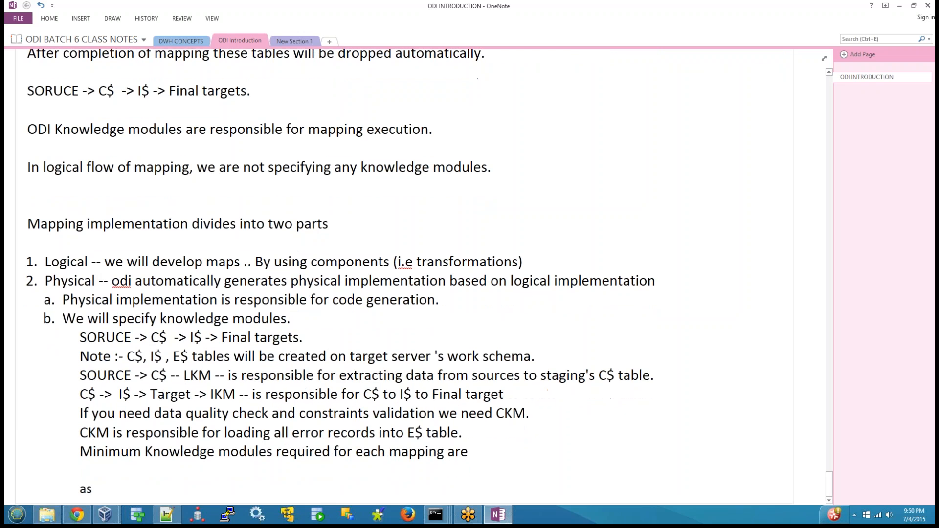
Add a numbered list with LKM, IKM and "Optional CKM" under the minimum knowledge modules line.
{"action": "type", "text": "1,"}
{"action": "type", "text": " LKM"}
{"action": "key", "text": "Return"}
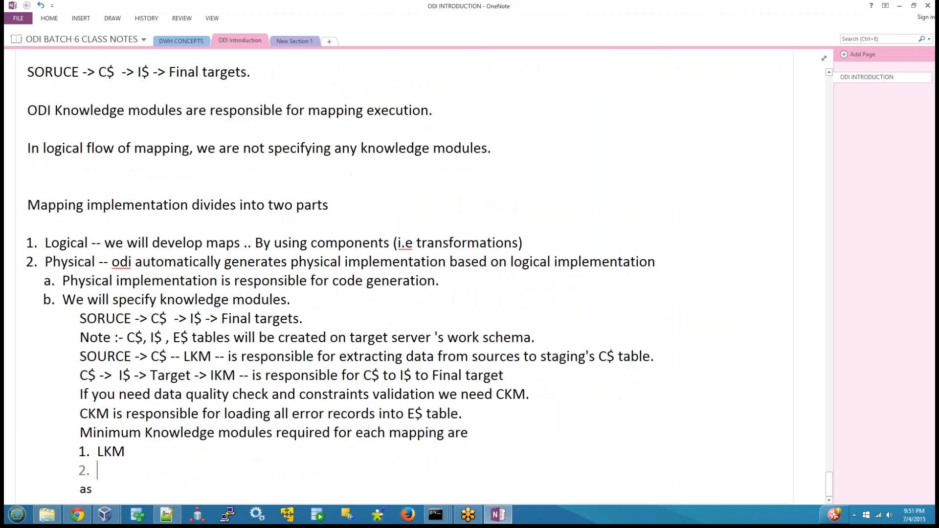
{"action": "type", "text": "IKM"}
{"action": "key", "text": "Return"}
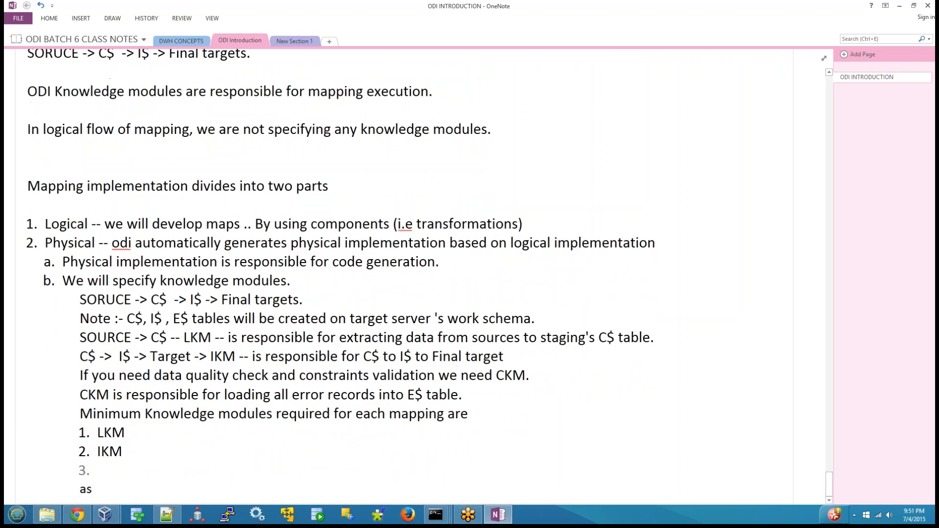
{"action": "type", "text": "Optional CKM"}
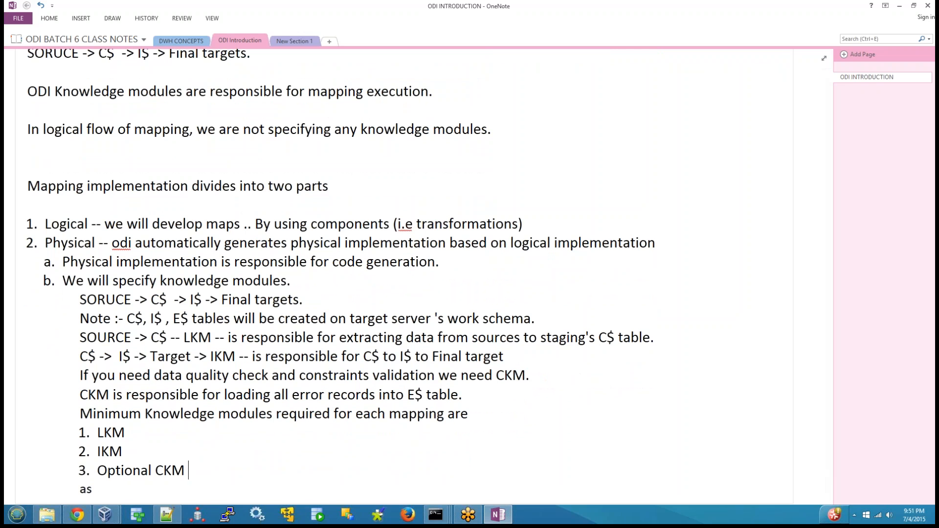
Append "-- Source to Staging Area 's C$" to the LKM list item.
{"action": "left_click", "coordinate": [125, 433]}
{"action": "type", "text": "--"}
{"action": "type", "text": " Soruce"}
{"action": "key", "text": "BackSpace"}
{"action": "key", "text": "BackSpace"}
{"action": "key", "text": "BackSpace"}
{"action": "key", "text": "BackSpace"}
{"action": "type", "text": "urce to Staging "}
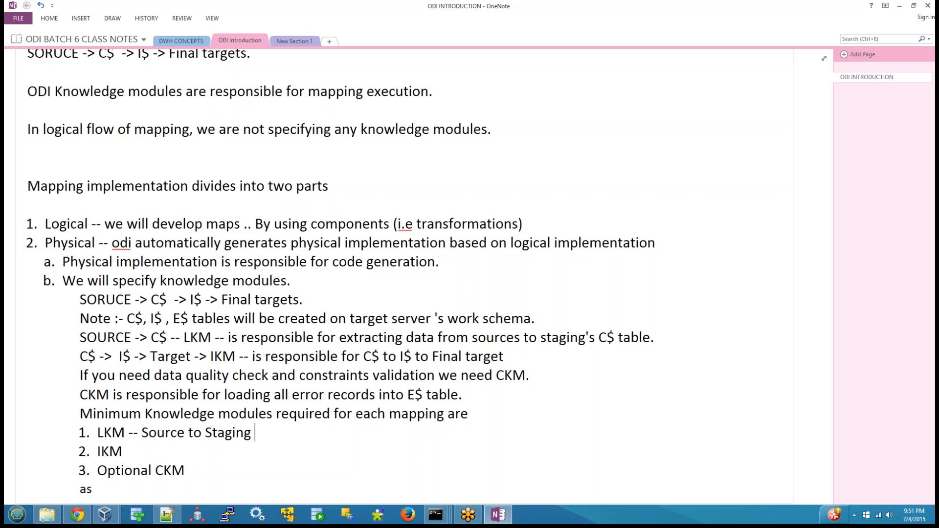
{"action": "type", "text": "Ares"}
{"action": "key", "text": "BackSpace"}
{"action": "type", "text": "a 's C$"}
Append "-- C$ to I$ to Final target table." to the IKM list item.
{"action": "left_click", "coordinate": [122, 451]}
{"action": "type", "text": "-- C$ to I$"}
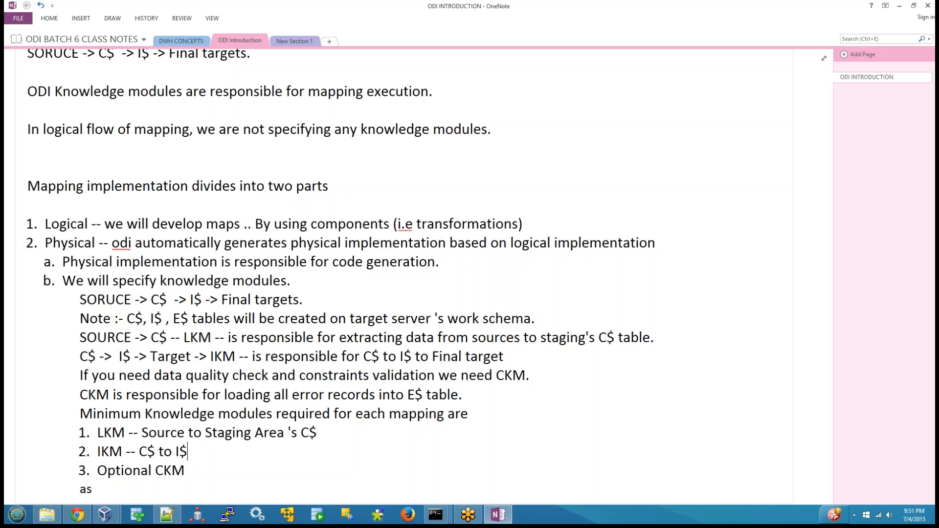
{"action": "type", "text": " to Final target table."}
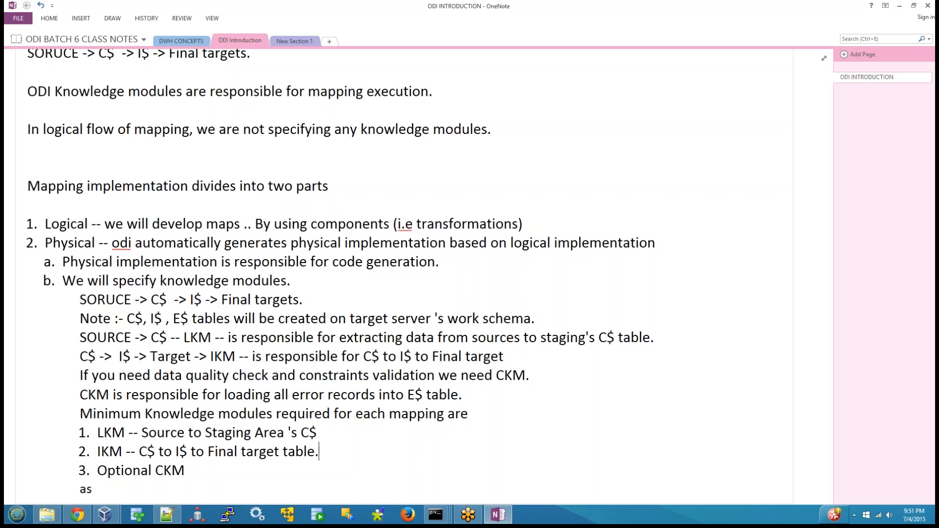
Examine the knowledge module types, from RKM to JKM, in the earlier notes on the main project components.
{"action": "key", "text": "shift+Home"}
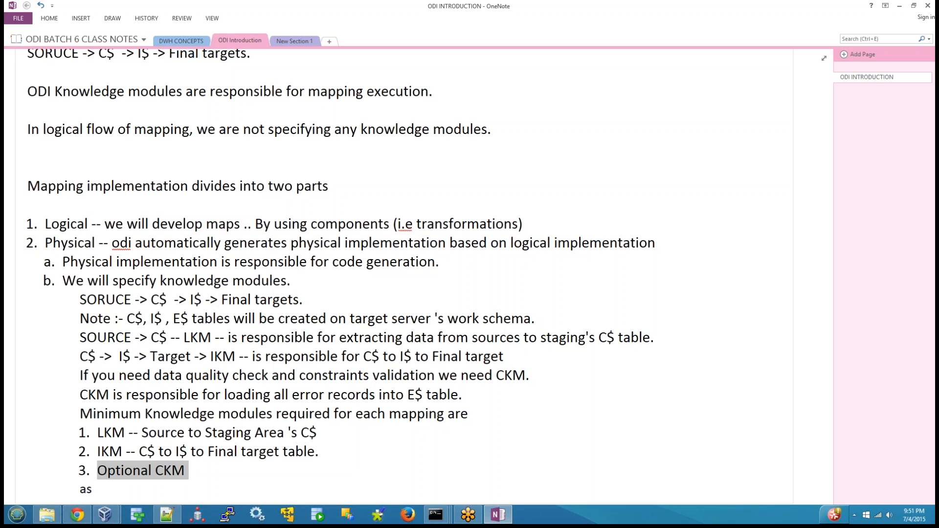
{"action": "scroll", "coordinate": [158, 388], "scroll_direction": "up", "scroll_amount": 8}
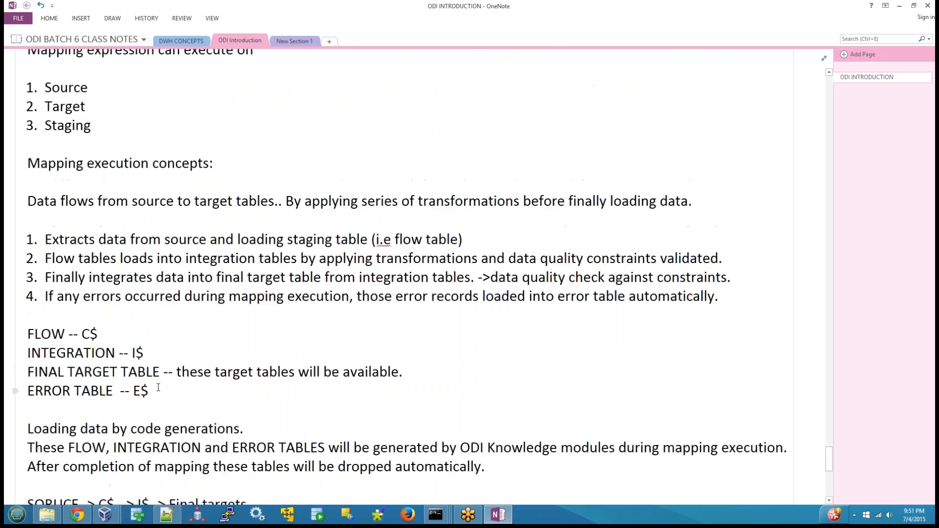
{"action": "scroll", "coordinate": [158, 387], "scroll_direction": "up", "scroll_amount": 15}
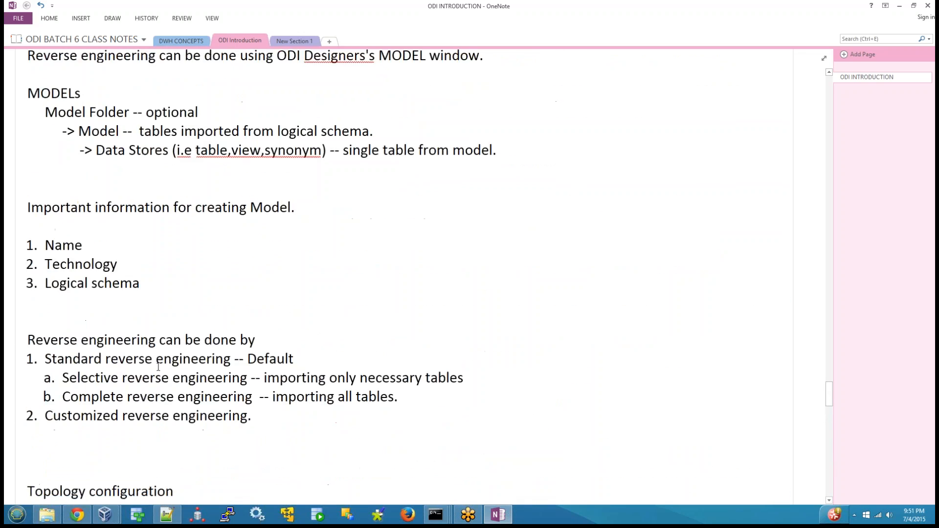
{"action": "scroll", "coordinate": [158, 367], "scroll_direction": "up", "scroll_amount": 15}
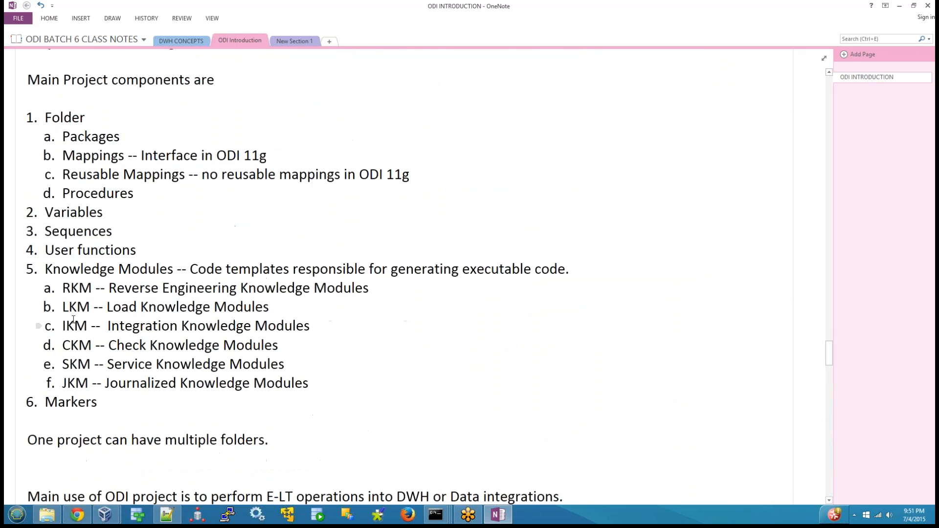
{"action": "double_click", "coordinate": [77, 287]}
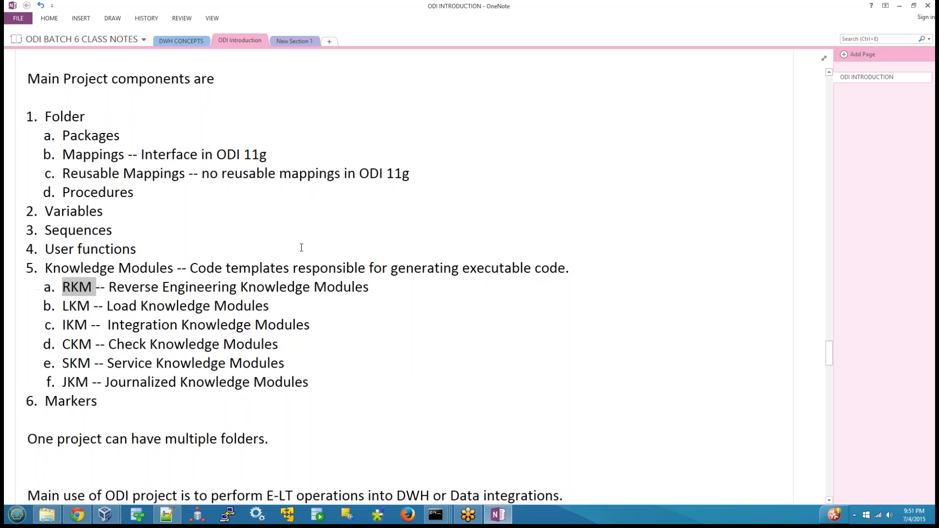
{"action": "double_click", "coordinate": [76, 306]}
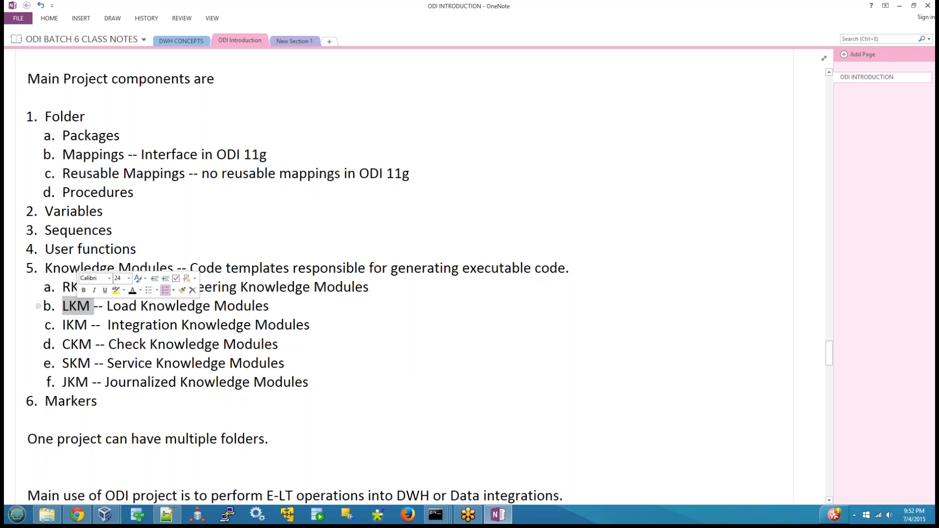
{"action": "double_click", "coordinate": [80, 369]}
{"action": "double_click", "coordinate": [78, 382]}
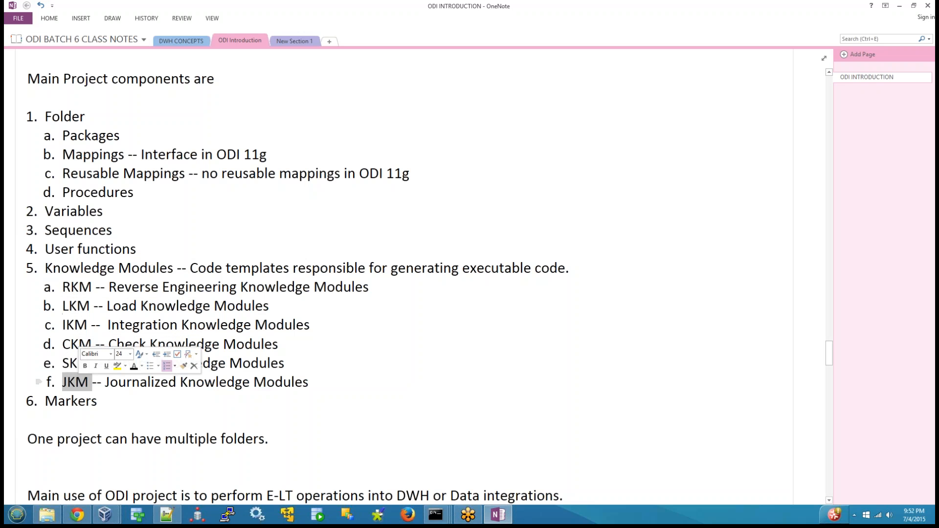
{"action": "double_click", "coordinate": [65, 288]}
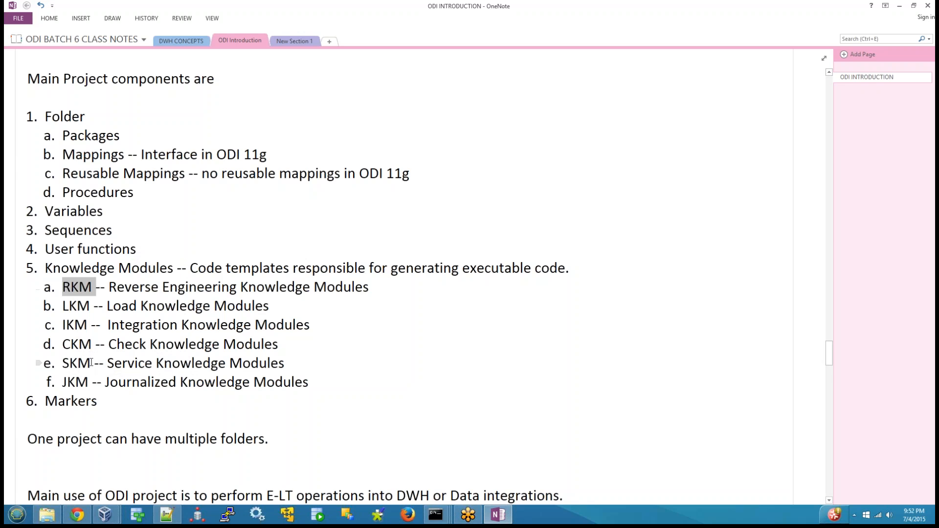
{"action": "scroll", "coordinate": [103, 362], "scroll_direction": "down", "scroll_amount": 1}
{"action": "scroll", "coordinate": [103, 361], "scroll_direction": "down", "scroll_amount": 20}
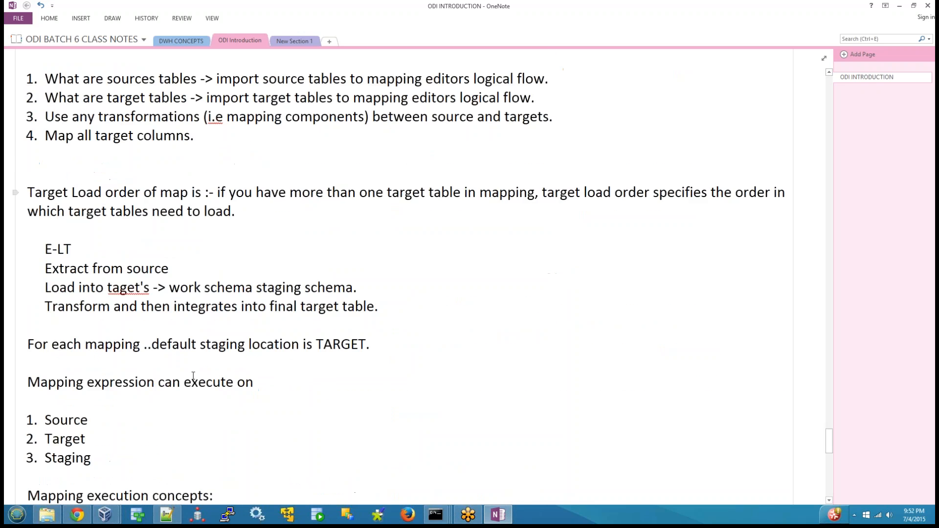
{"action": "scroll", "coordinate": [193, 377], "scroll_direction": "down", "scroll_amount": 8}
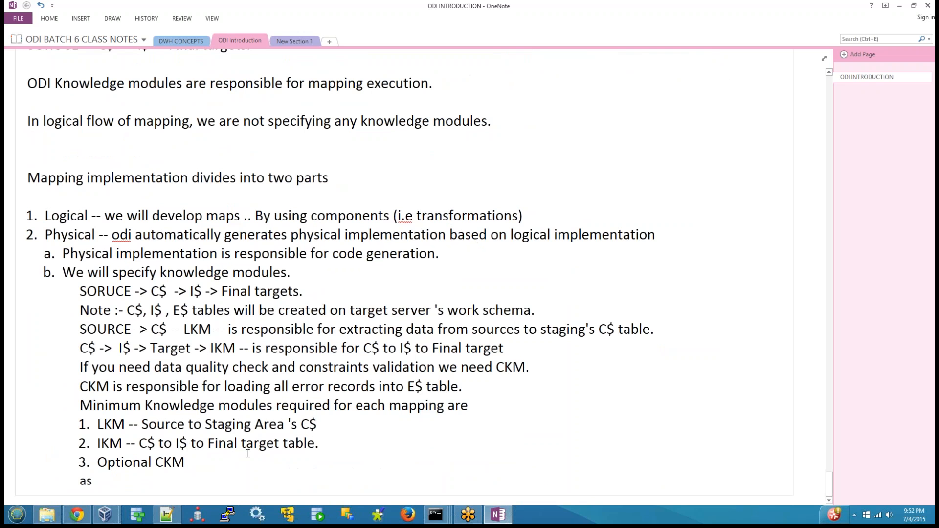
Add main list item 3 below "Optional CKM", reading "Physical Implementation of map mainly divided into two parts".
{"action": "key", "text": "Return"}
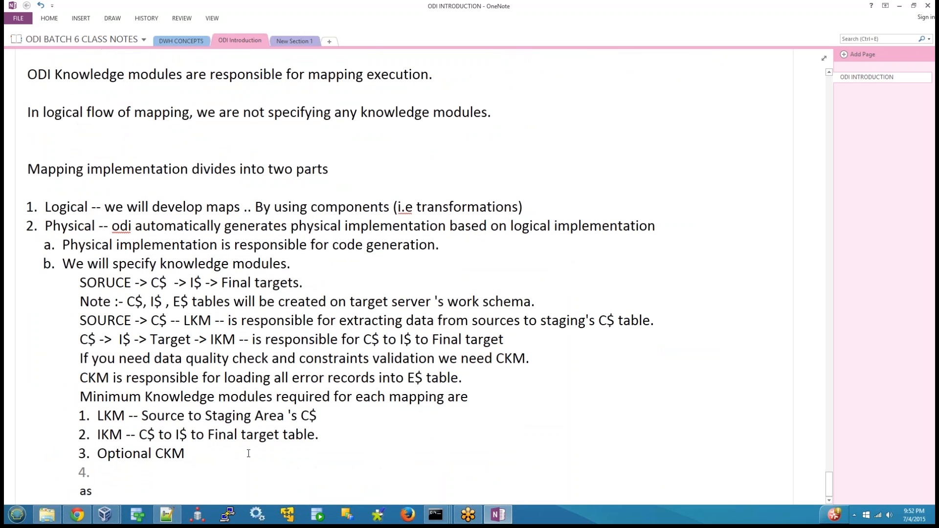
{"action": "key", "text": "BackSpace"}
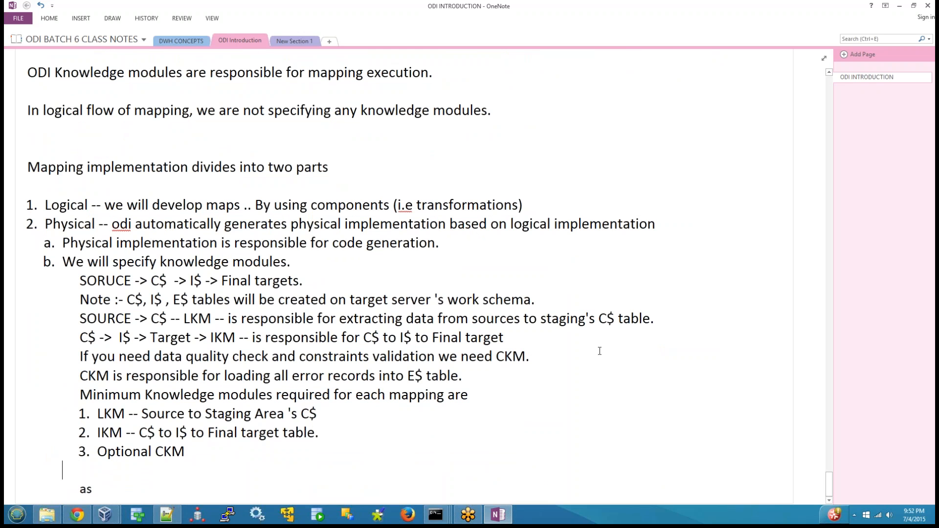
{"action": "key", "text": "shift+Tab"}
{"action": "type", "text": "Phyca"}
{"action": "key", "text": "BackSpace"}
{"action": "key", "text": "BackSpace"}
{"action": "type", "text": "s"}
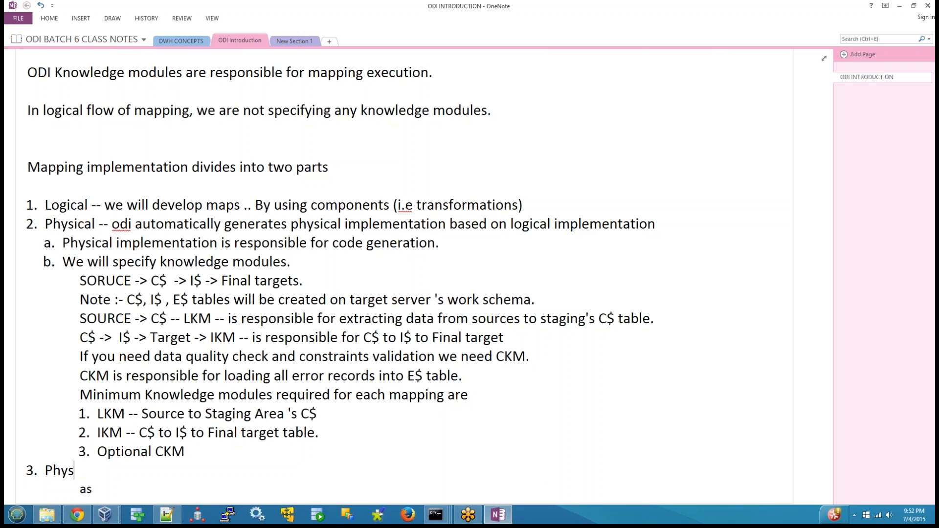
{"action": "type", "text": "ical Implementa"}
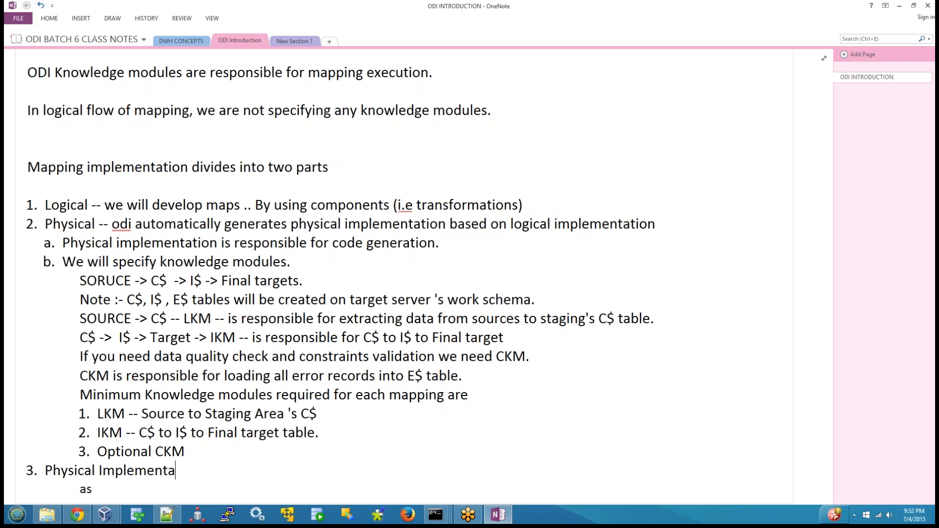
{"action": "type", "text": "tion of map divied"}
{"action": "key", "text": "BackSpace"}
{"action": "key", "text": "BackSpace"}
{"action": "key", "text": "BackSpace"}
{"action": "key", "text": "BackSpace"}
{"action": "key", "text": "BackSpace"}
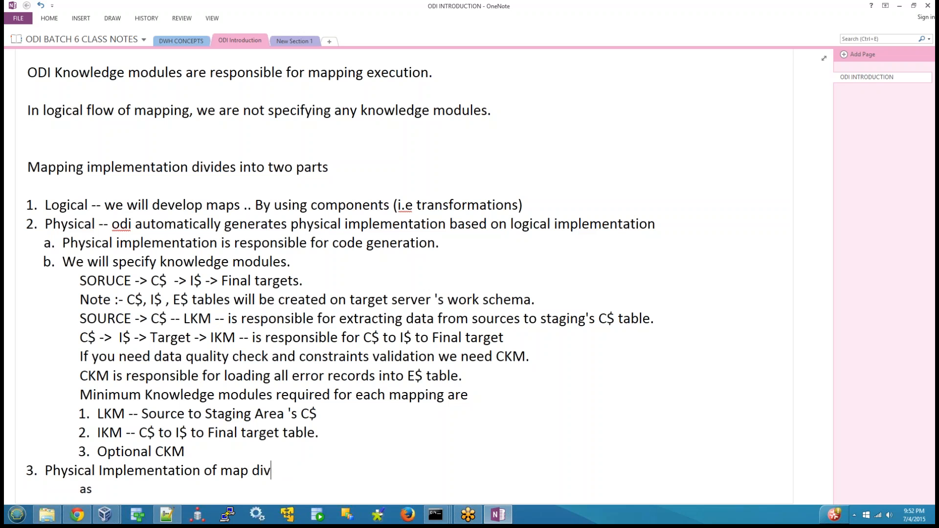
{"action": "key", "text": "BackSpace"}
{"action": "type", "text": "mainly divi"}
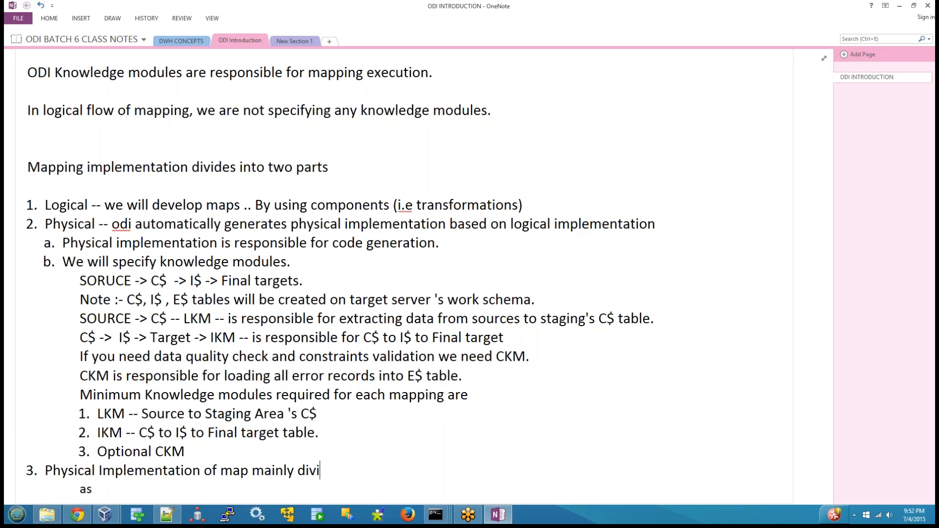
{"action": "type", "text": "ded into two parts"}
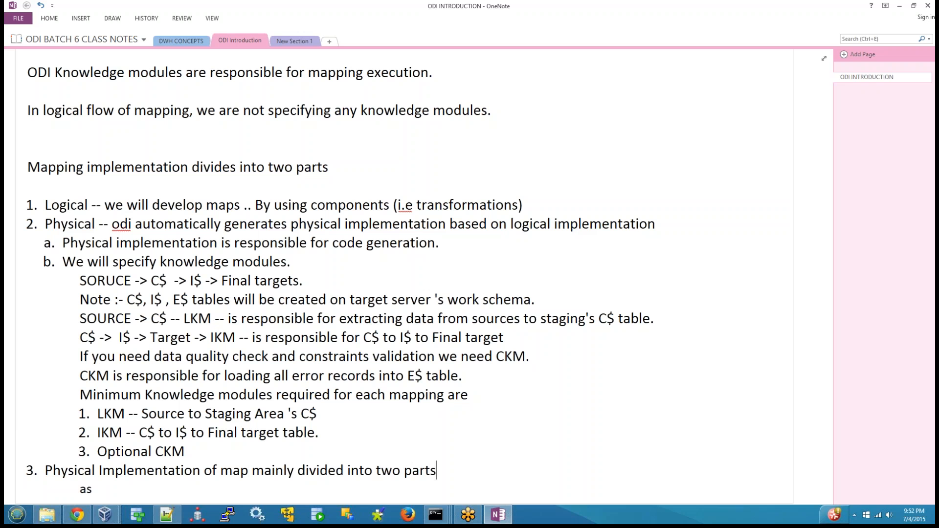
Add the sub-items "Source Group" and "Target Group" under the physical implementation item.
{"action": "key", "text": "Return"}
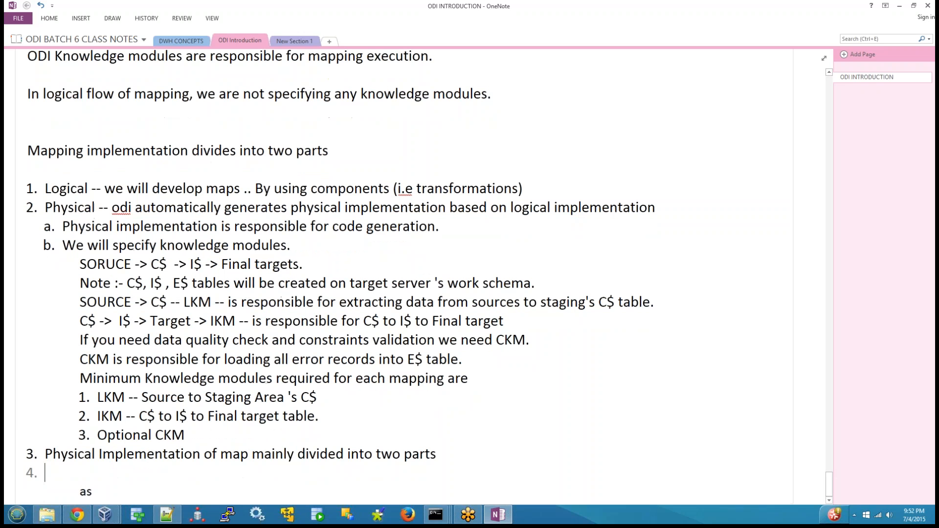
{"action": "key", "text": "Tab"}
{"action": "type", "text": "Sourc"}
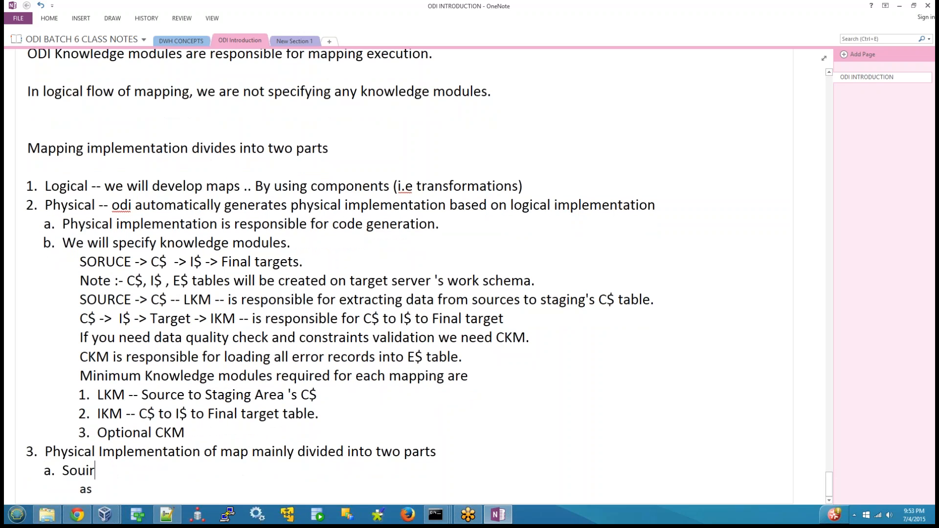
{"action": "key", "text": "BackSpace"}
{"action": "key", "text": "BackSpace"}
{"action": "type", "text": "rce Group"}
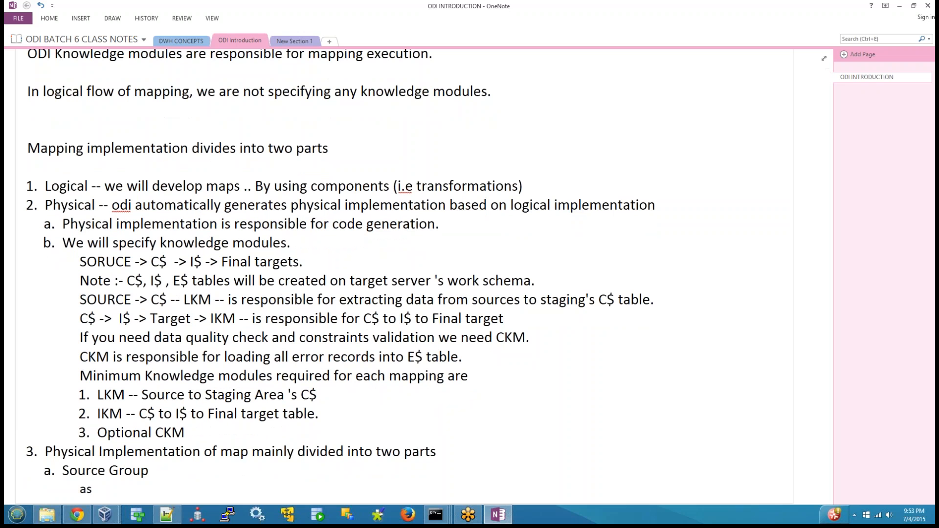
{"action": "key", "text": "Return"}
{"action": "type", "text": "Target Group"}
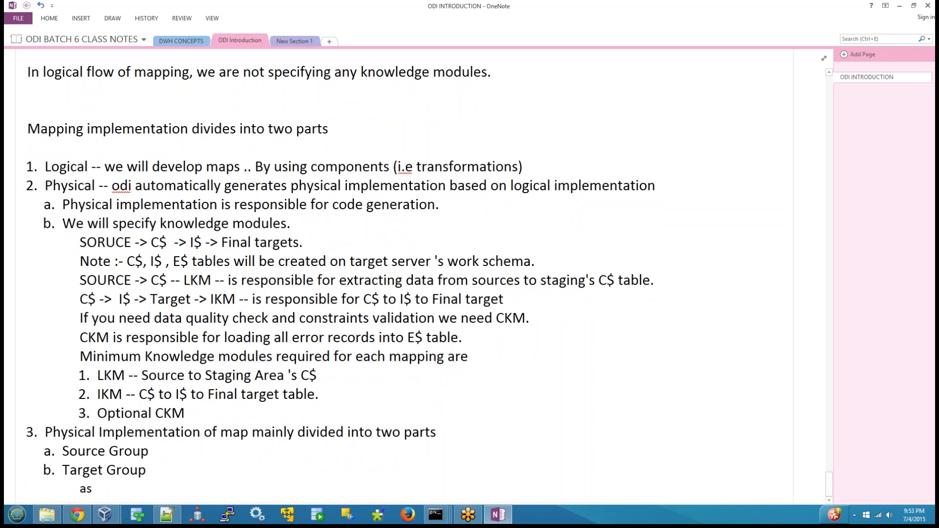
{"action": "type", "text": " --"}
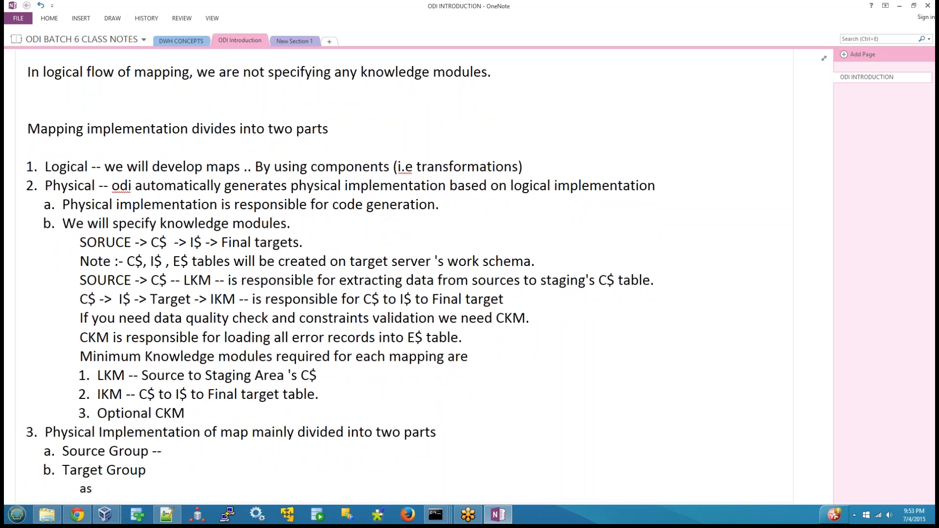
{"action": "type", "text": " source data"}
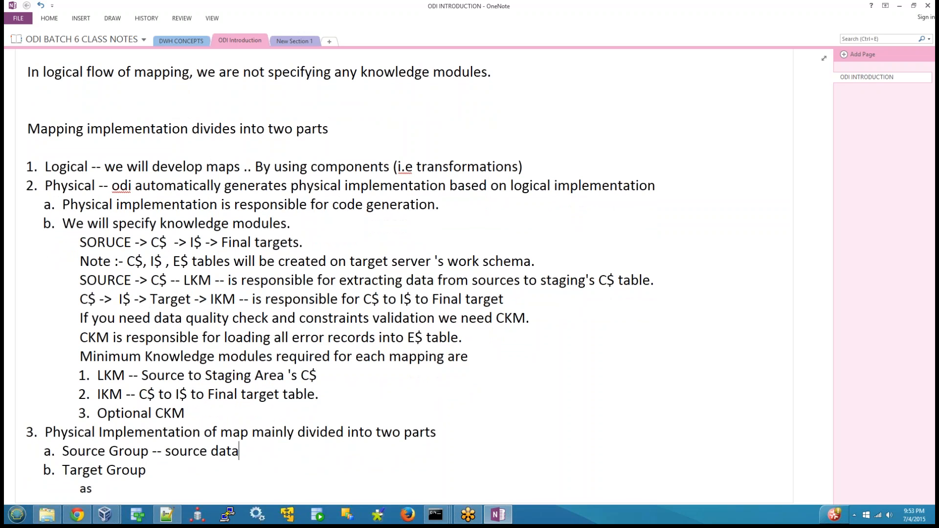
{"action": "type", "text": " stores"}
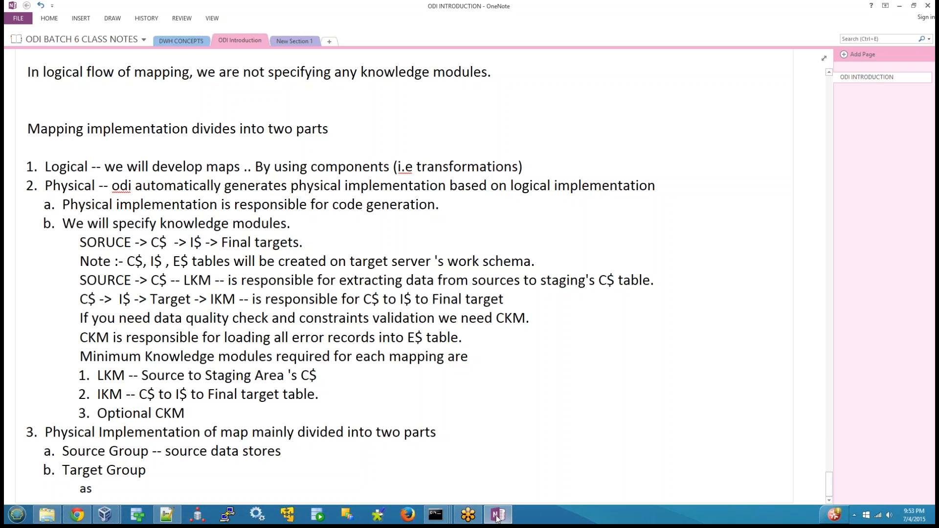
Switch to ODI Studio, highlight the source group and the target group in the physical diagram, and return to OneNote.
{"action": "left_click", "coordinate": [105, 514]}
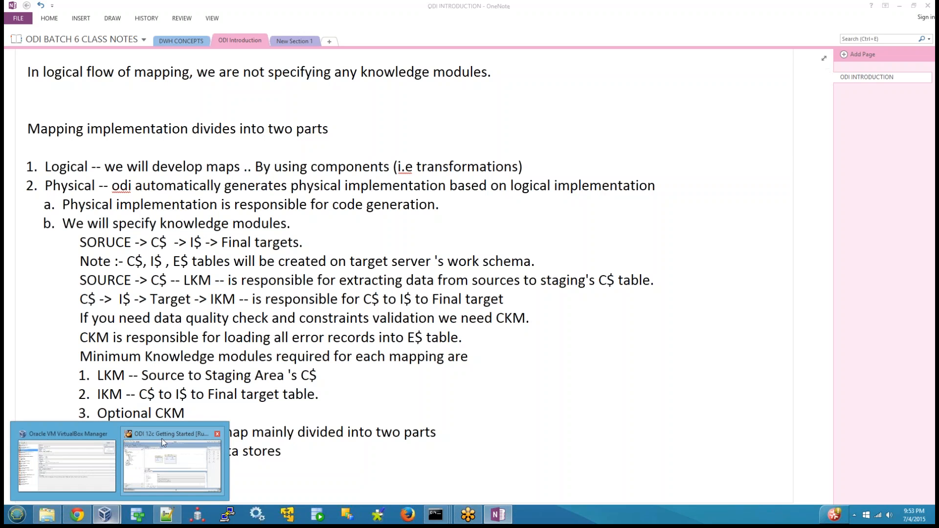
{"action": "left_click", "coordinate": [172, 466]}
{"action": "left_click_drag", "start_coordinate": [268, 134], "coordinate": [389, 240]}
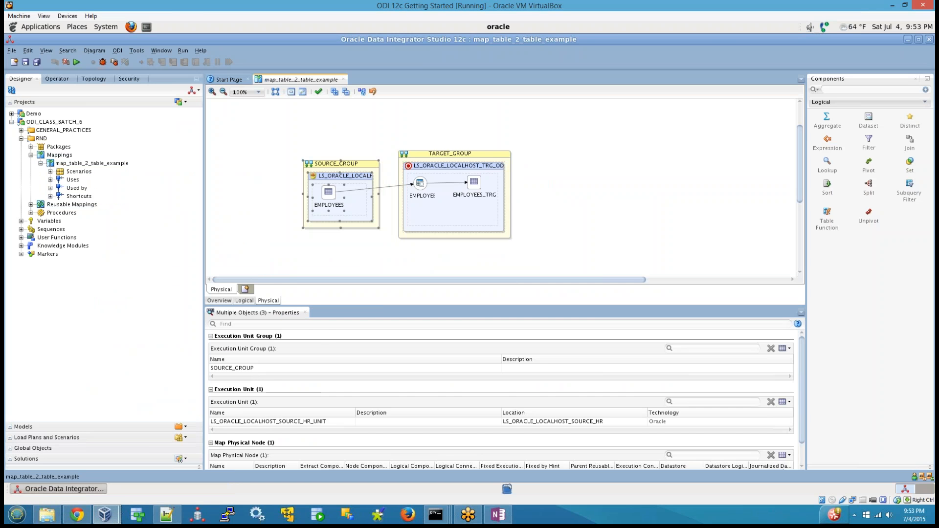
{"action": "left_click_drag", "start_coordinate": [388, 116], "coordinate": [576, 263]}
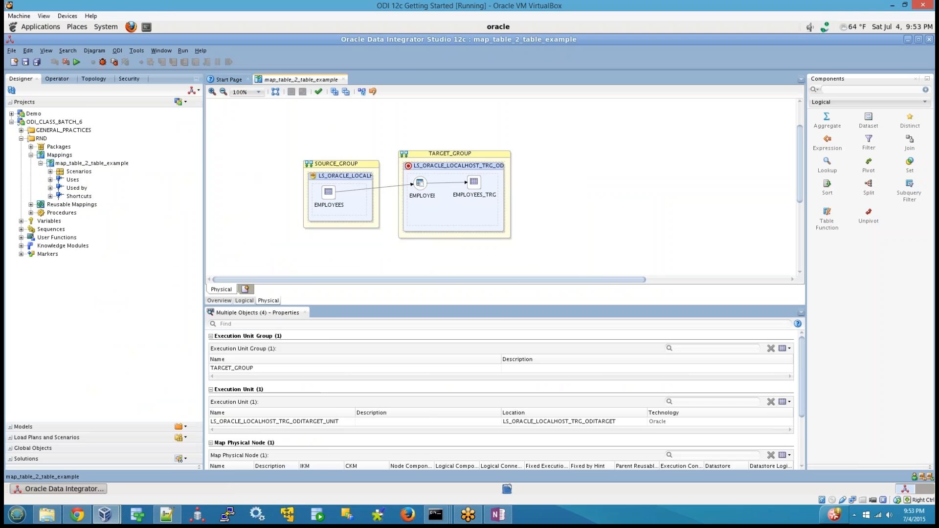
{"action": "left_click", "coordinate": [576, 263]}
{"action": "left_click", "coordinate": [500, 517]}
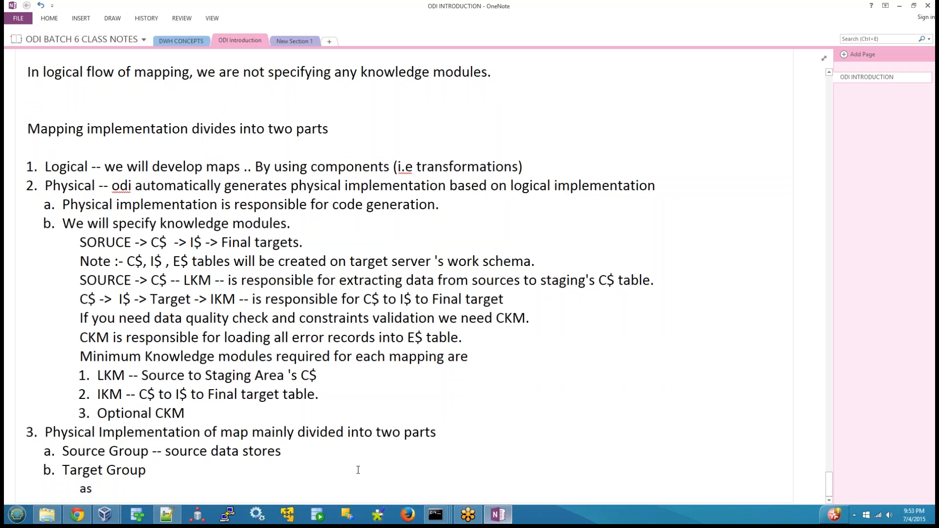
Add "(i.e source tables)" at the end of the Source Group sub-item.
{"action": "type", "text": "(i.e source tables"}
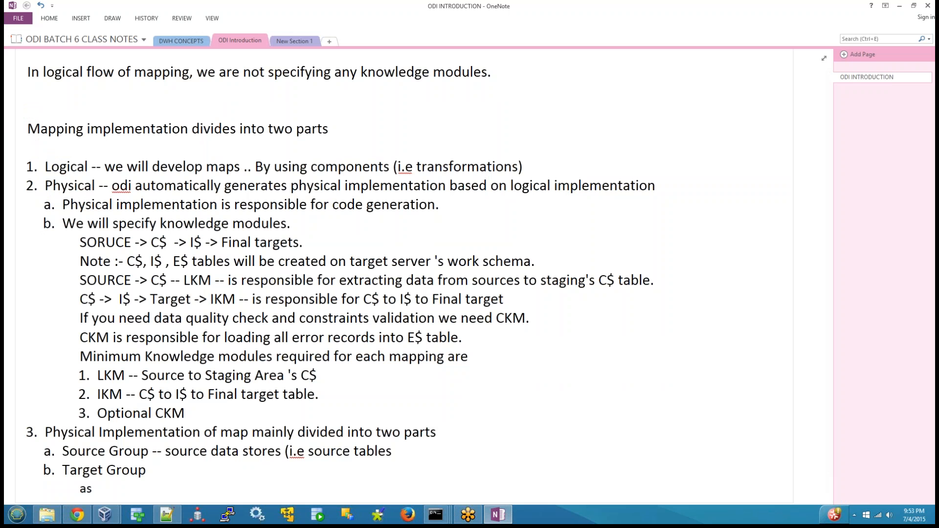
{"action": "type", "text": ") Targe"}
{"action": "type", "text": "t Group -- target table"}
{"action": "type", "text": "s and"}
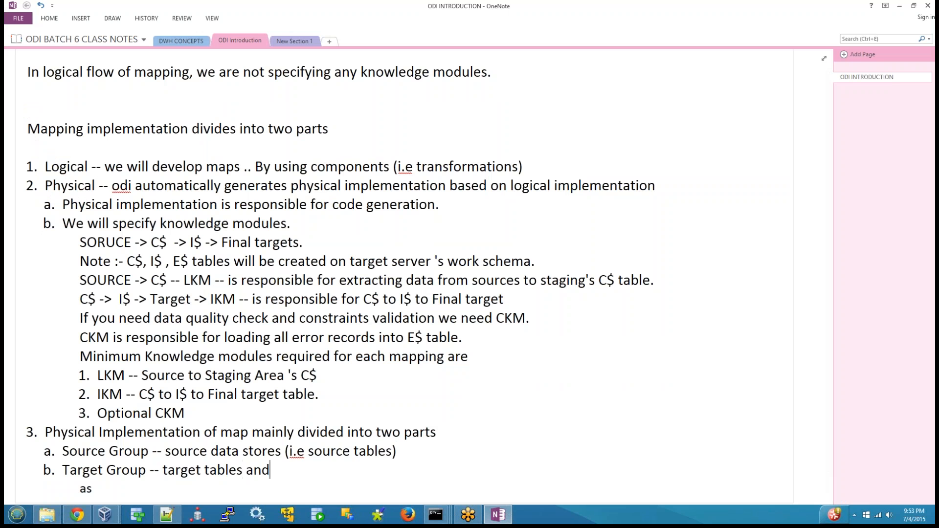
{"action": "type", "text": " any other"}
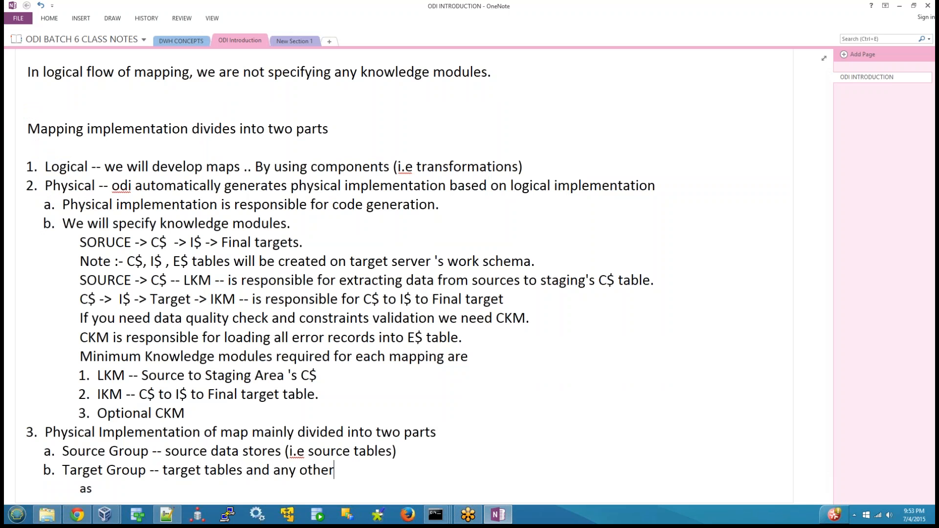
{"action": "type", "text": " ODI mapping omp"}
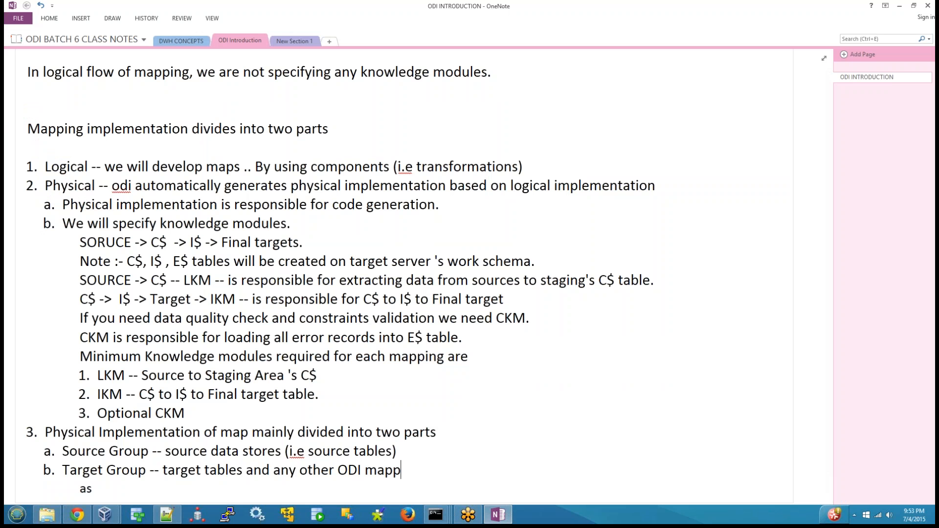
Append "-- target tables and any other ODI mapping components" to the Target Group sub-item.
{"action": "key", "text": "BackSpace"}
{"action": "key", "text": "BackSpace"}
{"action": "key", "text": "BackSpace"}
{"action": "type", "text": "compo"}
{"action": "type", "text": "nents"}
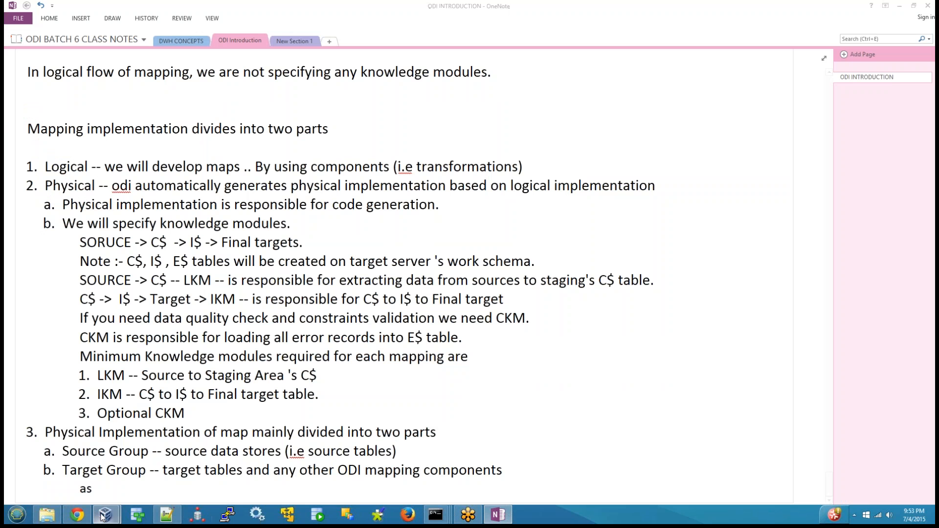
Switch to ODI Studio and enlarge the properties area below the physical diagram, keeping both groups in view.
{"action": "mouse_move", "coordinate": [105, 515]}
{"action": "left_click", "coordinate": [180, 437]}
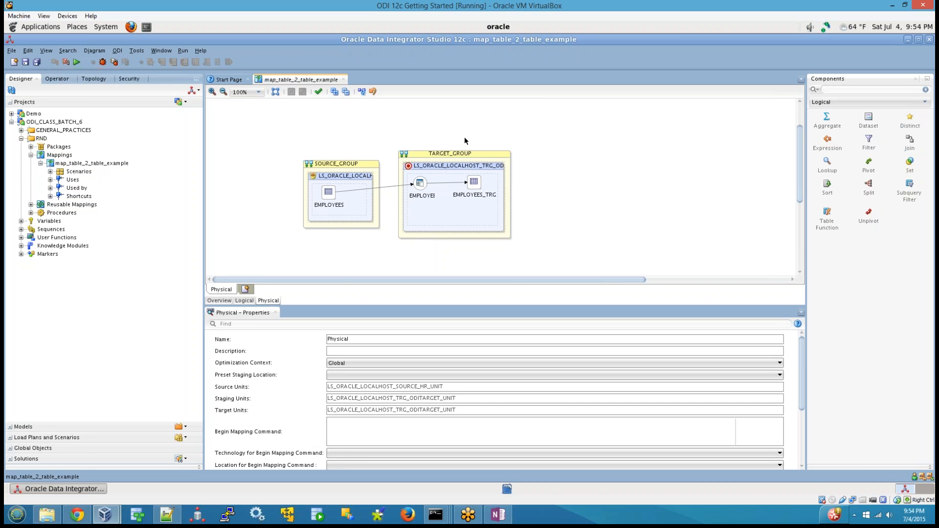
{"action": "left_click_drag", "start_coordinate": [256, 128], "coordinate": [586, 243]}
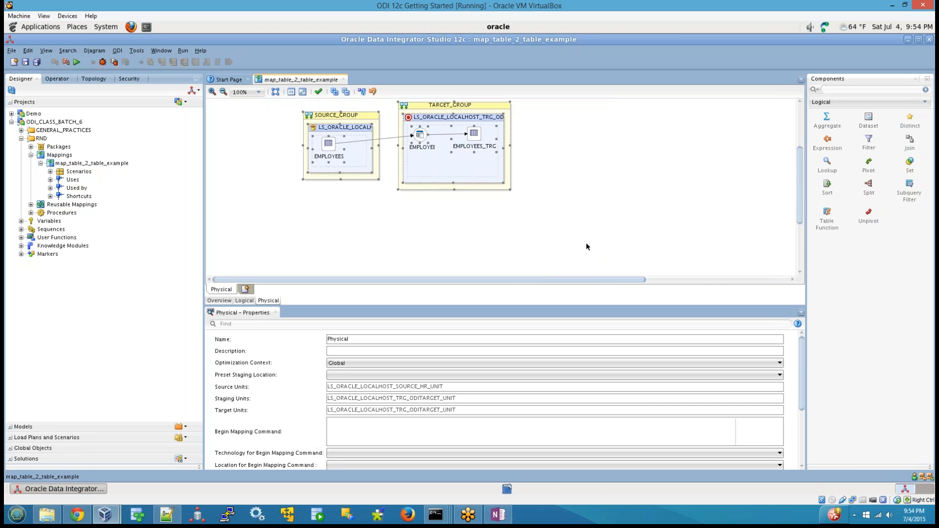
{"action": "left_click", "coordinate": [587, 243]}
{"action": "left_click_drag", "start_coordinate": [800, 197], "coordinate": [801, 177]}
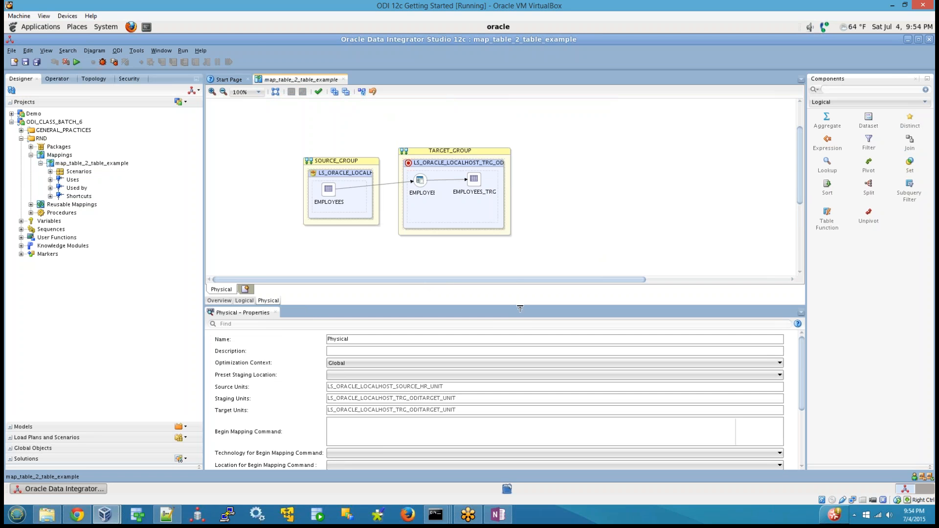
{"action": "left_click_drag", "start_coordinate": [524, 307], "coordinate": [524, 249]}
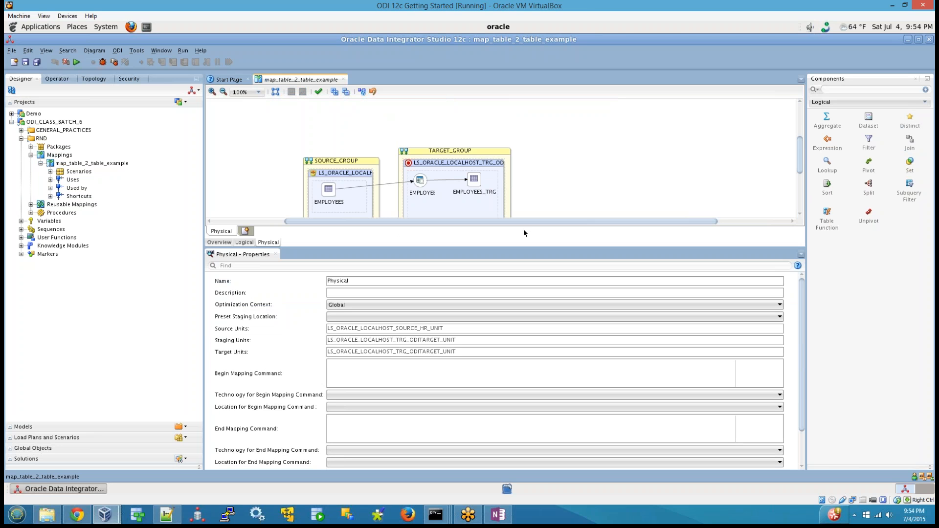
{"action": "scroll", "coordinate": [804, 169], "scroll_direction": "down", "scroll_amount": 3}
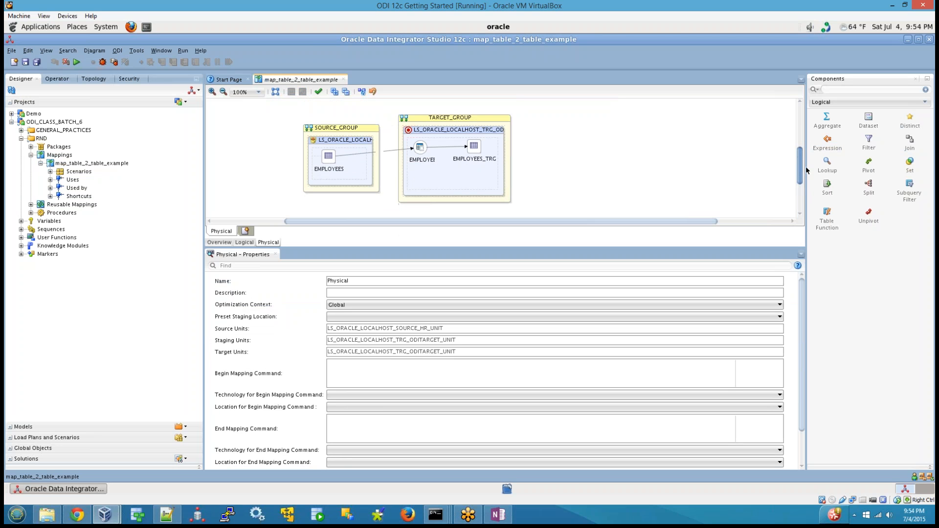
Inspect the properties of the source group, the target group and the physical design, including the design's name.
{"action": "left_click", "coordinate": [802, 282]}
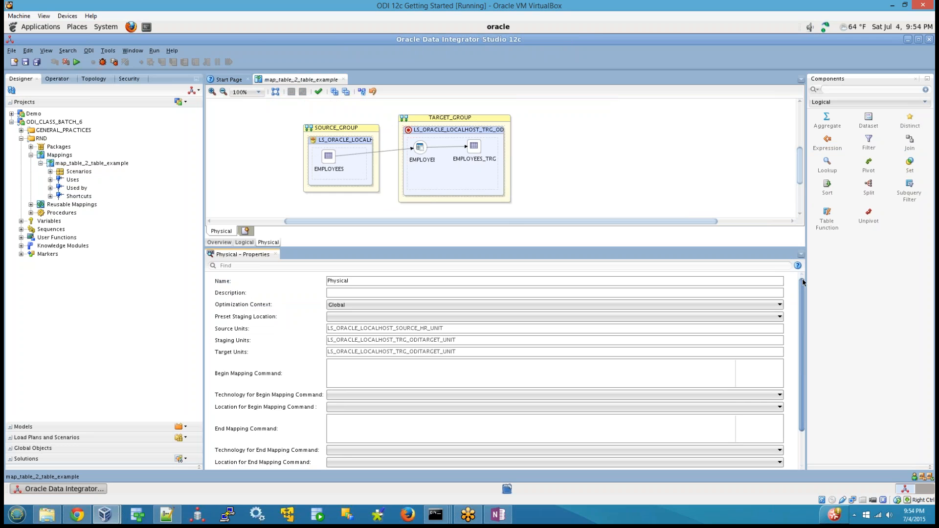
{"action": "left_click", "coordinate": [342, 111]}
{"action": "left_click", "coordinate": [351, 126]}
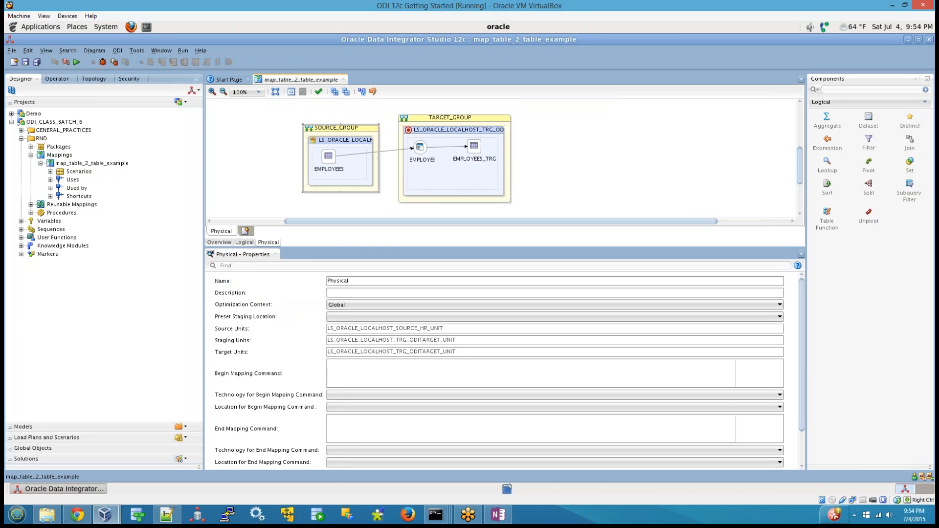
{"action": "left_click", "coordinate": [431, 123]}
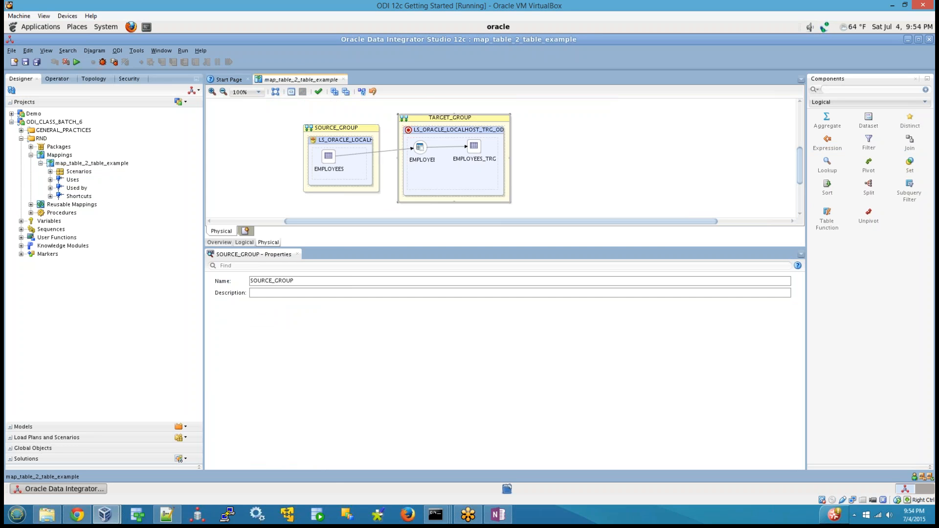
{"action": "left_click", "coordinate": [590, 157]}
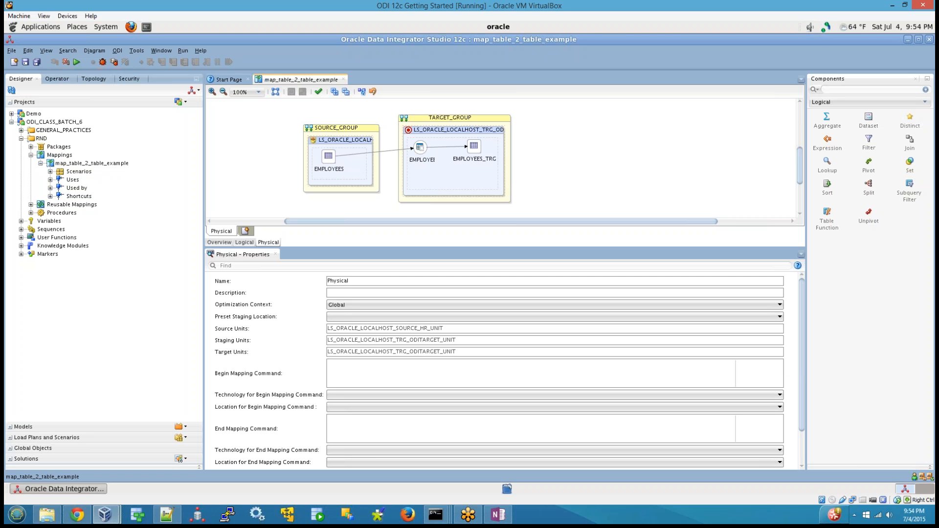
{"action": "left_click", "coordinate": [374, 279]}
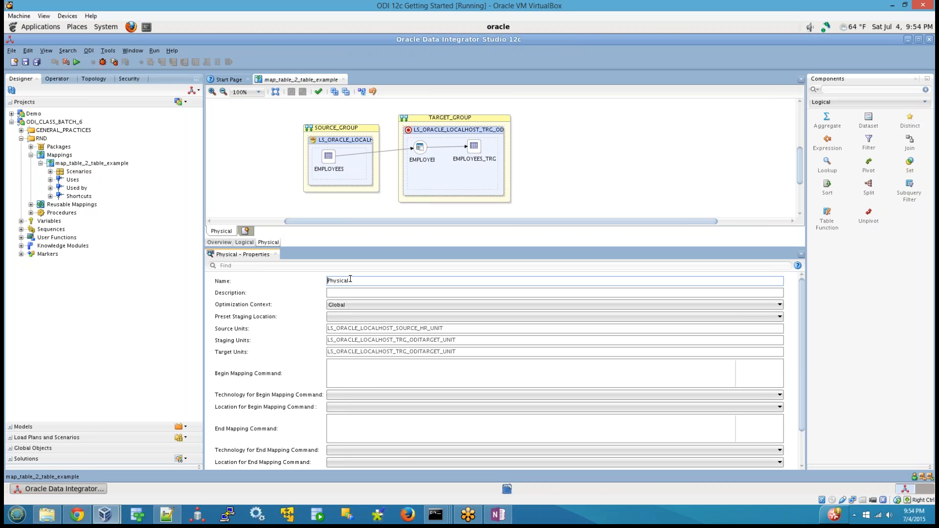
{"action": "left_click_drag", "start_coordinate": [351, 280], "coordinate": [296, 280]}
Switch to OneNote and insert the sub-item "Note :- one logical map can have multiple physical implementations." above Source Group.
{"action": "left_click", "coordinate": [498, 514]}
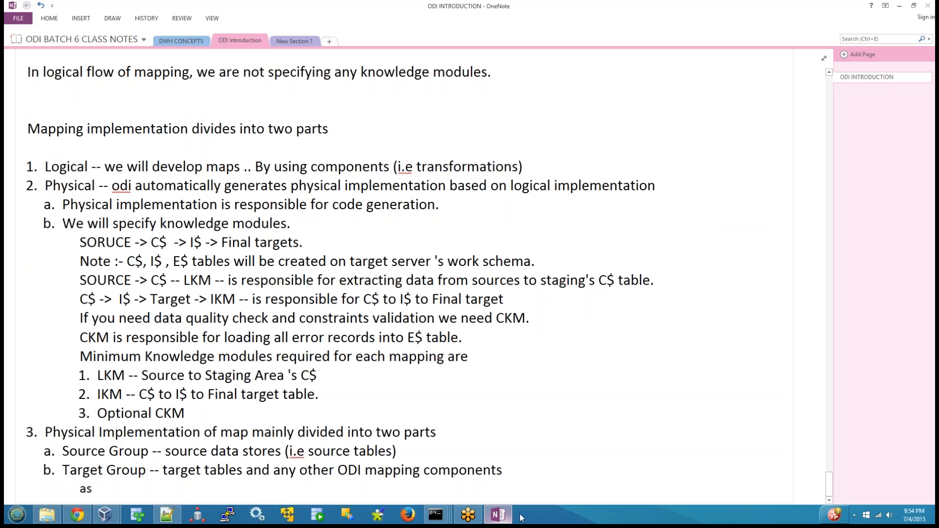
{"action": "scroll", "coordinate": [110, 462], "scroll_direction": "down", "scroll_amount": 1}
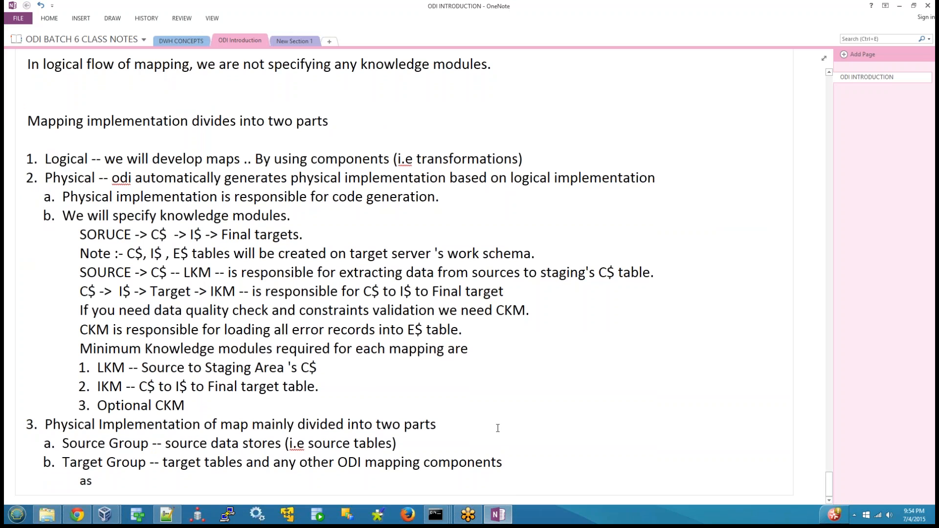
{"action": "key", "text": "Return"}
{"action": "key", "text": "Tab"}
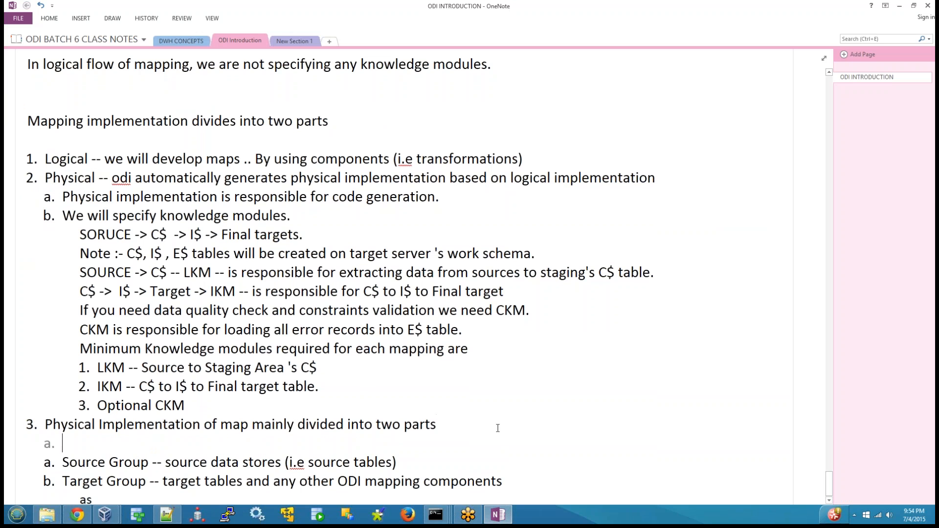
{"action": "type", "text": "Note :- one logi"}
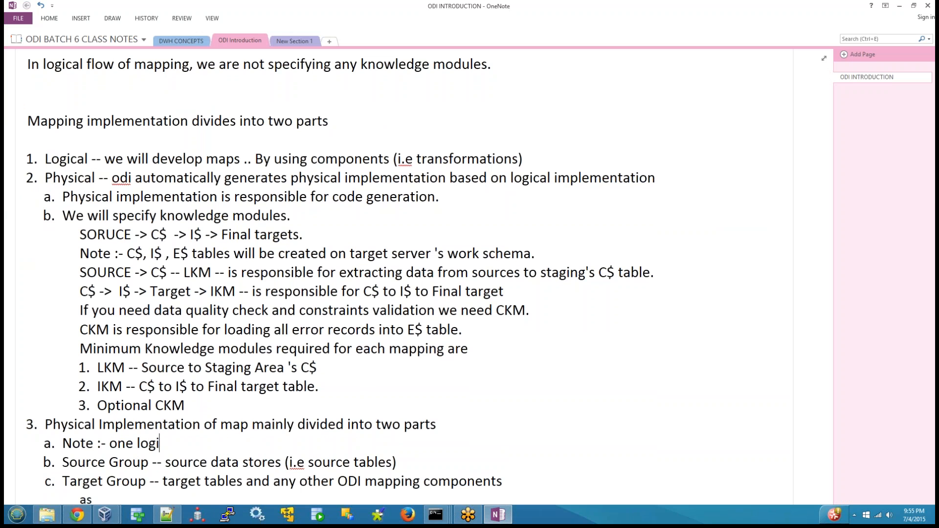
{"action": "type", "text": "cal map can  "}
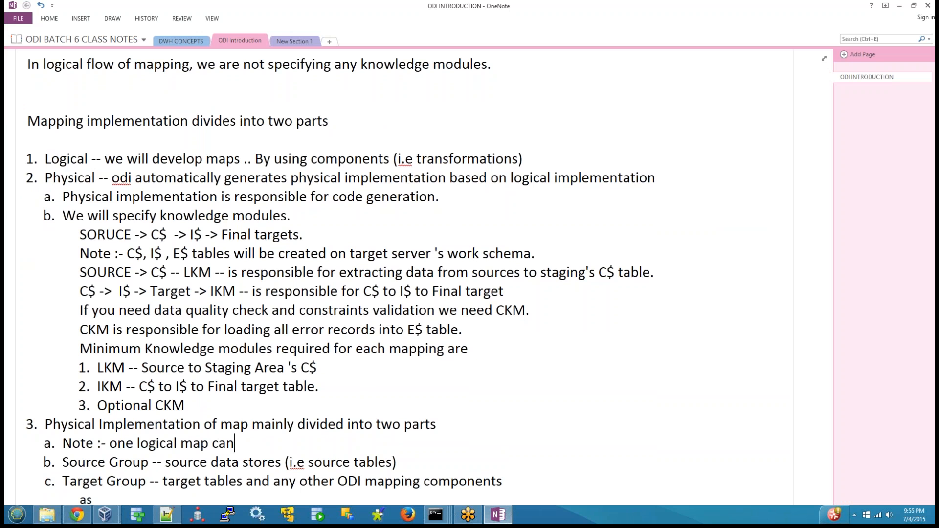
{"action": "type", "text": "have multiple phyn"}
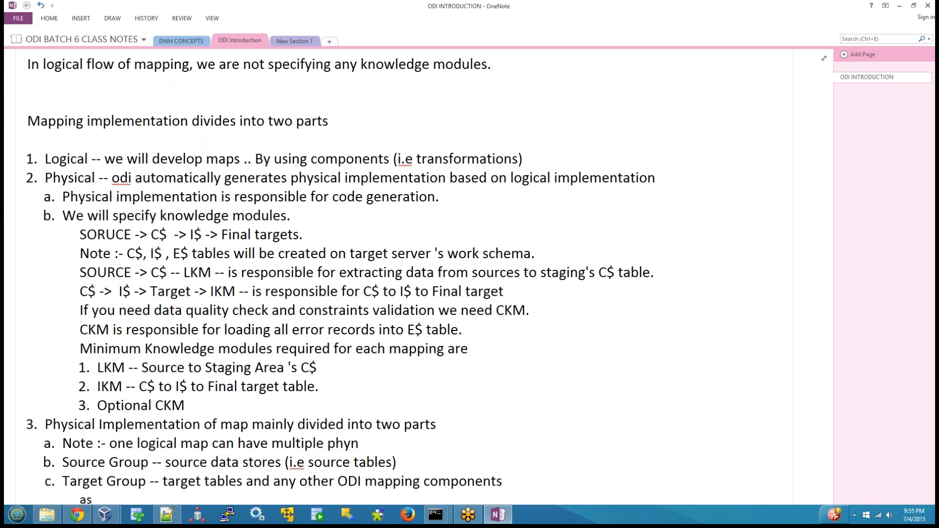
{"action": "key", "text": "BackSpace"}
{"action": "type", "text": "sical implement"}
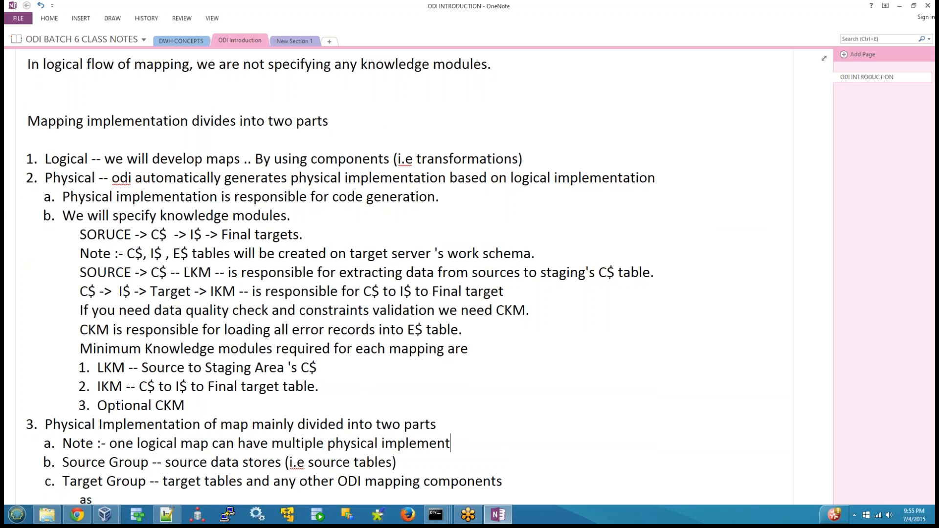
{"action": "type", "text": "ations."}
{"action": "key", "text": "shift+Home"}
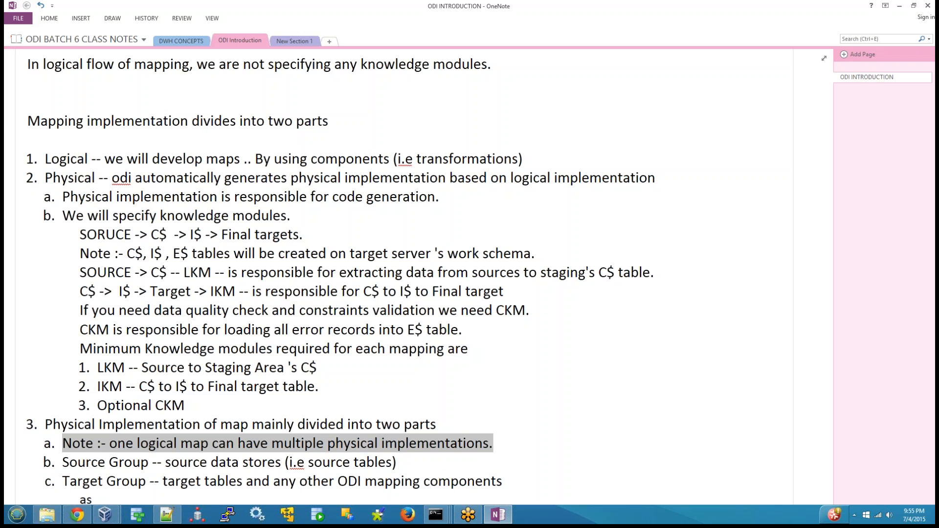
Switch to ODI Studio and rename the physical design as map_table_2_tables_example_phy.
{"action": "left_click", "coordinate": [115, 514]}
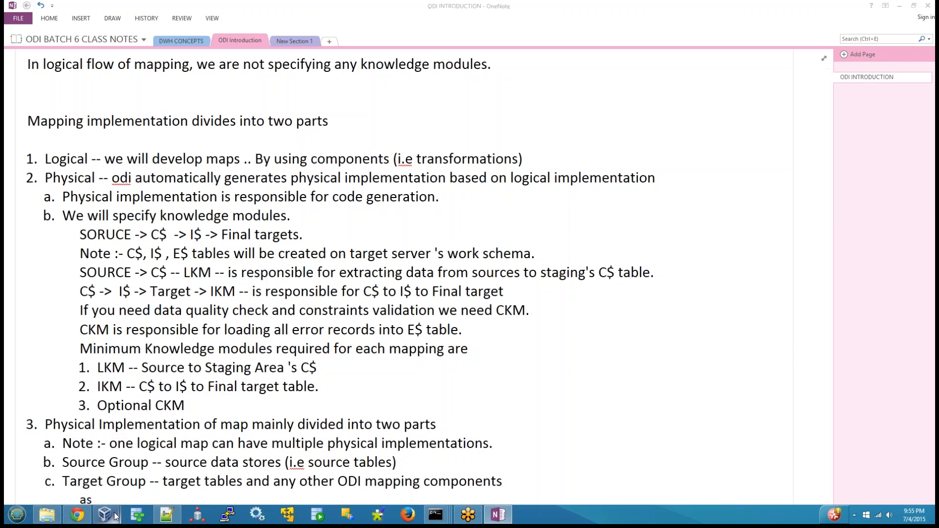
{"action": "left_click", "coordinate": [210, 429]}
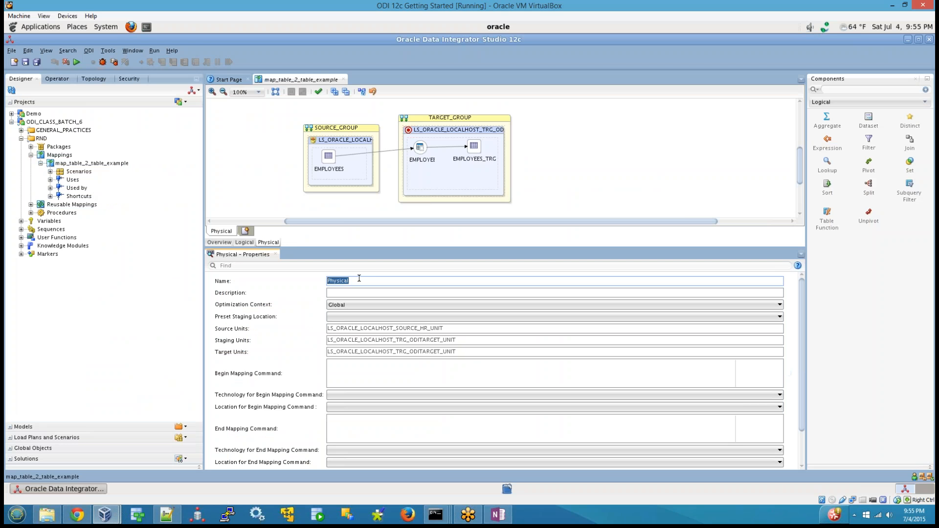
{"action": "left_click", "coordinate": [330, 277]}
{"action": "left_click_drag", "start_coordinate": [357, 280], "coordinate": [295, 274]}
{"action": "left_click", "coordinate": [337, 292]}
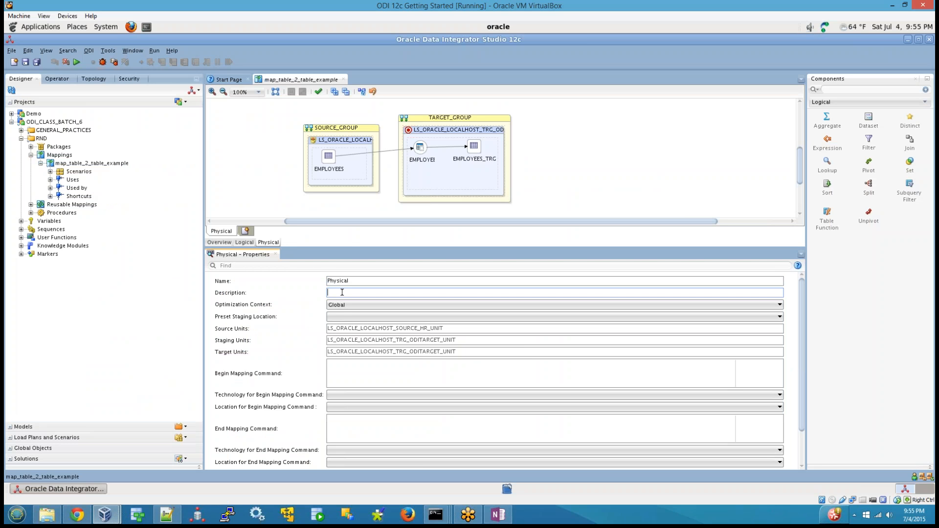
{"action": "left_click_drag", "start_coordinate": [353, 281], "coordinate": [250, 283]}
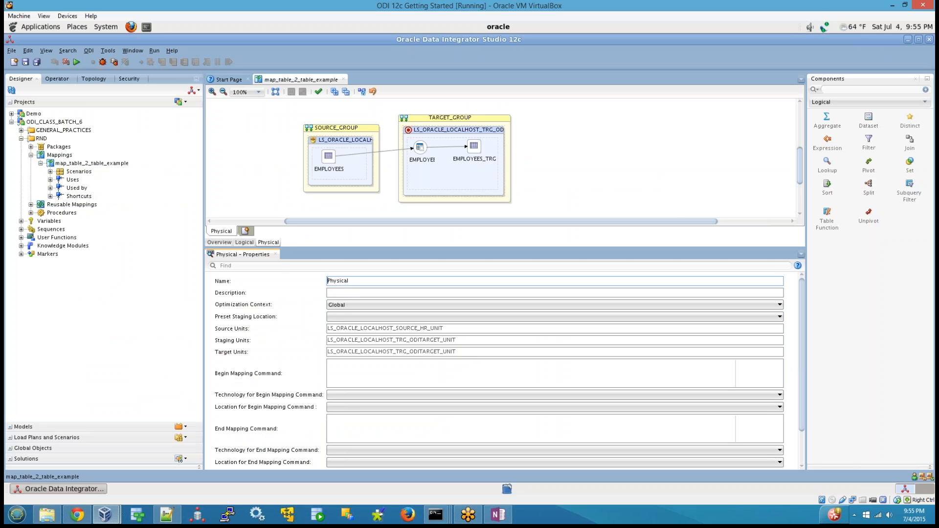
{"action": "key", "text": "ctrl+a"}
{"action": "type", "text": "map_table"}
{"action": "key", "text": "BackSpace"}
{"action": "key", "text": "BackSpace"}
{"action": "type", "text": "le_2_tables_Example_phy"}
{"action": "left_click", "coordinate": [383, 281]}
{"action": "key", "text": "BackSpace"}
{"action": "type", "text": "e"}
{"action": "key", "text": "Tab"}
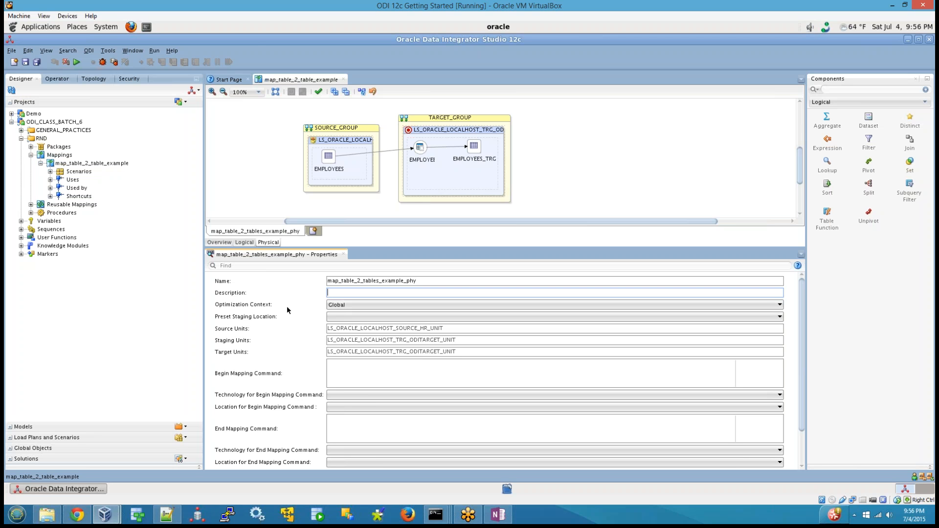
Review the available preset staging locations for the physical design without choosing one.
{"action": "left_click", "coordinate": [407, 318]}
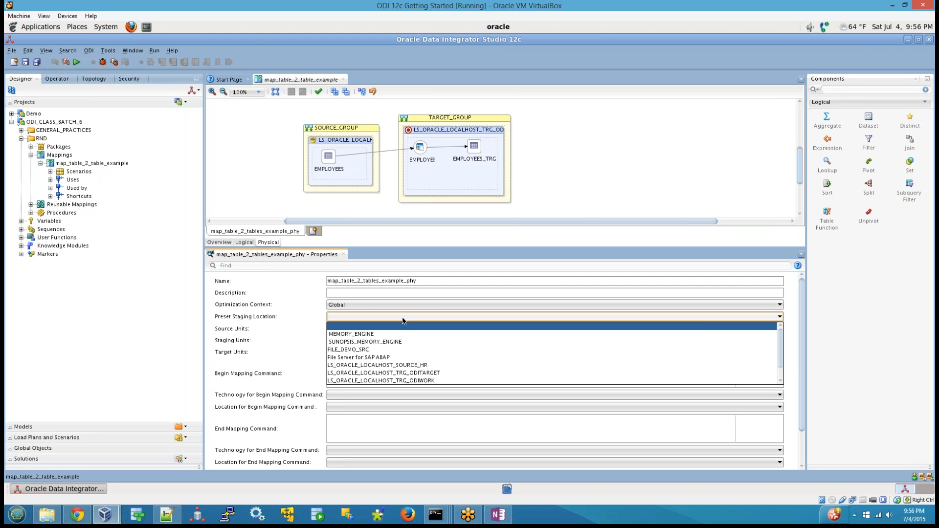
{"action": "left_click", "coordinate": [297, 317]}
{"action": "left_click", "coordinate": [384, 320]}
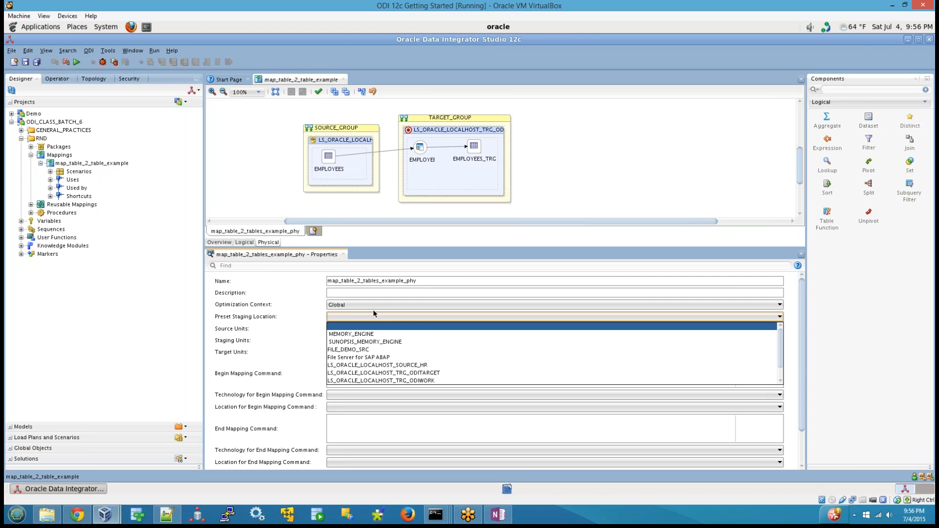
{"action": "left_click", "coordinate": [571, 192]}
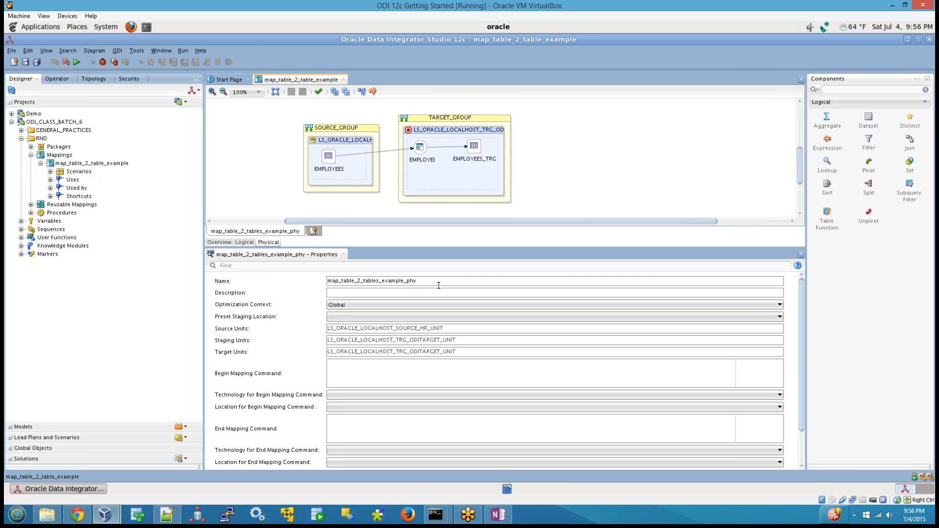
Check the preset staging location options and inspect the properties of the source group and its execution unit.
{"action": "left_click", "coordinate": [439, 318]}
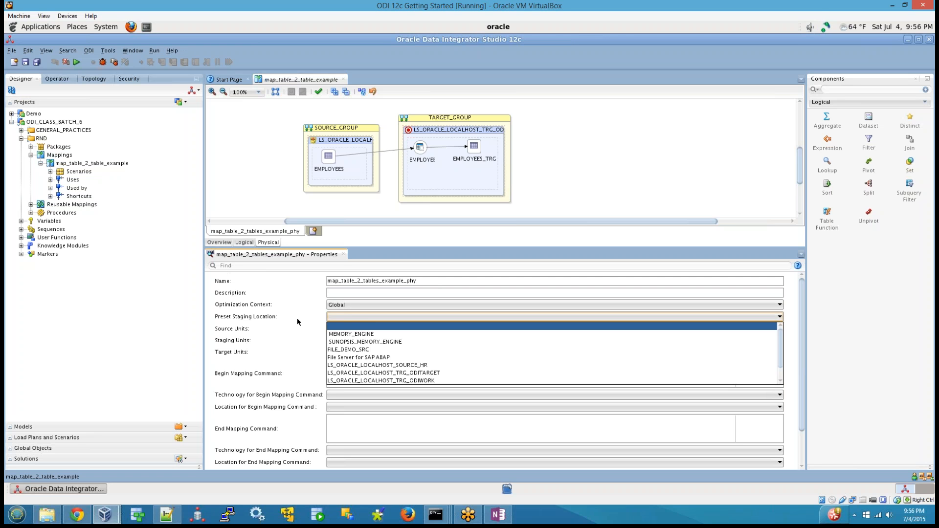
{"action": "left_click", "coordinate": [550, 190]}
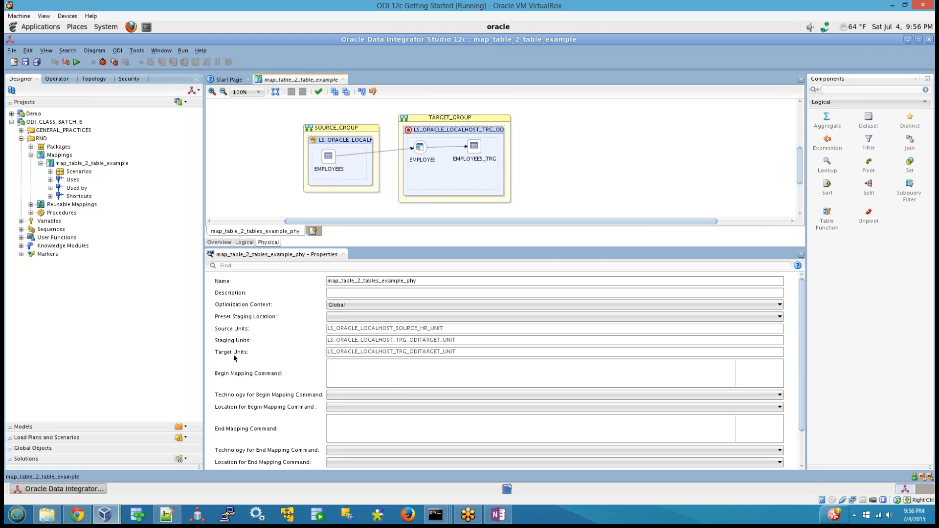
{"action": "left_click", "coordinate": [348, 142]}
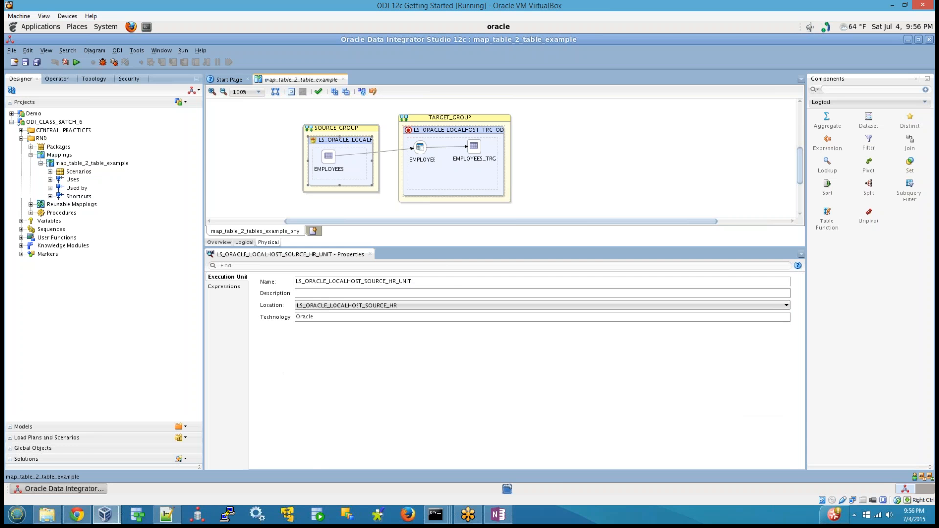
{"action": "left_click", "coordinate": [341, 129]}
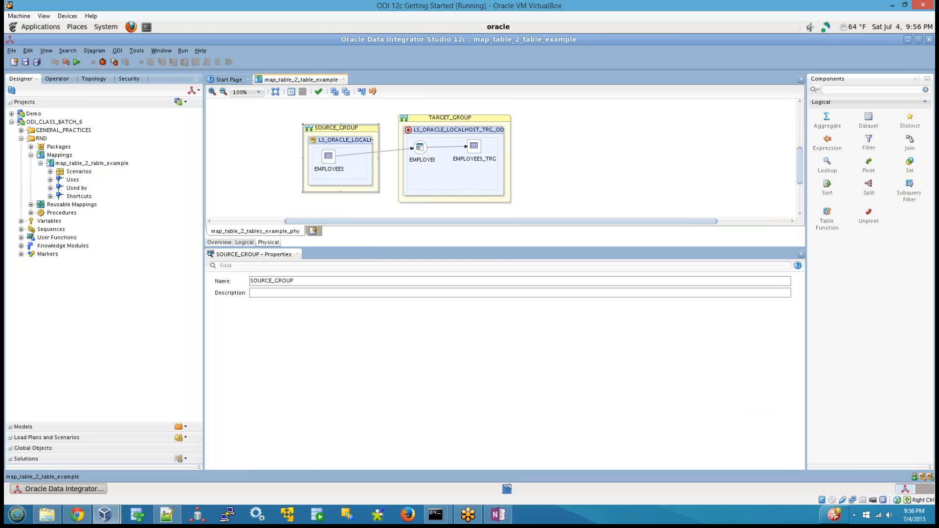
{"action": "left_click", "coordinate": [336, 141]}
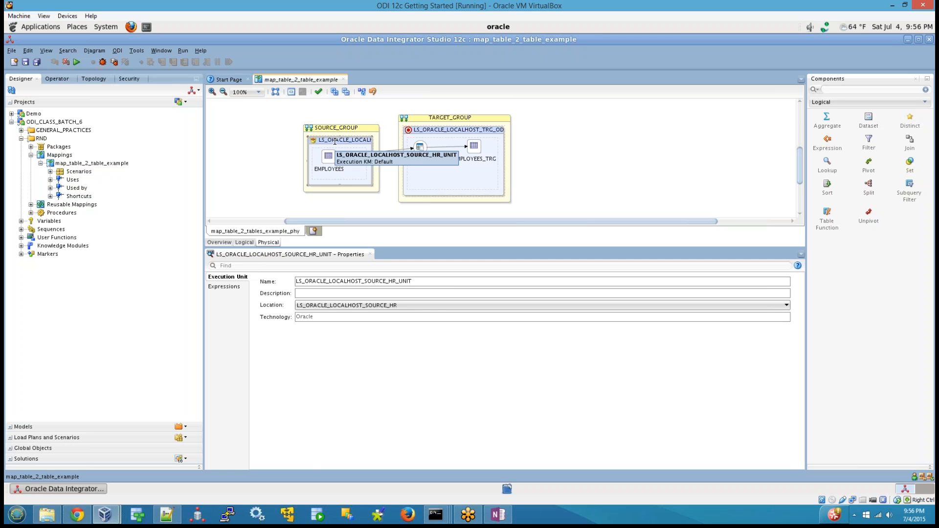
{"action": "left_click", "coordinate": [747, 172]}
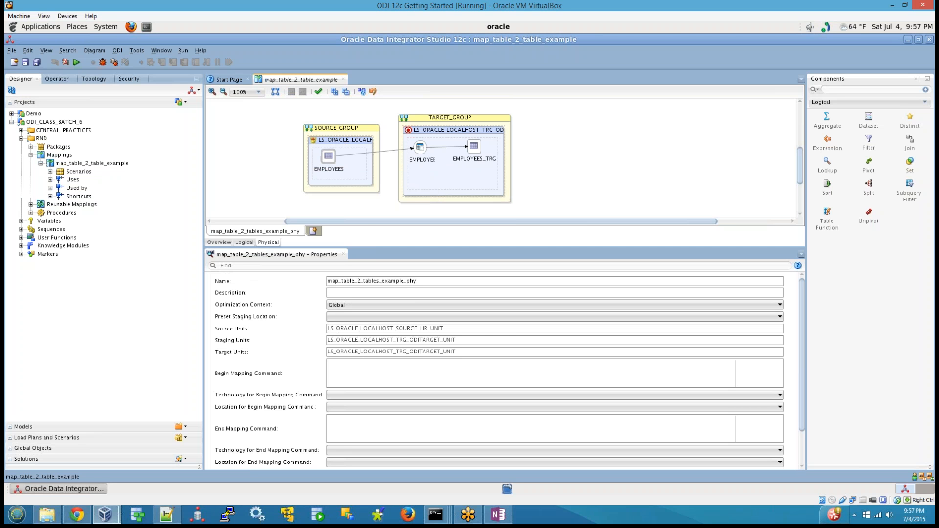
Inspect the attributes of the EMPLOYEES source table in the physical design.
{"action": "left_click", "coordinate": [328, 157]}
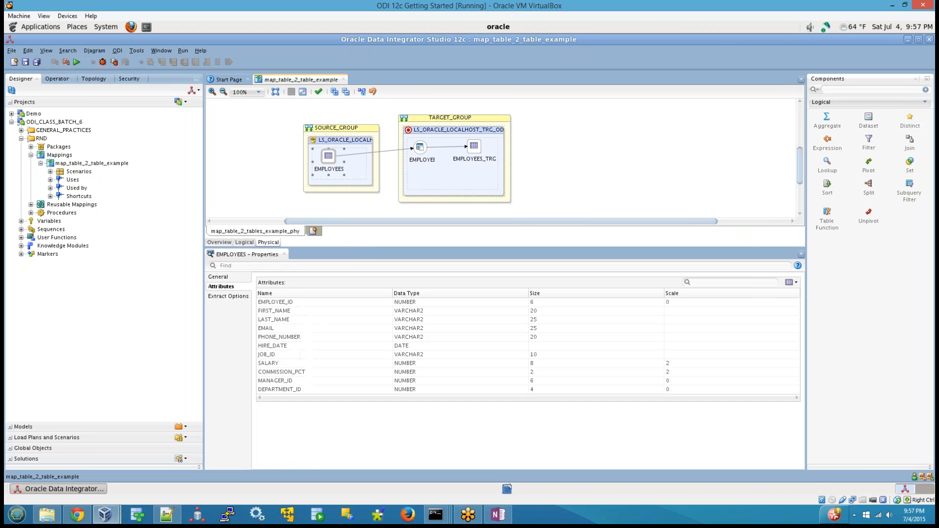
{"action": "left_click", "coordinate": [654, 117]}
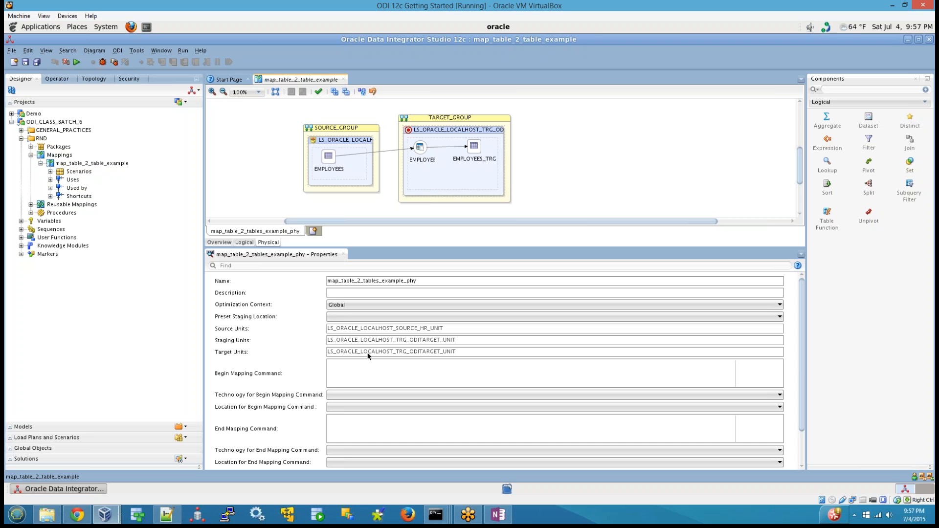
{"action": "left_click", "coordinate": [508, 13]}
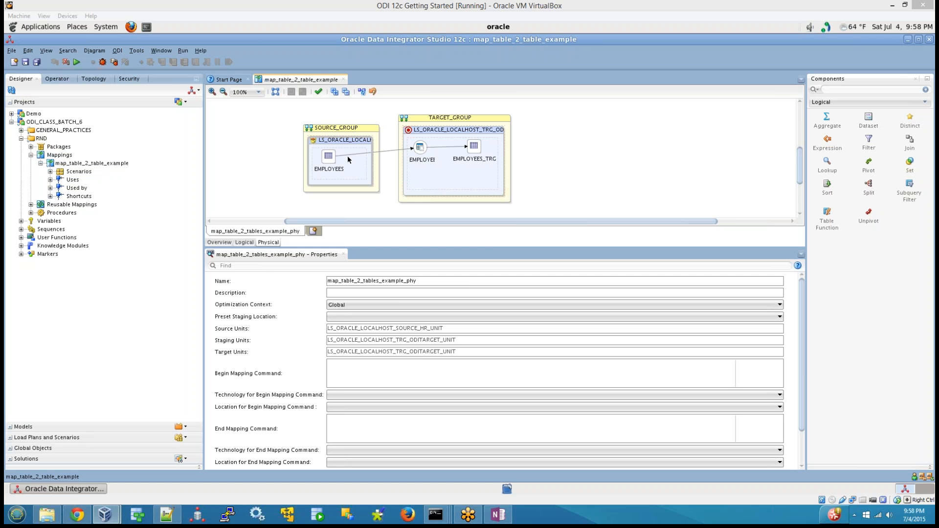
Examine the general properties of EMPLOYEES in the logical design, especially its logical schema, and return to the physical design.
{"action": "left_click", "coordinate": [244, 242]}
{"action": "left_click", "coordinate": [352, 225]}
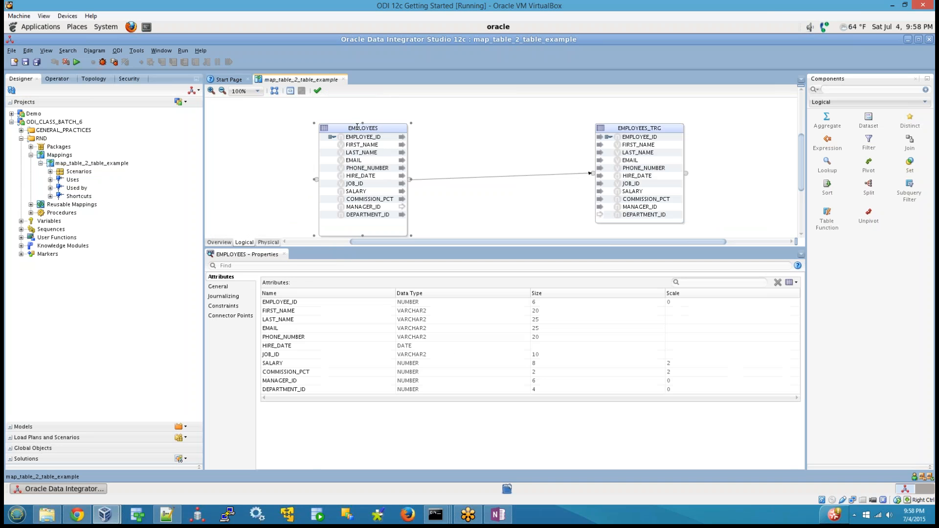
{"action": "left_click", "coordinate": [217, 286]}
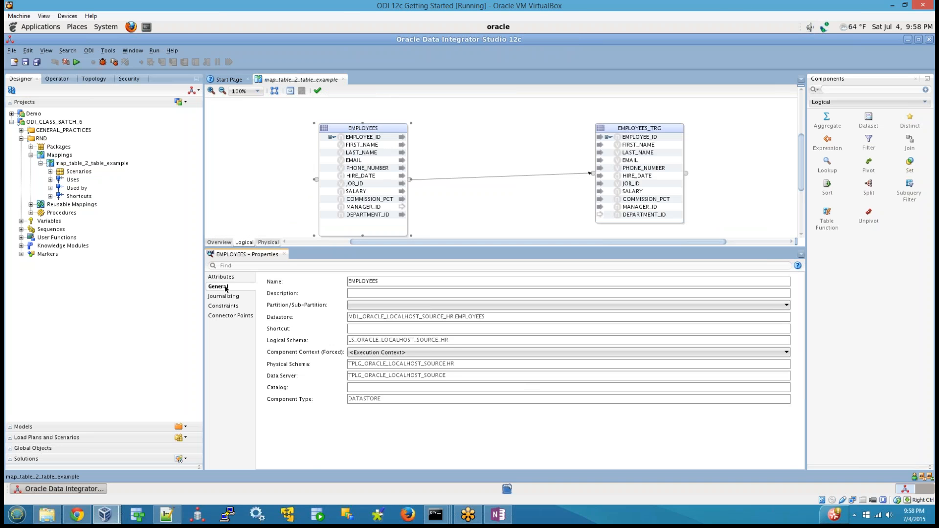
{"action": "left_click_drag", "start_coordinate": [349, 340], "coordinate": [408, 340]}
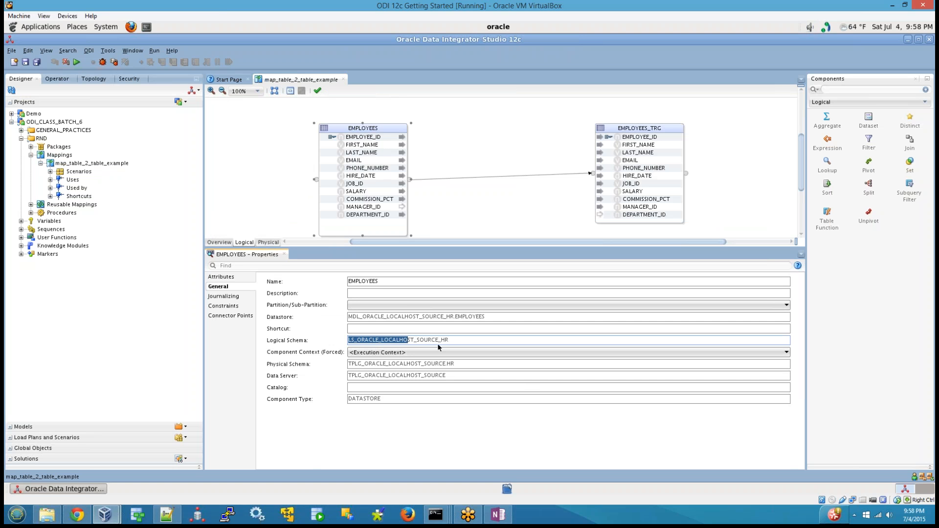
{"action": "left_click", "coordinate": [268, 242]}
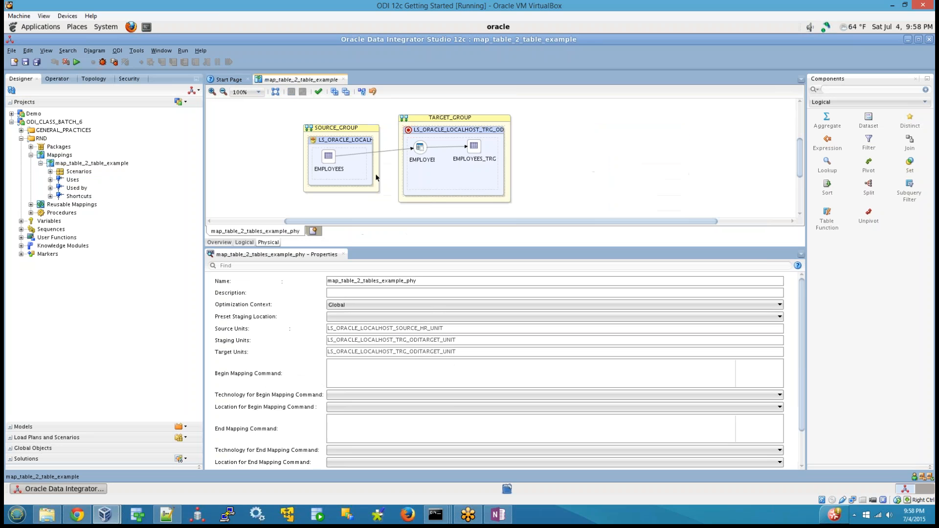
{"action": "left_click", "coordinate": [358, 141]}
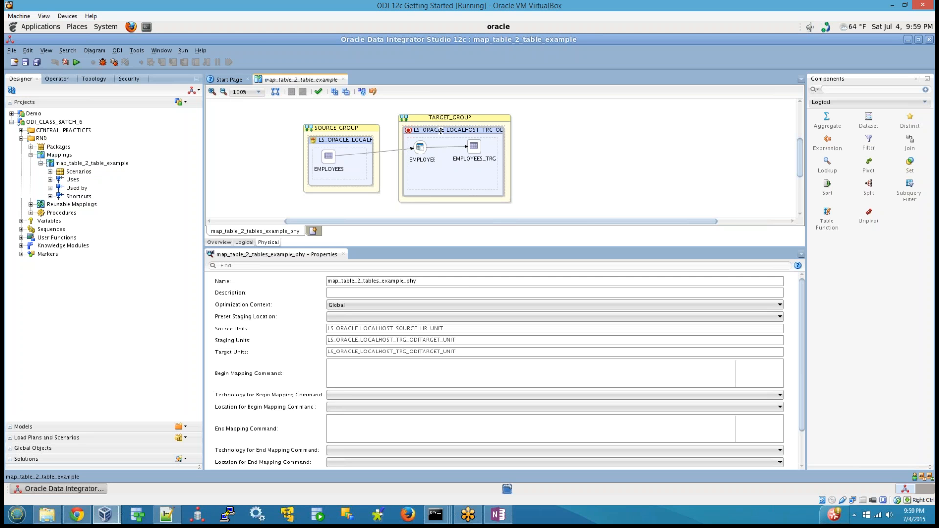
Enter "drop index indname" as the Begin Mapping Command of the physical design.
{"action": "left_click", "coordinate": [380, 396]}
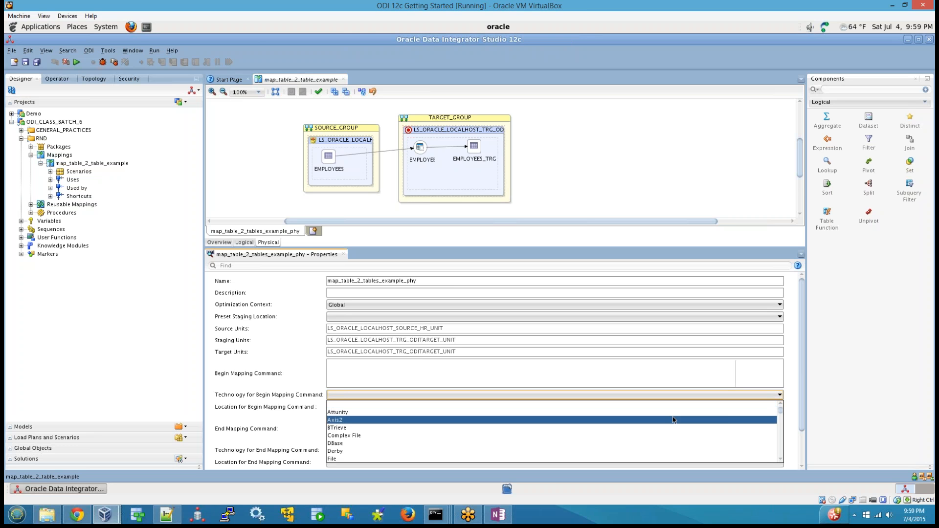
{"action": "scroll", "coordinate": [779, 413], "scroll_direction": "down", "scroll_amount": 12}
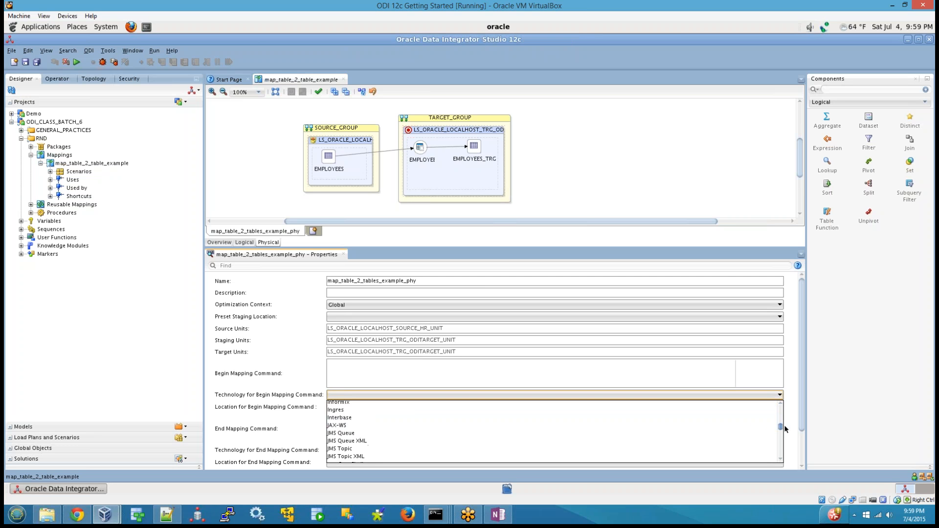
{"action": "left_click", "coordinate": [444, 379]}
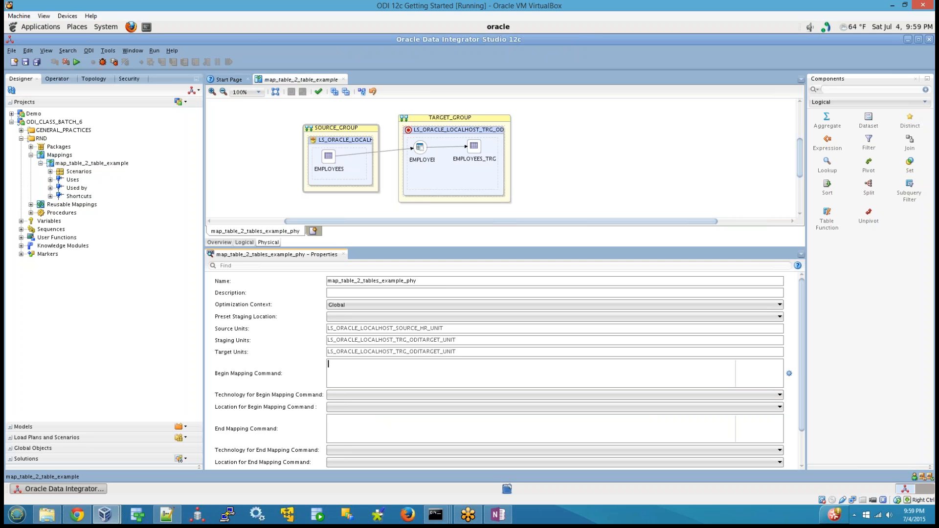
{"action": "type", "text": "drop index indname"}
{"action": "key", "text": "ctrl+a"}
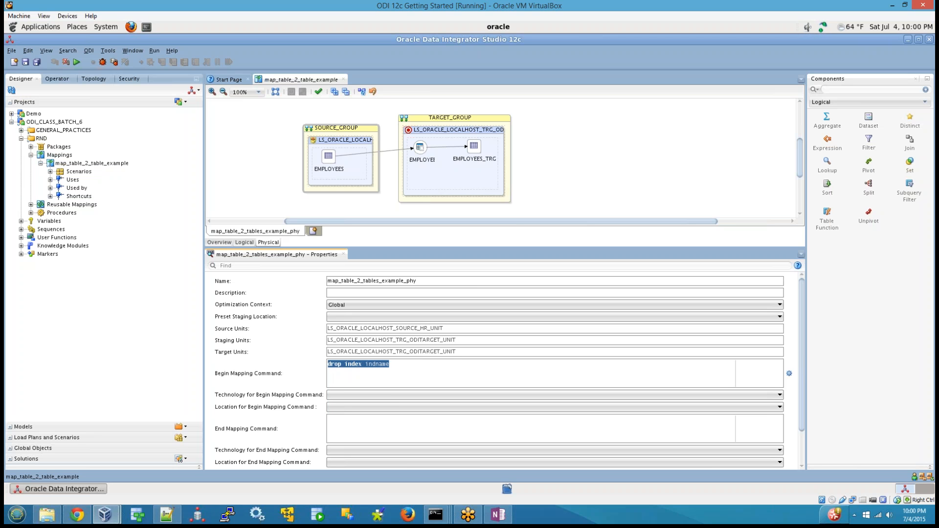
Set the Begin Mapping Command's technology to Oracle and its location to LS_ORACLE_LOCALHOST_TRG_ODITARGET.
{"action": "left_click", "coordinate": [384, 393]}
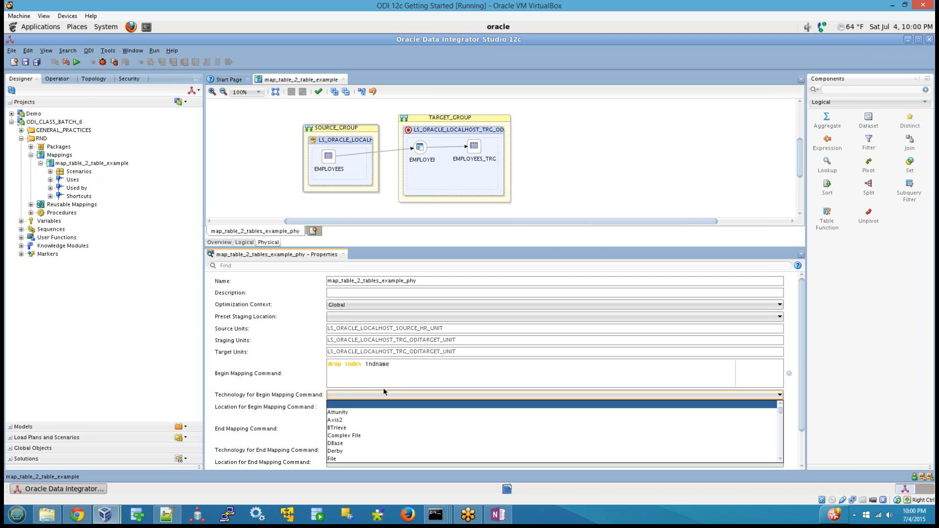
{"action": "key", "text": "o"}
{"action": "key", "text": "o"}
{"action": "key", "text": "o"}
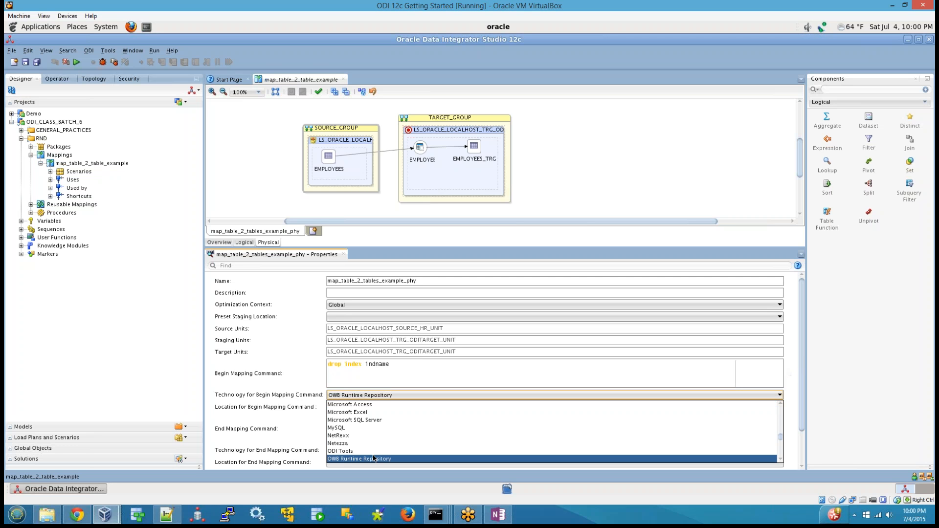
{"action": "key", "text": "o"}
{"action": "left_click", "coordinate": [337, 458]}
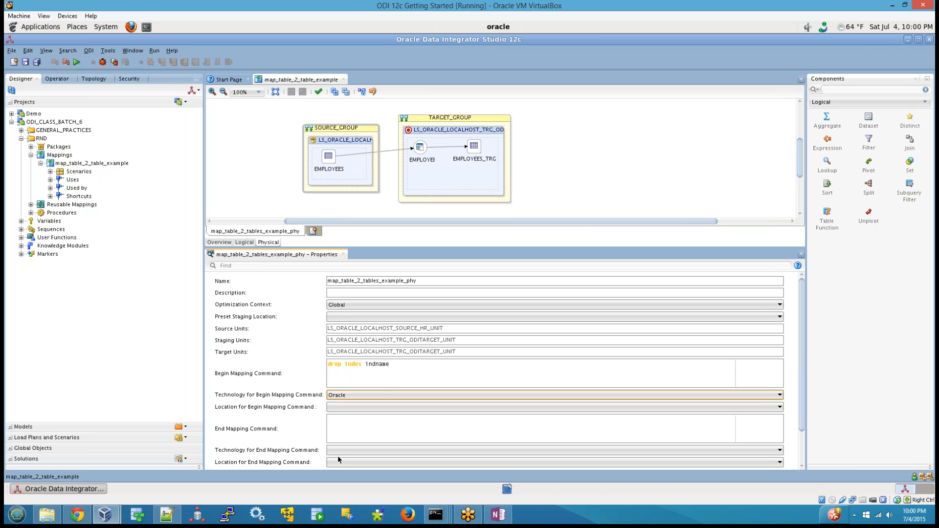
{"action": "left_click", "coordinate": [345, 406]}
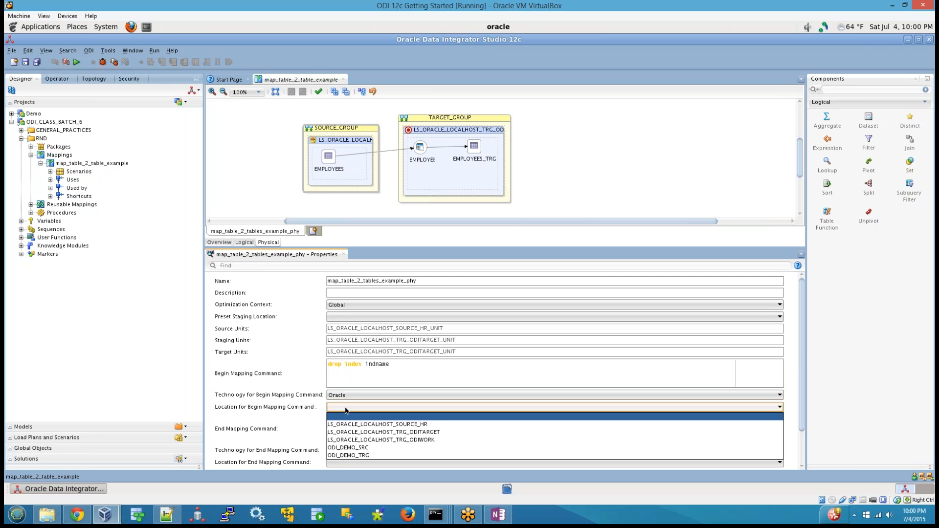
{"action": "left_click", "coordinate": [386, 432]}
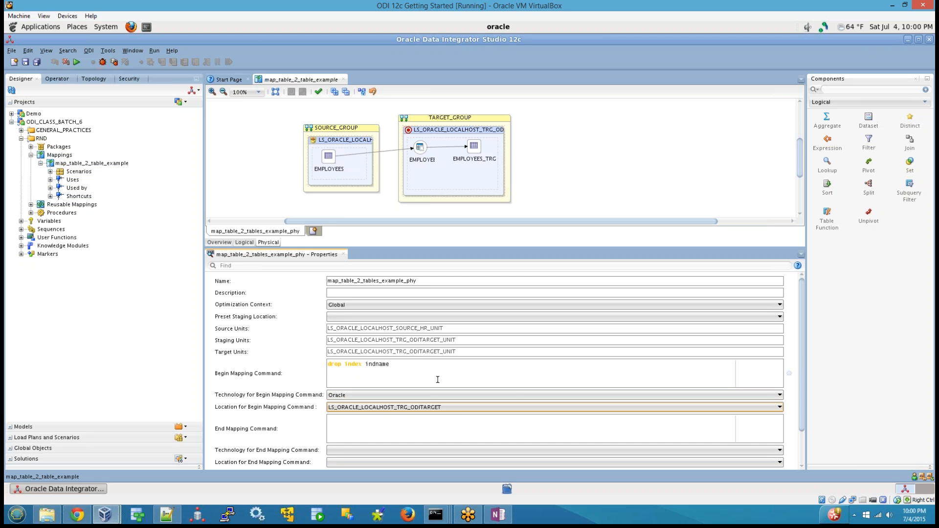
Highlight the drop index statement in the Begin Mapping Command for review.
{"action": "left_click_drag", "start_coordinate": [423, 370], "coordinate": [257, 365]}
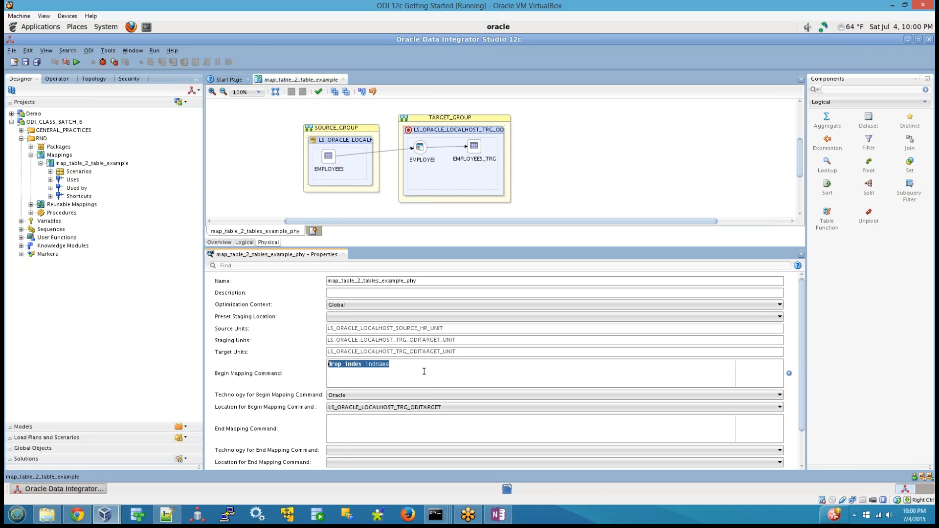
{"action": "left_click_drag", "start_coordinate": [426, 369], "coordinate": [214, 369]}
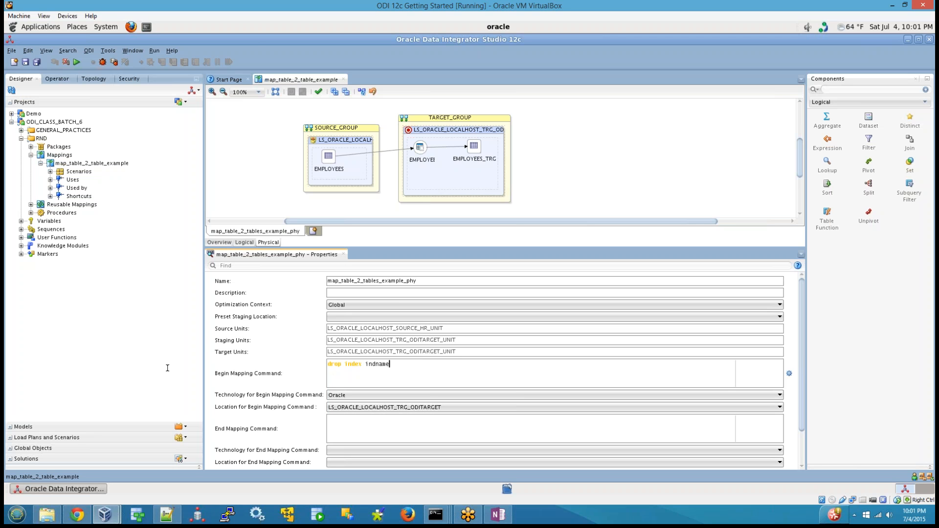
{"action": "left_click_drag", "start_coordinate": [391, 365], "coordinate": [330, 363]}
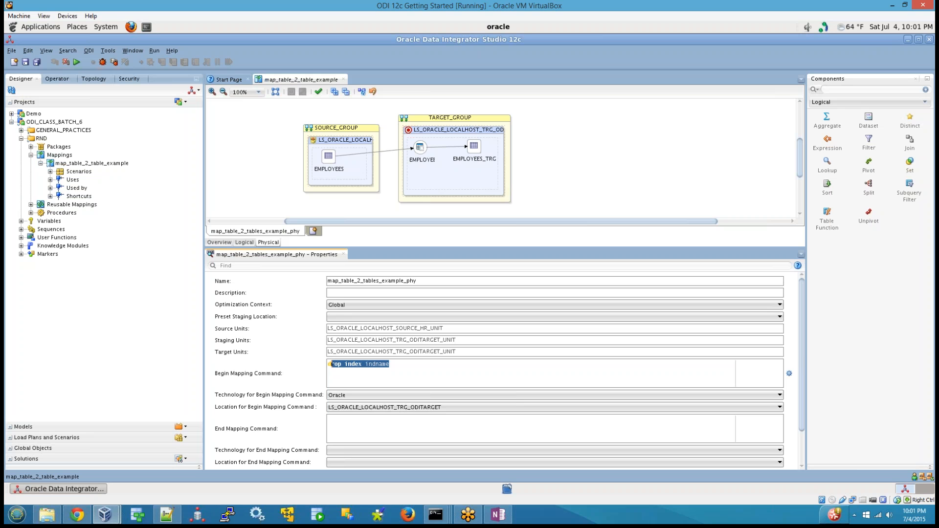
{"action": "left_click", "coordinate": [396, 367]}
{"action": "key", "text": "ctrl+a"}
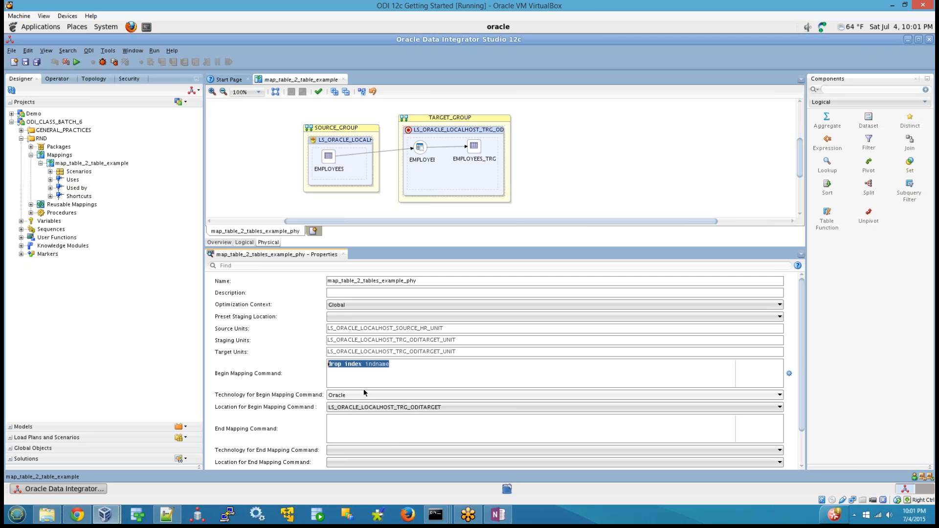
Review the technologies available for the Begin Mapping Command without changing the selection.
{"action": "left_click", "coordinate": [363, 395]}
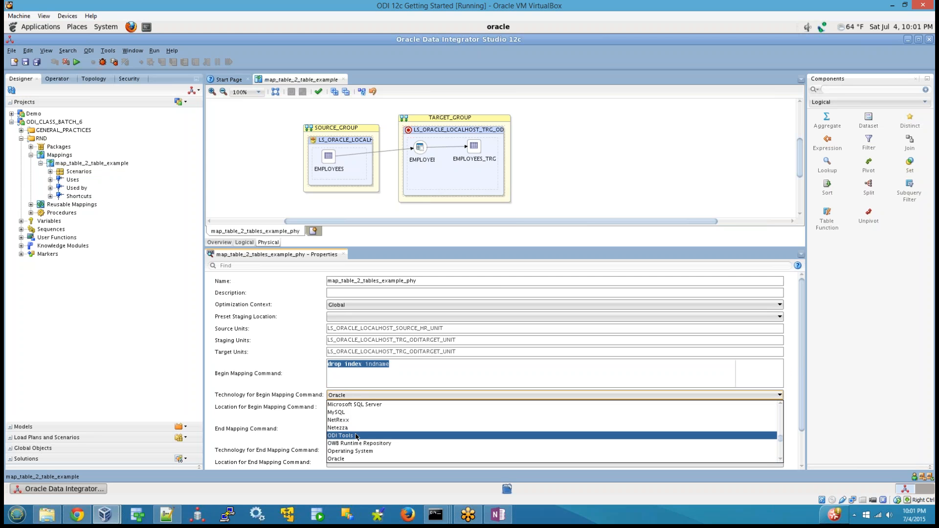
{"action": "scroll", "coordinate": [356, 445], "scroll_direction": "down", "scroll_amount": 3}
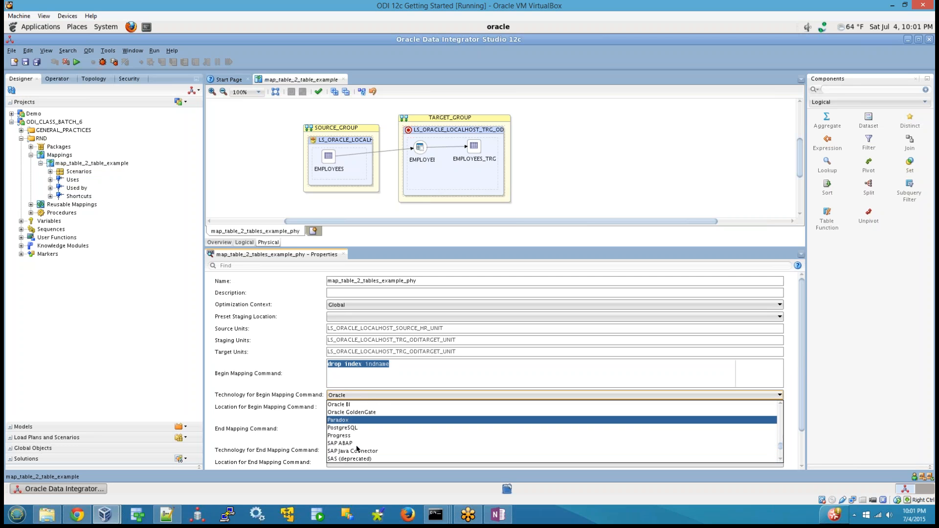
{"action": "scroll", "coordinate": [352, 443], "scroll_direction": "down", "scroll_amount": 2}
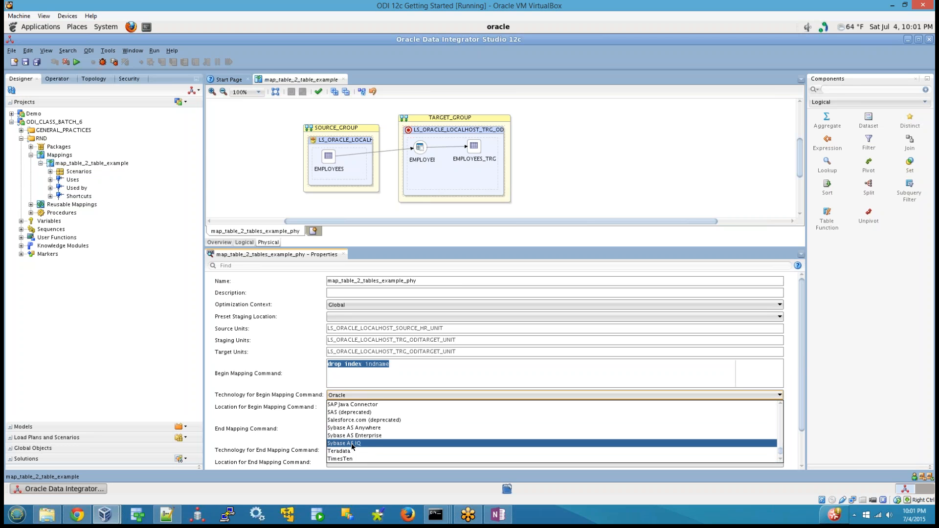
{"action": "scroll", "coordinate": [356, 451], "scroll_direction": "down", "scroll_amount": 1}
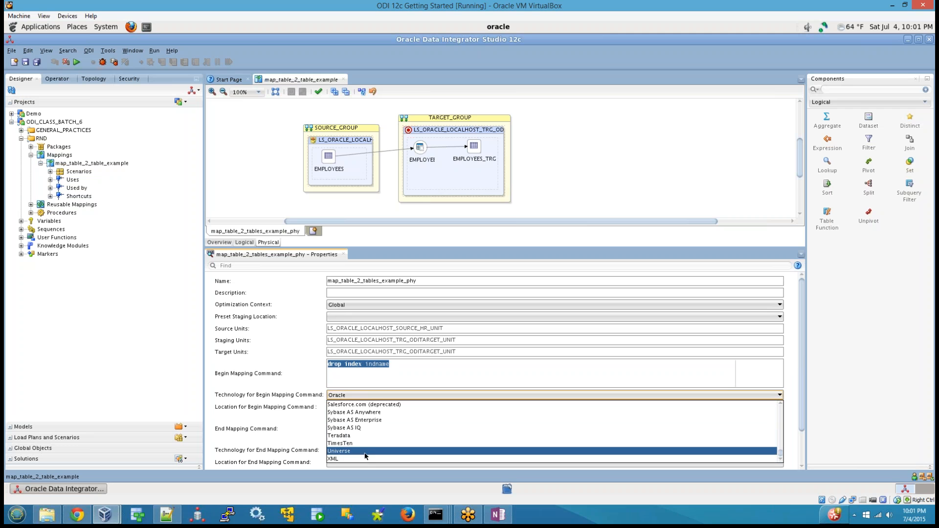
{"action": "scroll", "coordinate": [364, 448], "scroll_direction": "up", "scroll_amount": 10}
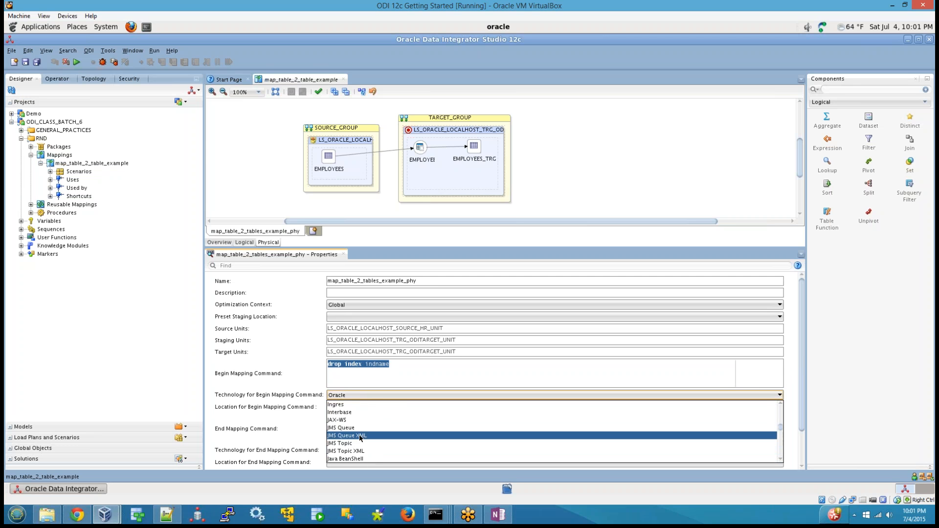
{"action": "left_click", "coordinate": [378, 391]}
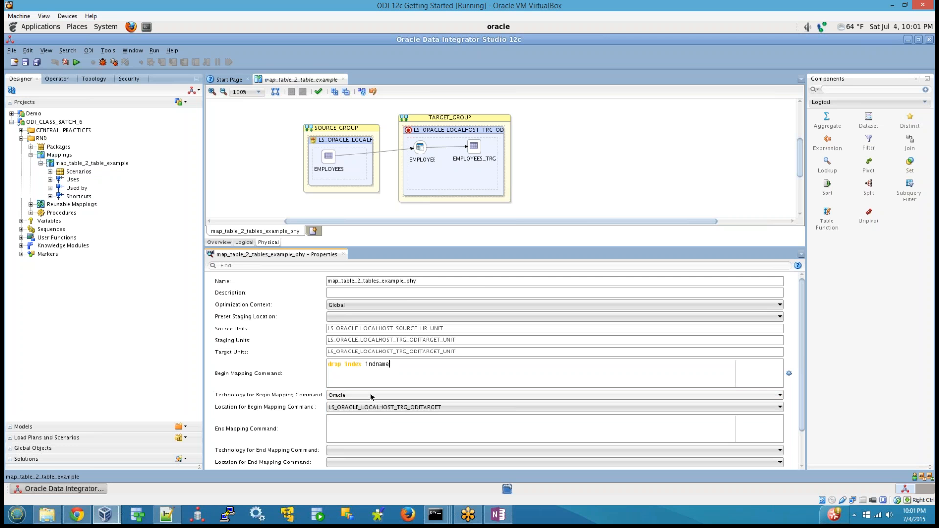
Set the Begin Mapping Command's technology to MySQL and check which locations are available for it.
{"action": "left_click", "coordinate": [388, 365]}
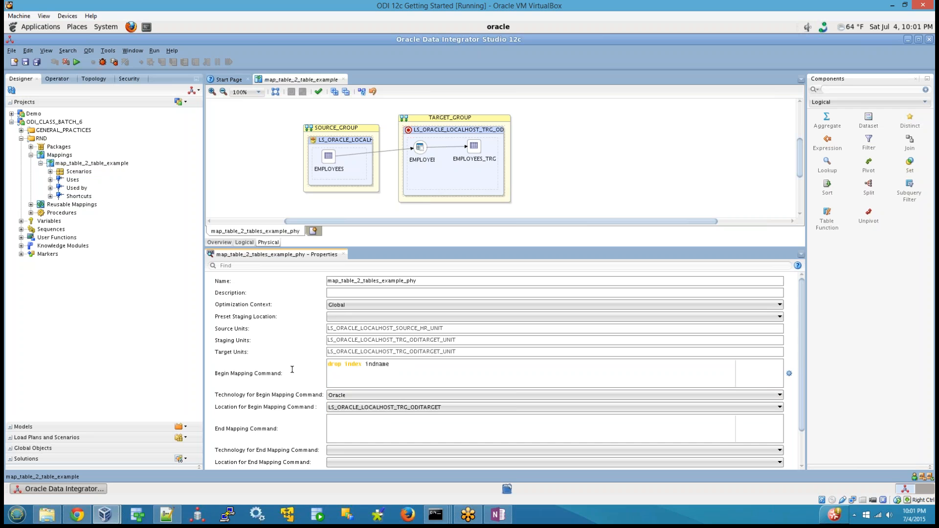
{"action": "left_click_drag", "start_coordinate": [389, 365], "coordinate": [323, 360]}
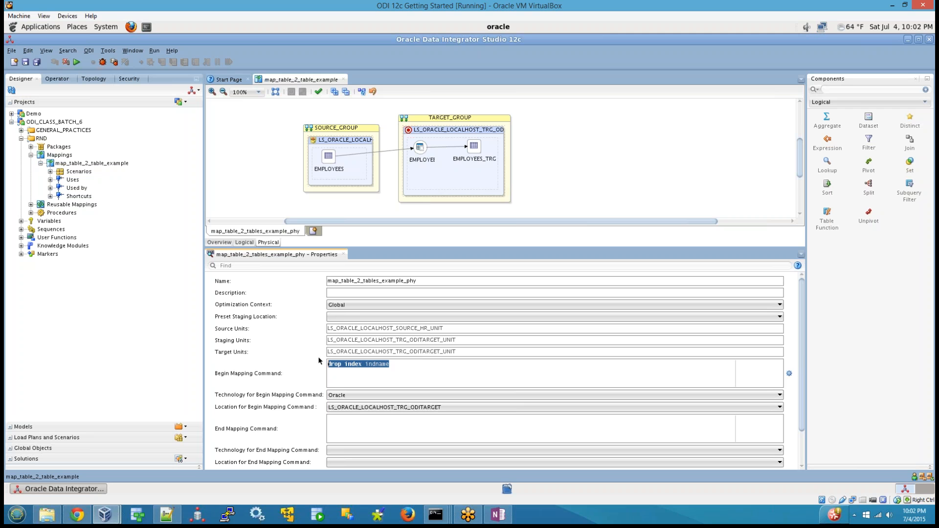
{"action": "left_click", "coordinate": [356, 397]}
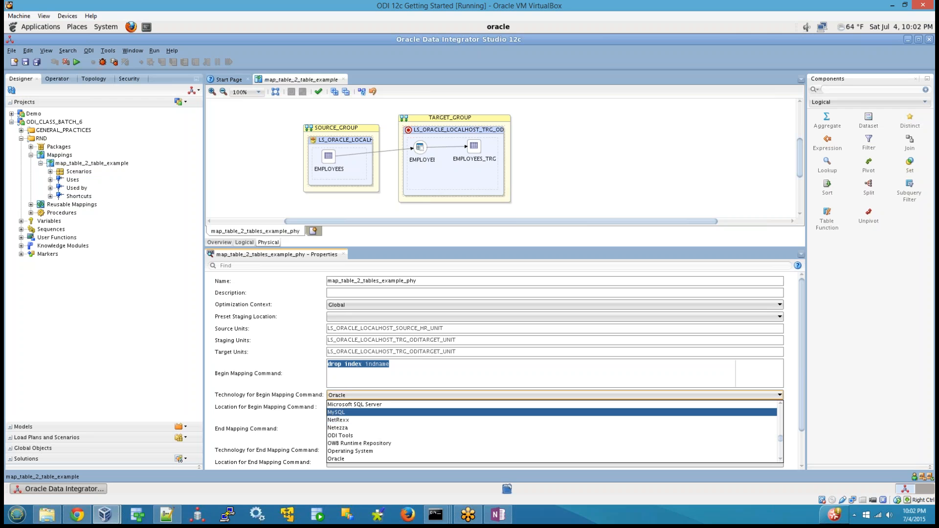
{"action": "left_click", "coordinate": [332, 413]}
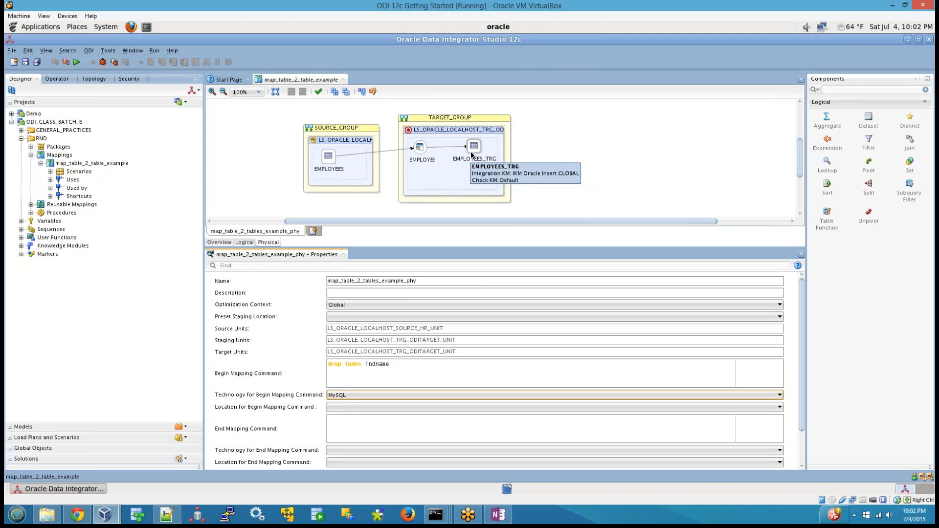
{"action": "left_click", "coordinate": [391, 394]}
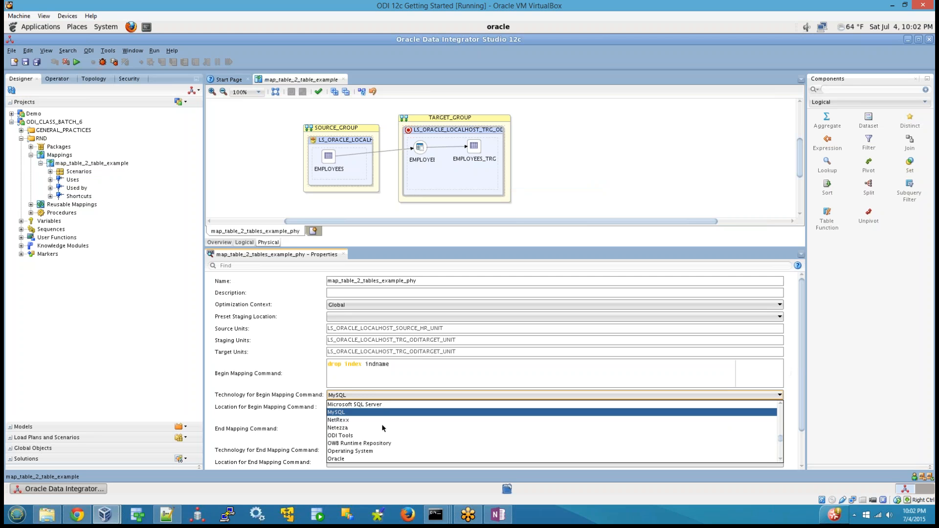
{"action": "left_click", "coordinate": [353, 414]}
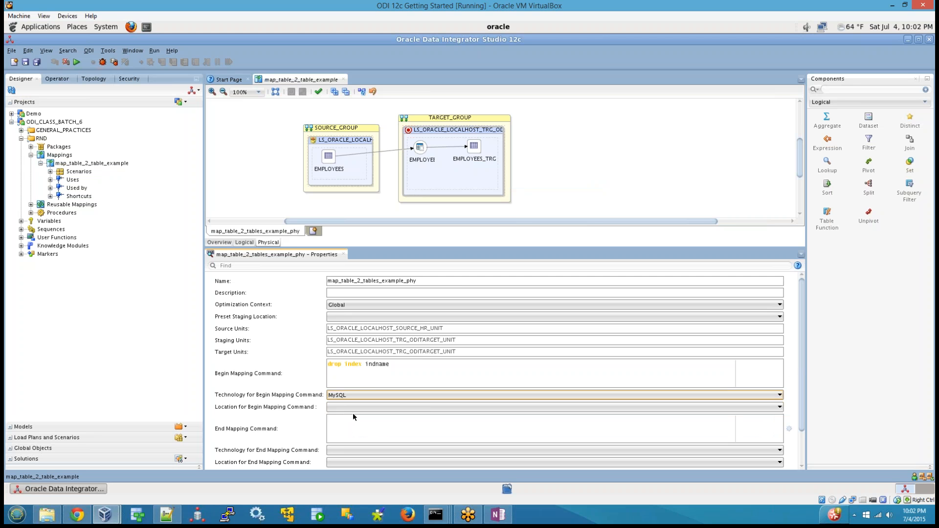
{"action": "left_click", "coordinate": [356, 407]}
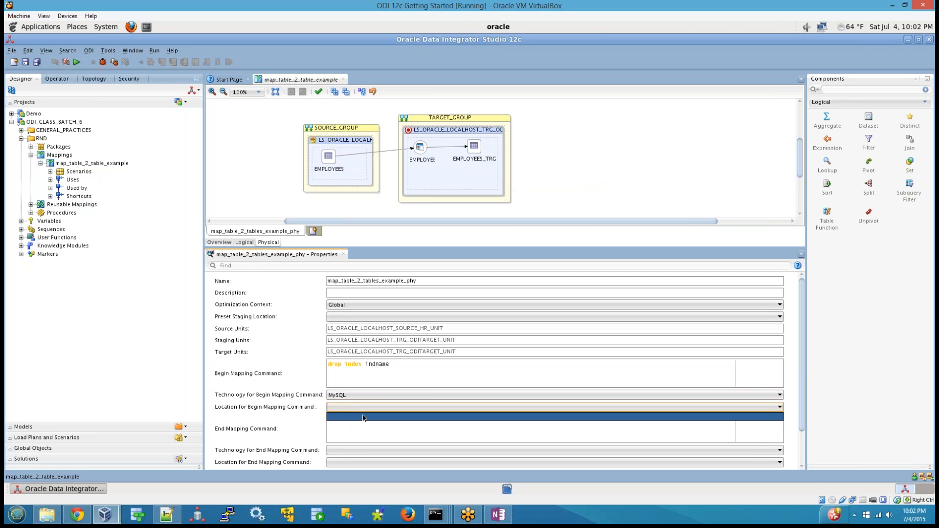
Look up MySQL in the Topology's physical architecture by temporarily showing the unused technologies, and hide them again.
{"action": "left_click", "coordinate": [100, 80]}
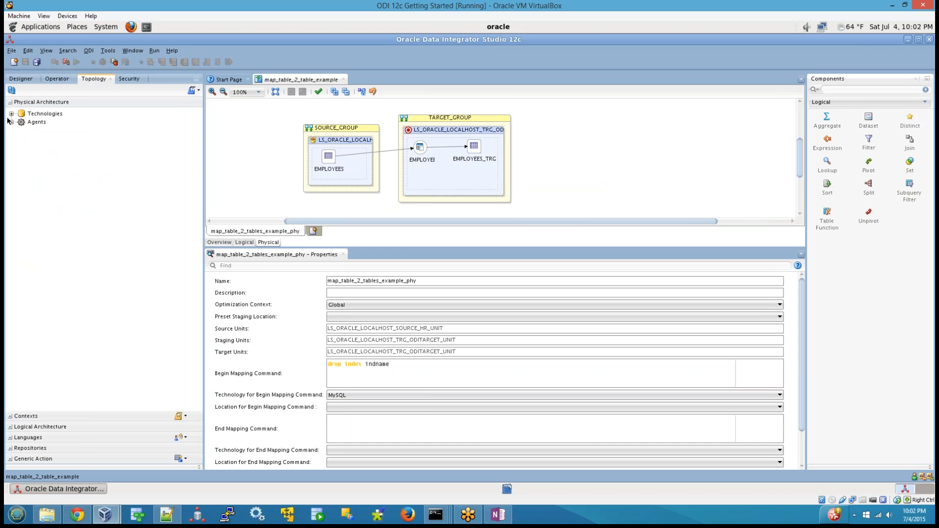
{"action": "double_click", "coordinate": [19, 115]}
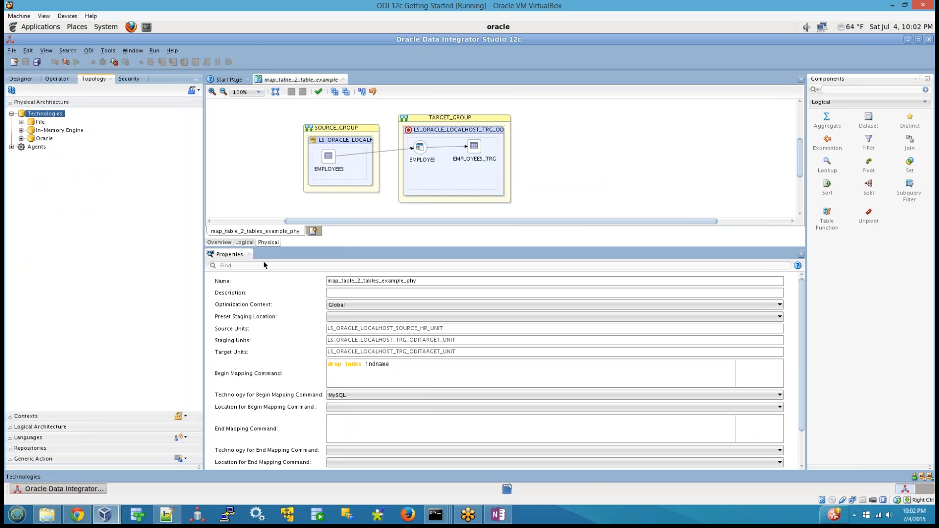
{"action": "right_click", "coordinate": [51, 115]}
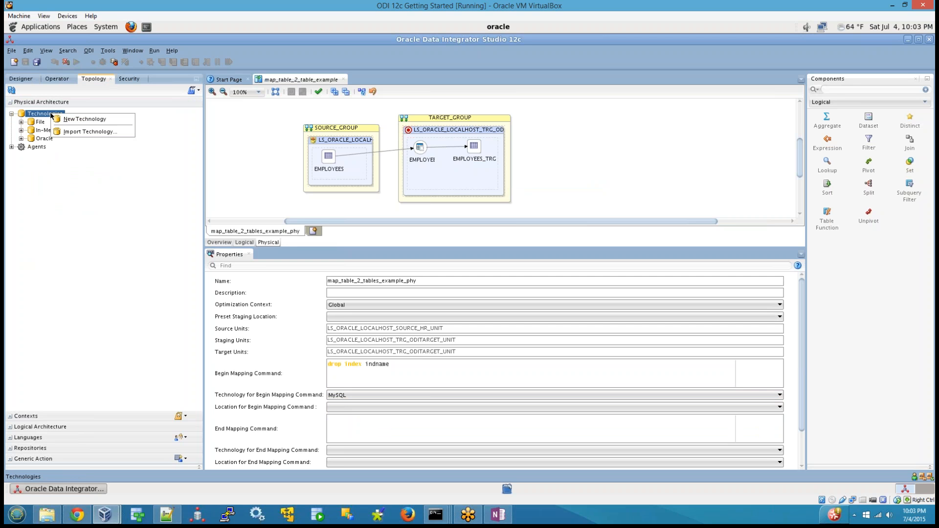
{"action": "left_click", "coordinate": [200, 93]}
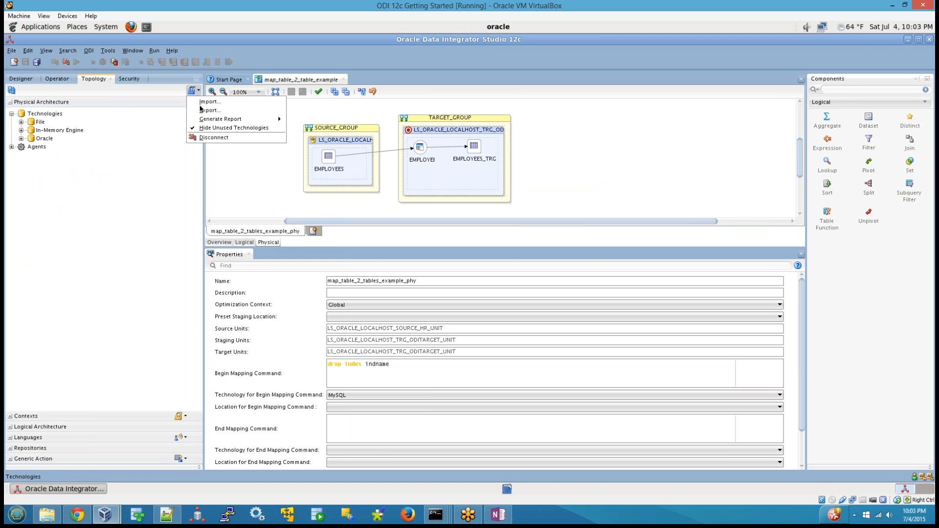
{"action": "left_click", "coordinate": [229, 127]}
{"action": "scroll", "coordinate": [26, 280], "scroll_direction": "down", "scroll_amount": 4}
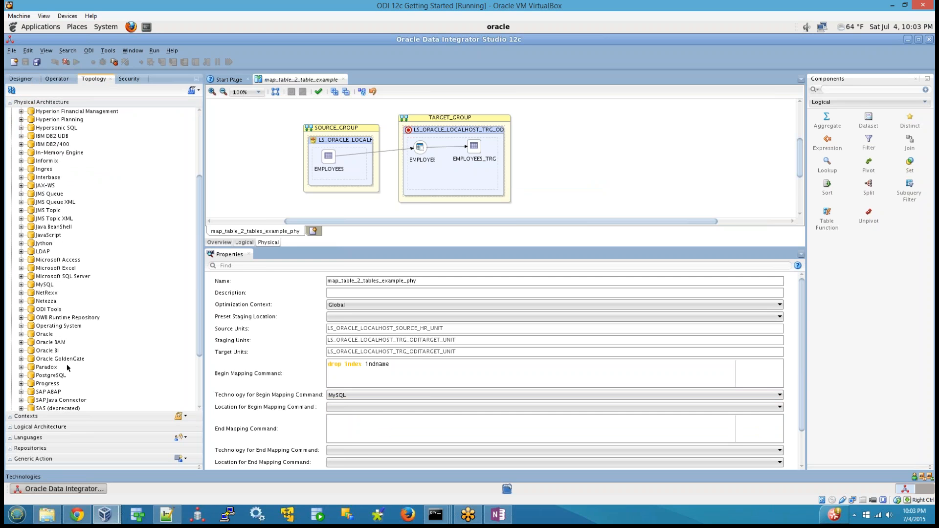
{"action": "scroll", "coordinate": [76, 363], "scroll_direction": "down", "scroll_amount": 1}
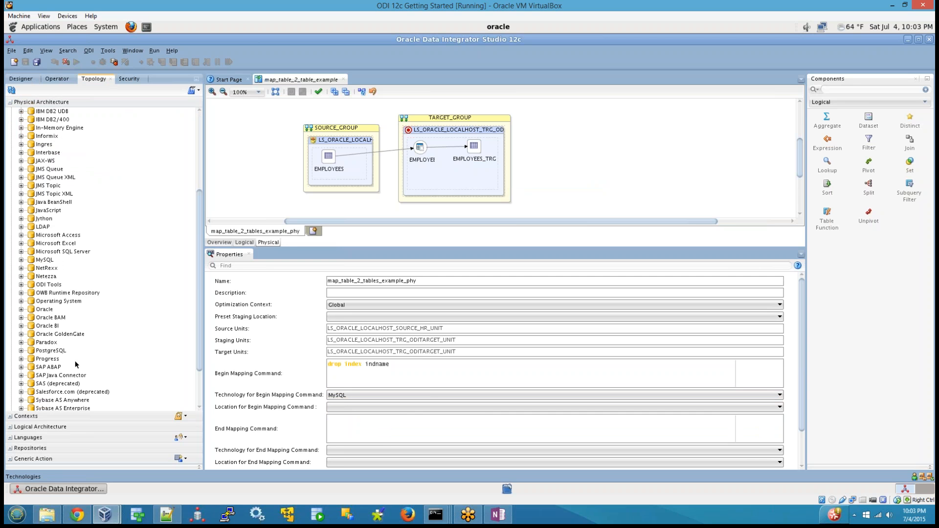
{"action": "left_click", "coordinate": [46, 260]}
{"action": "left_click", "coordinate": [197, 93]}
{"action": "left_click", "coordinate": [207, 126]}
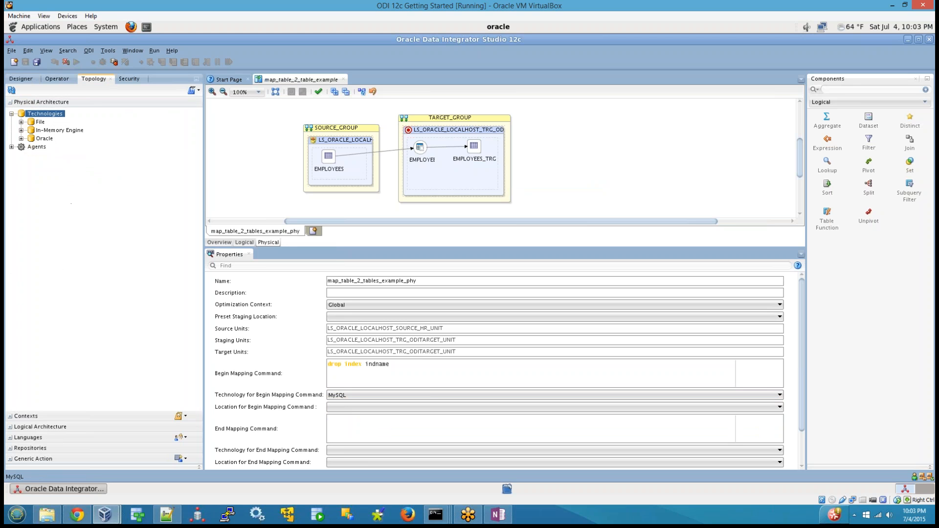
Clear the Begin Mapping Command and set its technology to blank.
{"action": "left_click", "coordinate": [385, 379]}
{"action": "key", "text": "ctrl+a"}
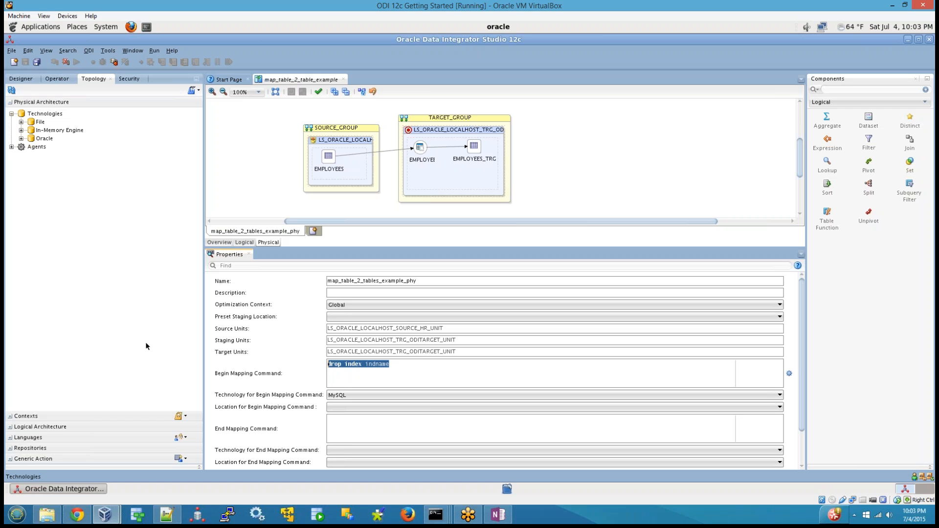
{"action": "key", "text": "Delete"}
{"action": "left_click", "coordinate": [348, 394]}
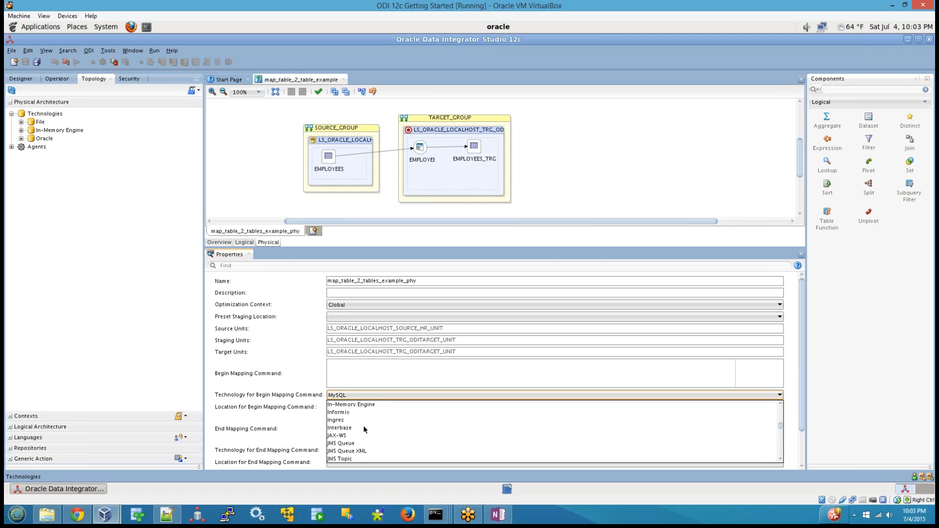
{"action": "scroll", "coordinate": [364, 427], "scroll_direction": "up", "scroll_amount": 4}
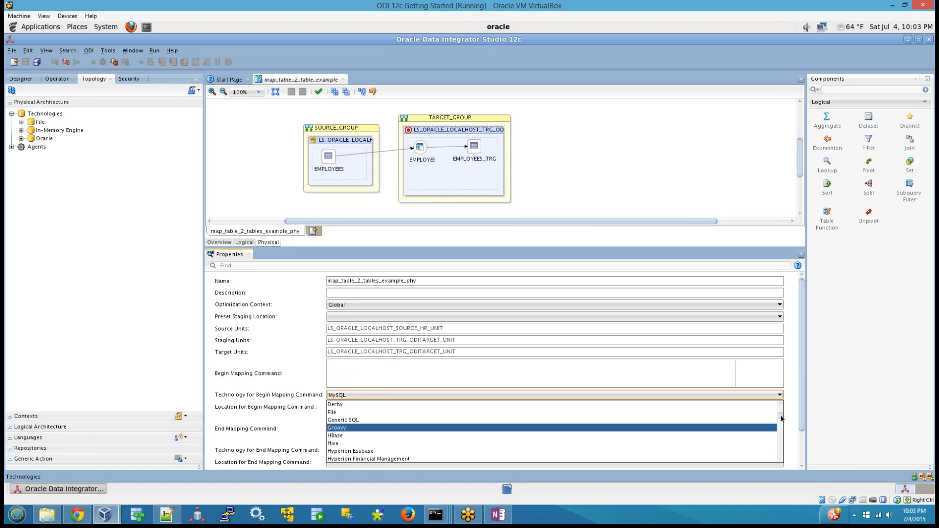
{"action": "left_click_drag", "start_coordinate": [780, 415], "coordinate": [781, 409]}
{"action": "left_click", "coordinate": [341, 405]}
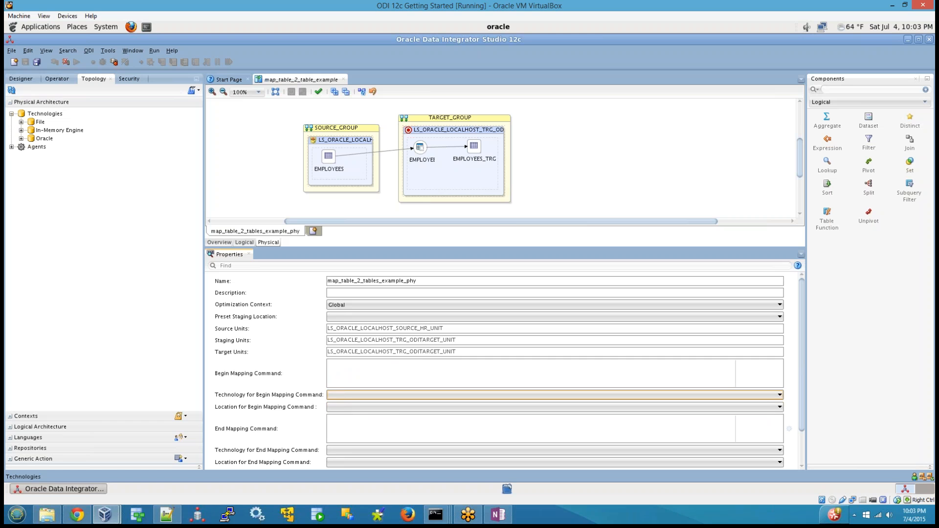
Examine the End Mapping Command settings and the technologies offered for it.
{"action": "left_click", "coordinate": [348, 429]}
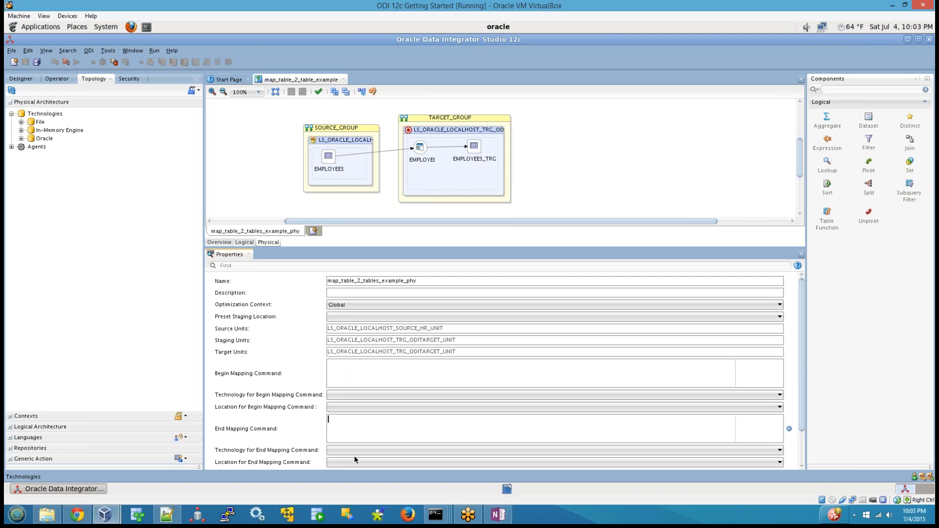
{"action": "left_click_drag", "start_coordinate": [803, 379], "coordinate": [804, 413]}
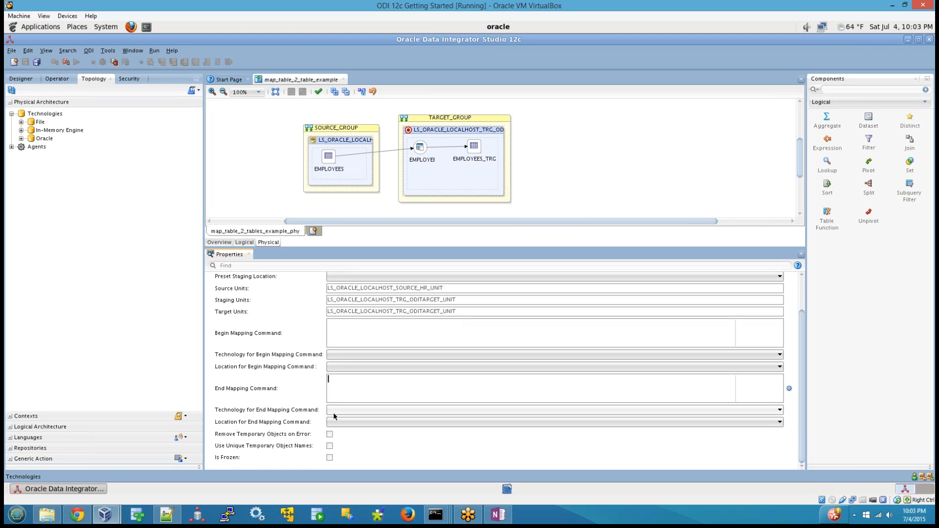
{"action": "left_click", "coordinate": [338, 409]}
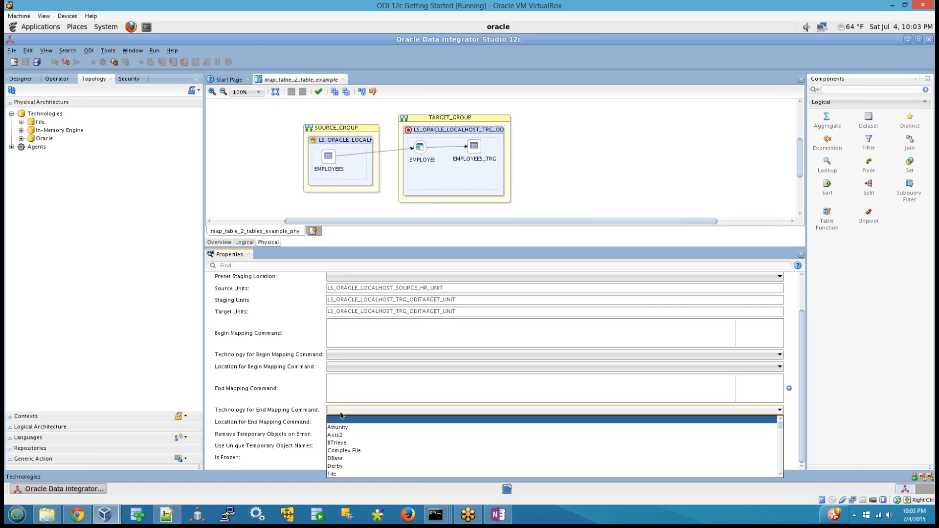
{"action": "left_click", "coordinate": [343, 393]}
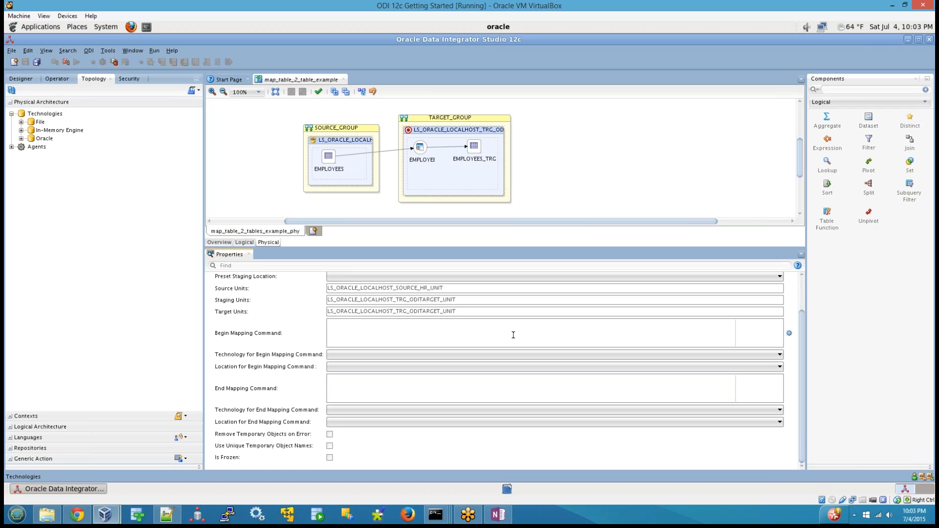
Enter "drop index indname" as the Begin Mapping Command of the physical design.
{"action": "type", "text": "drop index indname"}
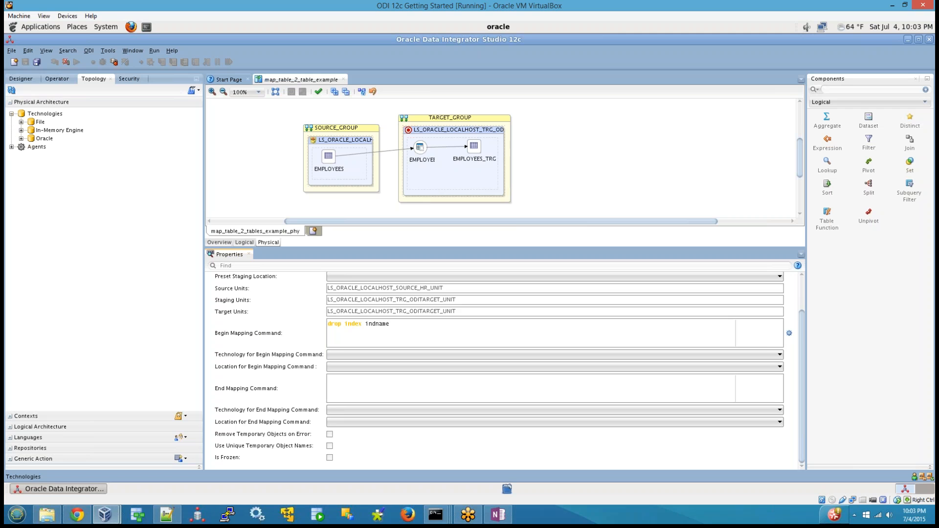
Enter "create index indname" as the End Mapping Command of the physical design.
{"action": "left_click", "coordinate": [381, 388]}
{"action": "type", "text": "creaet"}
{"action": "key", "text": "BackSpace"}
{"action": "type", "text": "te indxx indname"}
{"action": "key", "text": "BackSpace"}
{"action": "key", "text": "BackSpace"}
{"action": "key", "text": "BackSpace"}
{"action": "key", "text": "BackSpace"}
{"action": "key", "text": "BackSpace"}
{"action": "type", "text": "dname"}
Clear the statements from both the End Mapping Command and the Begin Mapping Command.
{"action": "key", "text": "ctrl+a"}
{"action": "key", "text": "BackSpace"}
{"action": "left_click_drag", "start_coordinate": [400, 323], "coordinate": [262, 318]}
{"action": "key", "text": "BackSpace"}
{"action": "left_click", "coordinate": [344, 423]}
{"action": "left_click", "coordinate": [344, 423]}
Switch to OneNote and review the notes on the C$, I$ and E$ tables used during mapping execution.
{"action": "left_click", "coordinate": [496, 515]}
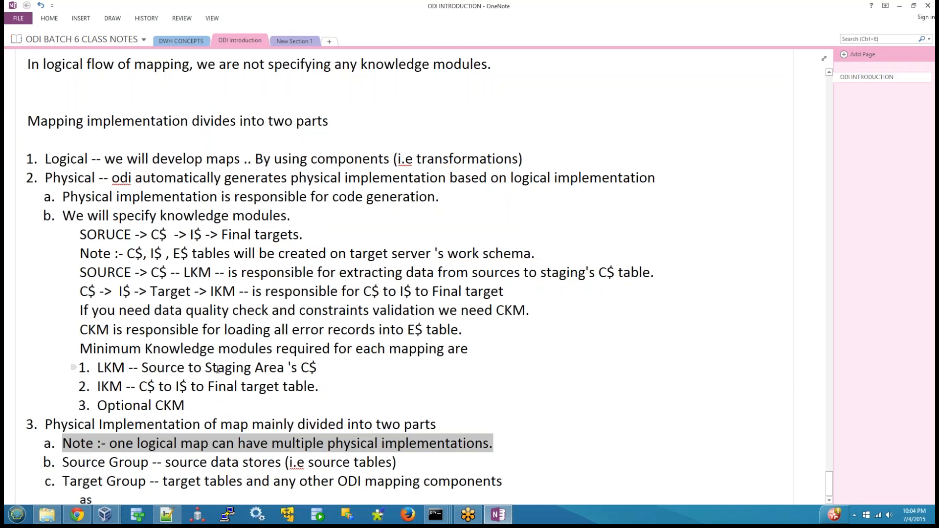
{"action": "scroll", "coordinate": [74, 367], "scroll_direction": "down", "scroll_amount": 1}
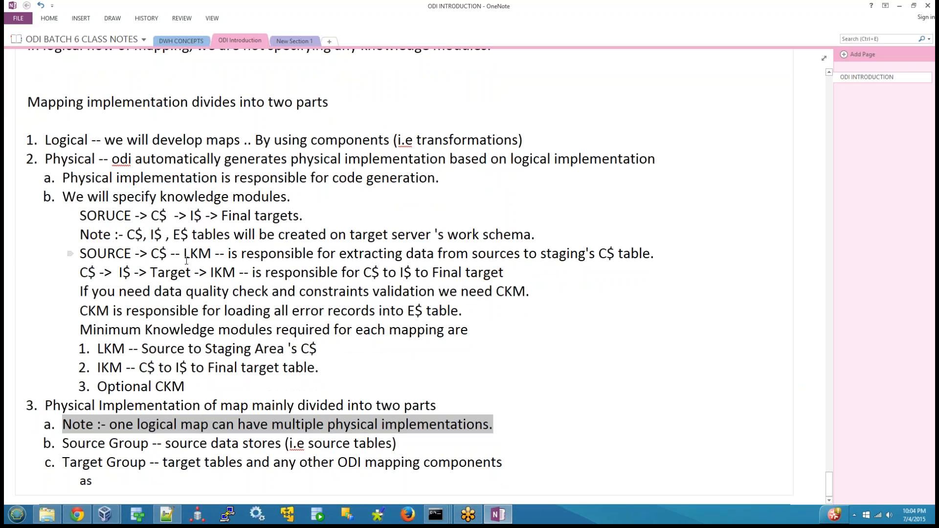
{"action": "double_click", "coordinate": [157, 216]}
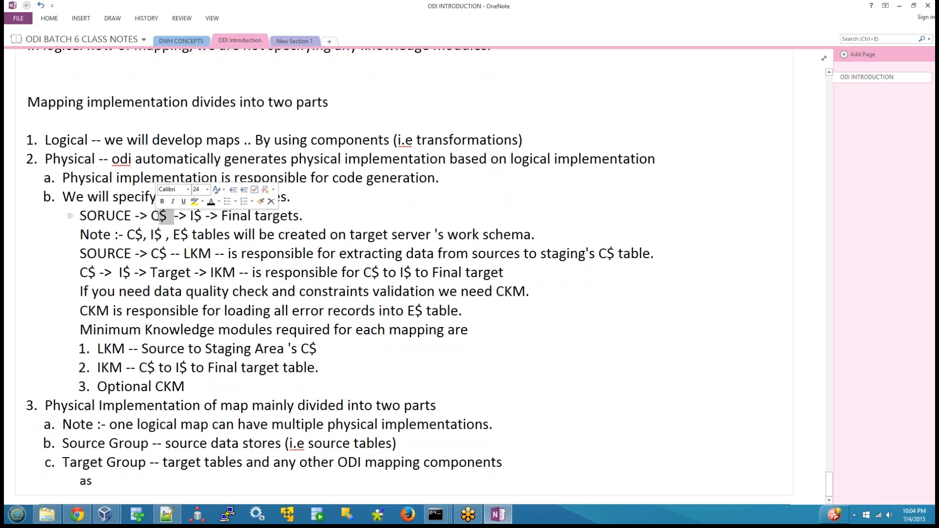
{"action": "double_click", "coordinate": [198, 215]}
{"action": "double_click", "coordinate": [177, 240]}
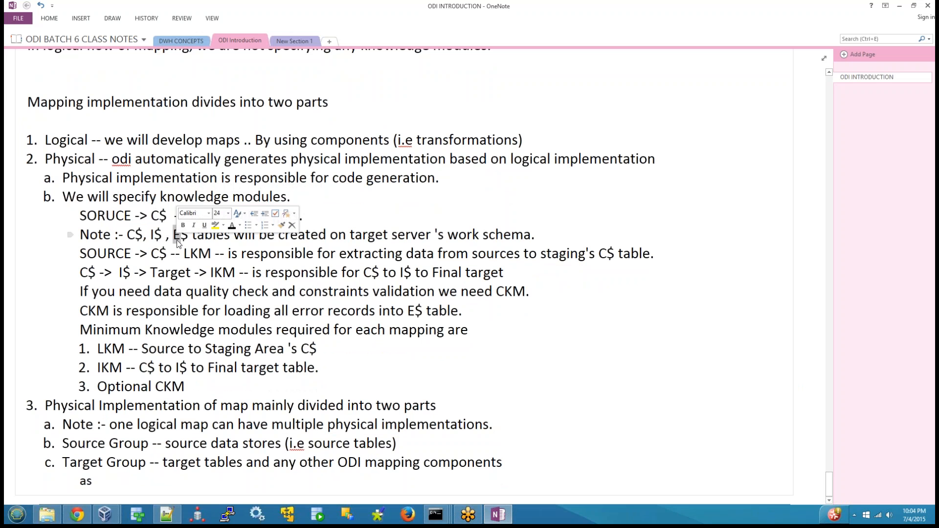
{"action": "scroll", "coordinate": [226, 333], "scroll_direction": "up", "scroll_amount": 5}
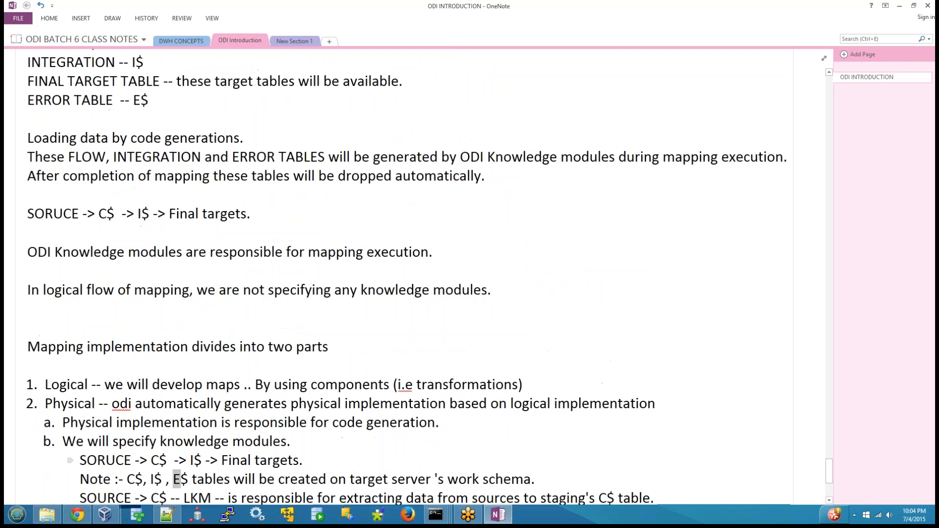
{"action": "scroll", "coordinate": [221, 324], "scroll_direction": "up", "scroll_amount": 2}
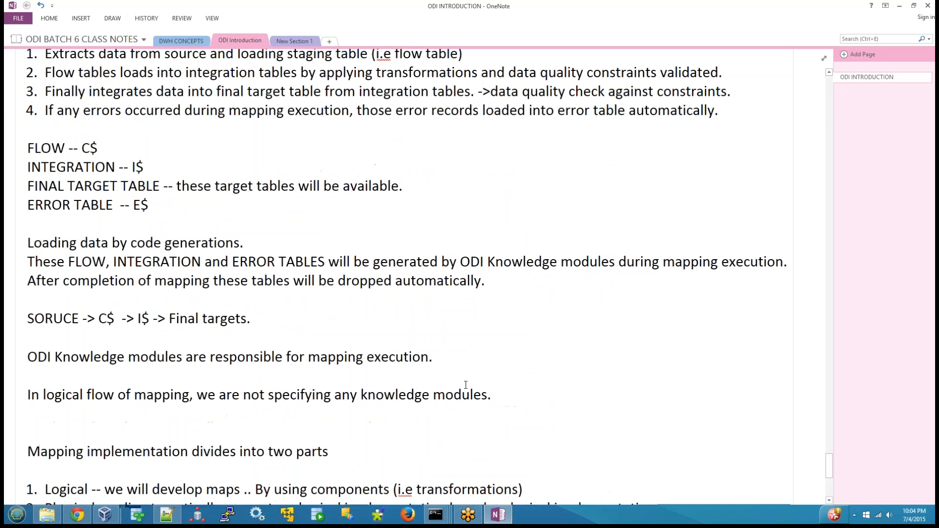
Return to the ODI 12c virtual machine and toggle Remove Temporary Objects on Error for the physical design.
{"action": "mouse_move", "coordinate": [105, 516]}
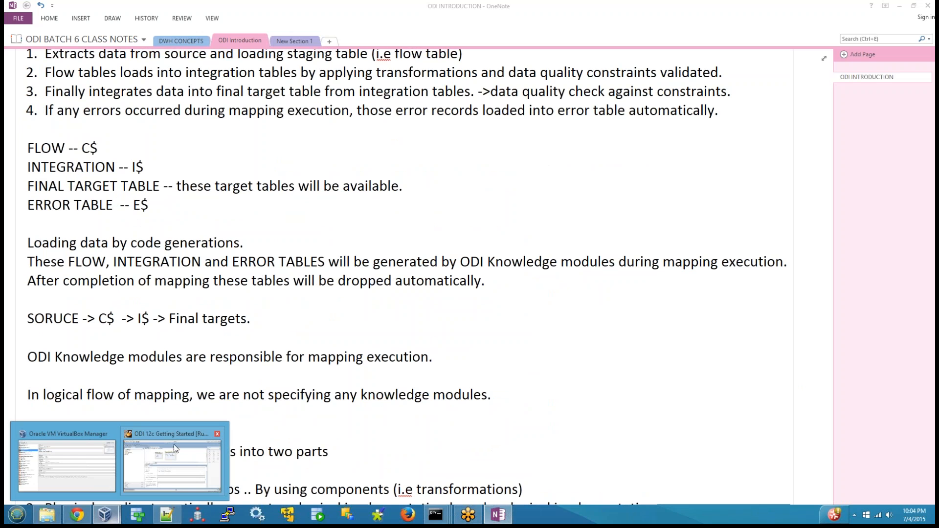
{"action": "left_click", "coordinate": [176, 437]}
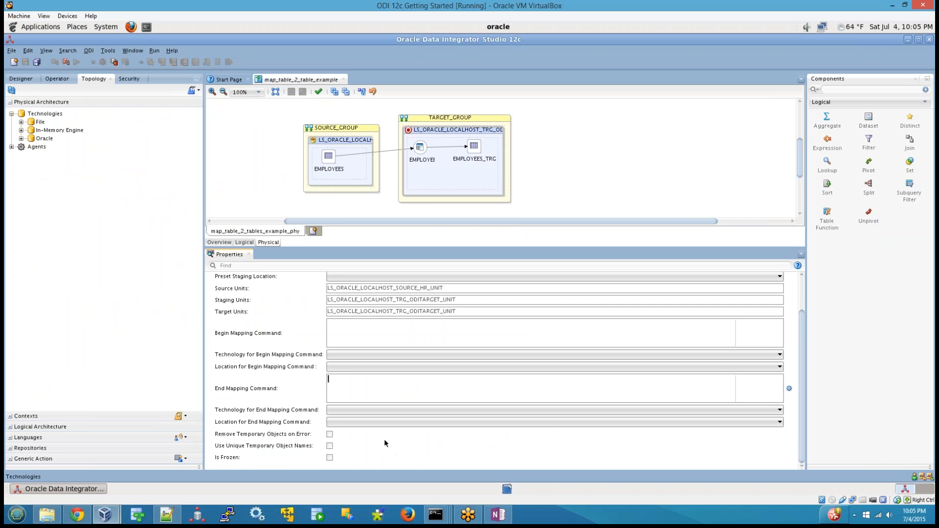
{"action": "left_click", "coordinate": [331, 435]}
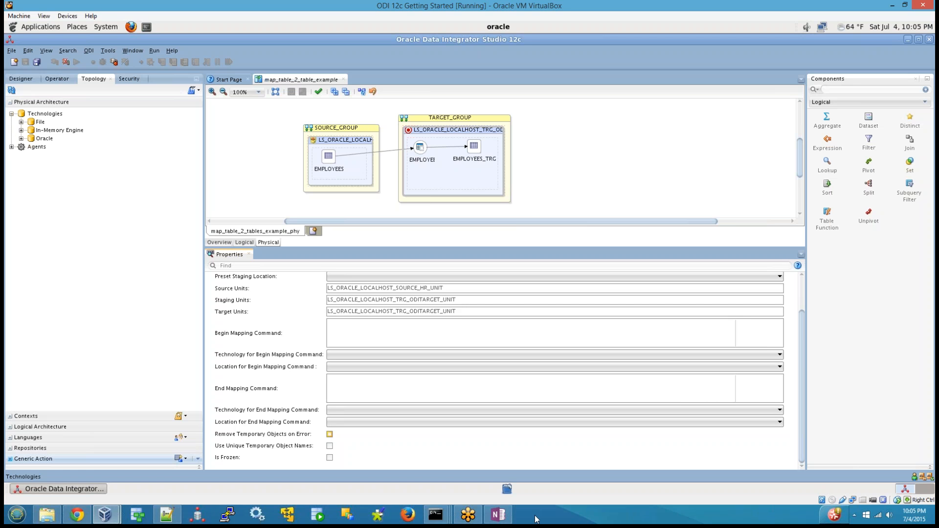
Highlight the OneNote line "After completion of mapping these tables will be dropped automatically." and return to the ODI 12c virtual machine.
{"action": "left_click", "coordinate": [498, 515]}
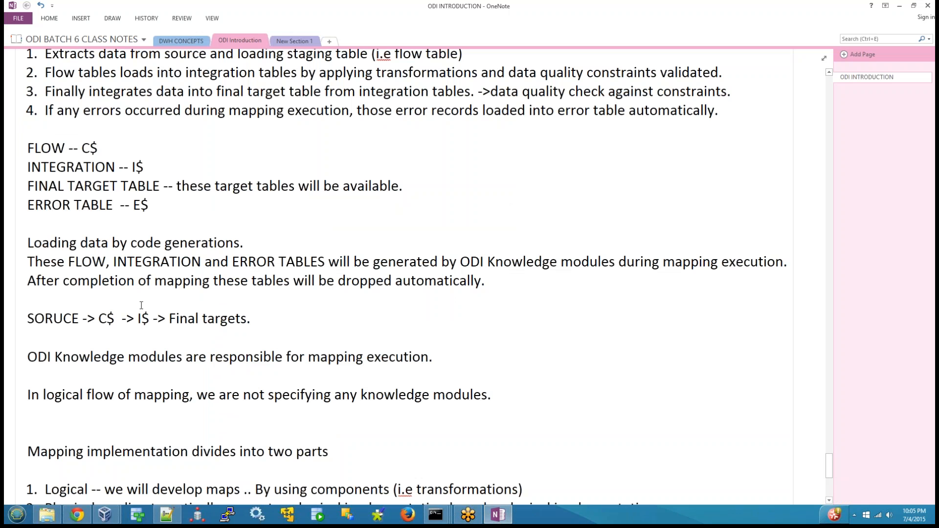
{"action": "mouse_move", "coordinate": [36, 281]}
{"action": "left_mouse_down"}
{"action": "mouse_move", "coordinate": [504, 287]}
{"action": "mouse_move", "coordinate": [35, 284]}
{"action": "left_mouse_up"}
{"action": "left_click", "coordinate": [488, 288]}
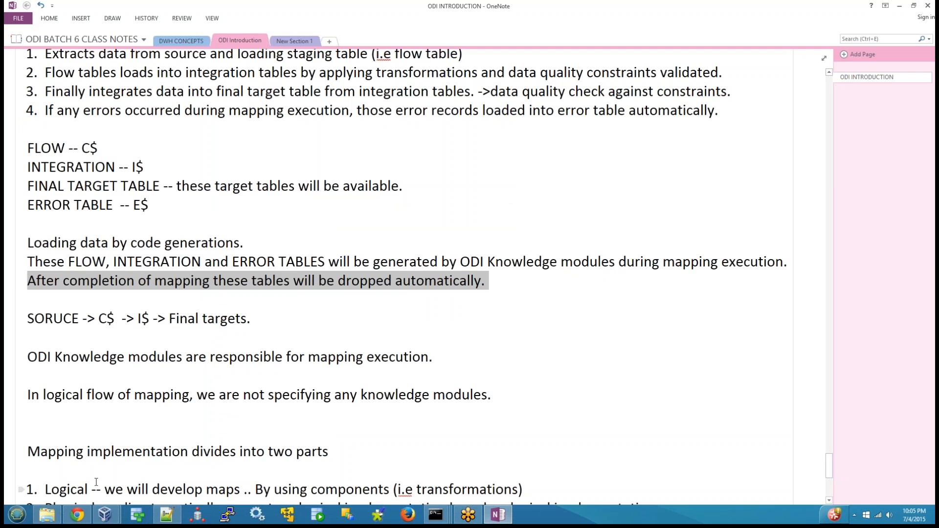
{"action": "left_click", "coordinate": [105, 515]}
{"action": "left_click", "coordinate": [141, 474]}
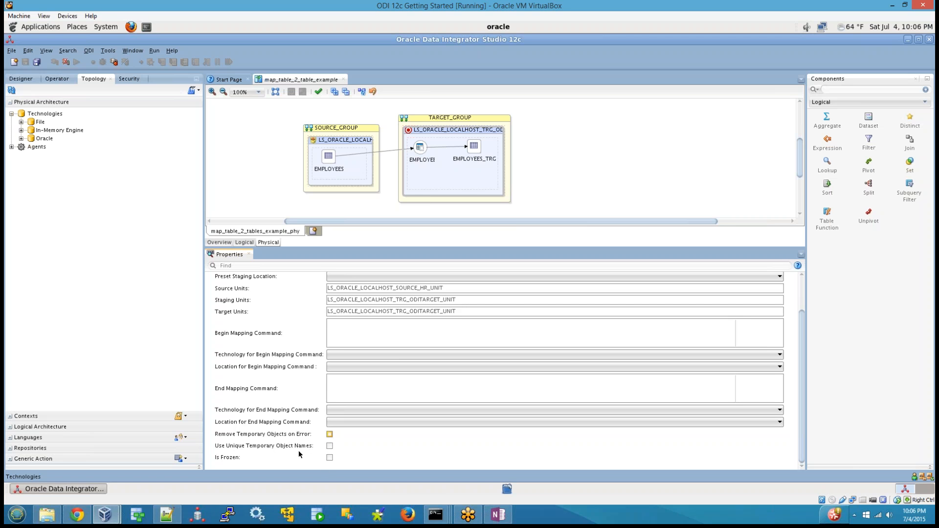
Switch to OneNote, select the C$ flow table name in the notes, and return to the ODI 12c virtual machine.
{"action": "left_click", "coordinate": [502, 520]}
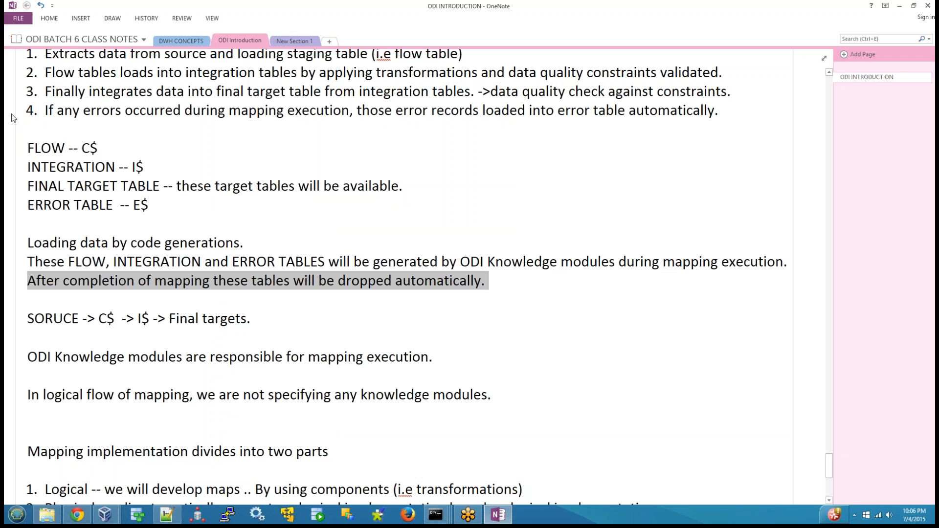
{"action": "left_click_drag", "start_coordinate": [83, 146], "coordinate": [104, 149]}
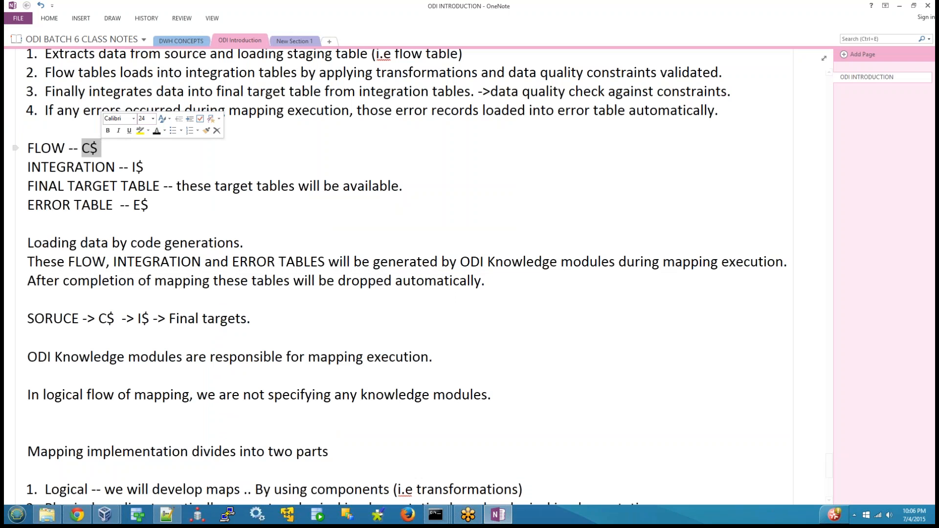
{"action": "mouse_move", "coordinate": [114, 513]}
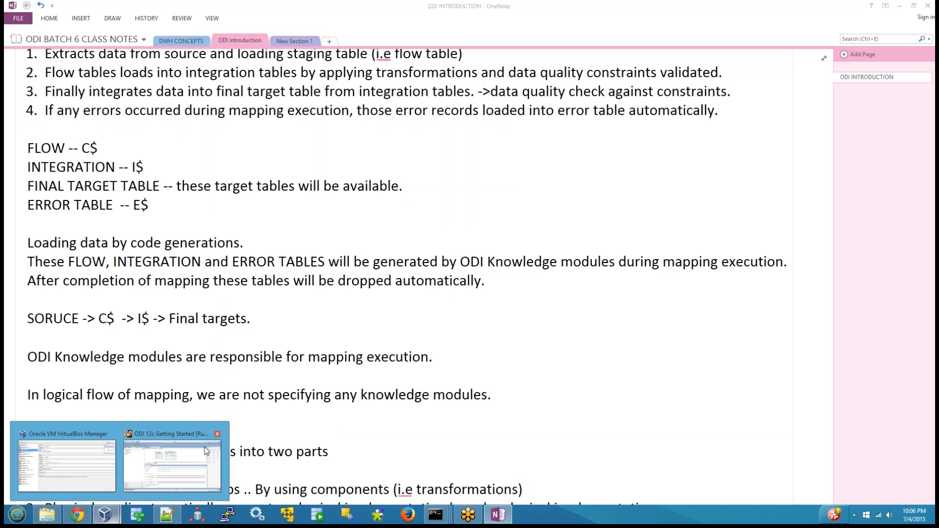
{"action": "left_click", "coordinate": [187, 427]}
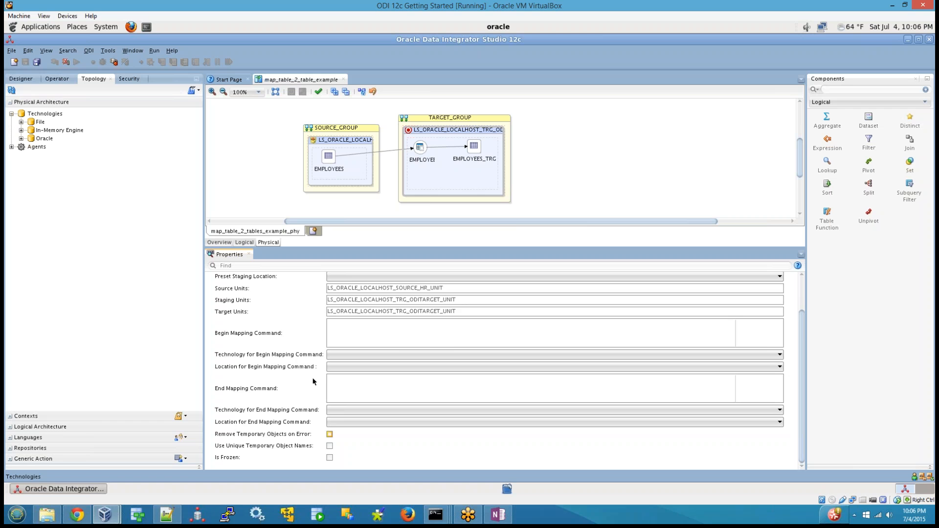
Show the Designer project tree and review the source and target groups in the physical diagram of map_table_2_table_example.
{"action": "scroll", "coordinate": [313, 380], "scroll_direction": "up", "scroll_amount": 3}
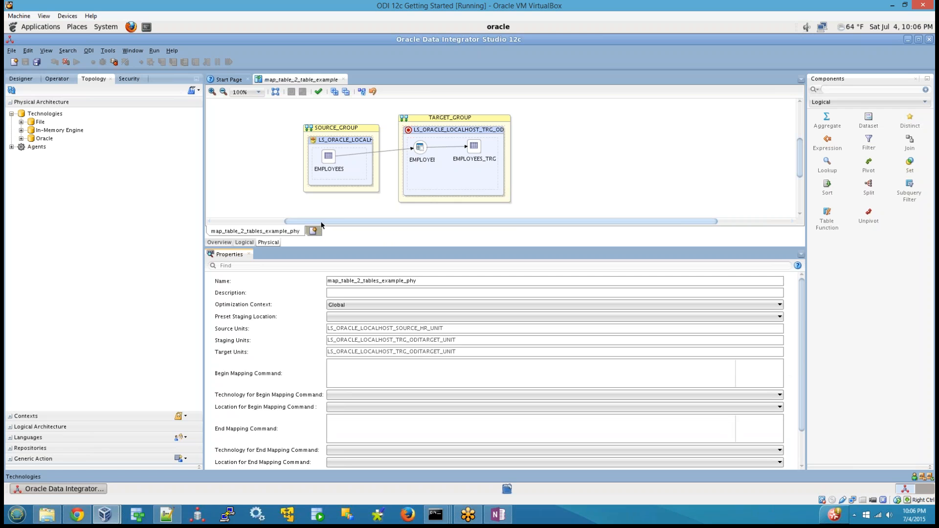
{"action": "left_click", "coordinate": [21, 78]}
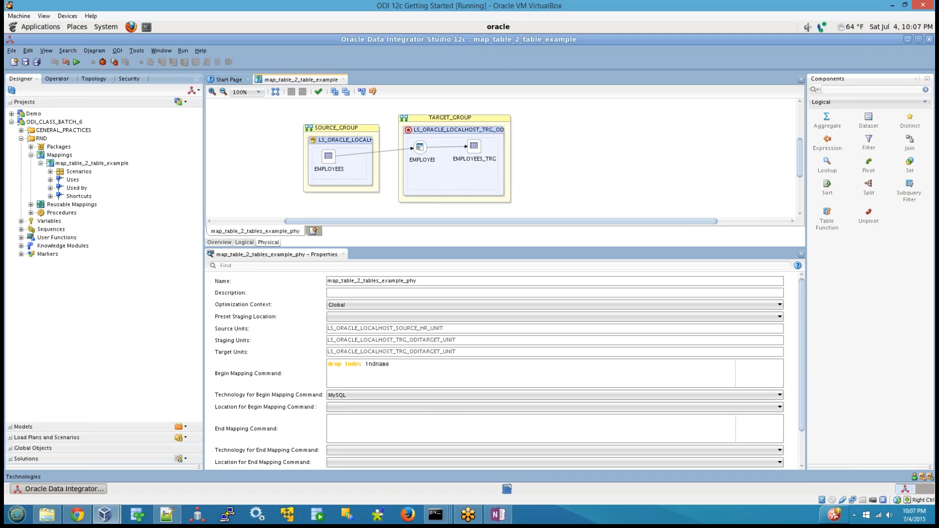
{"action": "left_click_drag", "start_coordinate": [288, 139], "coordinate": [393, 195]}
{"action": "left_click", "coordinate": [676, 202]}
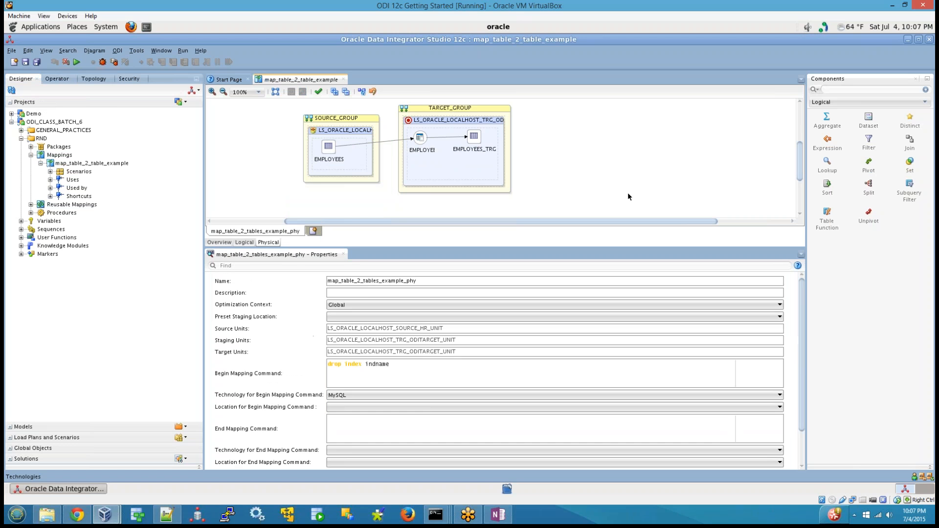
Switch to OneNote and highlight the notes on knowledge modules in the logical flow and on physical implementation and code generation.
{"action": "left_click", "coordinate": [498, 515]}
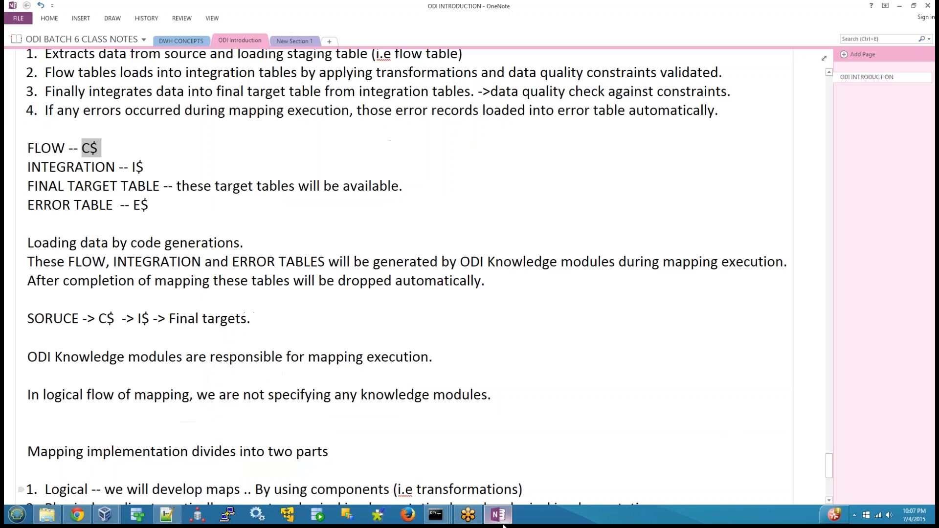
{"action": "scroll", "coordinate": [76, 370], "scroll_direction": "down", "scroll_amount": 3}
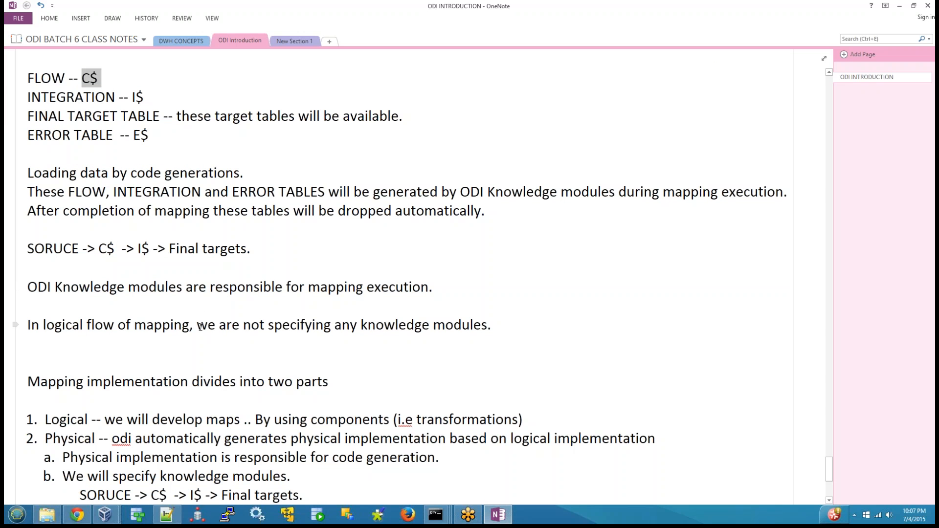
{"action": "left_click_drag", "start_coordinate": [198, 324], "coordinate": [496, 324]}
{"action": "scroll", "coordinate": [434, 379], "scroll_direction": "down", "scroll_amount": 3}
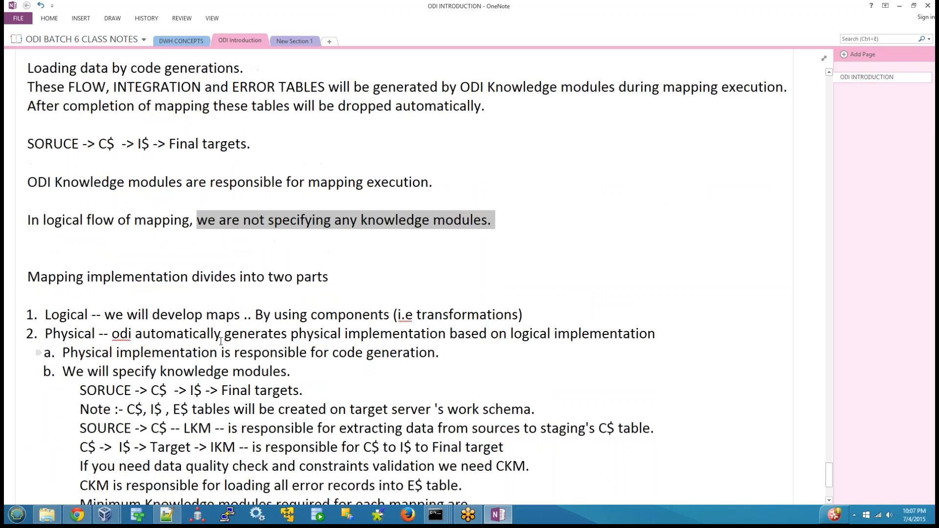
{"action": "left_click_drag", "start_coordinate": [109, 334], "coordinate": [595, 350]}
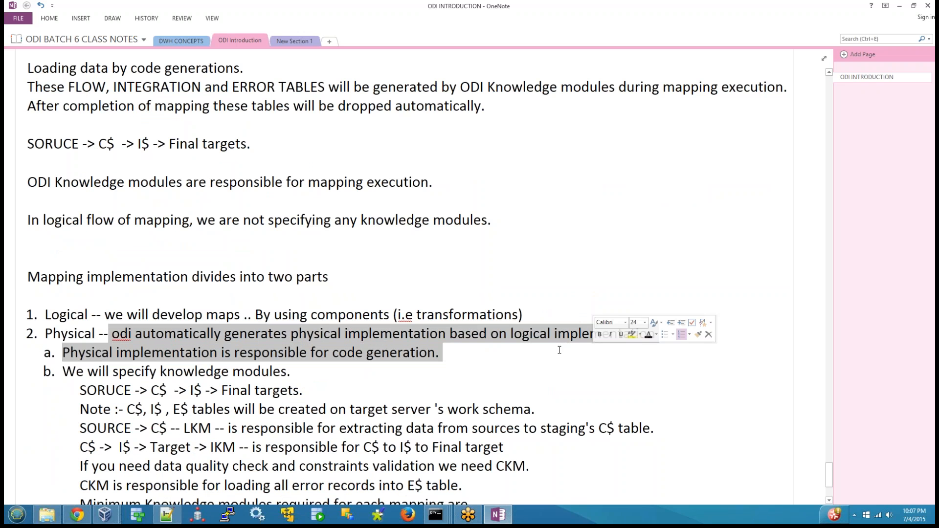
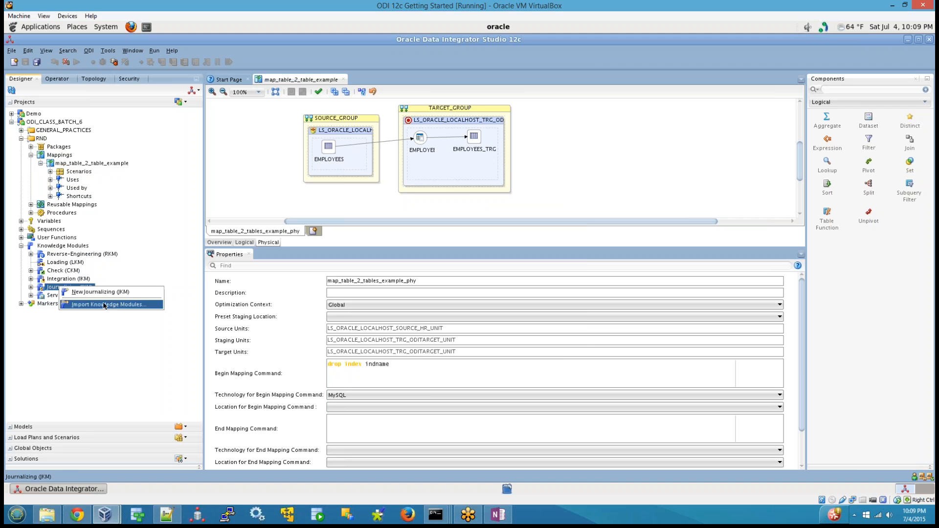
Show the knowledge module import dialog for the Journalizing (JKM) and Service (SKM) nodes, cancelling without importing anything.
{"action": "left_click", "coordinate": [102, 304]}
{"action": "left_click", "coordinate": [557, 335]}
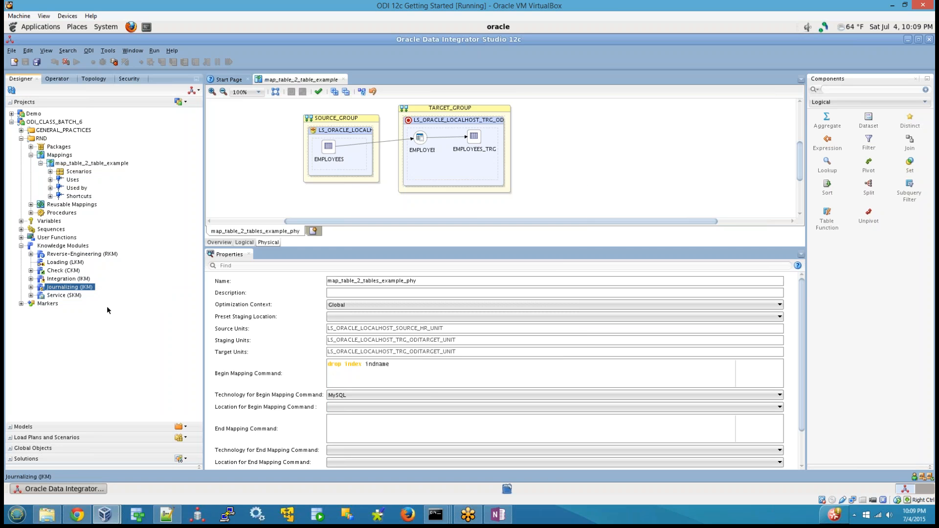
{"action": "right_click", "coordinate": [52, 297]}
{"action": "left_click", "coordinate": [79, 317]}
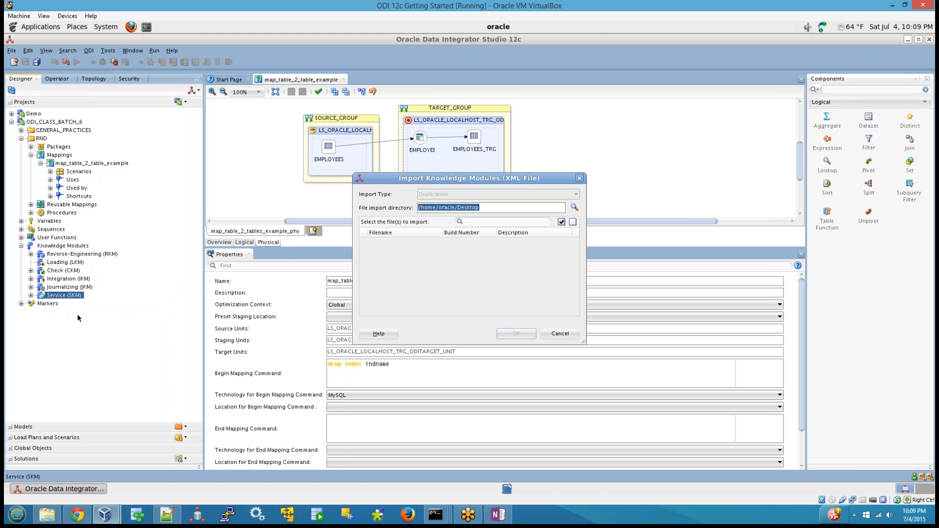
{"action": "left_click", "coordinate": [560, 333]}
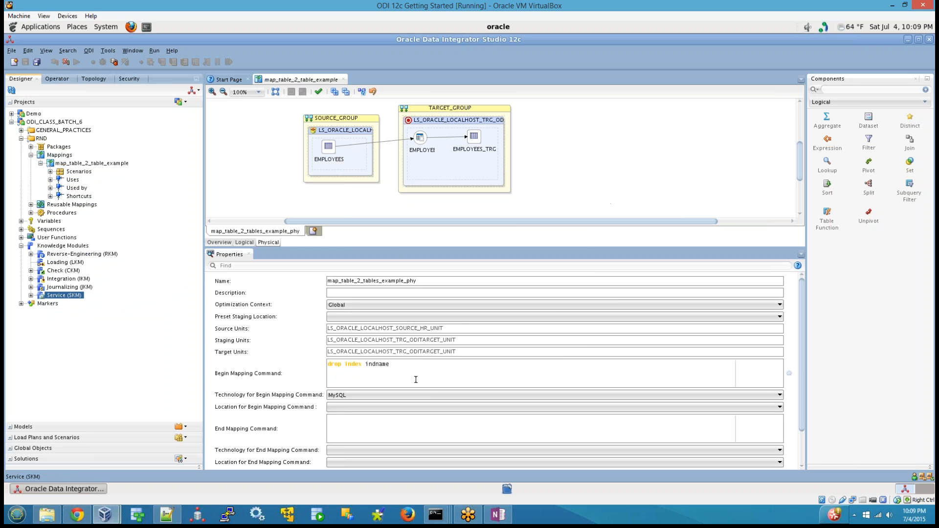
Clear the "drop index indname" begin mapping command from map_table_2_tables_example_phy and save the mapping.
{"action": "left_click_drag", "start_coordinate": [415, 374], "coordinate": [191, 362]}
{"action": "key", "text": "Delete"}
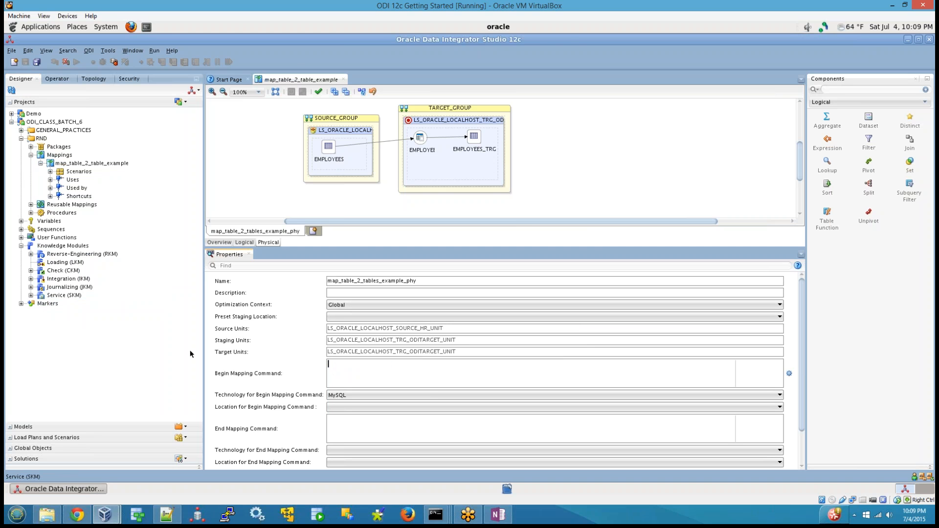
{"action": "left_click", "coordinate": [524, 145]}
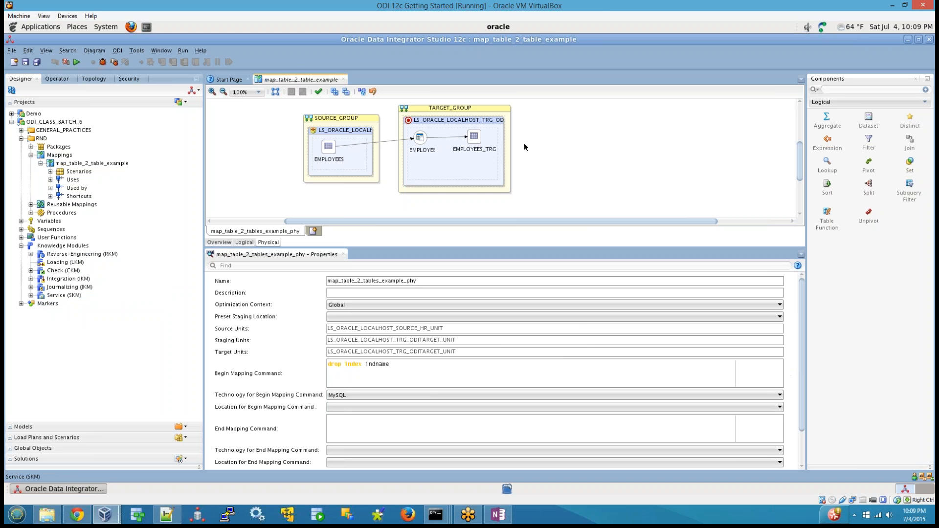
{"action": "left_click_drag", "start_coordinate": [431, 371], "coordinate": [20, 325]}
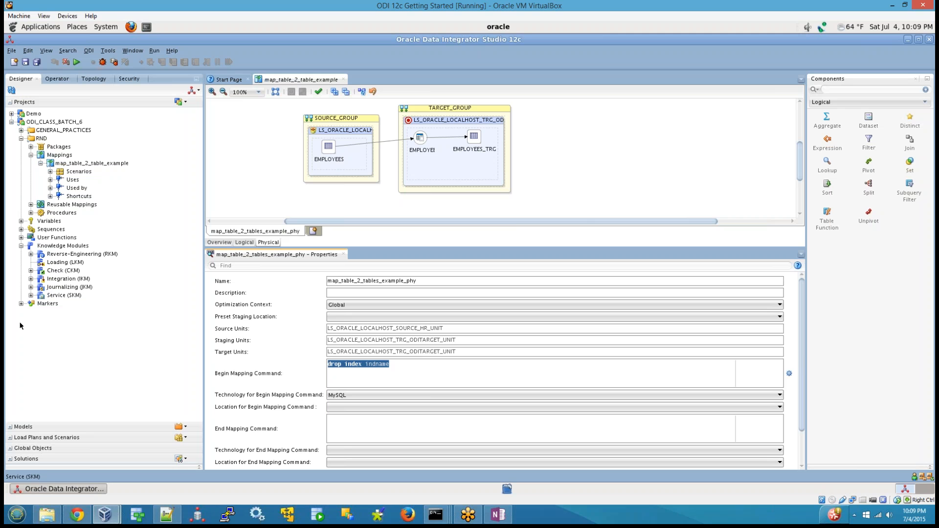
{"action": "key", "text": "Delete"}
{"action": "key", "text": "ctrl+s"}
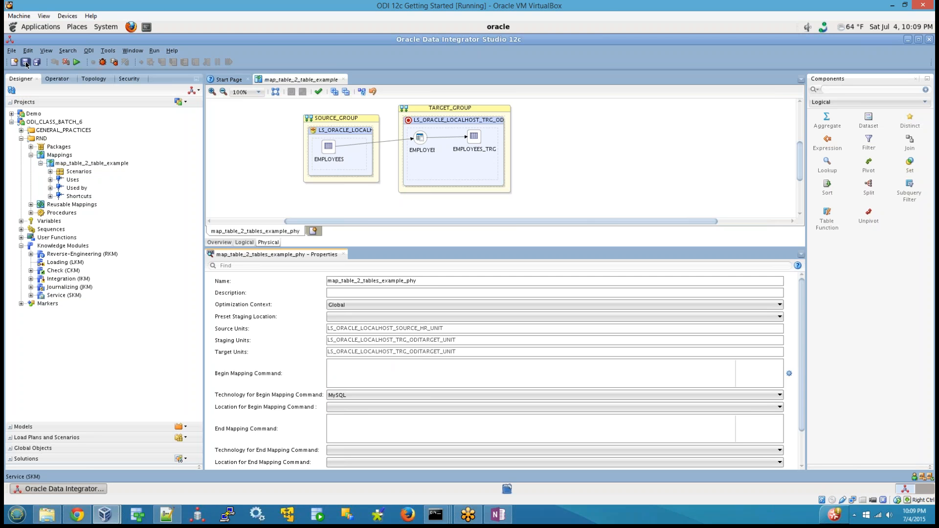
Set the technology for the begin mapping command to blank and save the mapping.
{"action": "left_click", "coordinate": [351, 396]}
{"action": "scroll", "coordinate": [348, 408], "scroll_direction": "up", "scroll_amount": 10}
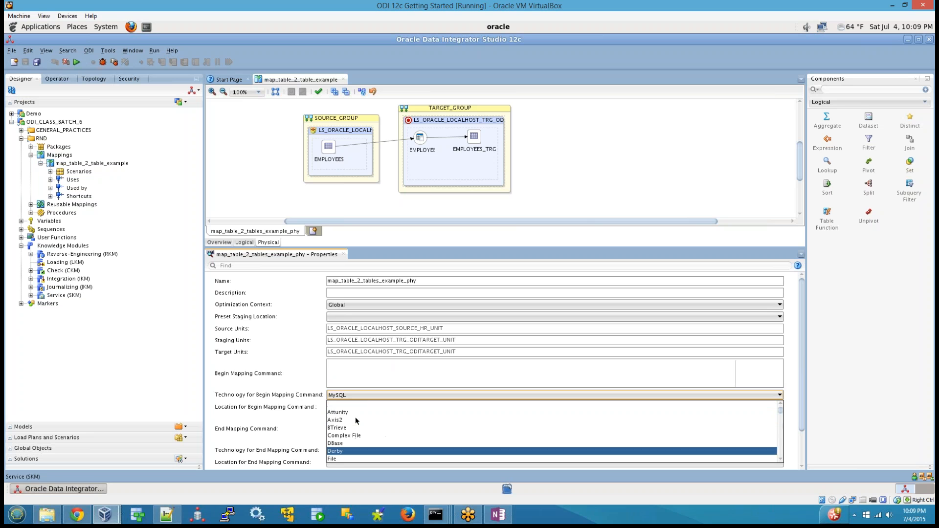
{"action": "left_click", "coordinate": [354, 405]}
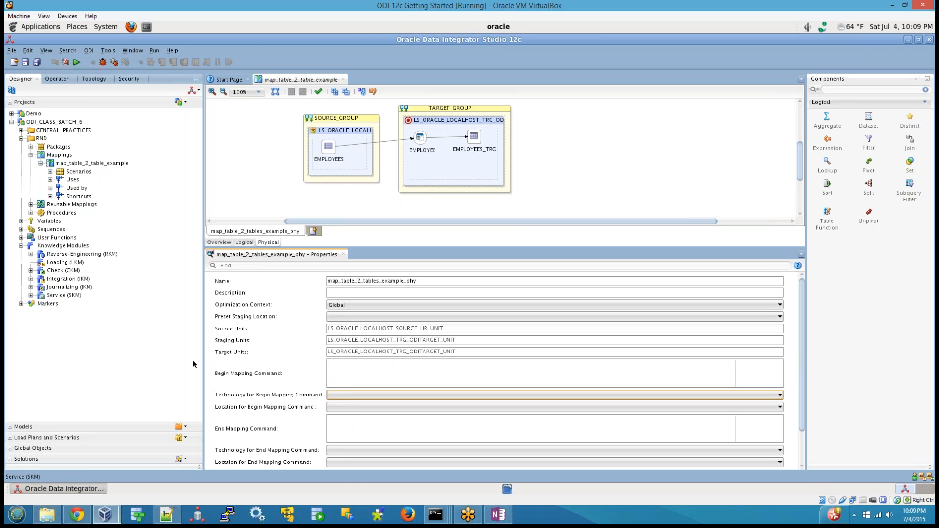
{"action": "left_click", "coordinate": [25, 62]}
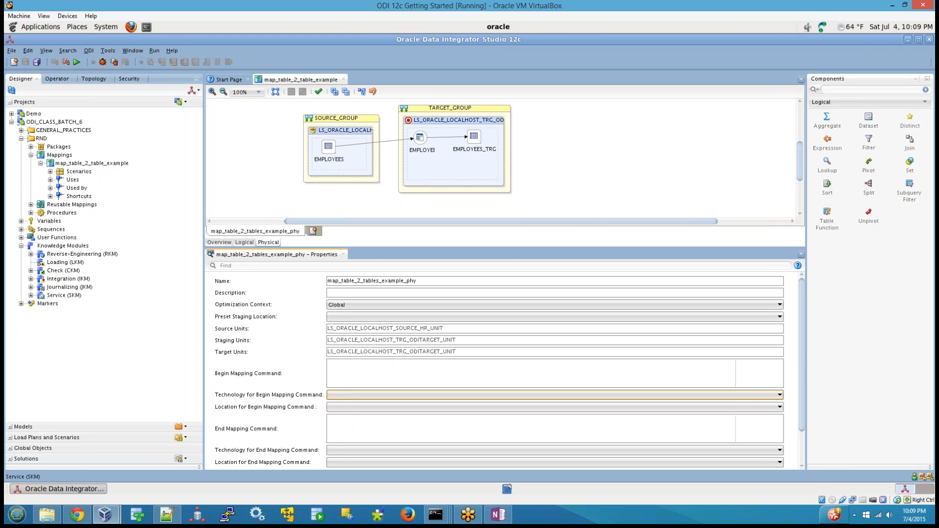
{"action": "left_click", "coordinate": [233, 140]}
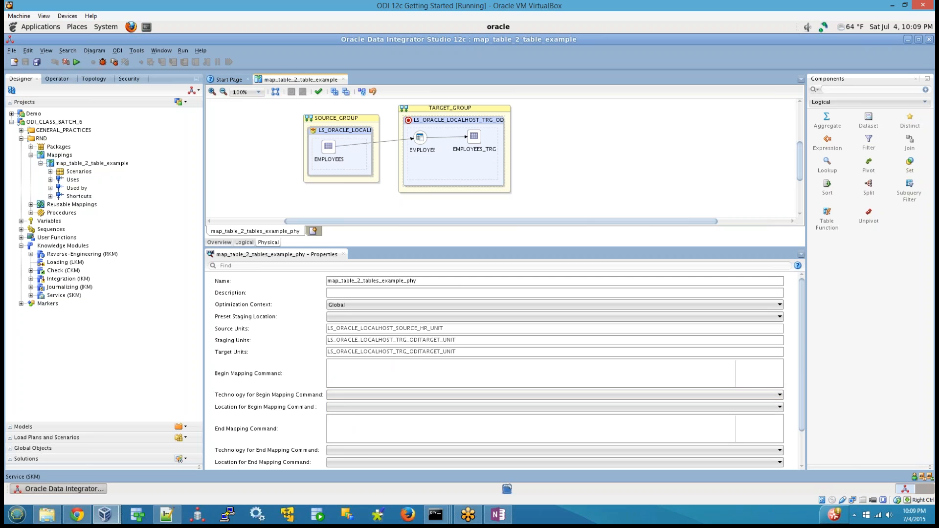
Select EMPLOYEES_AP, highlight "LKM" in the OneNote list of minimum knowledge modules, and return to the ODI 12c virtual machine.
{"action": "left_click", "coordinate": [421, 139]}
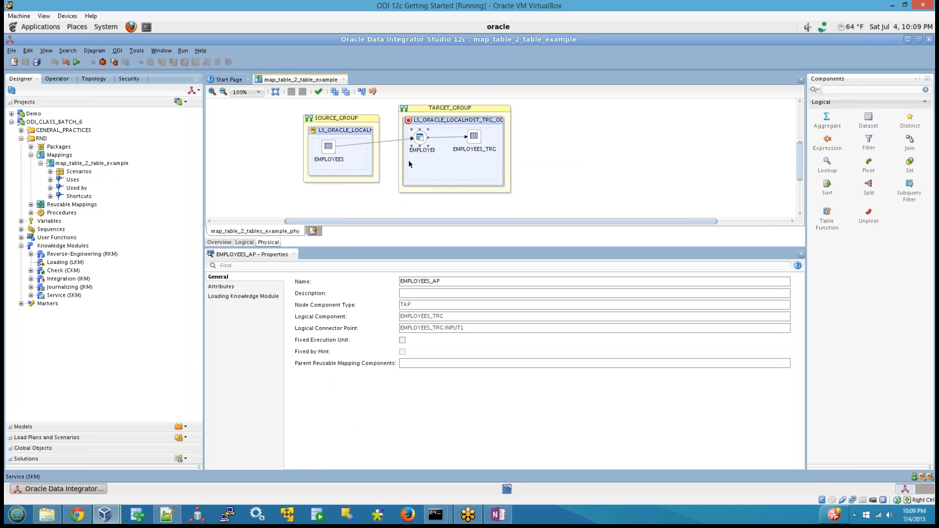
{"action": "left_click", "coordinate": [498, 515]}
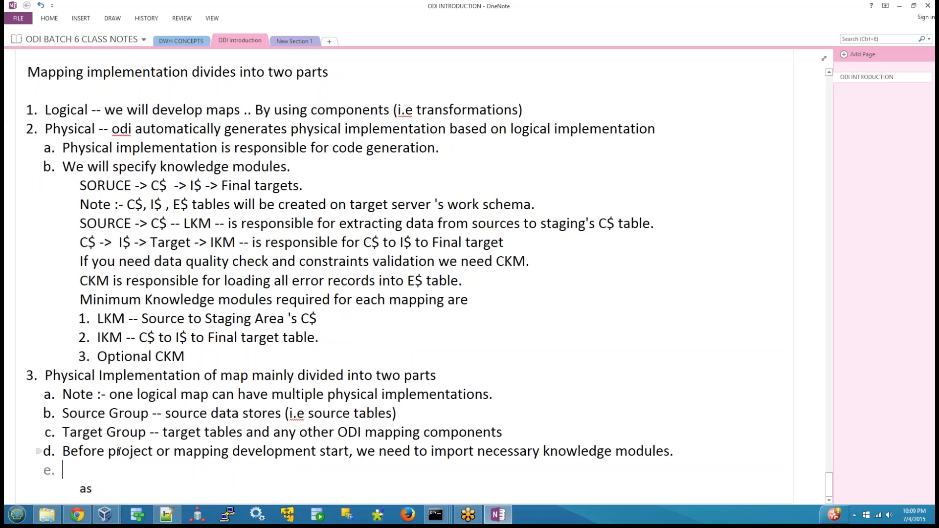
{"action": "left_click_drag", "start_coordinate": [99, 320], "coordinate": [125, 321]}
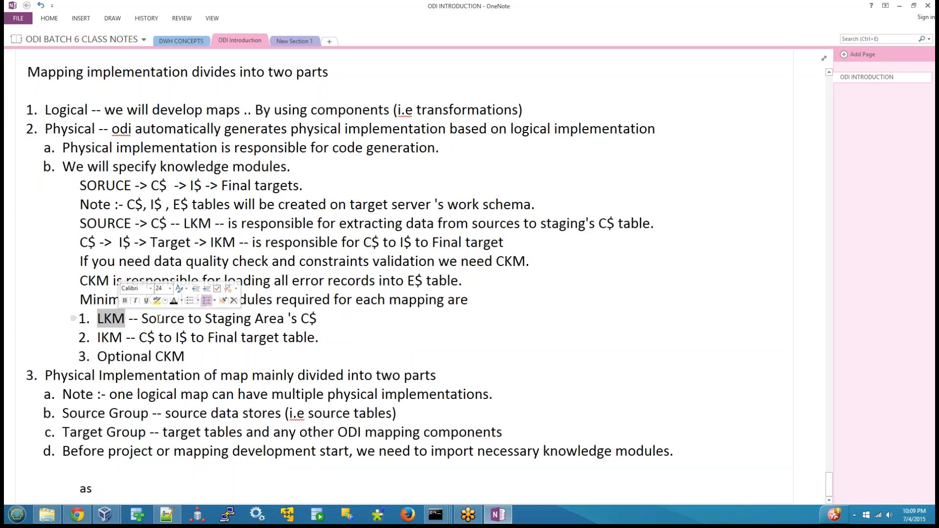
{"action": "left_click", "coordinate": [105, 515]}
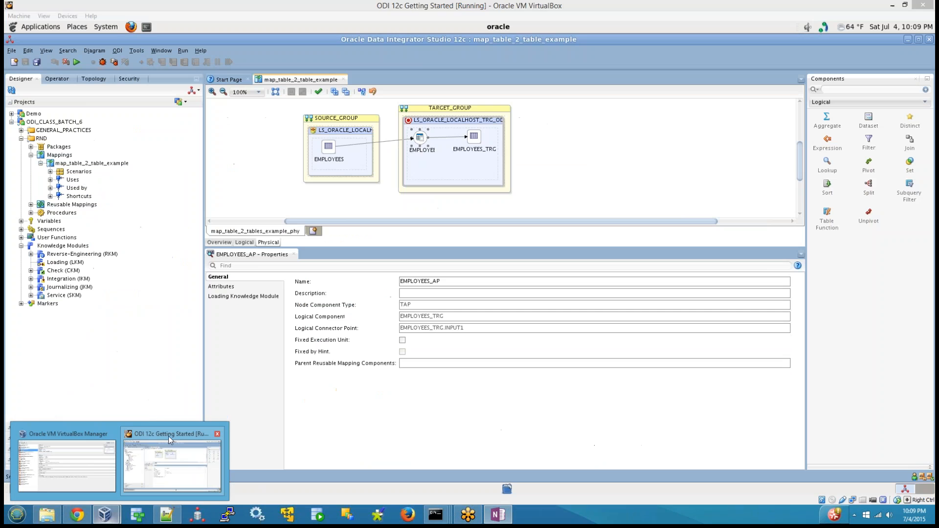
{"action": "left_click", "coordinate": [168, 436]}
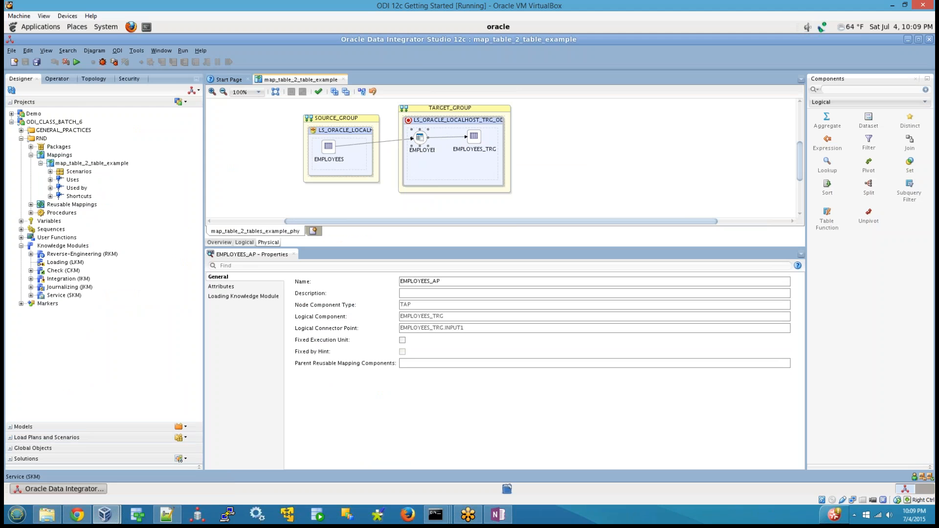
Review the attributes and the Loading Knowledge Module settings of EMPLOYEES_AP in the target group.
{"action": "mouse_move", "coordinate": [419, 139]}
{"action": "left_click", "coordinate": [221, 286]}
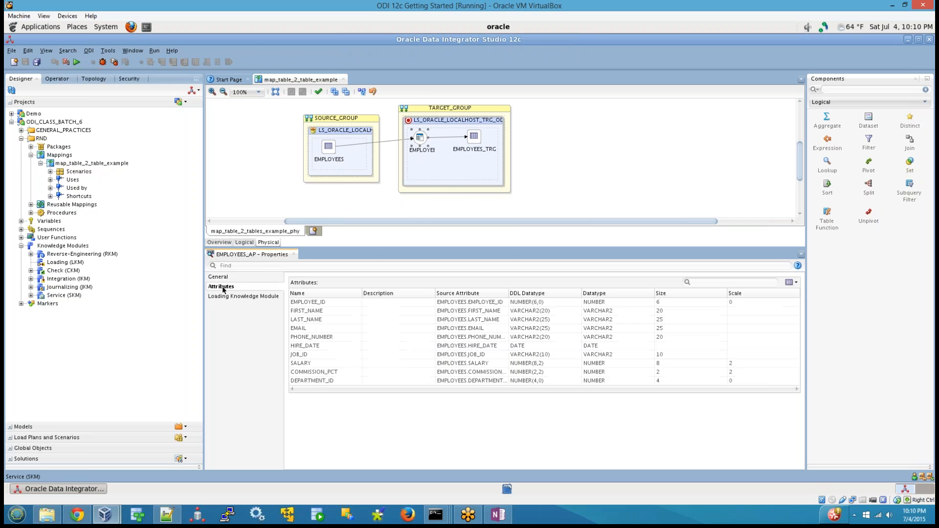
{"action": "left_click", "coordinate": [248, 296]}
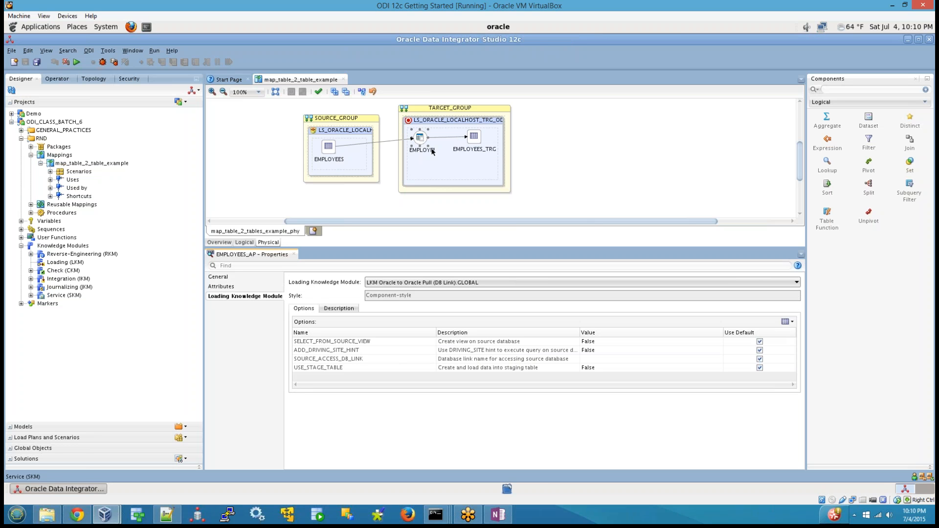
{"action": "left_click", "coordinate": [419, 141]}
{"action": "left_click", "coordinate": [419, 140]}
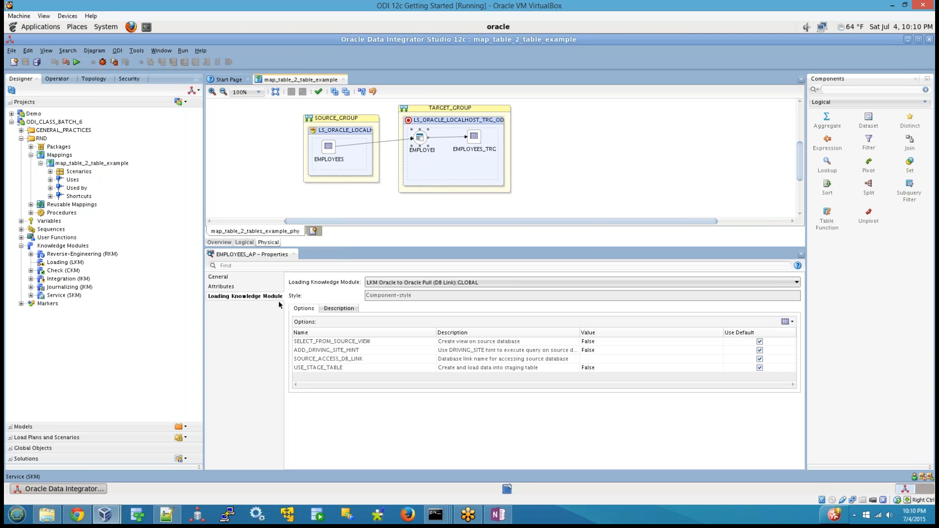
{"action": "left_click", "coordinate": [617, 160]}
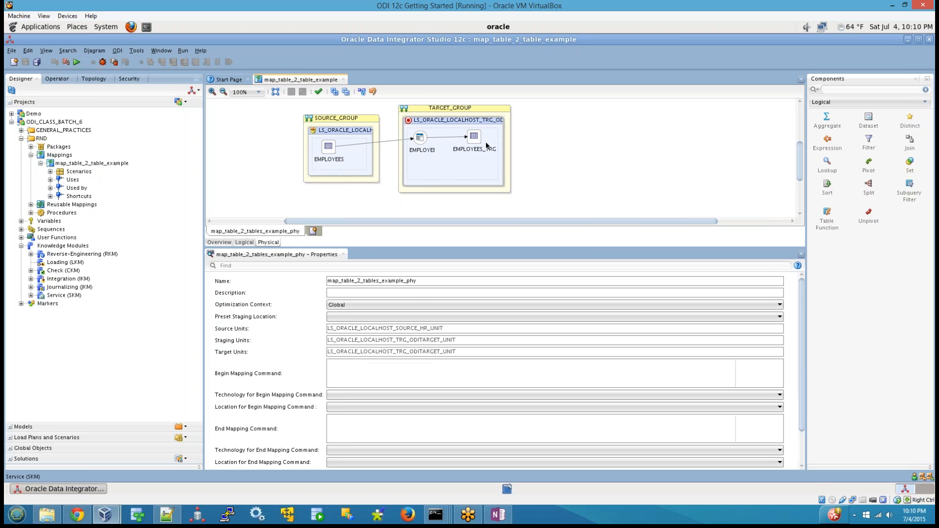
Examine the Integration Knowledge Module and Check Knowledge Module settings of the EMPLOYEES_TRG target, comparing them with the loading module of EMPLOYEES_AP.
{"action": "left_click", "coordinate": [471, 141]}
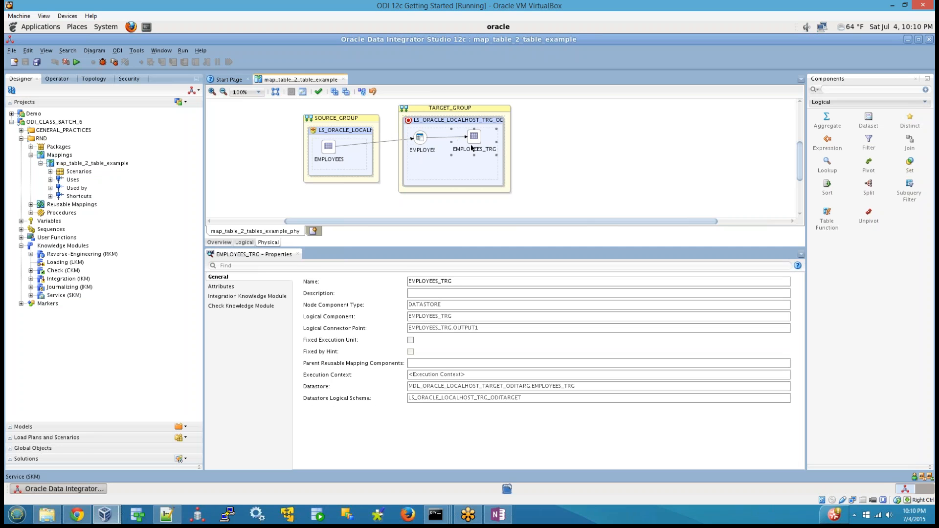
{"action": "left_click", "coordinate": [420, 138]}
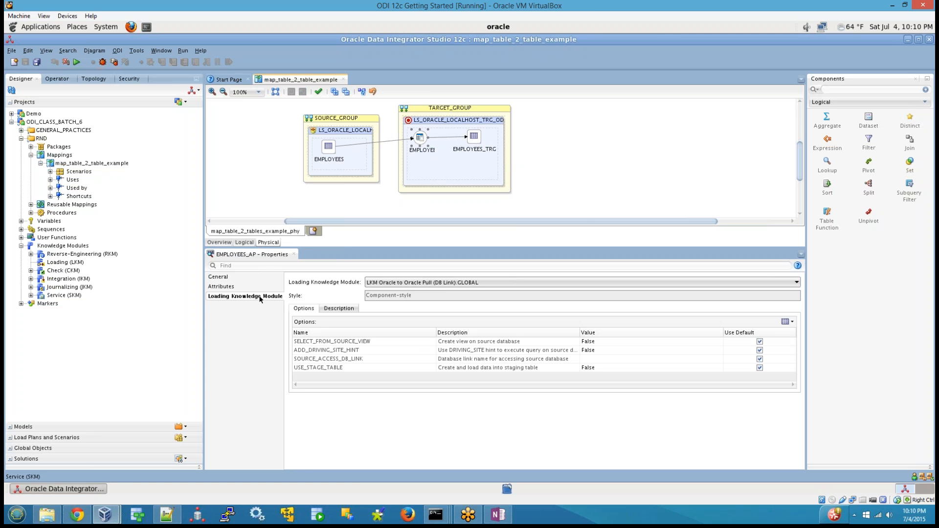
{"action": "left_click", "coordinate": [470, 140]}
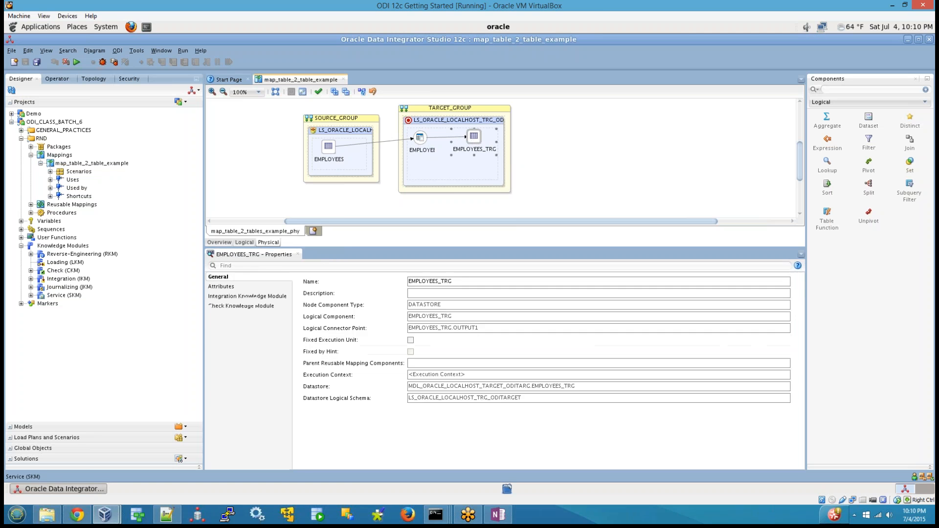
{"action": "left_click", "coordinate": [249, 297]}
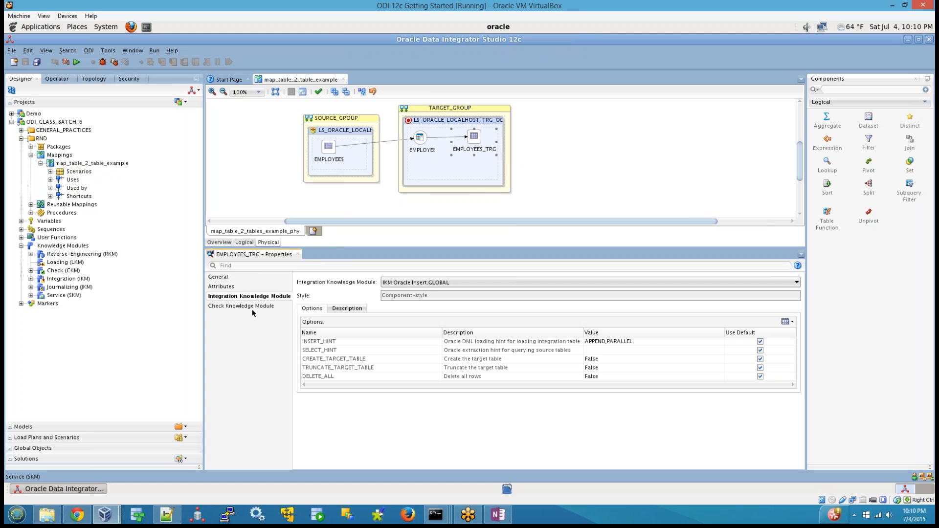
{"action": "left_click", "coordinate": [253, 308]}
{"action": "left_click", "coordinate": [254, 297]}
{"action": "left_click", "coordinate": [260, 310]}
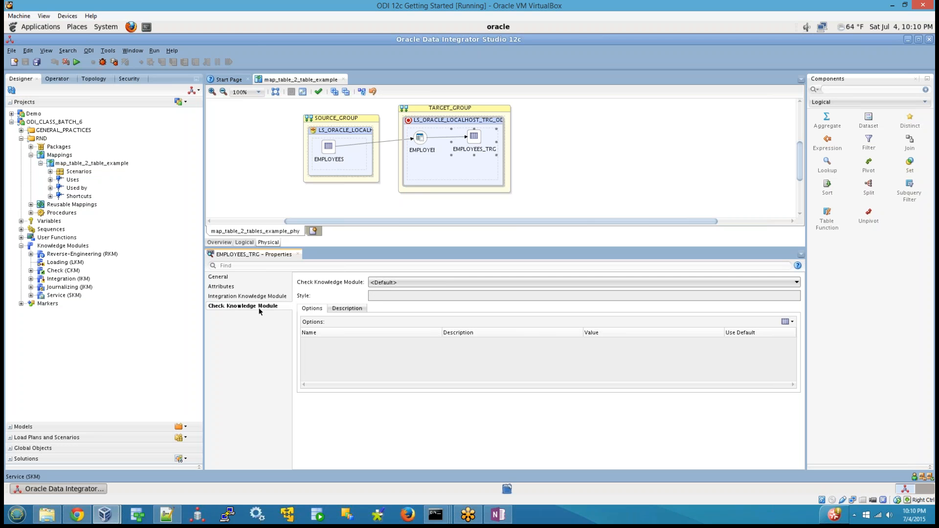
{"action": "left_click", "coordinate": [394, 284]}
{"action": "left_click", "coordinate": [394, 284]}
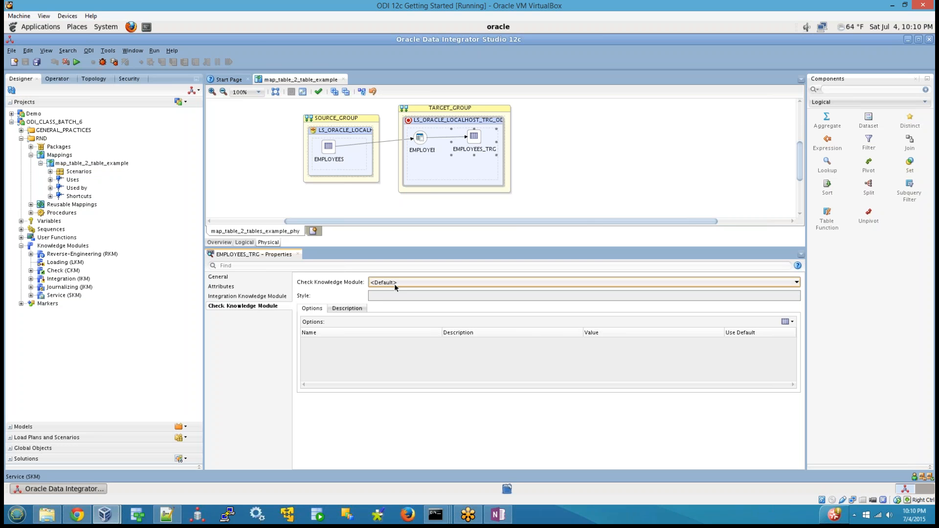
{"action": "left_click", "coordinate": [246, 296]}
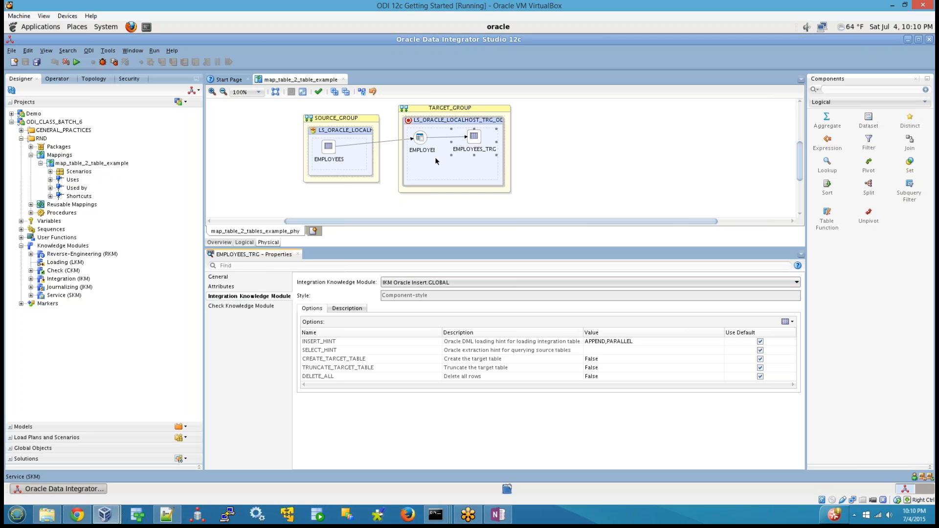
Show the Loading Knowledge Module settings of EMPLOYEES_AP again and return to the physical design's properties.
{"action": "left_click", "coordinate": [409, 139]}
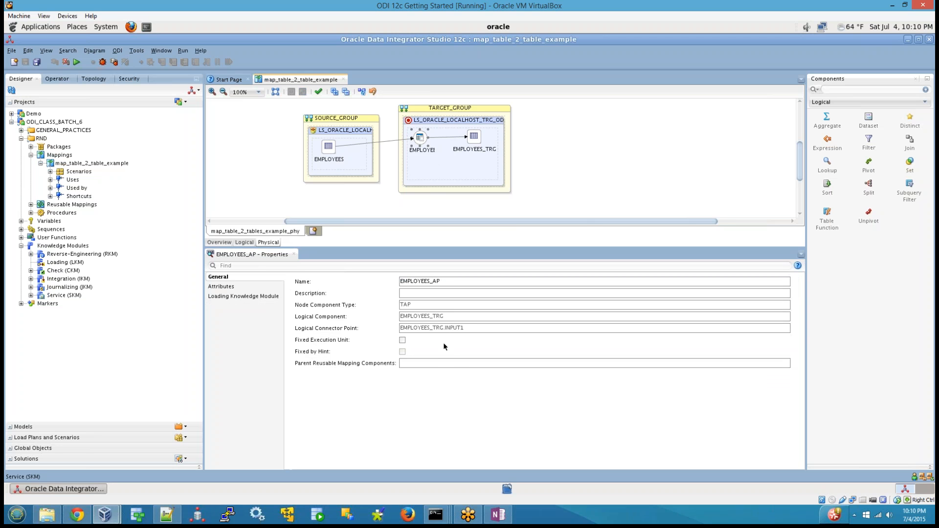
{"action": "left_click", "coordinate": [224, 296]}
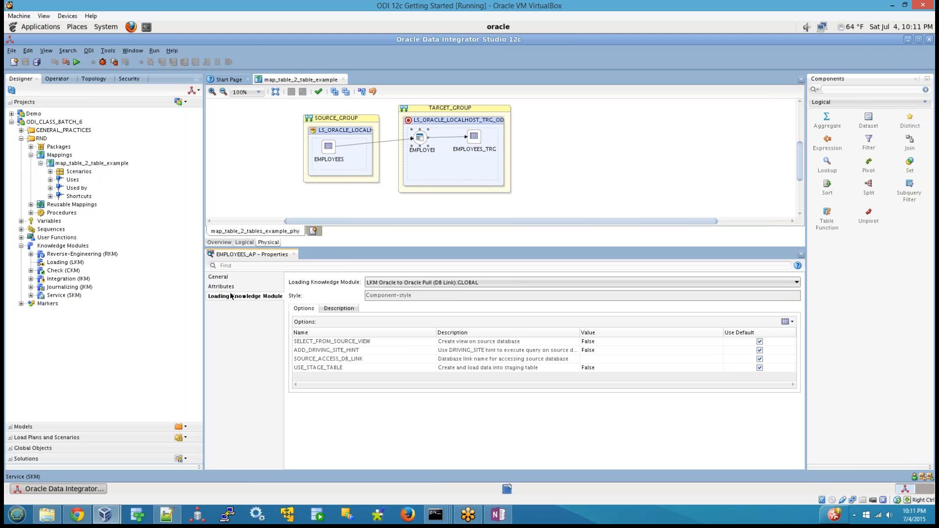
{"action": "left_click", "coordinate": [275, 140]}
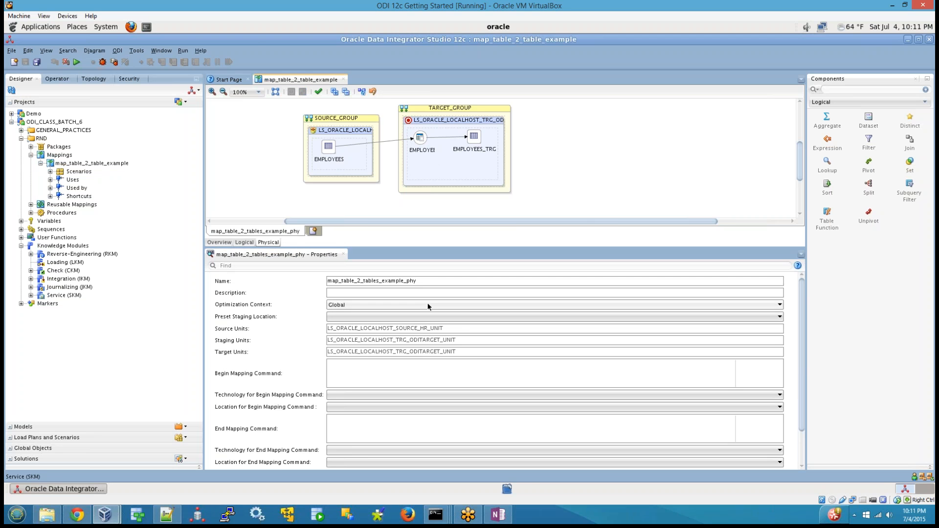
Expand the Reverse-Engineering, Check and Journalizing nodes under the project's Knowledge Modules to check for imported modules.
{"action": "left_click", "coordinate": [30, 255]}
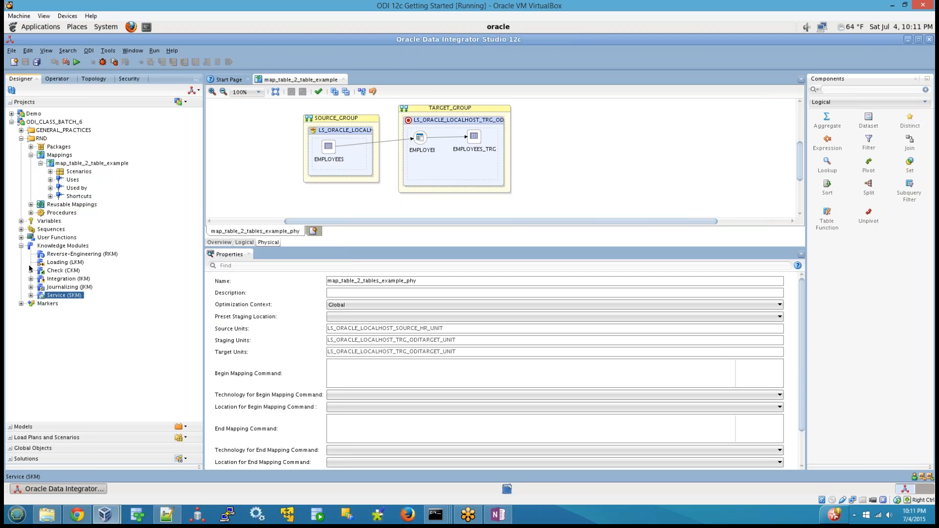
{"action": "left_click", "coordinate": [31, 271]}
{"action": "left_click", "coordinate": [33, 288]}
{"action": "left_click", "coordinate": [30, 287]}
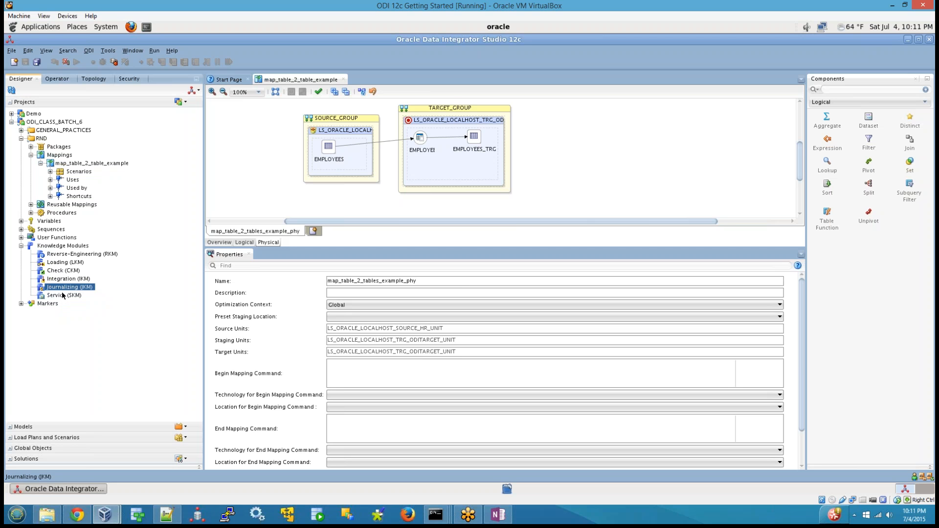
List the loading knowledge modules available for EMPLOYEES_AP and choose LKM Oracle to Oracle Pull (DB Link).GLOBAL.
{"action": "left_click", "coordinate": [420, 138]}
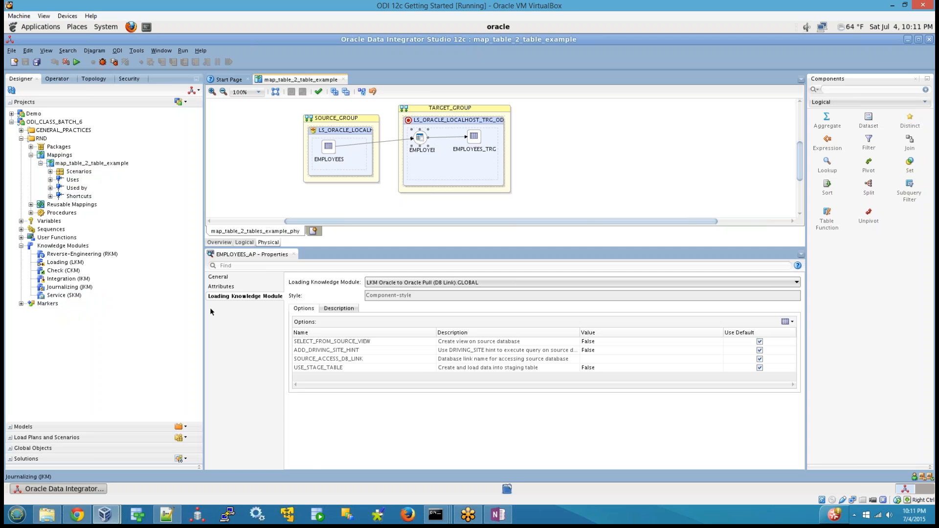
{"action": "left_click", "coordinate": [414, 283]}
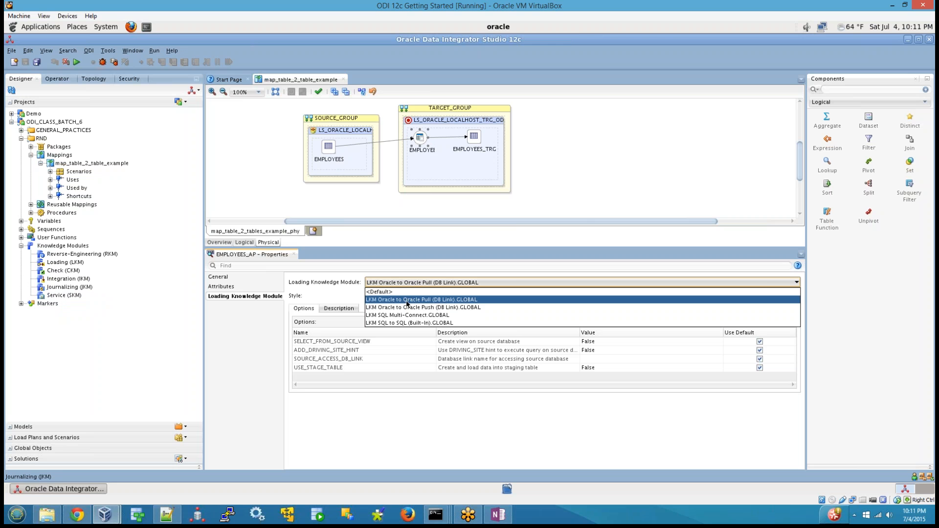
{"action": "left_click", "coordinate": [406, 300]}
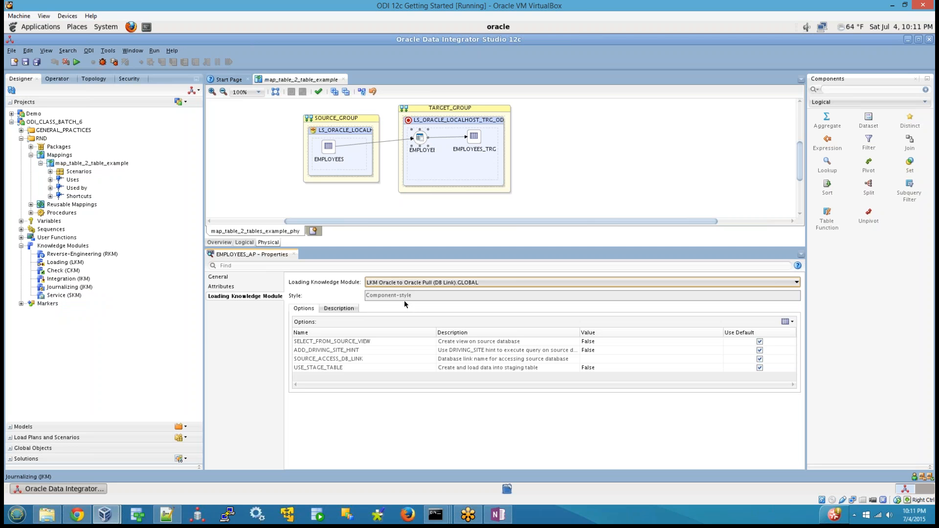
Expand the Global Knowledge Modules under Global Objects to view their categories, and return to the Loading Knowledge Module settings of EMPLOYEES_AP.
{"action": "left_click", "coordinate": [33, 448]}
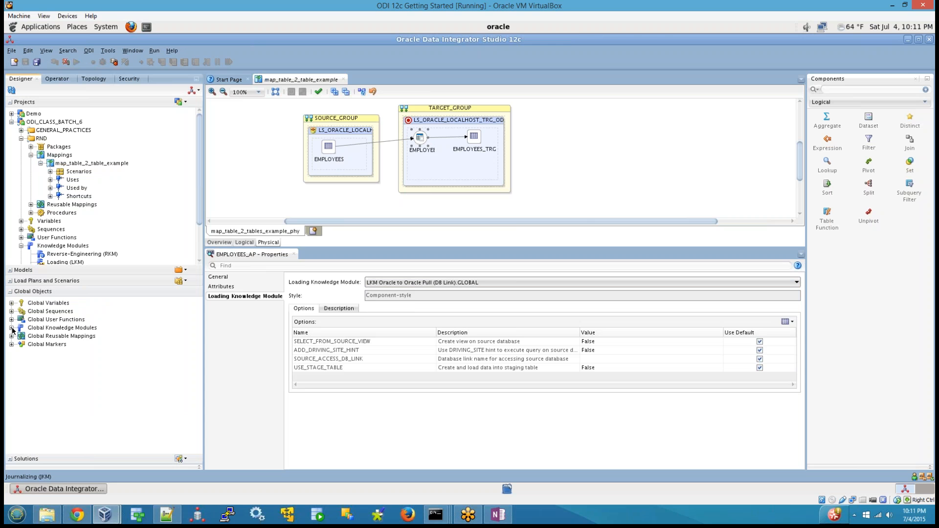
{"action": "left_click", "coordinate": [12, 328]}
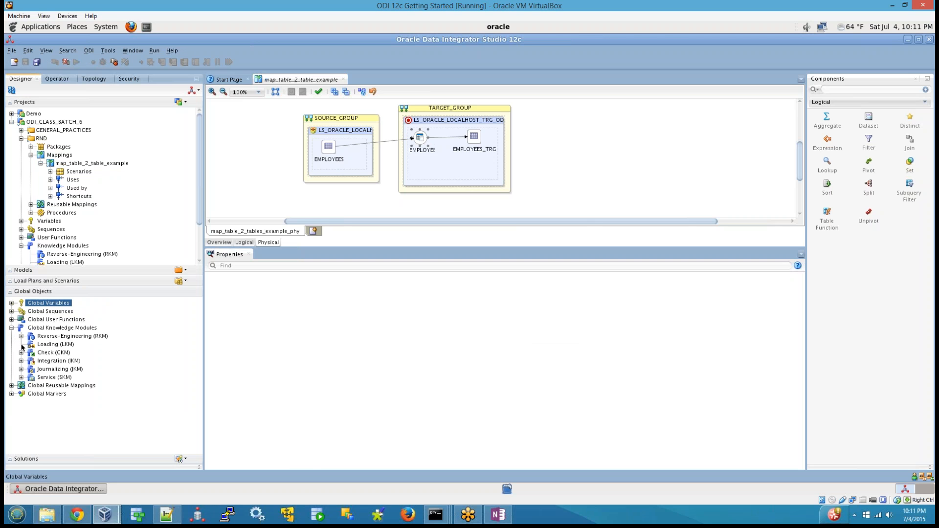
{"action": "left_click", "coordinate": [19, 329]}
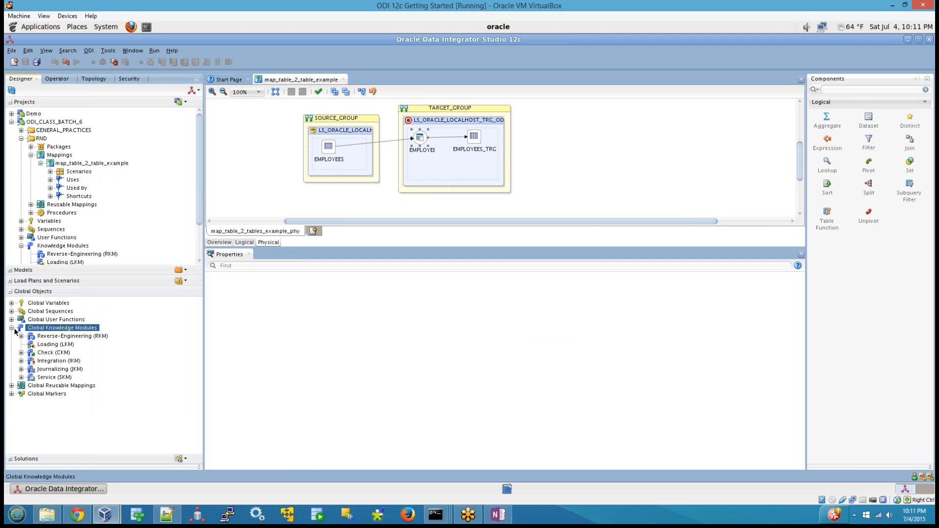
{"action": "left_click", "coordinate": [10, 293]}
{"action": "left_click", "coordinate": [424, 137]}
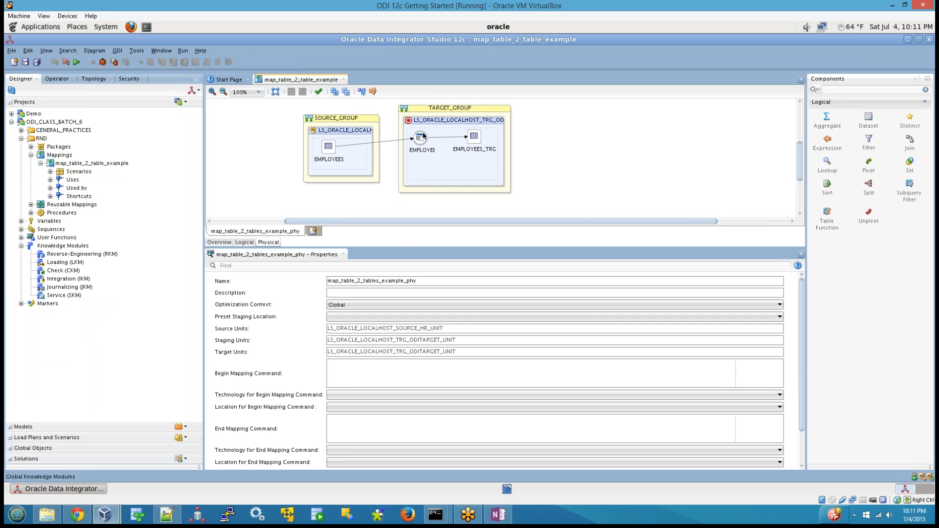
{"action": "left_click", "coordinate": [422, 136]}
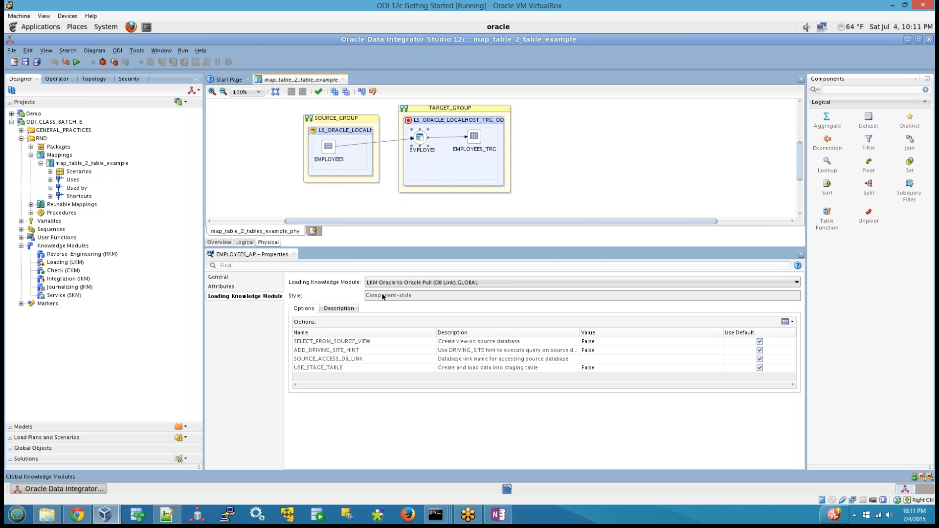
Switch to the OneNote class notes, promote the empty item e to top-level item 4, and begin it with "Starting from ODI 12c ..".
{"action": "left_click", "coordinate": [499, 514]}
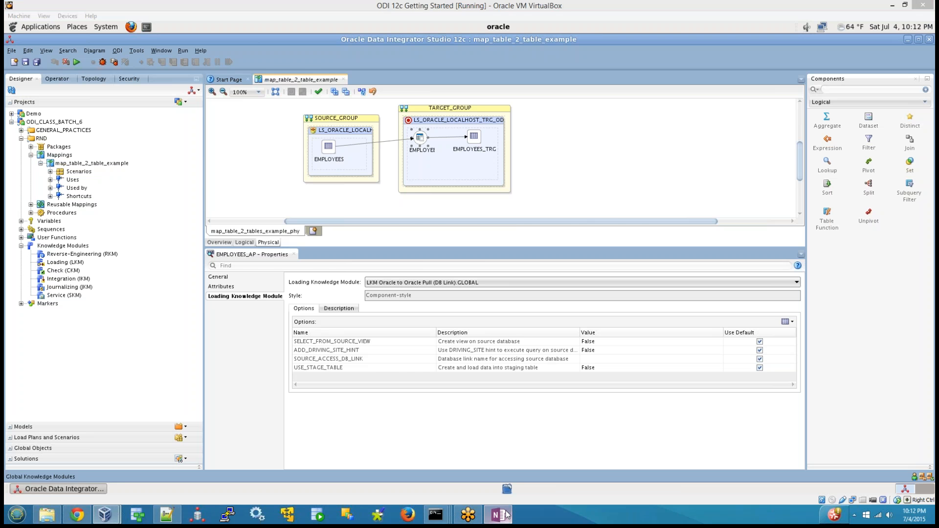
{"action": "left_click", "coordinate": [30, 468]}
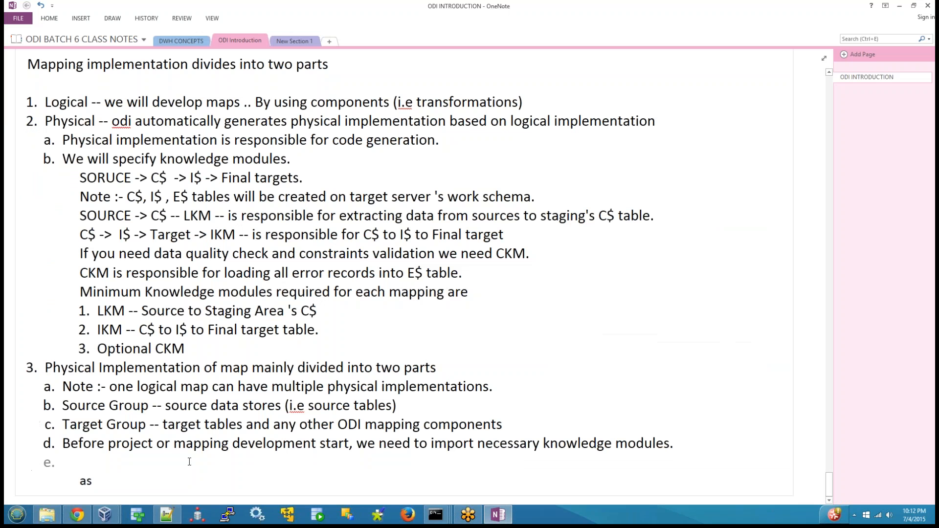
{"action": "key", "text": "shift+Tab"}
{"action": "type", "text": "Stating"}
{"action": "key", "text": "BackSpace"}
{"action": "key", "text": "BackSpace"}
{"action": "key", "text": "BackSpace"}
{"action": "key", "text": "BackSpace"}
{"action": "type", "text": "rting "}
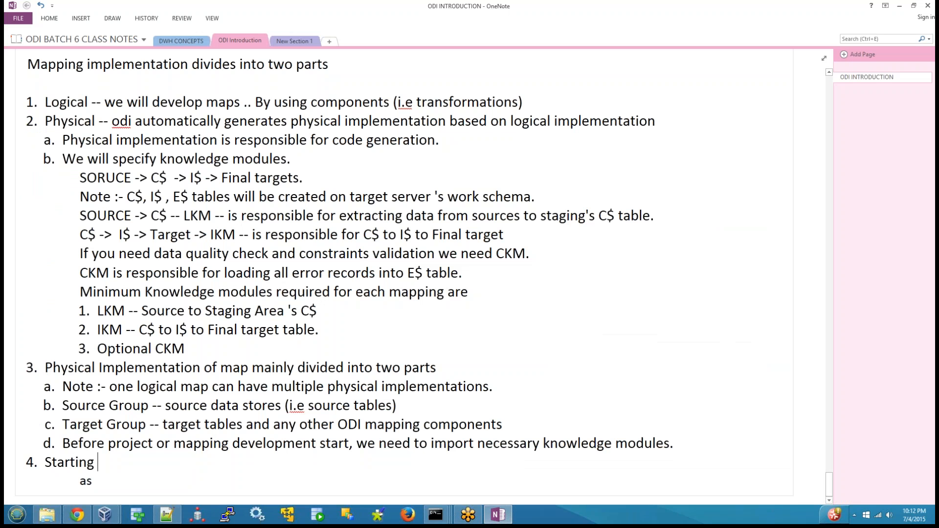
{"action": "type", "text": "from ODI 1"}
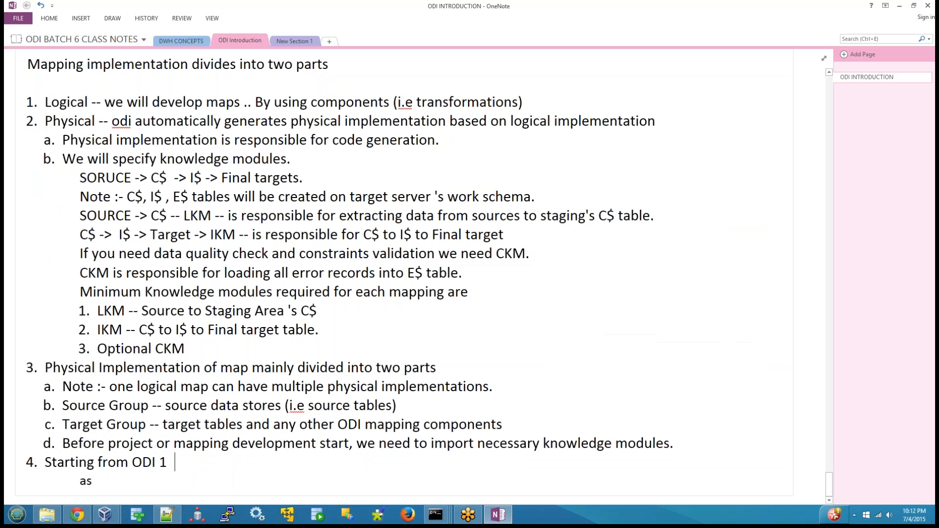
{"action": "key", "text": "BackSpace"}
{"action": "type", "text": "2c .."}
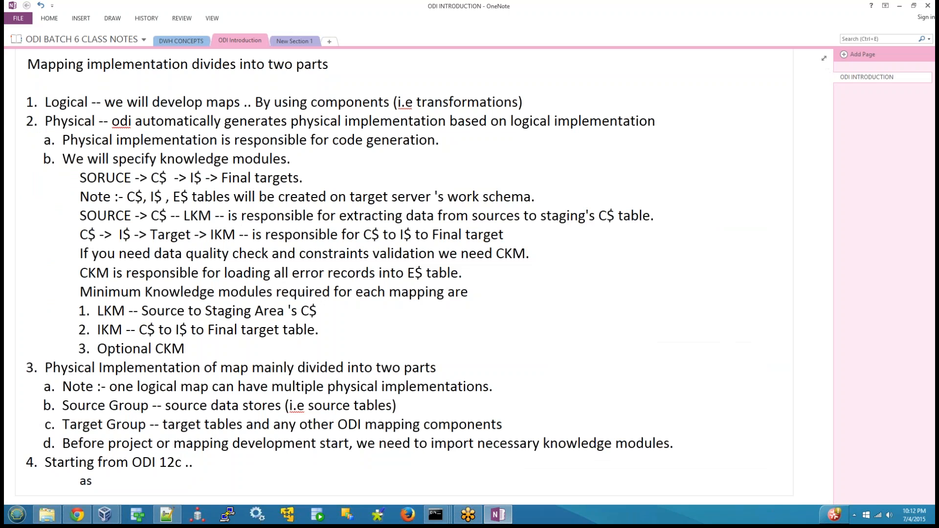
{"action": "type", "text": " KM's mainl"}
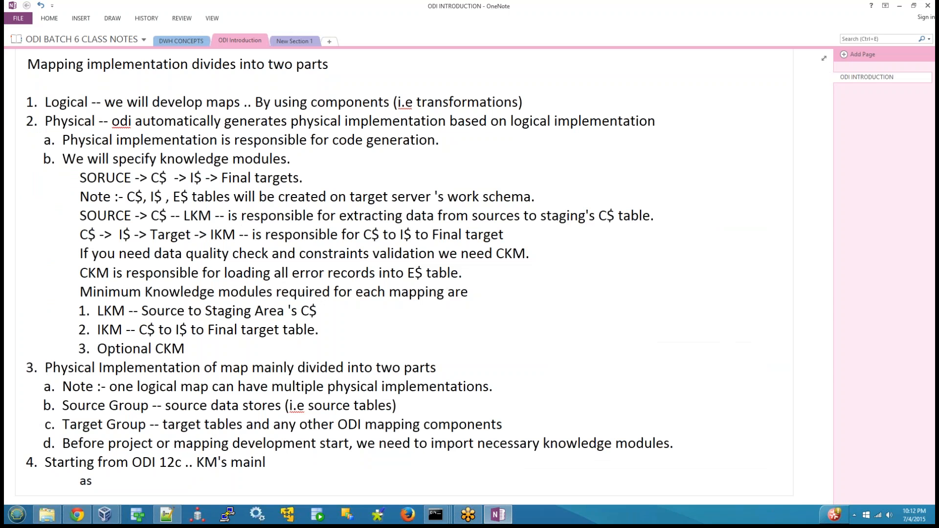
{"action": "type", "text": "y divides tin"}
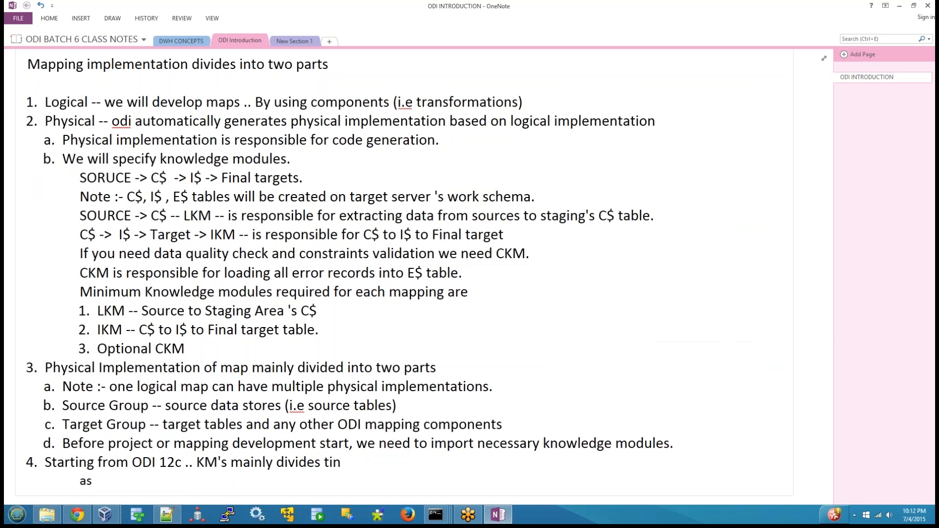
{"action": "key", "text": "BackSpace"}
{"action": "key", "text": "BackSpace"}
{"action": "key", "text": "BackSpace"}
{"action": "type", "text": "in"}
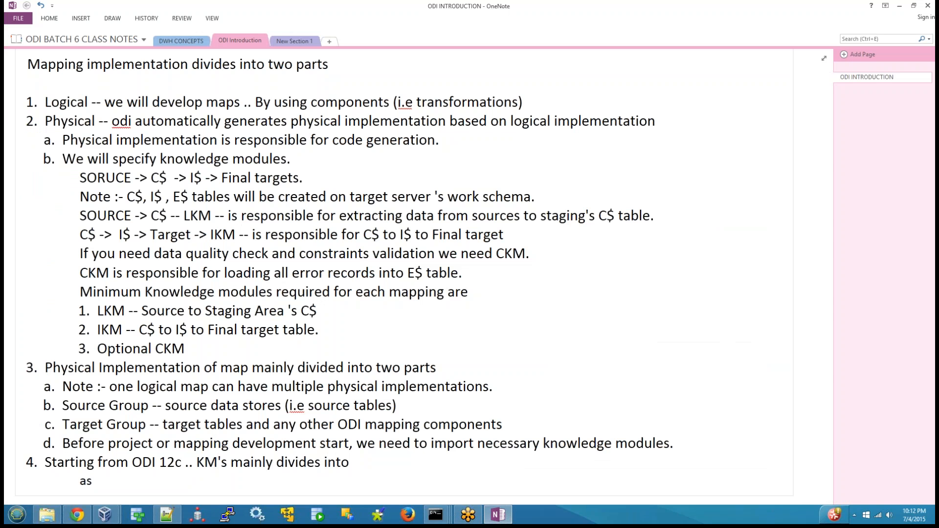
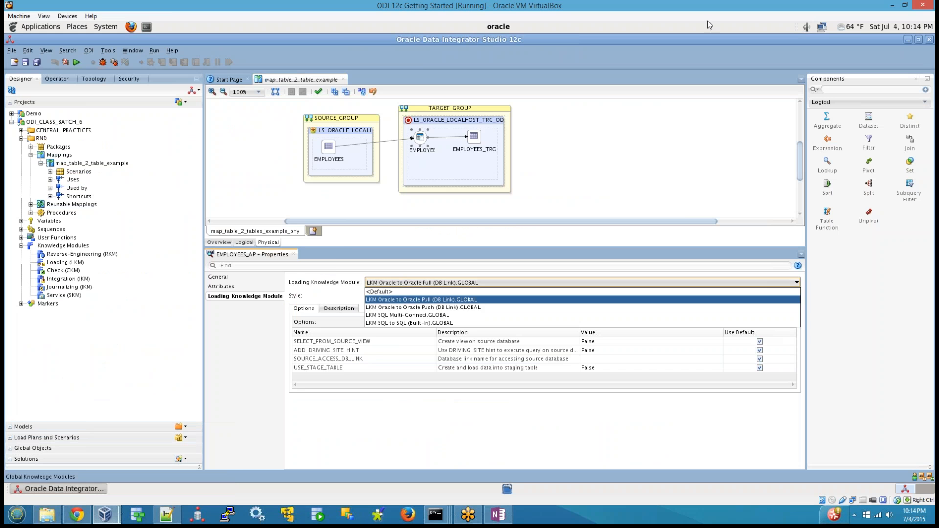
Revisit the loading knowledge module settings of EMPLOYEES_AP and display the integration knowledge module settings of EMPLOYEES_TRG.
{"action": "left_click", "coordinate": [553, 140]}
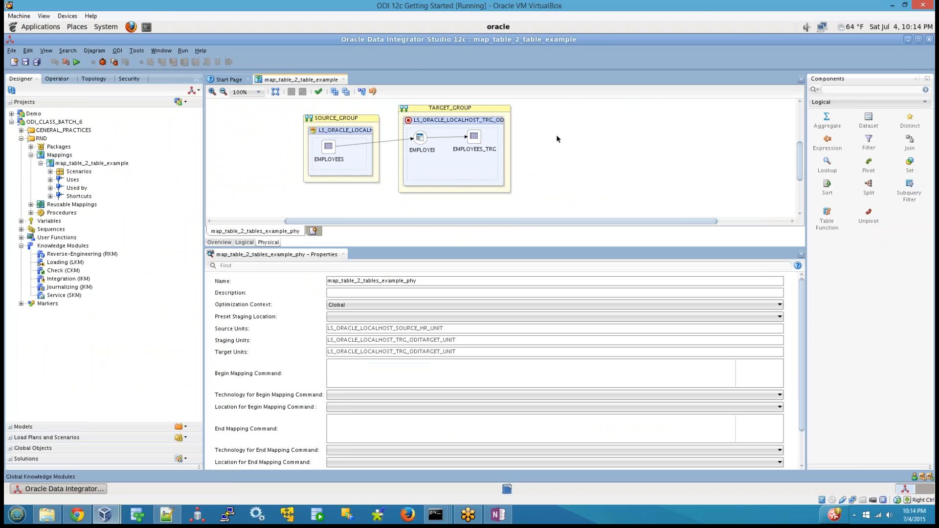
{"action": "left_click", "coordinate": [415, 138]}
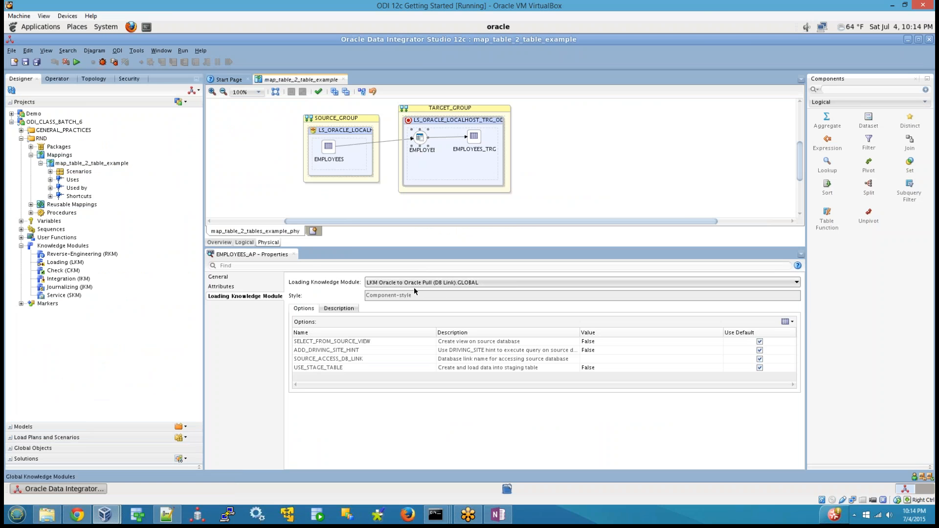
{"action": "left_click", "coordinate": [474, 137]}
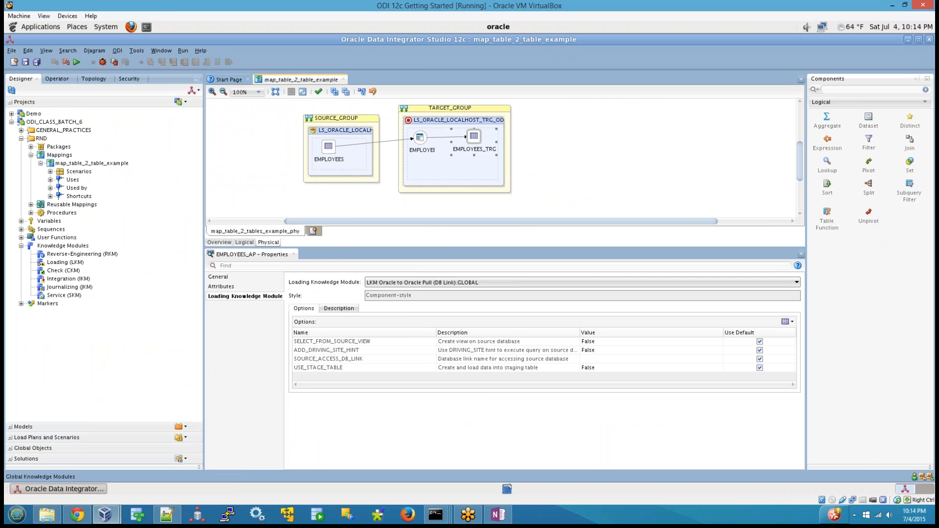
{"action": "left_click", "coordinate": [247, 296]}
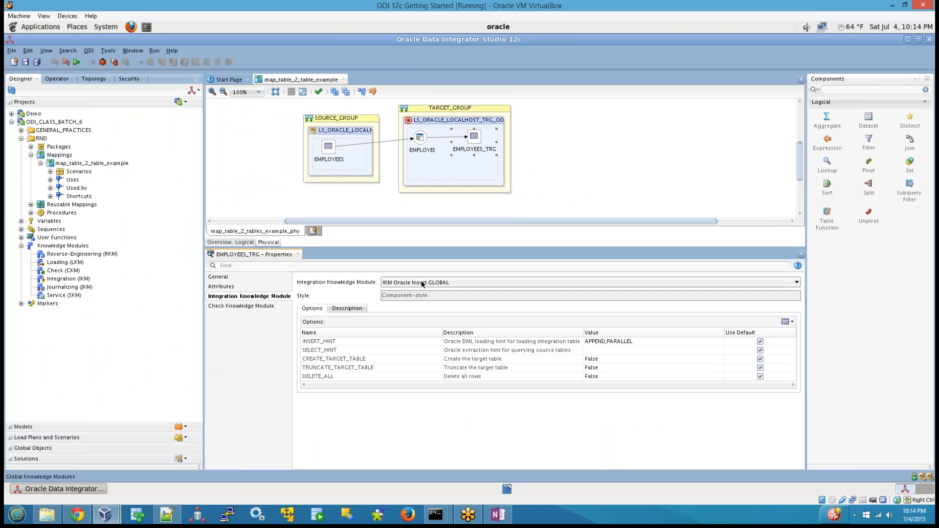
Show the import command for Reverse-Engineering (RKM), and choose LKM Oracle to Oracle Pull (DB Link).GLOBAL as the loading knowledge module of EMPLOYEES_AP.
{"action": "right_click", "coordinate": [87, 253]}
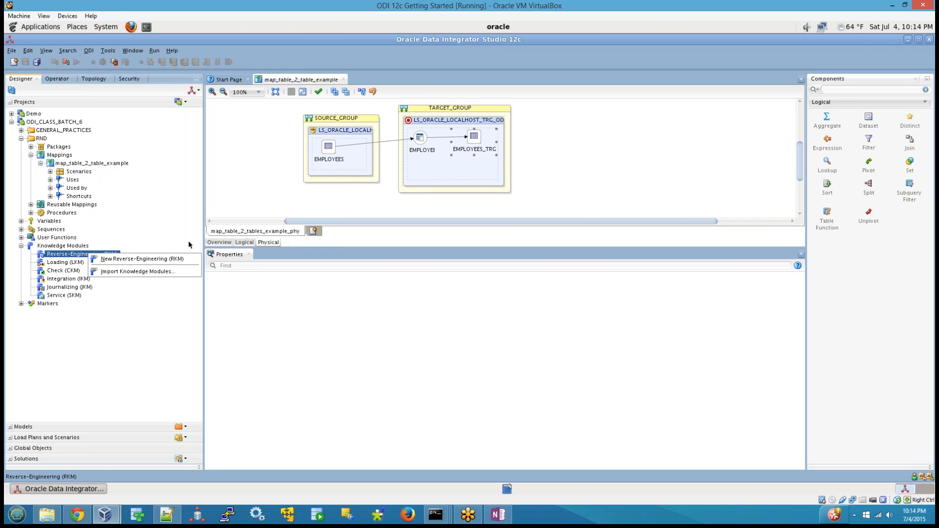
{"action": "left_click", "coordinate": [563, 165]}
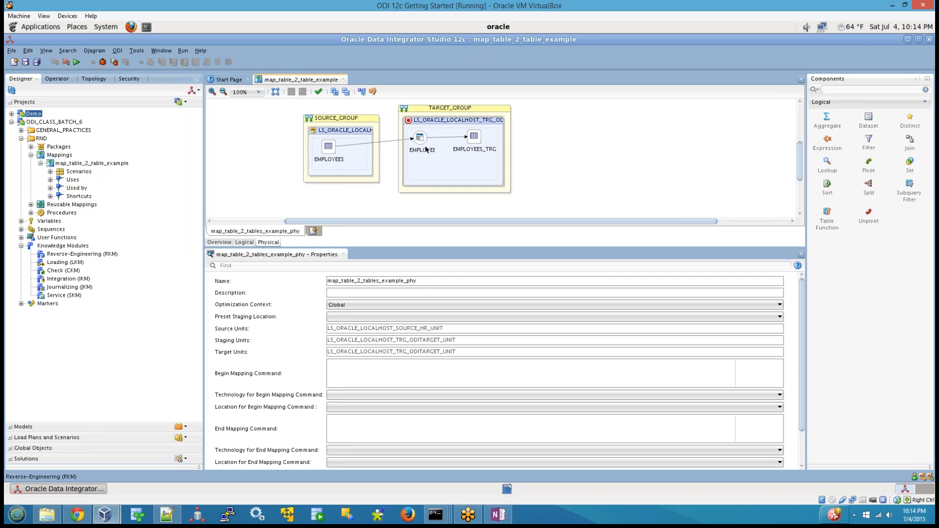
{"action": "left_click", "coordinate": [415, 144]}
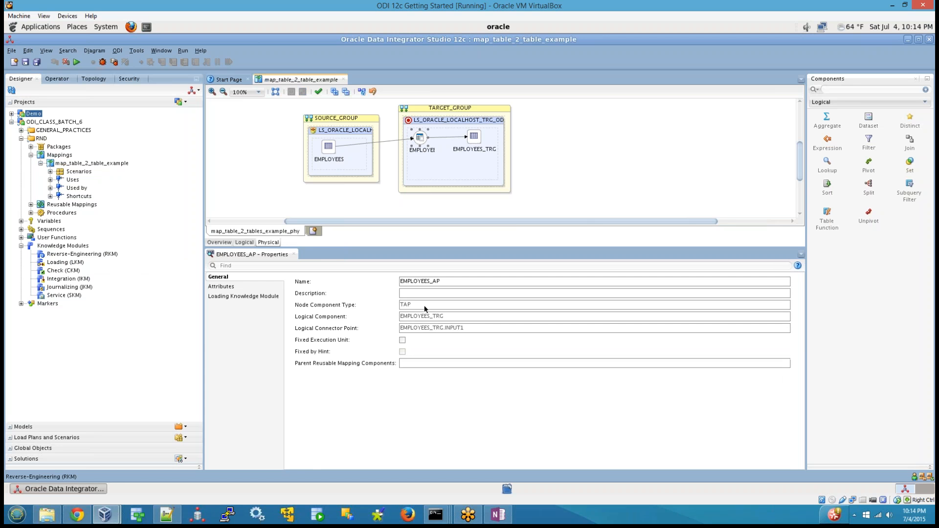
{"action": "left_click", "coordinate": [221, 296]}
{"action": "left_click", "coordinate": [492, 285]}
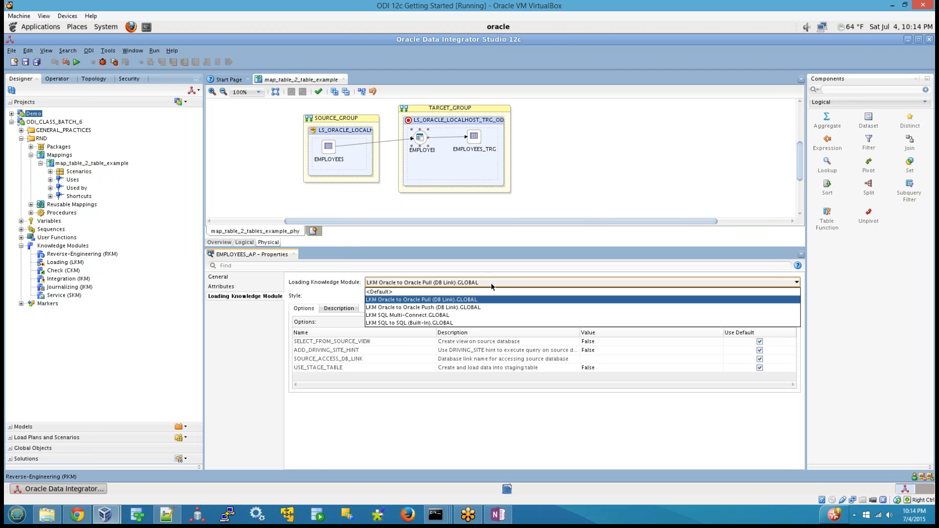
{"action": "left_click", "coordinate": [425, 301]}
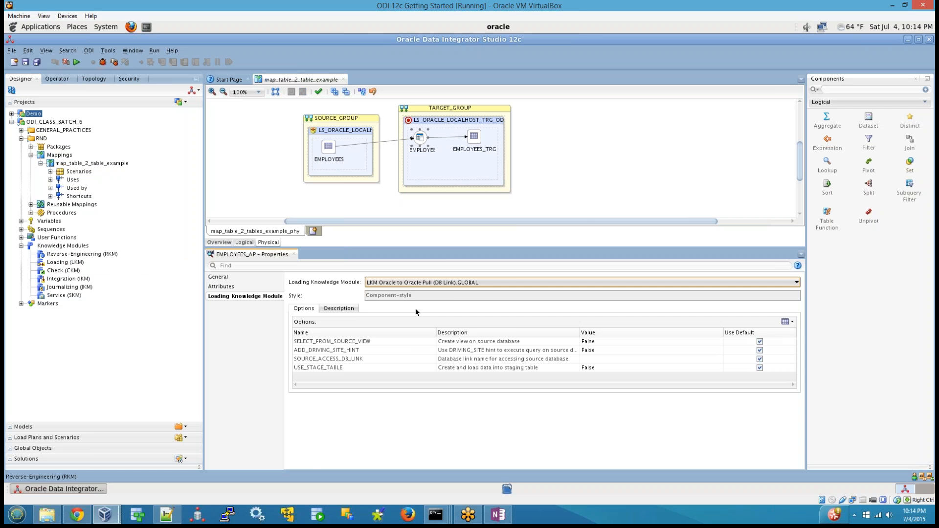
Review the integration knowledge module and its options for EMPLOYEES_TRG in the physical design.
{"action": "left_click", "coordinate": [474, 144]}
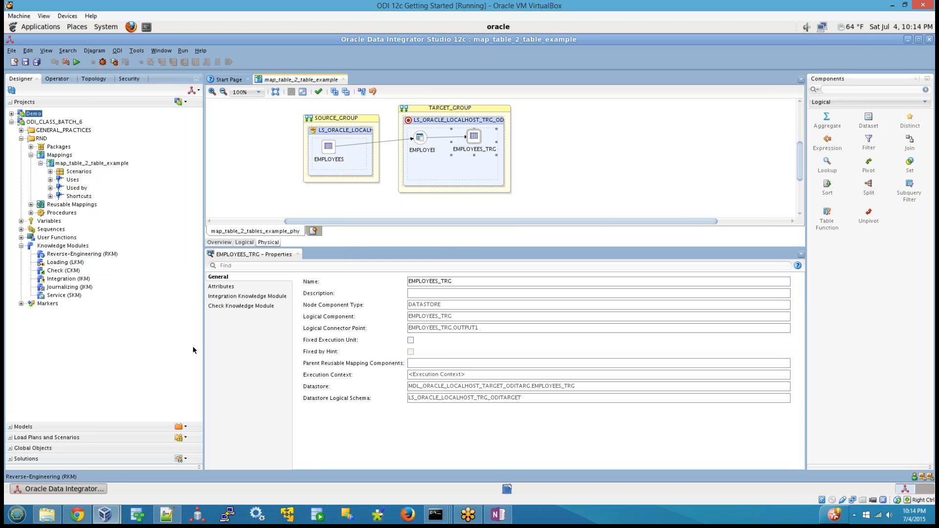
{"action": "left_click", "coordinate": [241, 297]}
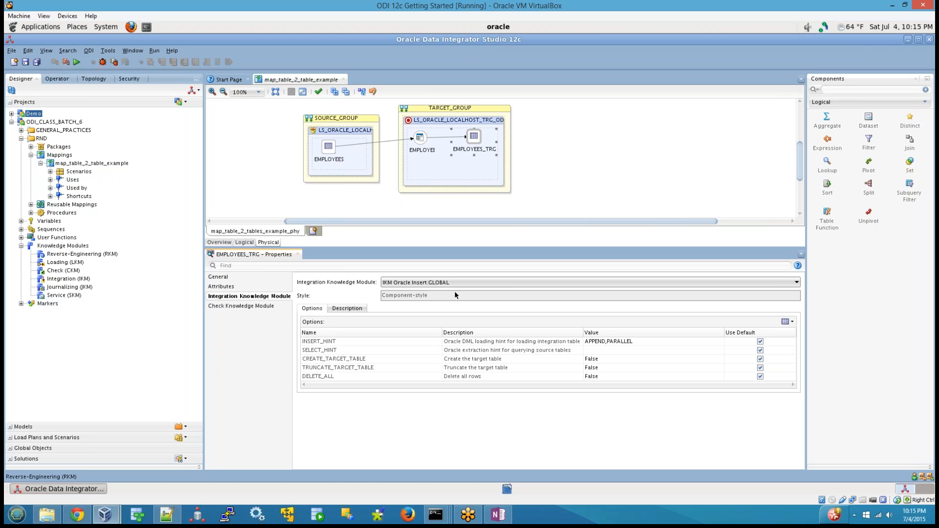
{"action": "left_click", "coordinate": [579, 185]}
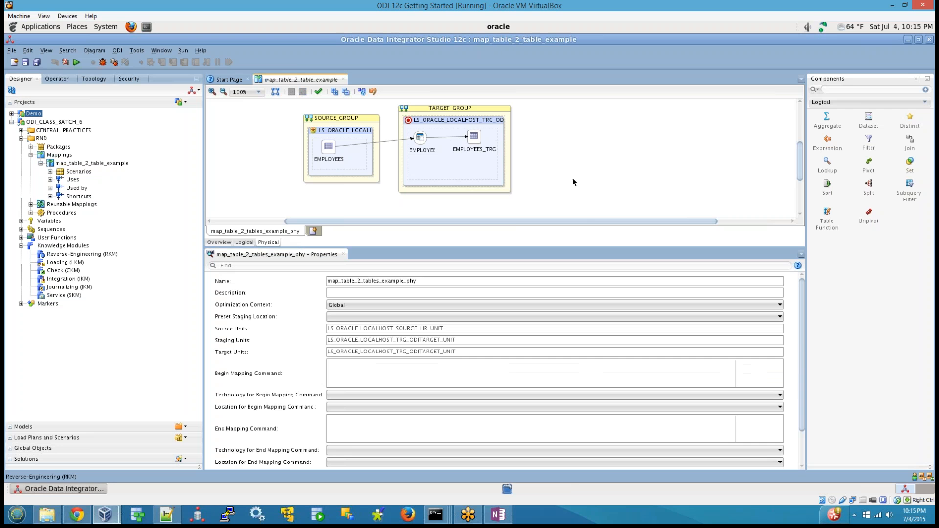
{"action": "left_click", "coordinate": [473, 137]}
{"action": "left_click", "coordinate": [635, 140]}
Switch to the OneNote class notes and add item c under item 4, beginning with "KM's has options,".
{"action": "left_click", "coordinate": [498, 515]}
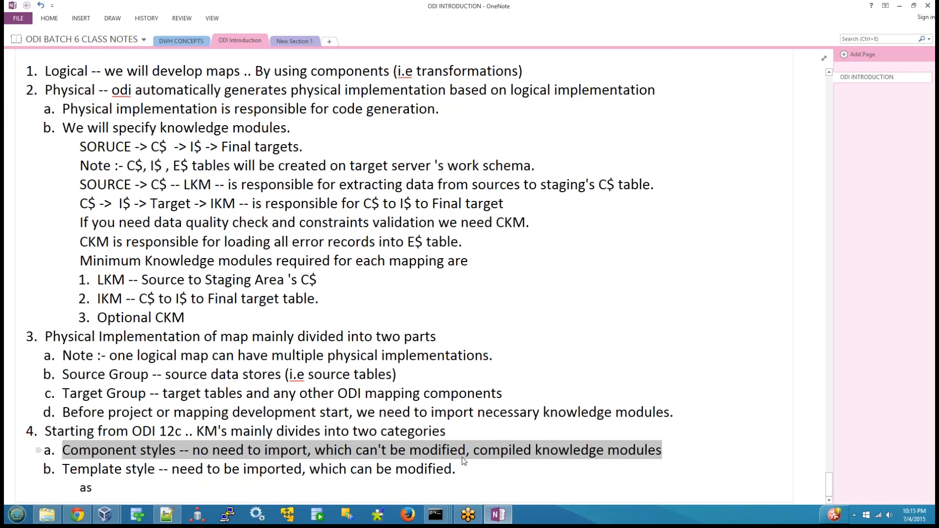
{"action": "left_click", "coordinate": [504, 462]}
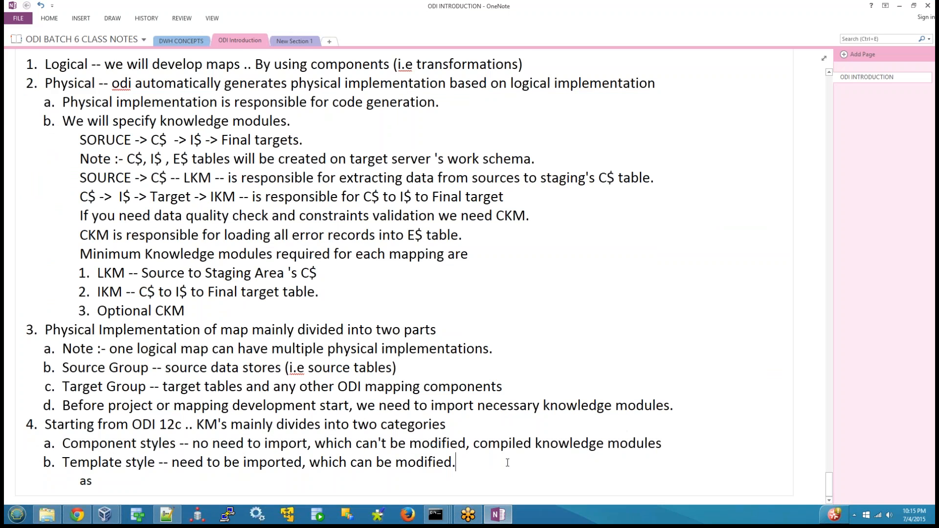
{"action": "key", "text": "Return"}
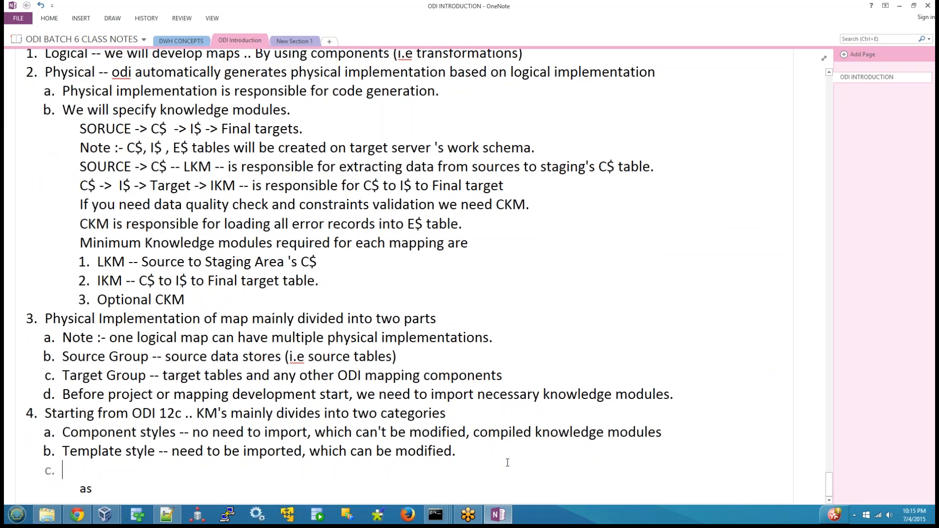
{"action": "type", "text": "KM's has optio"}
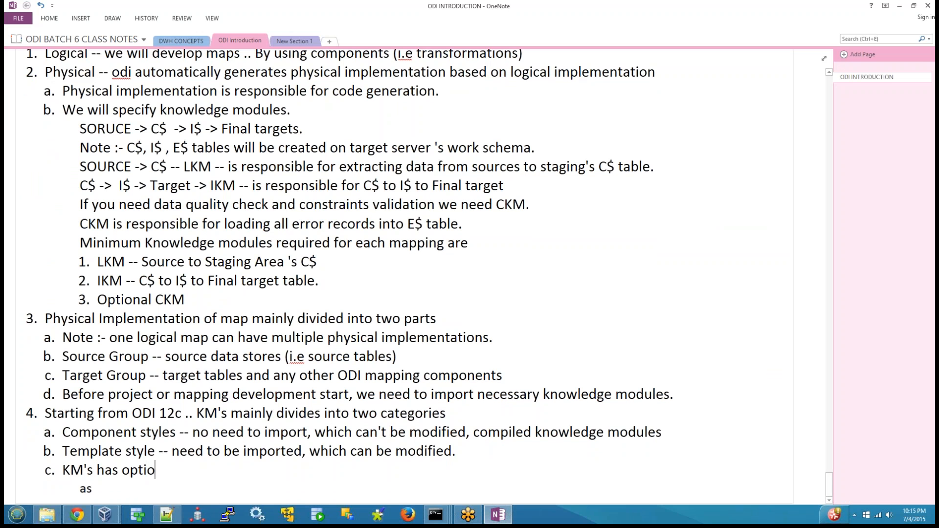
{"action": "type", "text": "ns, "}
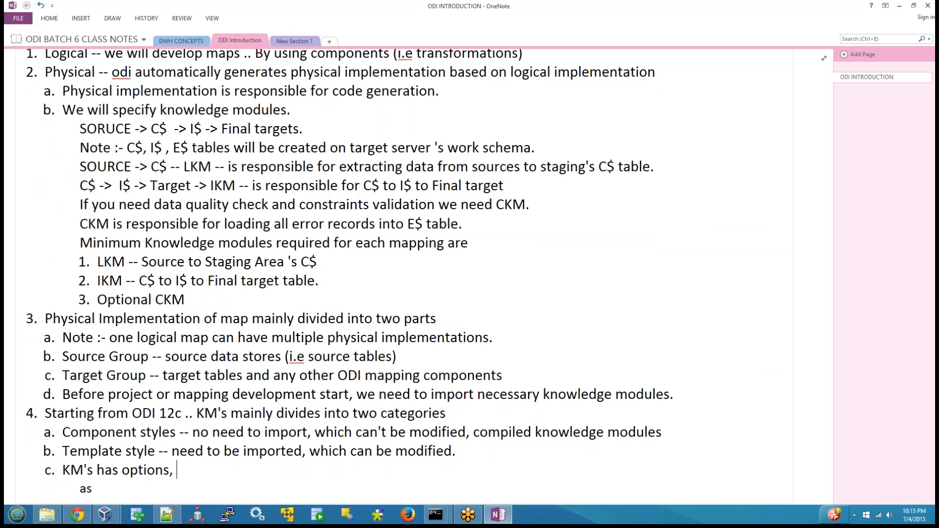
{"action": "type", "text": "using these optiop"}
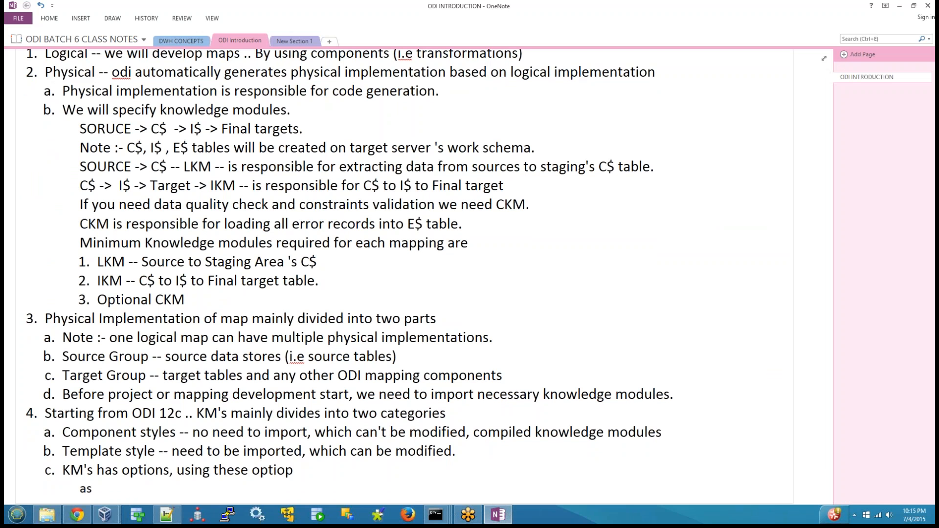
Continue note item c with the text "using these options we can control".
{"action": "key", "text": "BackSpace"}
{"action": "type", "text": "ns we can control"}
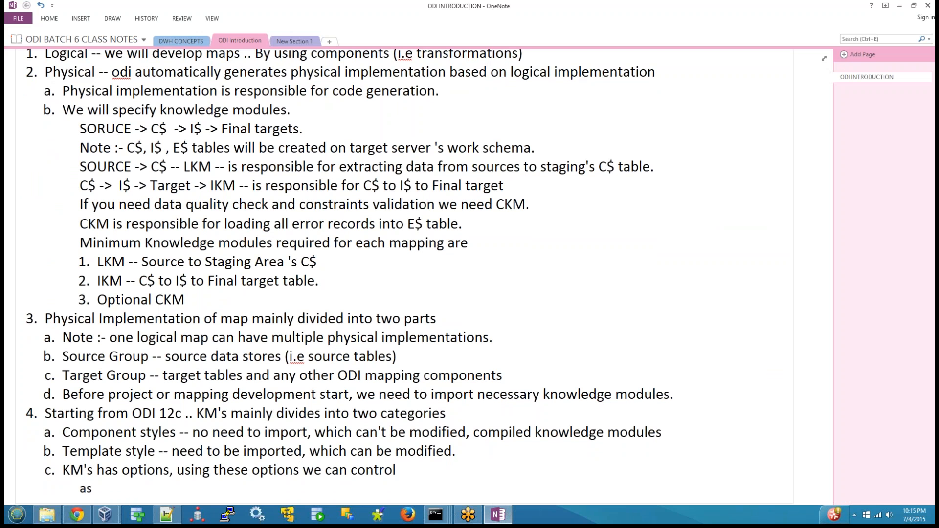
{"action": "type", "text": " ODI code genera"}
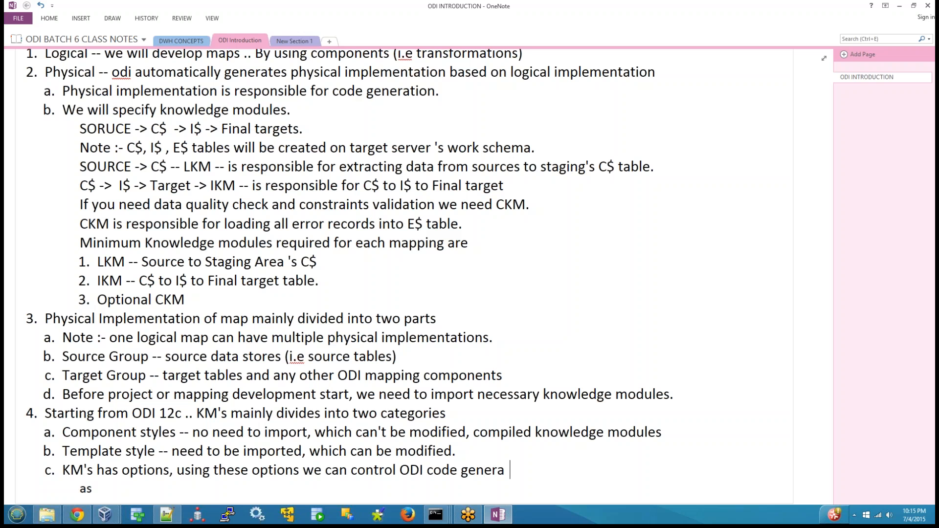
{"action": "type", "text": "tion and exe"}
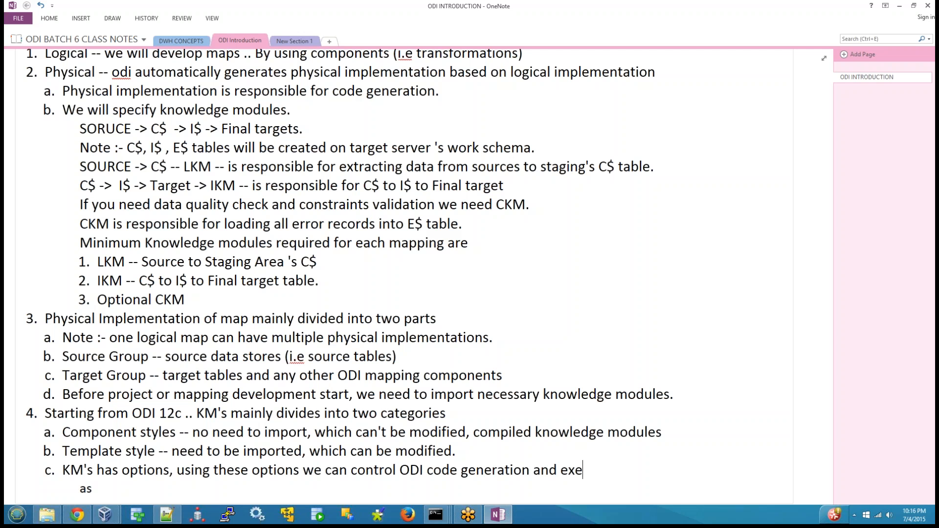
{"action": "type", "text": "cution."}
Finish note item c with "ODI code generation and execution." and highlight the whole line.
{"action": "key", "text": "shift+Home"}
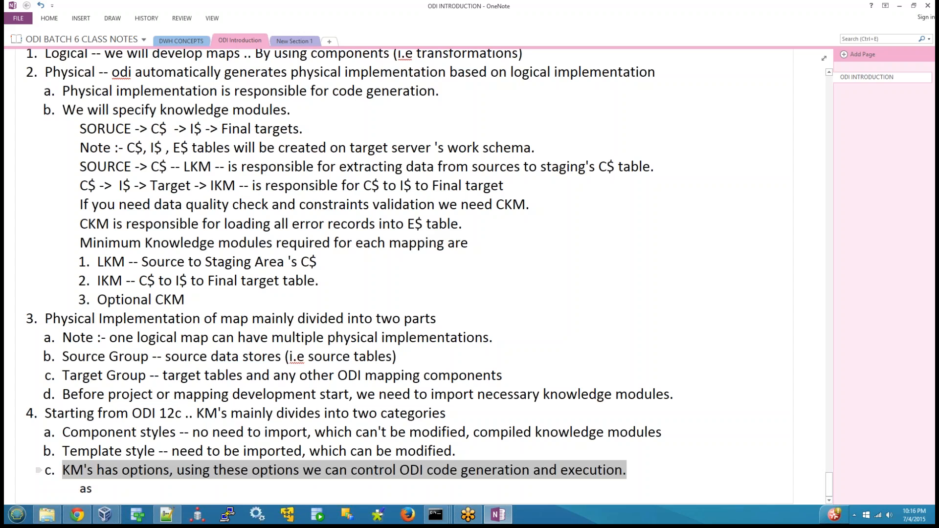
Switch back to ODI Studio, open the loading knowledge module options of EMPLOYEES_AP, and list the SELECT_FROM_SOURCE_VIEW values, choosing False.
{"action": "mouse_move", "coordinate": [104, 515]}
{"action": "left_click", "coordinate": [166, 455]}
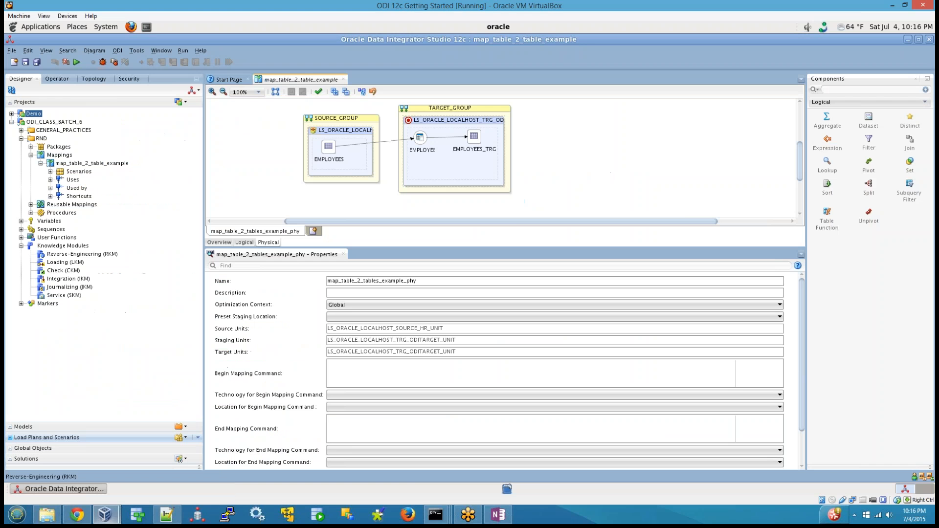
{"action": "left_click", "coordinate": [422, 141]}
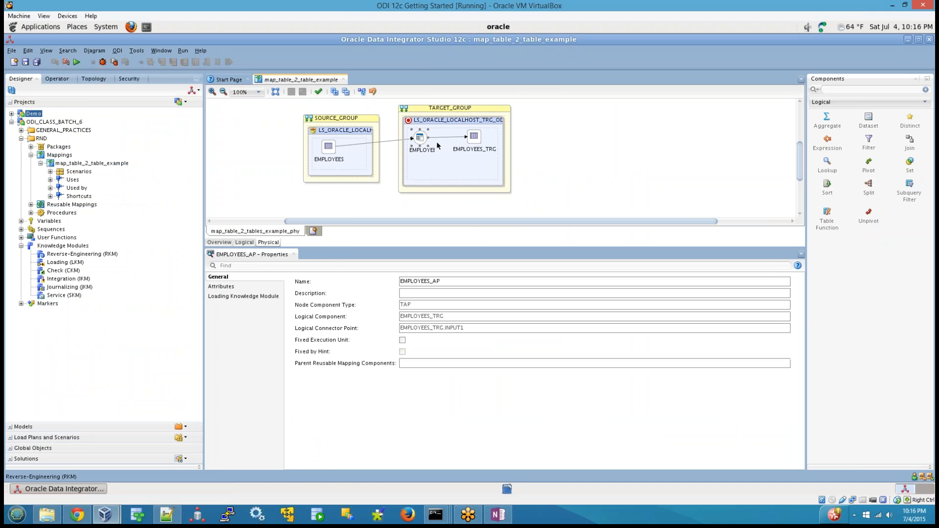
{"action": "left_click", "coordinate": [254, 297]}
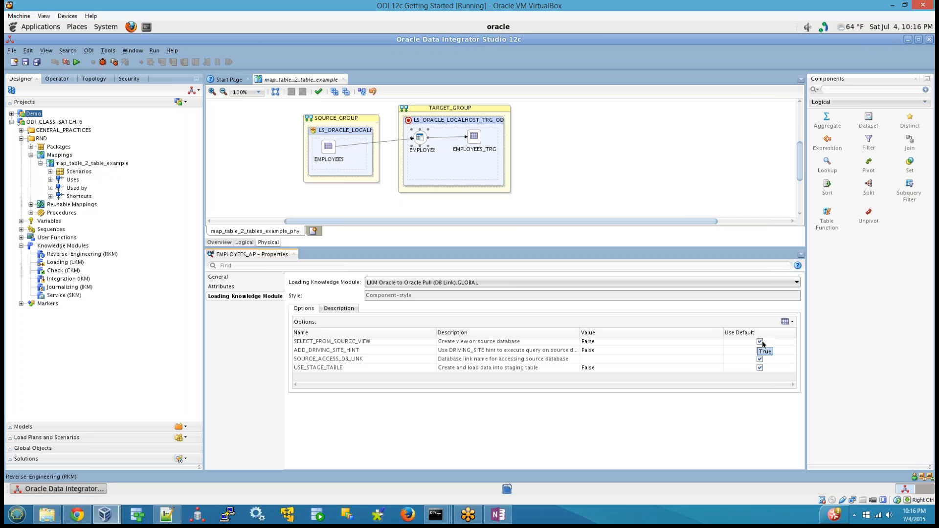
{"action": "left_click", "coordinate": [644, 340]}
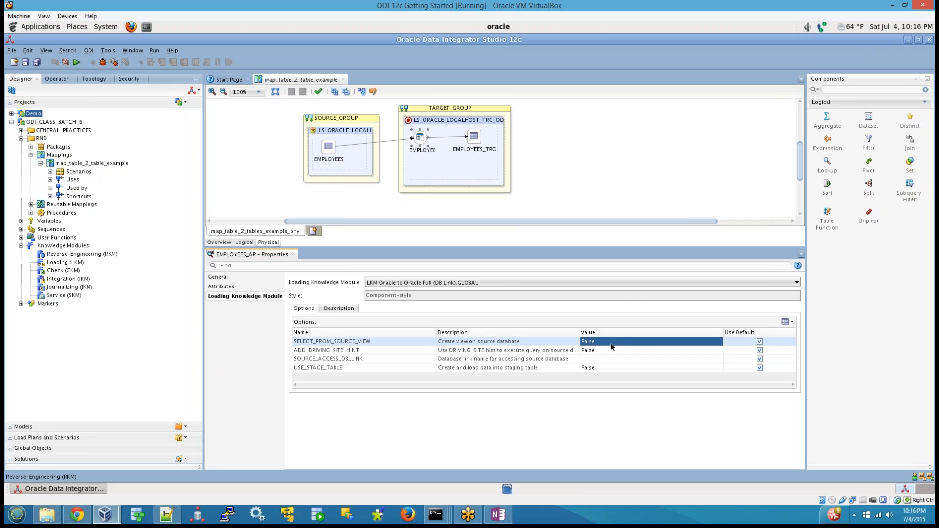
{"action": "left_click", "coordinate": [611, 344]}
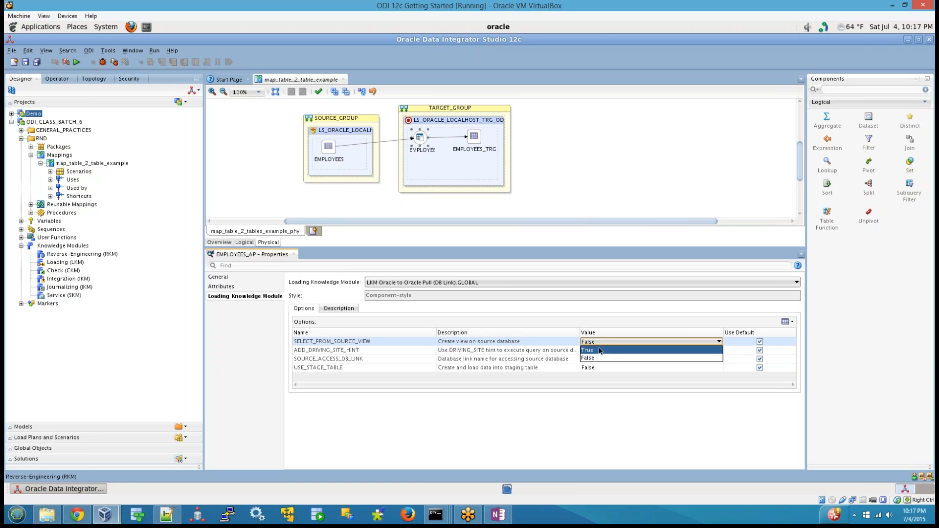
{"action": "left_click", "coordinate": [595, 358]}
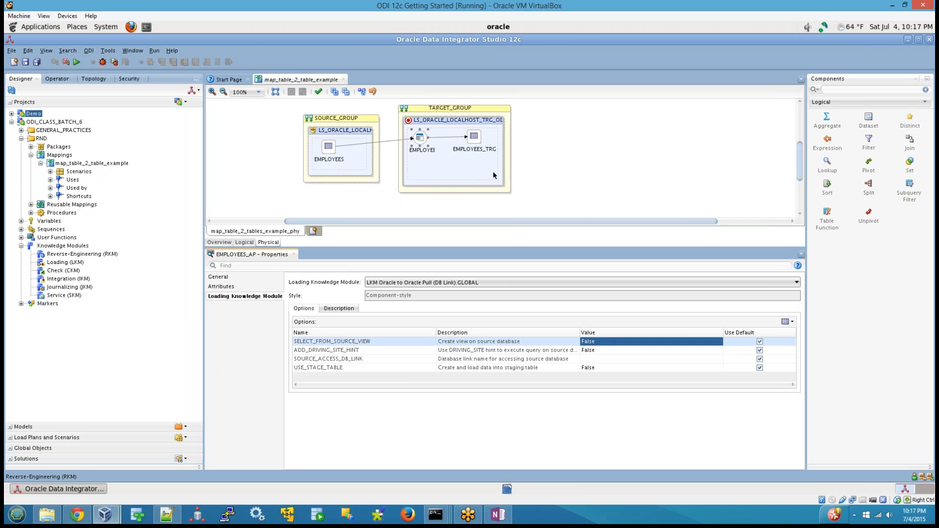
Examine the INSERT_HINT, SELECT_HINT and CREATE_TARGET_TABLE options of the integration knowledge module for EMPLOYEES_TRG.
{"action": "left_click", "coordinate": [474, 138]}
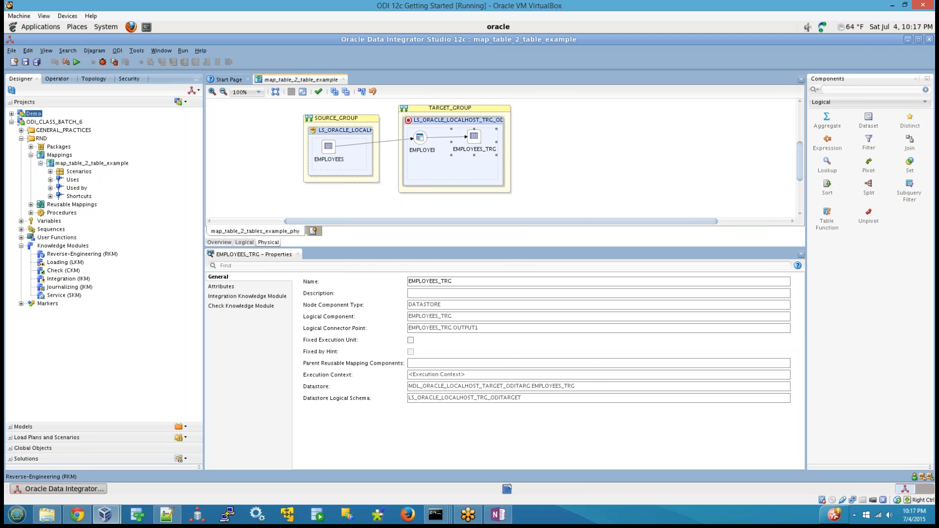
{"action": "left_click", "coordinate": [231, 296]}
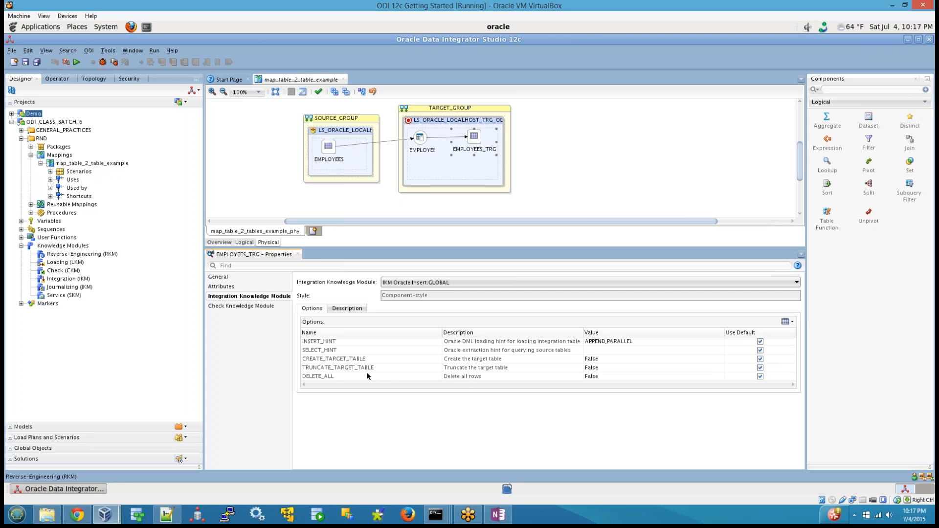
{"action": "left_click", "coordinate": [324, 343]}
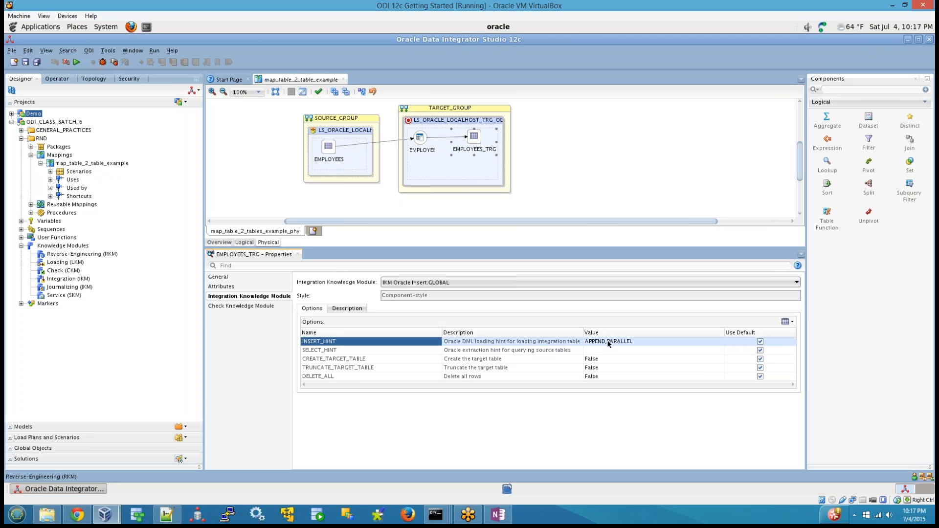
{"action": "left_click", "coordinate": [350, 350]}
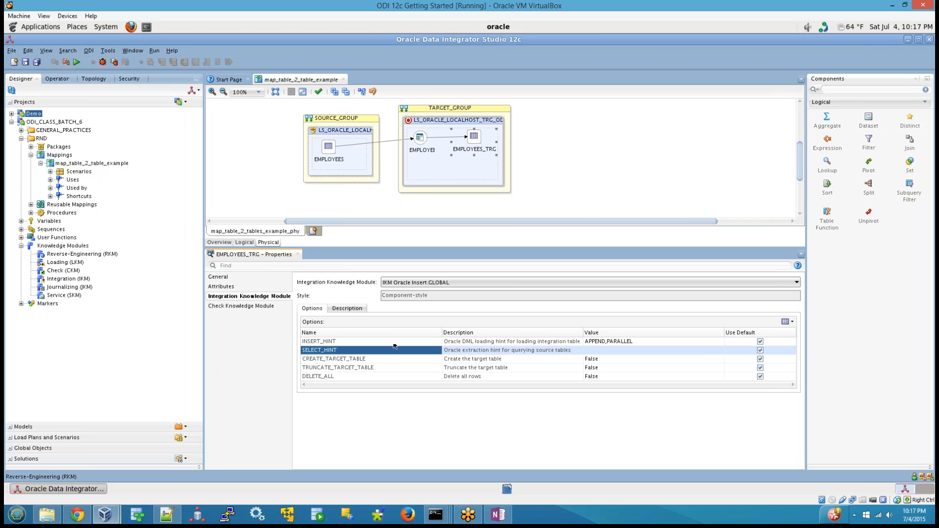
{"action": "left_click", "coordinate": [353, 359]}
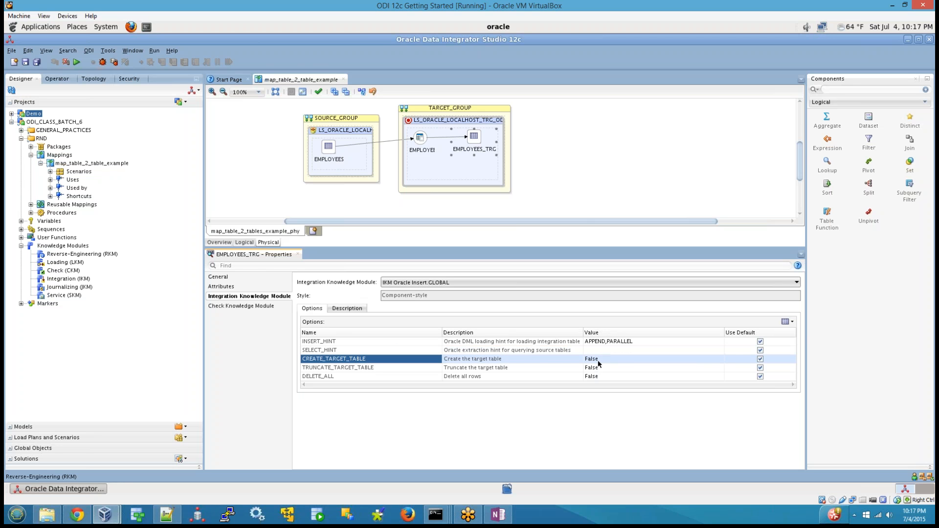
Show the mapping's logical design and display the attributes of the EMPLOYEES_TRG datastore.
{"action": "left_click", "coordinate": [244, 243]}
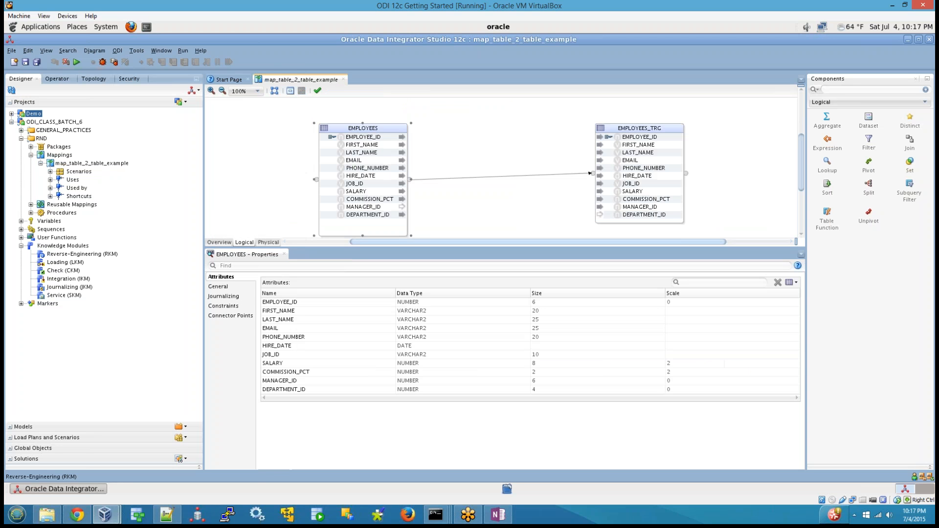
{"action": "left_click", "coordinate": [637, 131]}
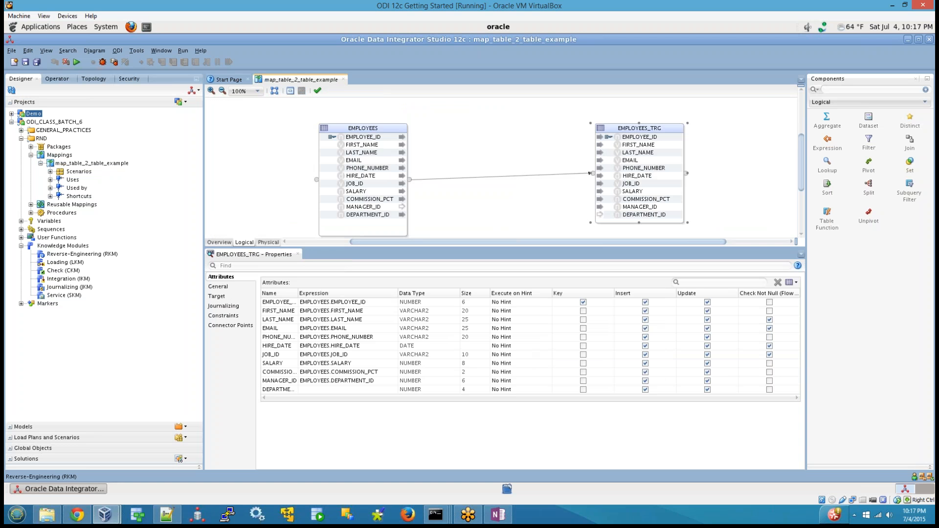
Show the physical design and set CREATE_TARGET_TABLE to True in the integration knowledge module options of EMPLOYEES_TRG.
{"action": "left_click", "coordinate": [268, 243]}
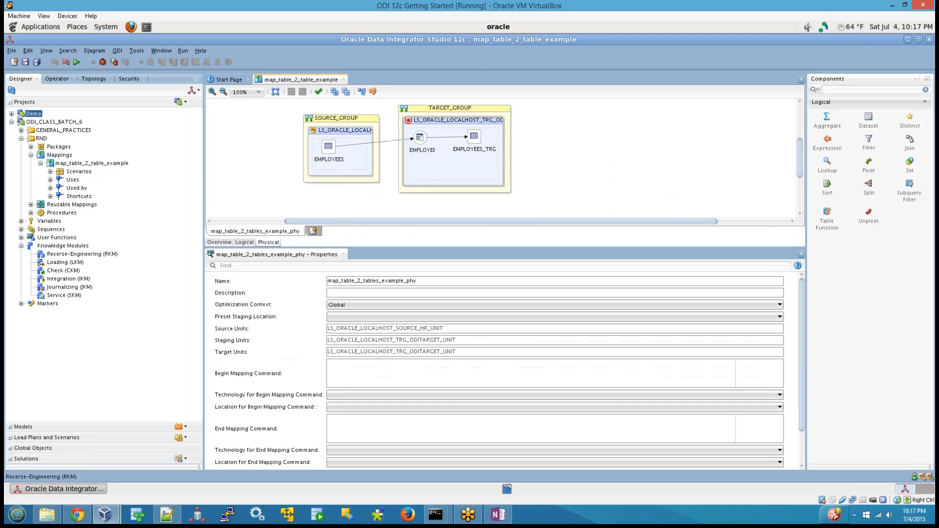
{"action": "left_click", "coordinate": [475, 138]}
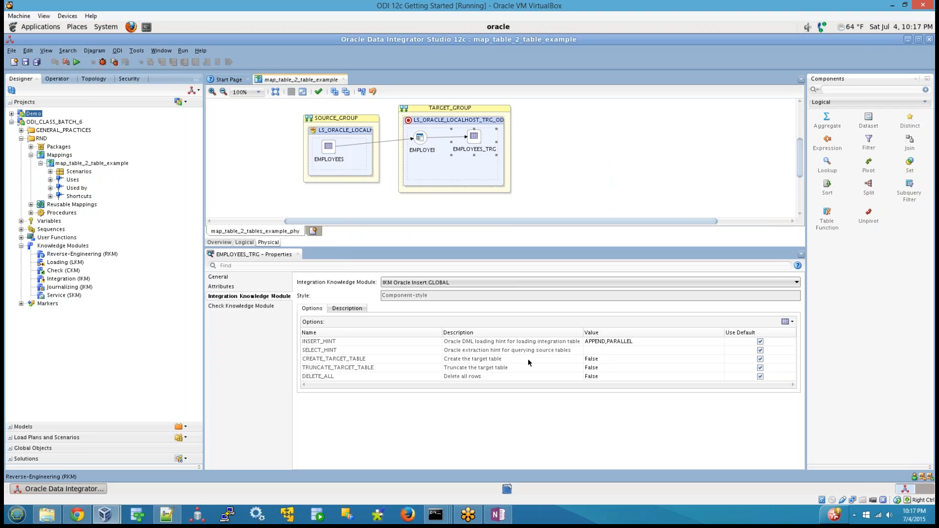
{"action": "left_click", "coordinate": [598, 359]}
{"action": "left_click", "coordinate": [597, 359]}
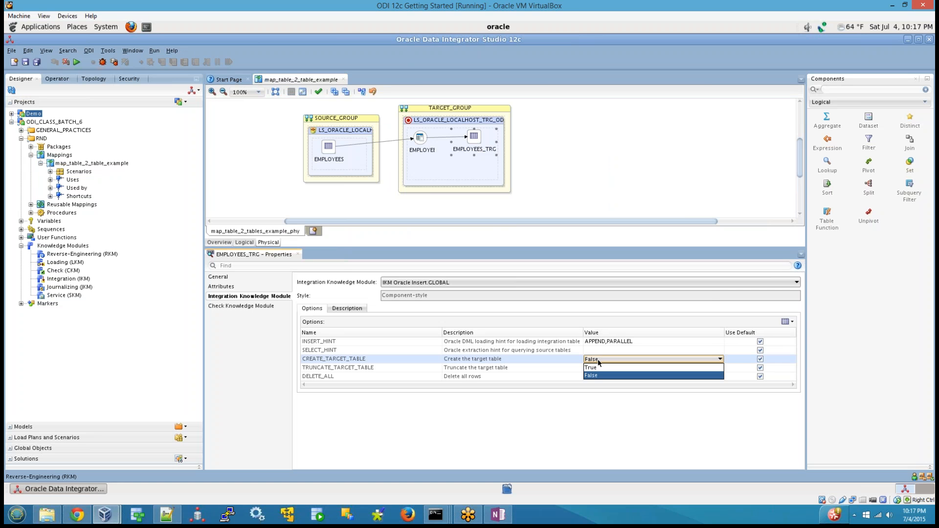
{"action": "left_click", "coordinate": [592, 368]}
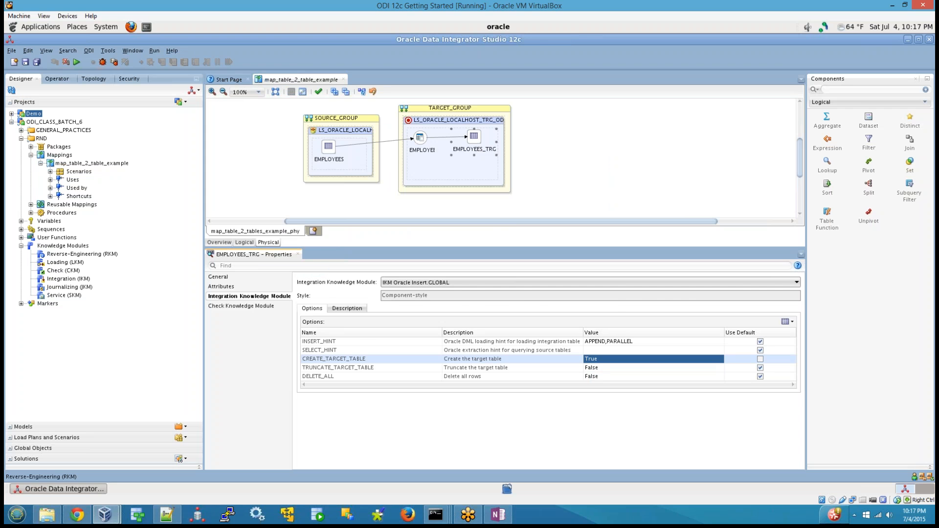
View the logical design's EMPLOYEES_TRG attributes, and return to the physical design's integration knowledge module options for EMPLOYEES_TRG.
{"action": "left_click", "coordinate": [243, 242]}
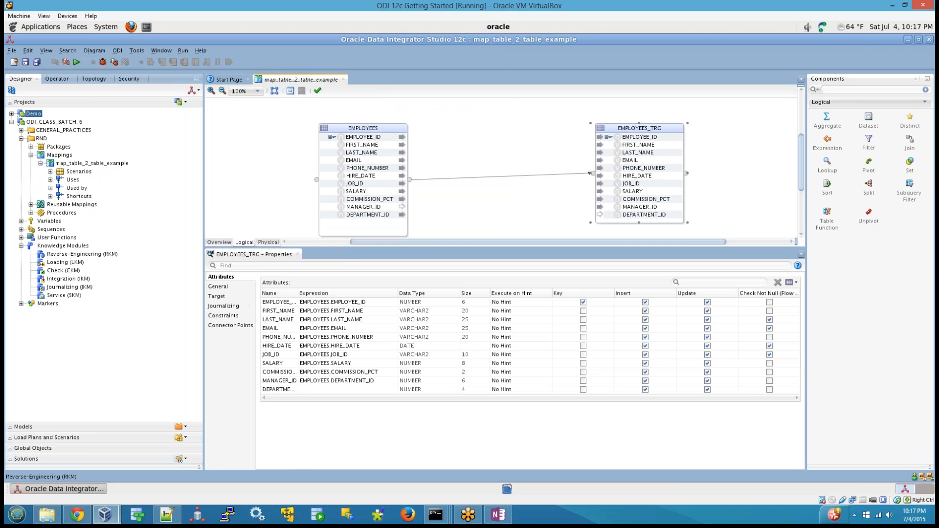
{"action": "left_click", "coordinate": [268, 243]}
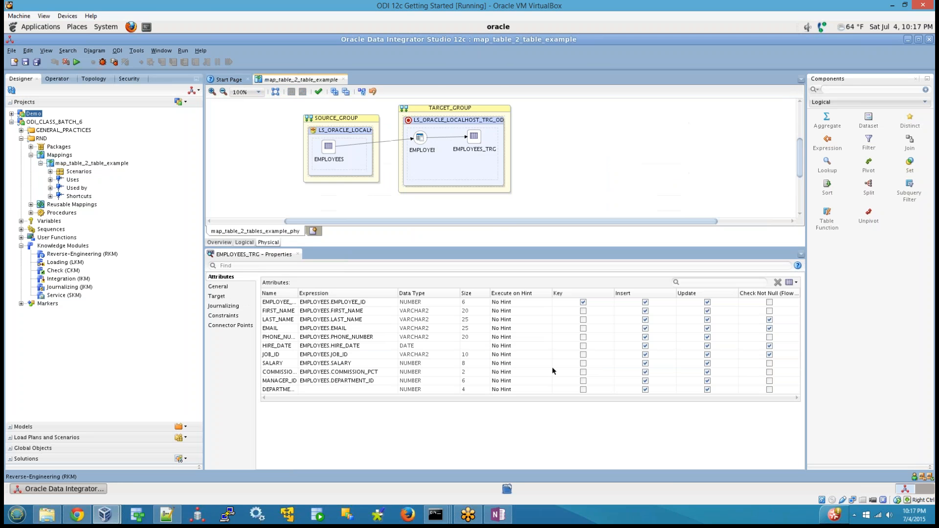
{"action": "left_click", "coordinate": [473, 138]}
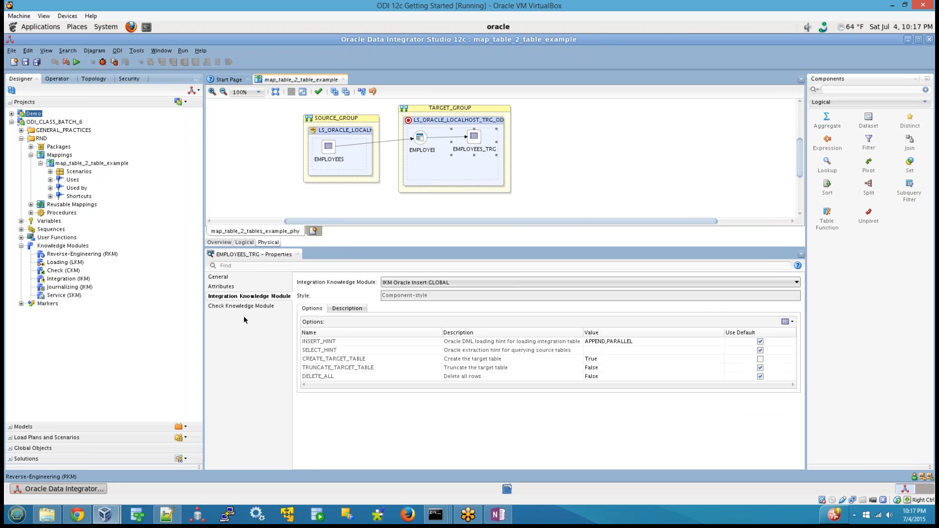
Set CREATE_TARGET_TABLE back to False for EMPLOYEES_TRG and restore its use of the default value.
{"action": "left_click", "coordinate": [605, 360]}
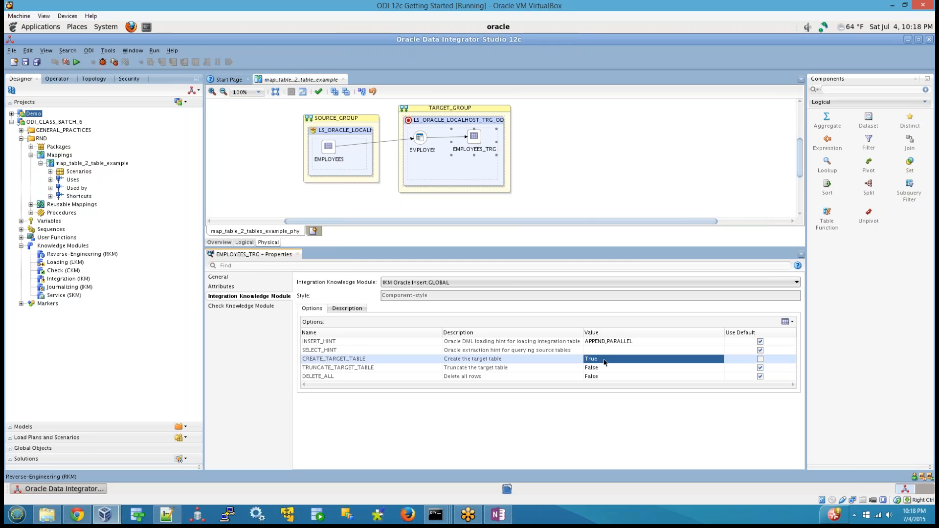
{"action": "left_click", "coordinate": [605, 370]}
{"action": "left_click", "coordinate": [601, 362]}
{"action": "left_click", "coordinate": [601, 361]}
{"action": "left_click", "coordinate": [598, 376]}
{"action": "left_click", "coordinate": [360, 367]}
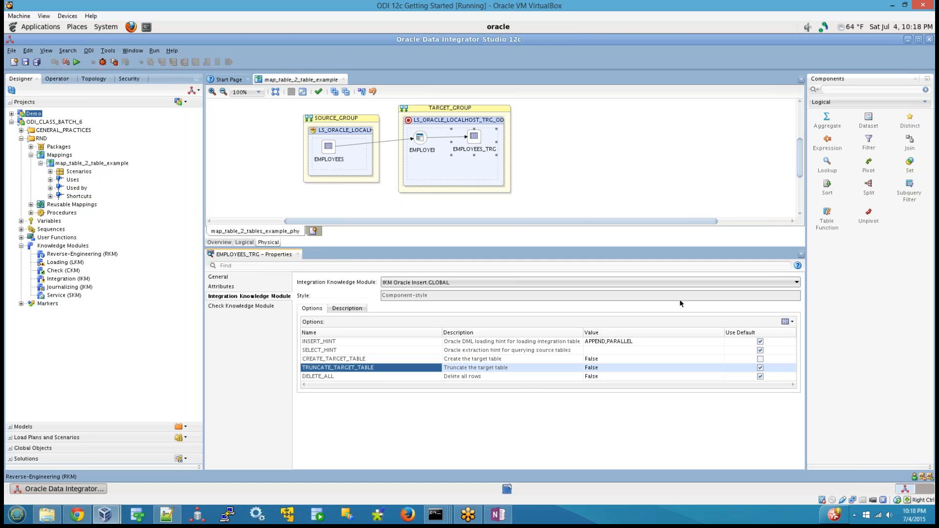
{"action": "left_click", "coordinate": [760, 359]}
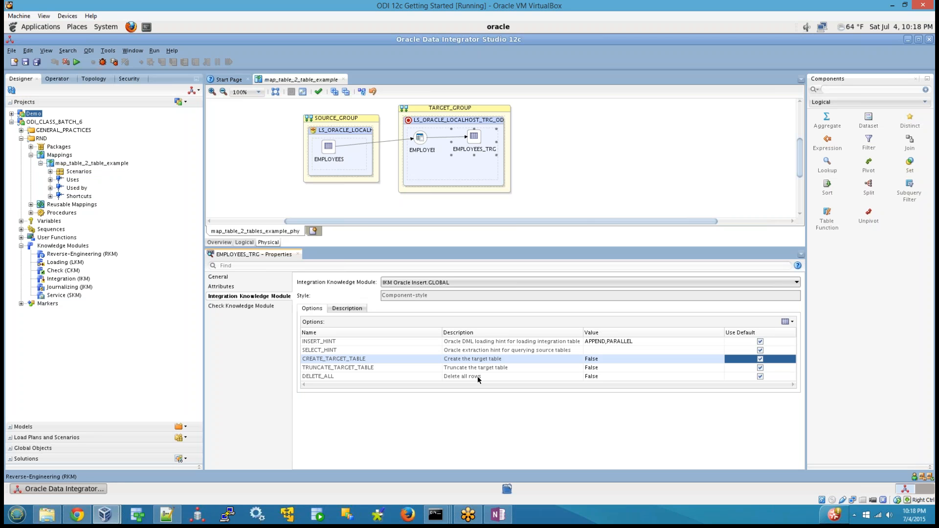
Read the description of the IKM Oracle Insert knowledge module and return to its options.
{"action": "left_click", "coordinate": [343, 309]}
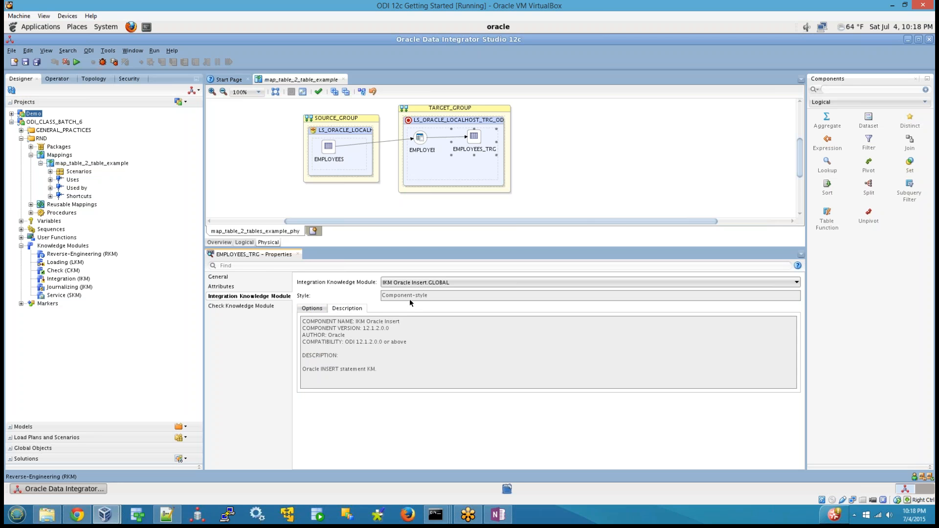
{"action": "left_click", "coordinate": [311, 308]}
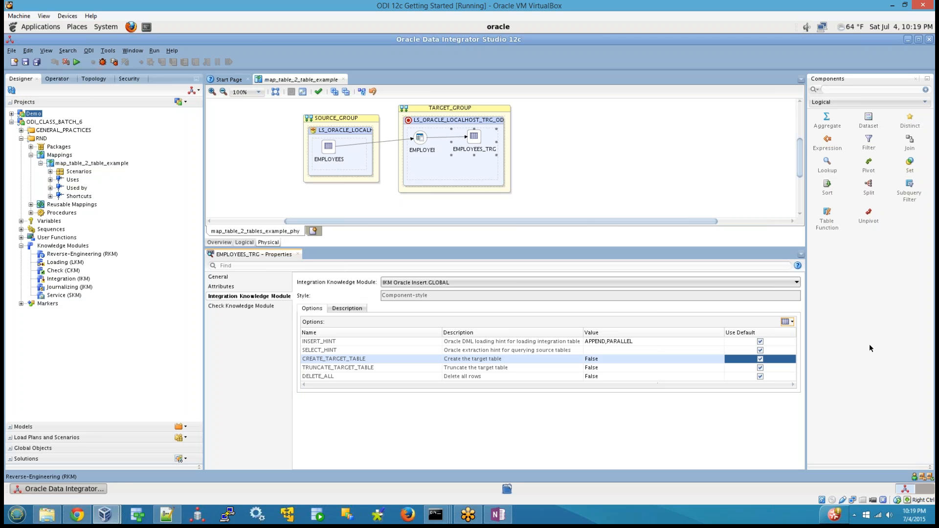
{"action": "left_click", "coordinate": [517, 15]}
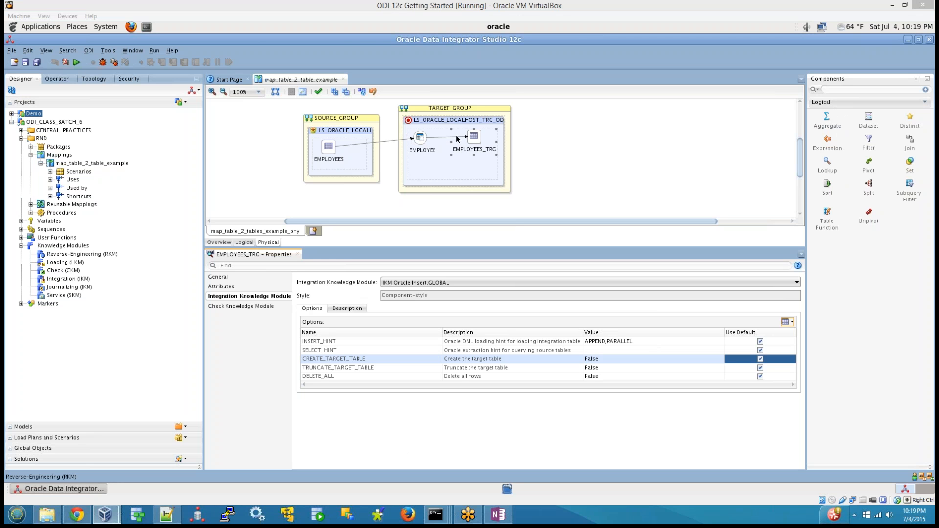
Validate the mapping's physical design, inspect the validation result, and dismiss the results.
{"action": "left_click", "coordinate": [230, 166]}
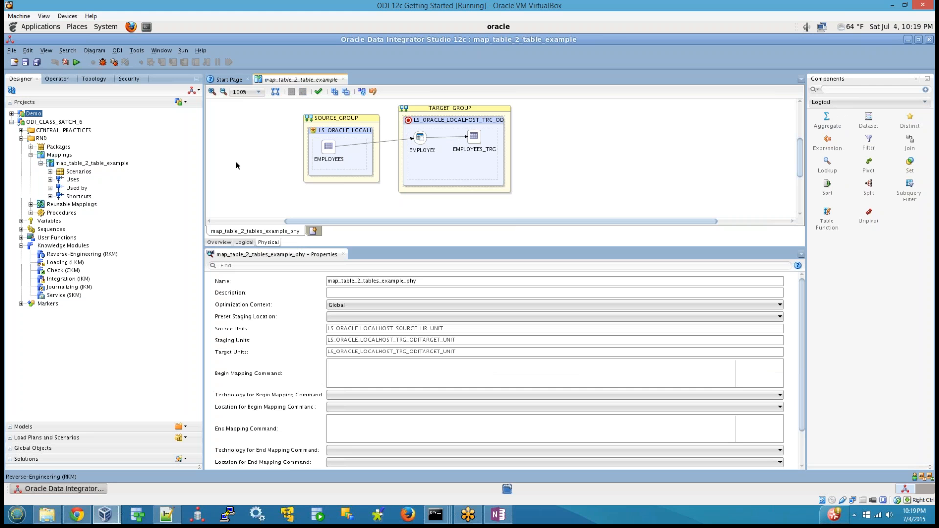
{"action": "left_click", "coordinate": [319, 92]}
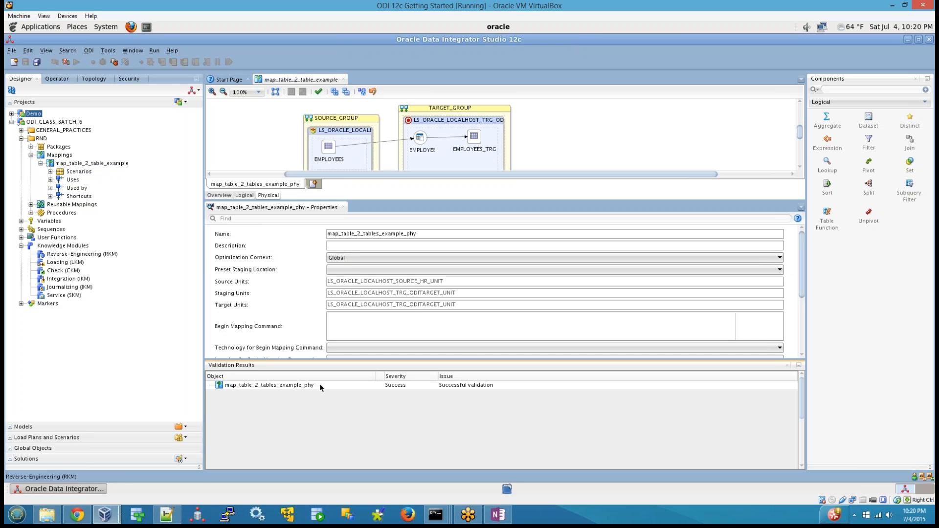
{"action": "left_click", "coordinate": [477, 387]}
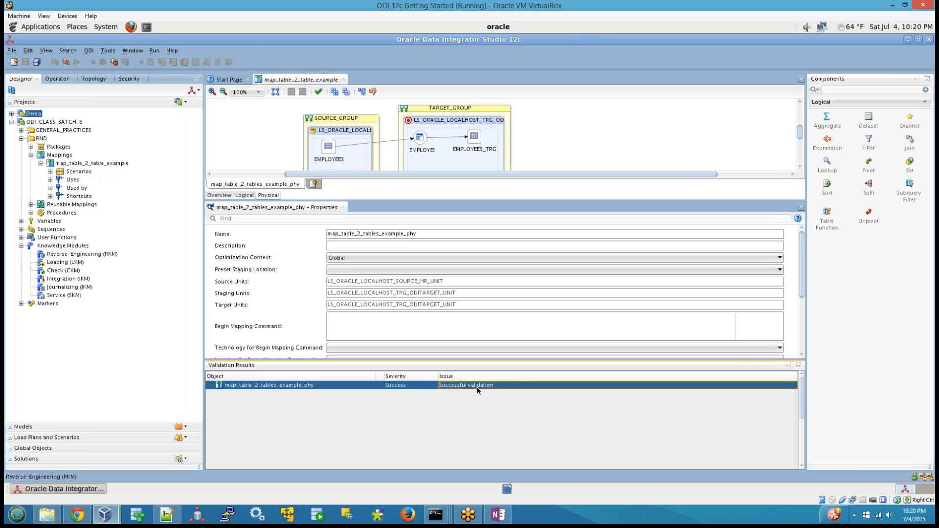
{"action": "left_click", "coordinate": [788, 365]}
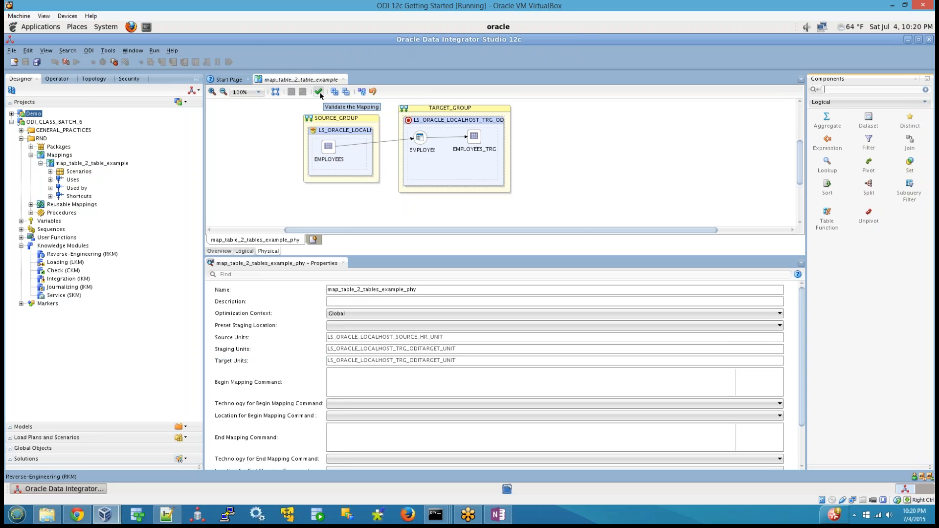
{"action": "left_click", "coordinate": [267, 195]}
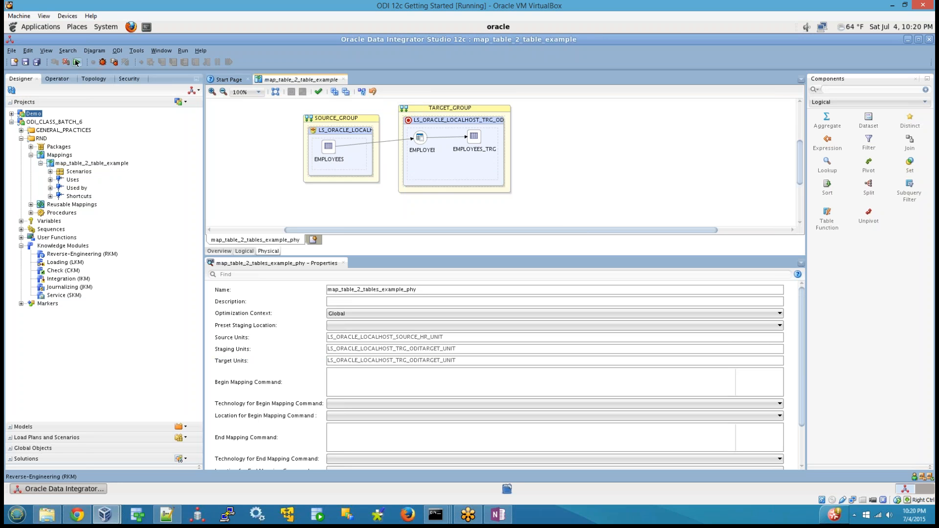
Close the map_table_2_table_example editor and open the run settings for that mapping from the project tree.
{"action": "left_click", "coordinate": [343, 79]}
{"action": "left_click", "coordinate": [444, 277]}
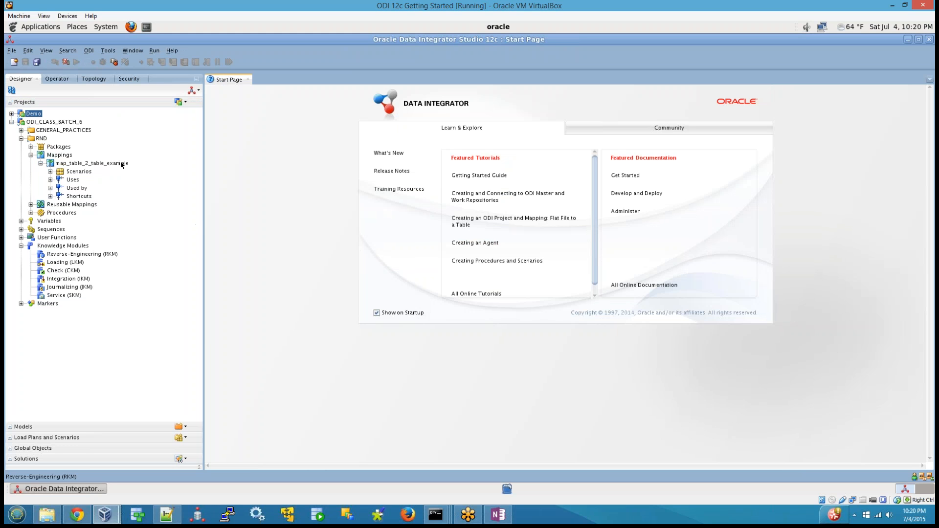
{"action": "right_click", "coordinate": [113, 162]}
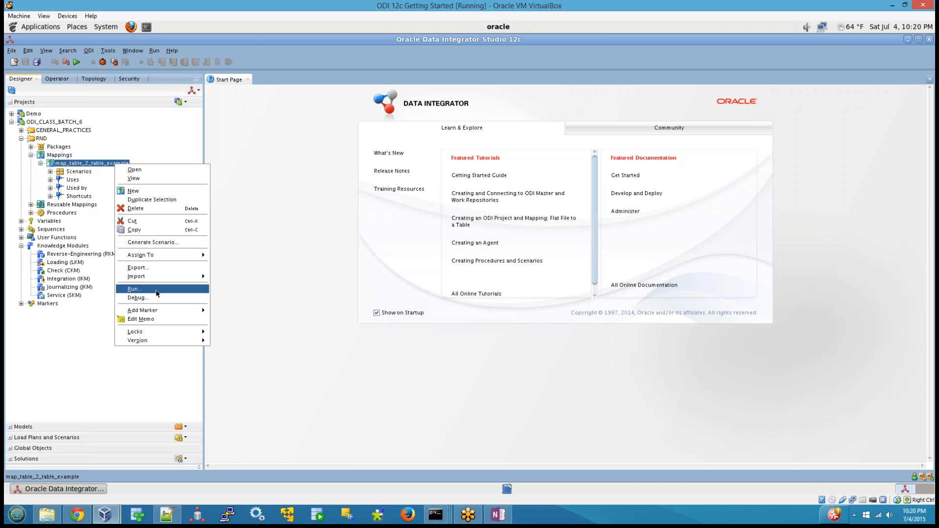
{"action": "left_click", "coordinate": [134, 289]}
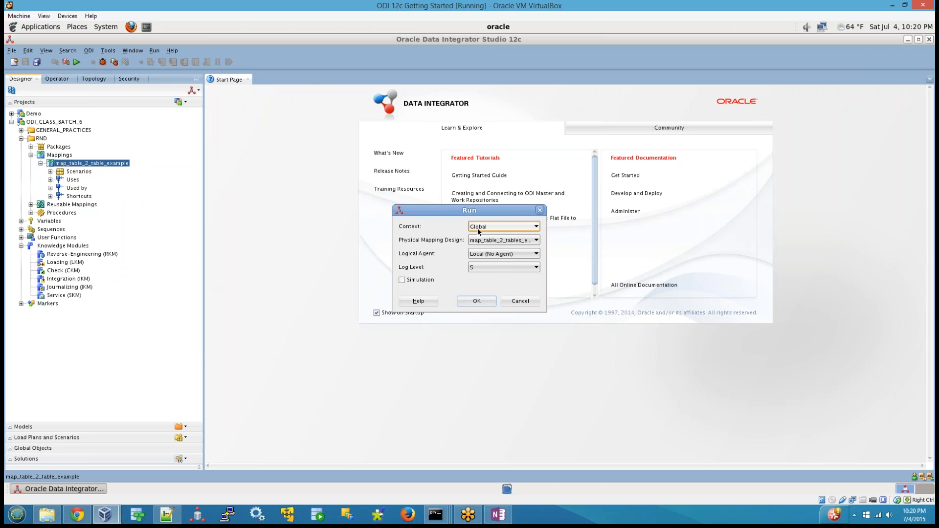
Switch to OneNote and add top-level note item 5 after item 4c, reading "FOR ODI Component Execution".
{"action": "left_click", "coordinate": [498, 514]}
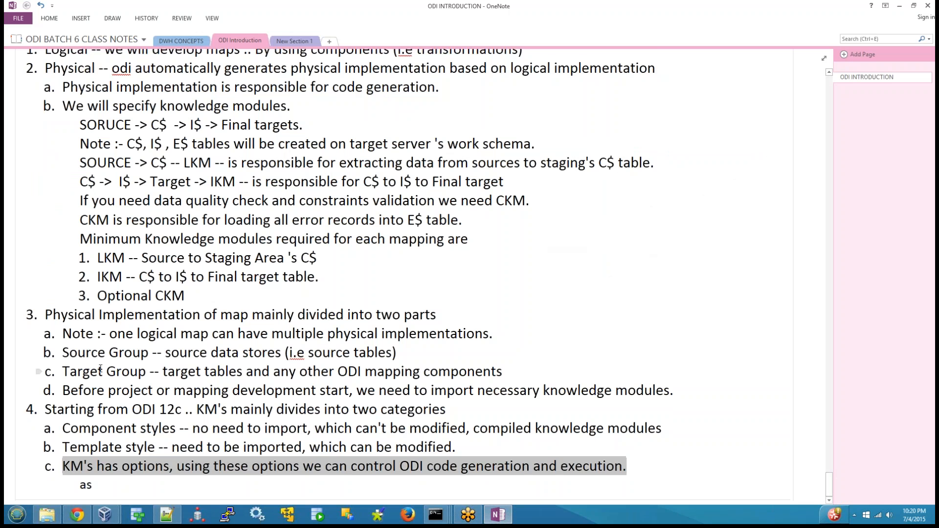
{"action": "left_click", "coordinate": [643, 459]}
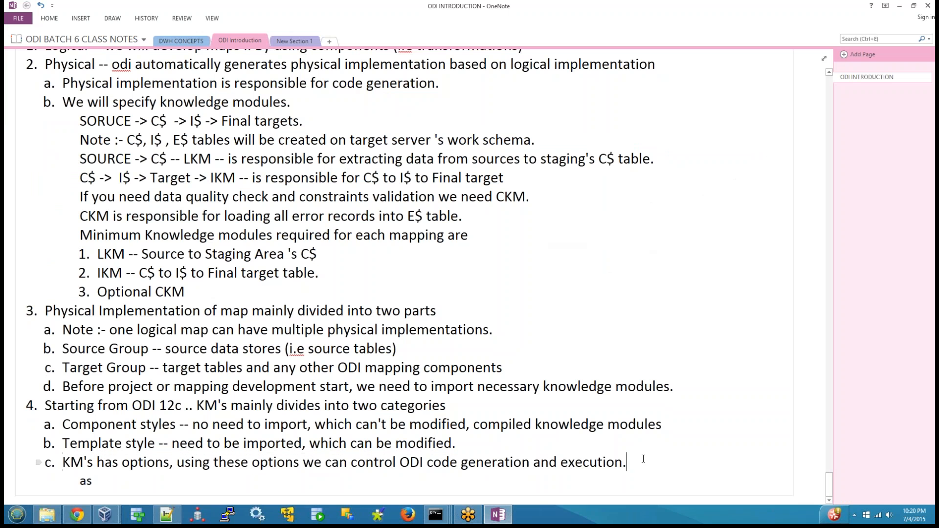
{"action": "key", "text": "Return"}
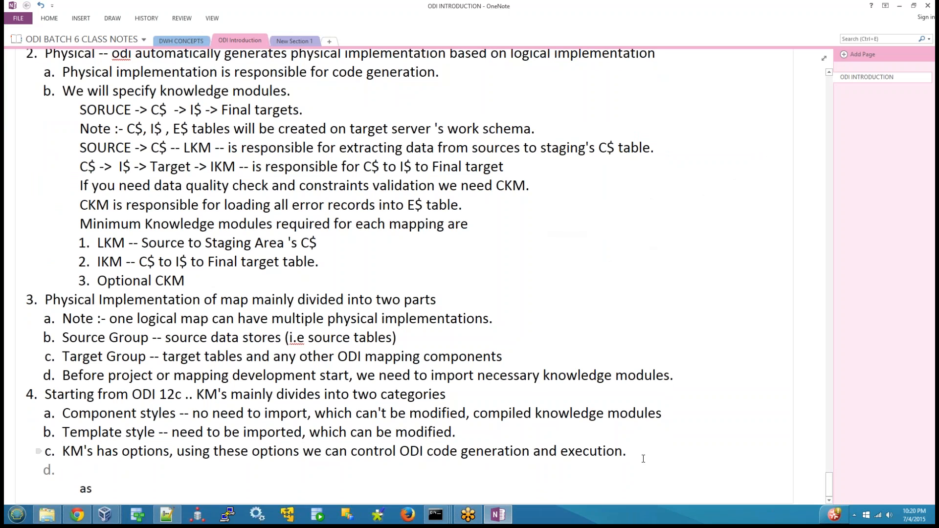
{"action": "key", "text": "shift+Tab"}
{"action": "type", "text": "FOR a"}
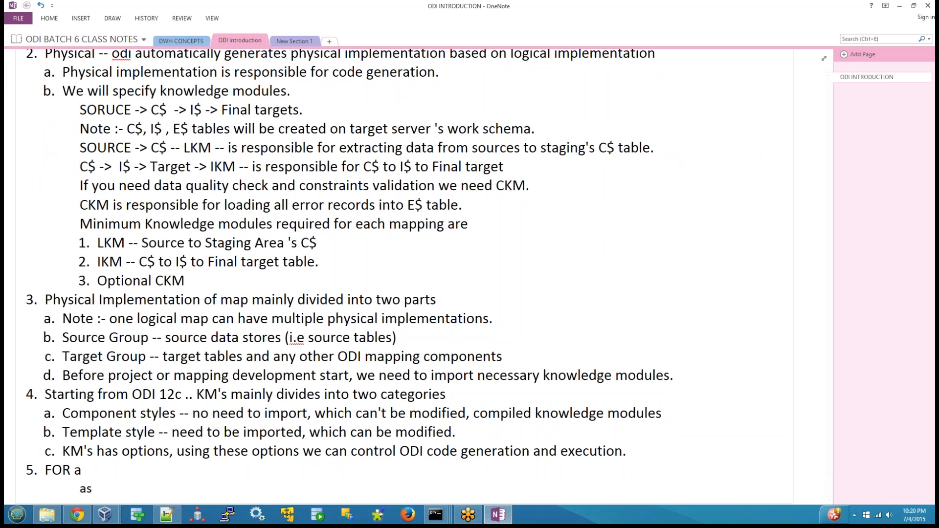
{"action": "key", "text": "BackSpace"}
{"action": "type", "text": "ODI Component Execution"}
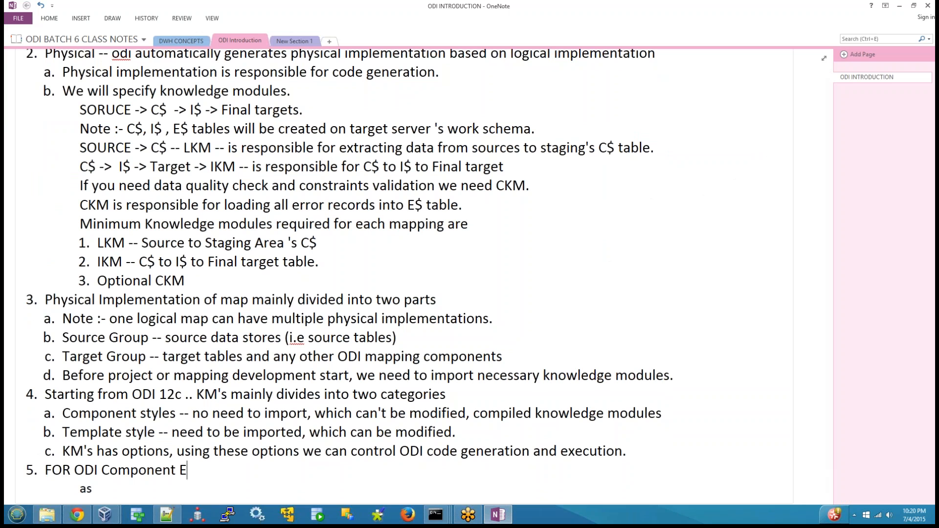
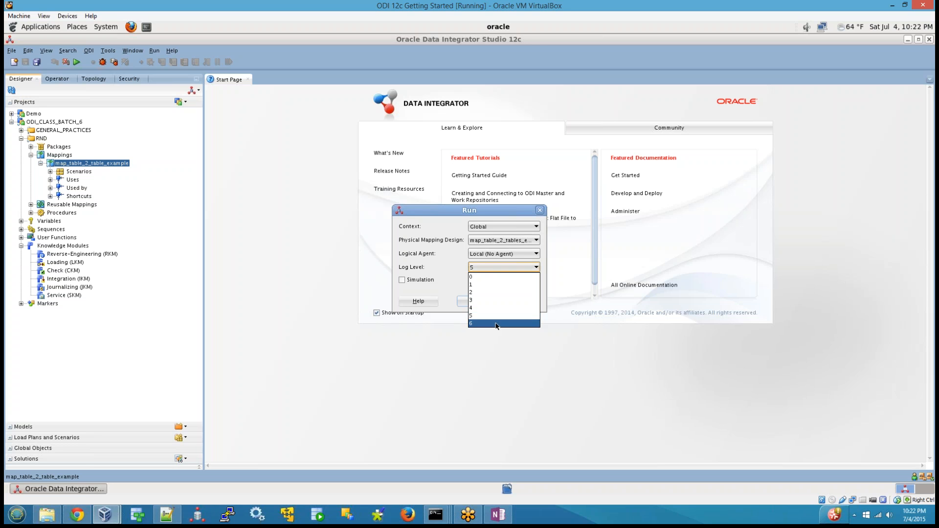
Choose log level 5 in the mapping's run settings and leave Simulation off.
{"action": "left_click", "coordinate": [472, 315]}
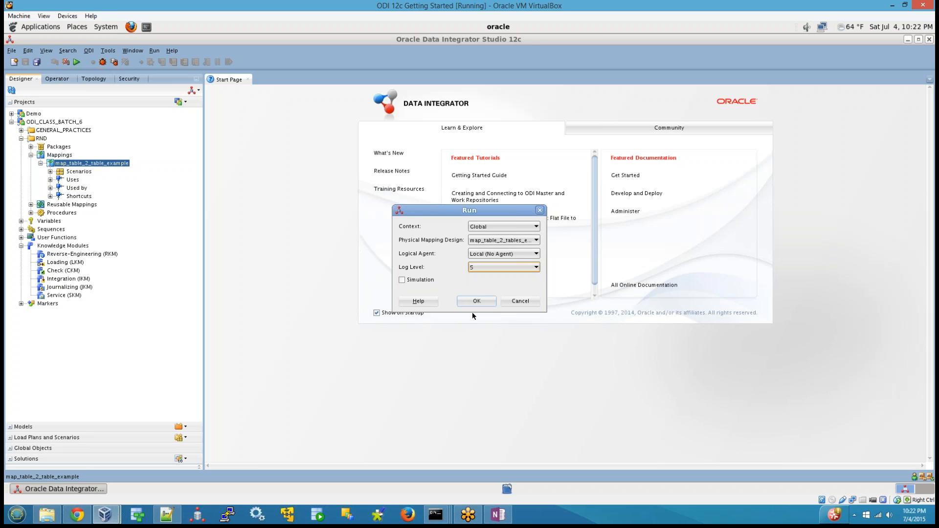
{"action": "left_click", "coordinate": [410, 282]}
Open a terminal, start SQL Developer in the background with "sqldeveloper &", and minimize the terminal.
{"action": "left_click", "coordinate": [146, 26]}
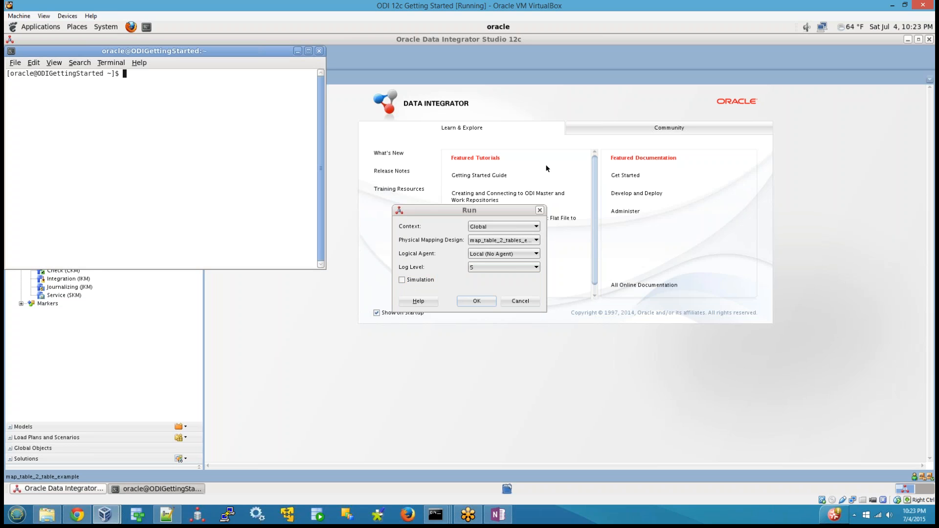
{"action": "type", "text": "sqldeveloper &"}
{"action": "key", "text": "Return"}
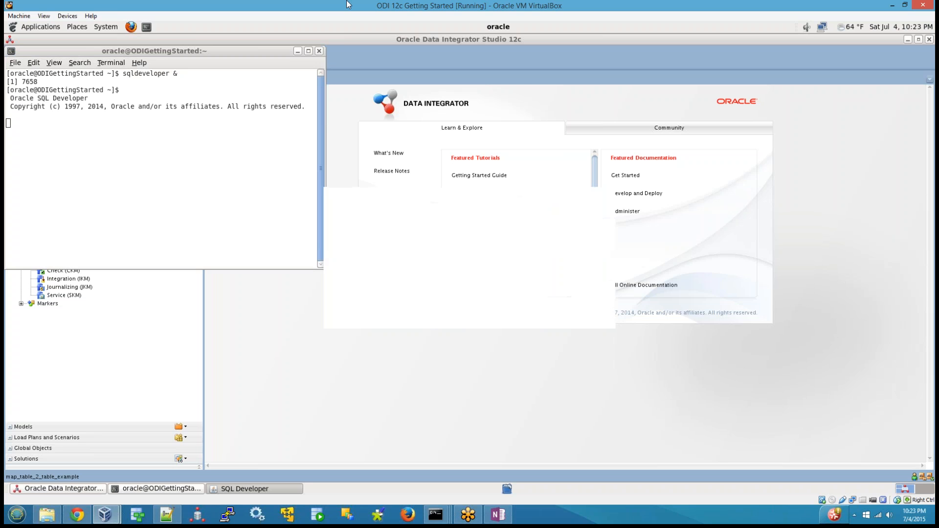
{"action": "left_click", "coordinate": [183, 171]}
{"action": "key", "text": "Return"}
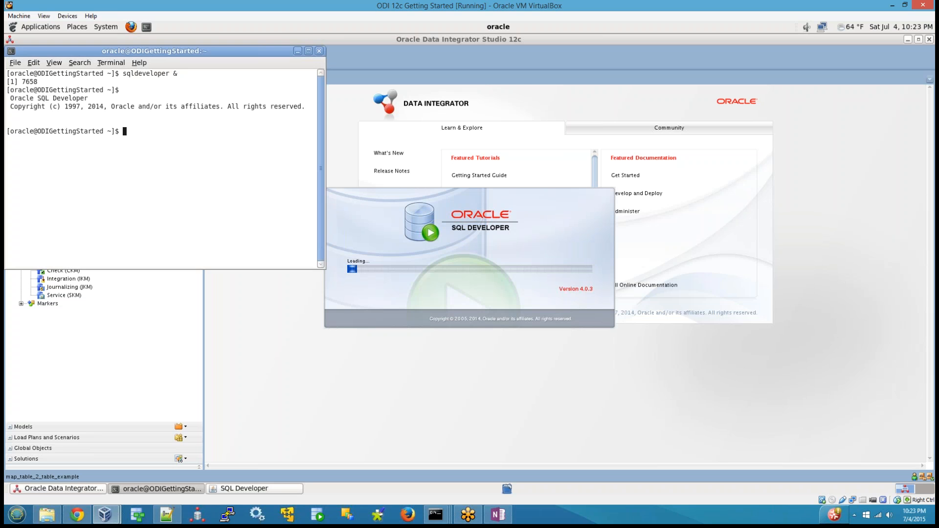
{"action": "left_click", "coordinate": [298, 51]}
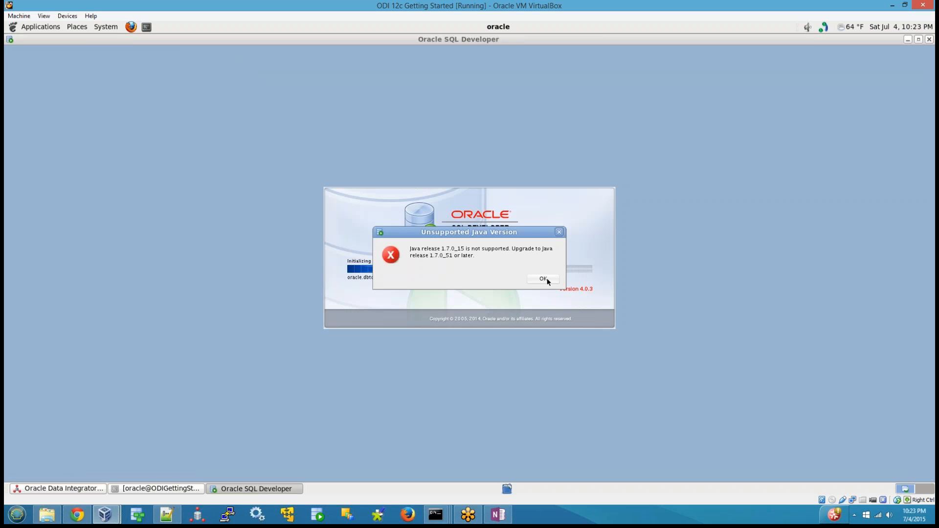
Return to ODI Studio, run the mapping in the Global context with Local (No Agent), and dismiss the session message.
{"action": "left_click", "coordinate": [543, 278]}
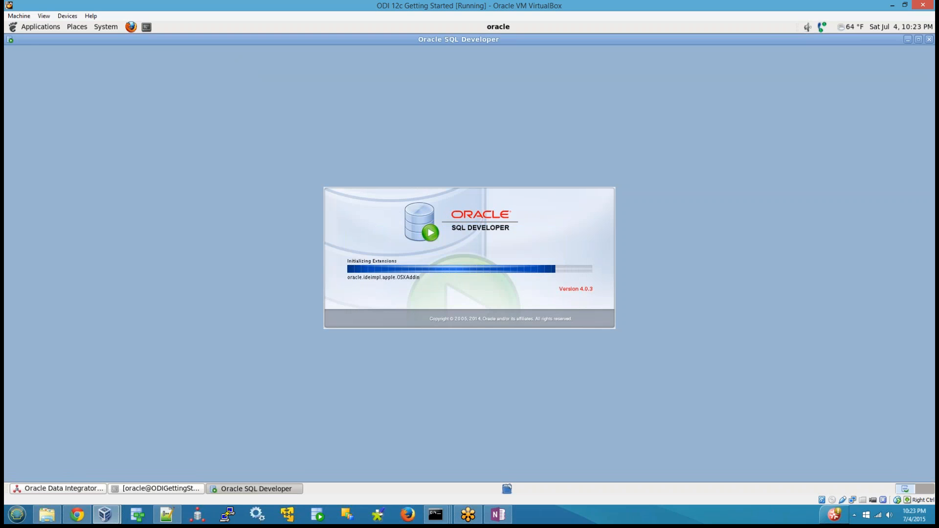
{"action": "left_click", "coordinate": [29, 489]}
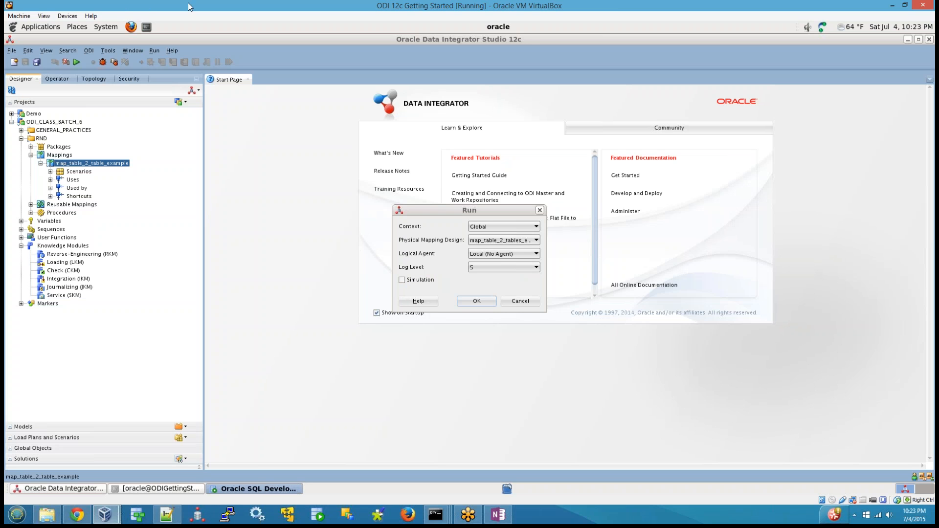
{"action": "left_click", "coordinate": [482, 298]}
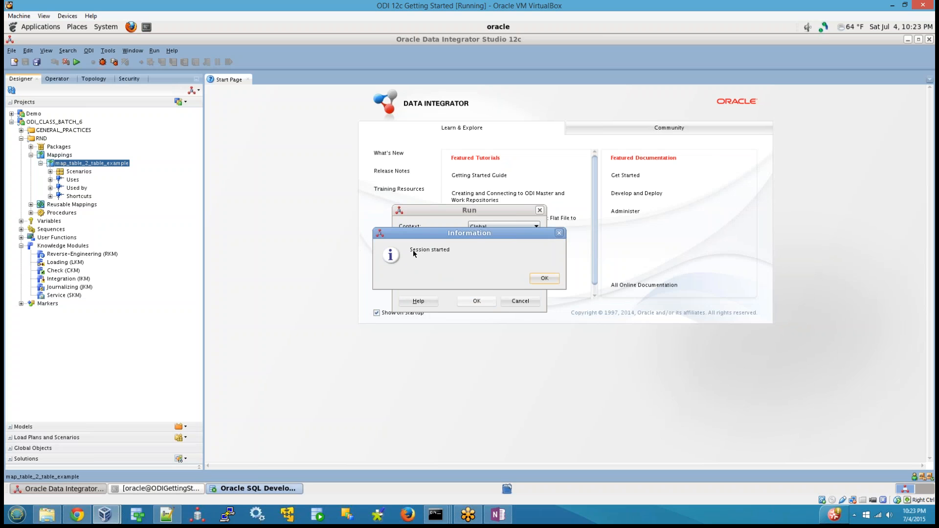
{"action": "left_click", "coordinate": [544, 280]}
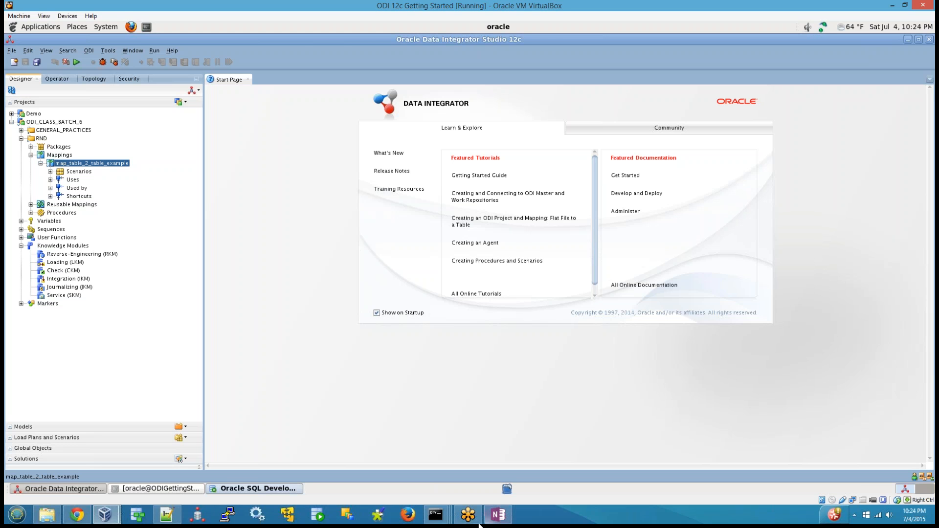
Find the map_table_2_table_example session under the SUPERVISOR user in the Operator session list.
{"action": "left_click", "coordinate": [62, 77]}
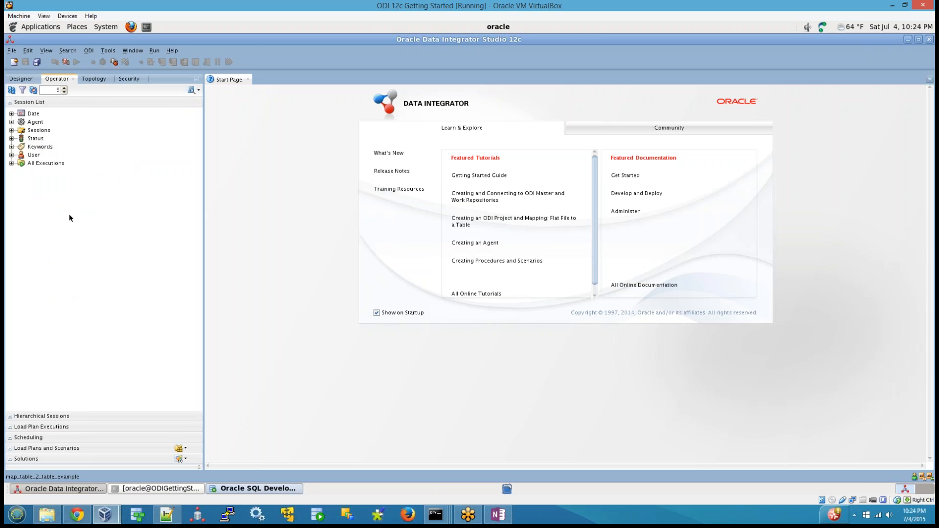
{"action": "left_click", "coordinate": [11, 155]}
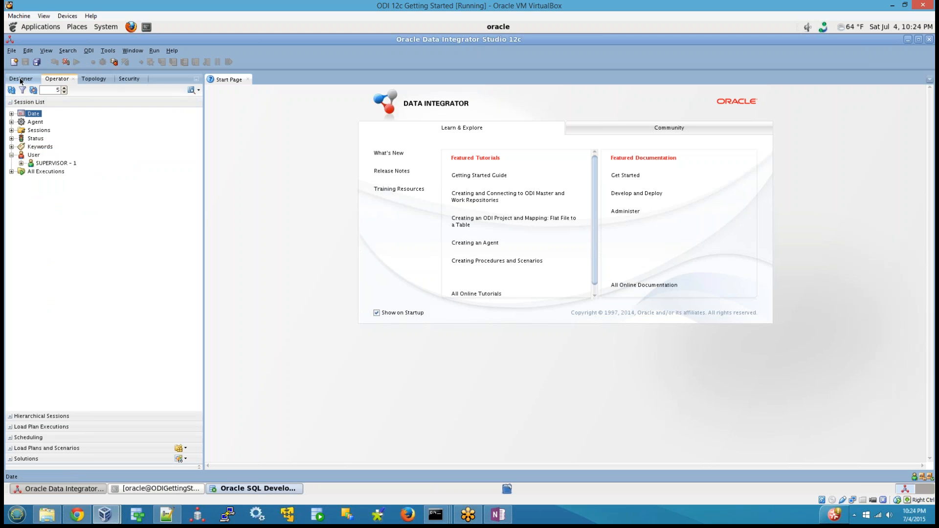
{"action": "left_click", "coordinate": [20, 80]}
{"action": "right_click", "coordinate": [82, 168]}
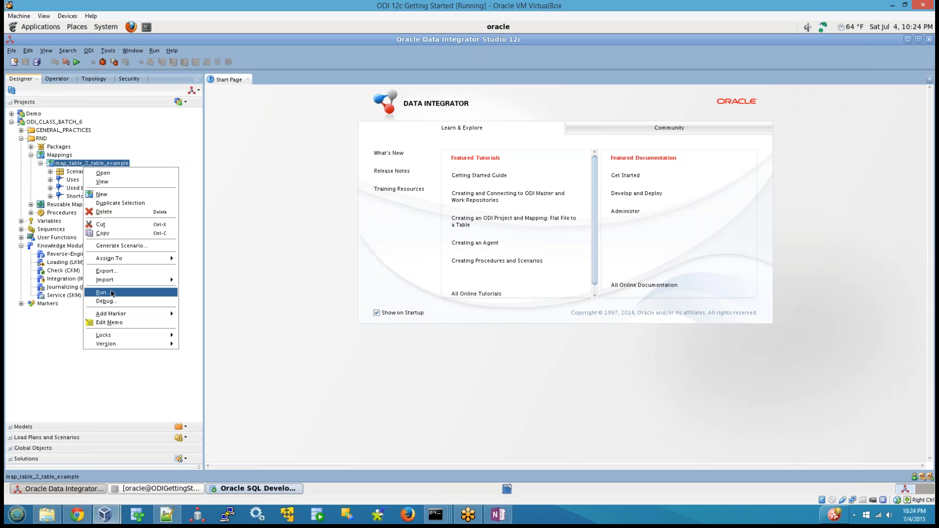
{"action": "left_click", "coordinate": [55, 79]}
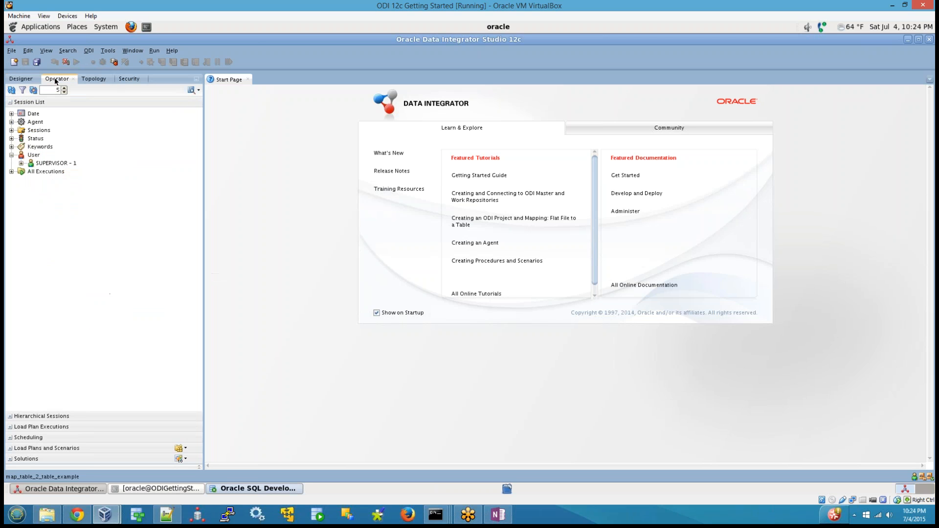
{"action": "left_click", "coordinate": [33, 156]}
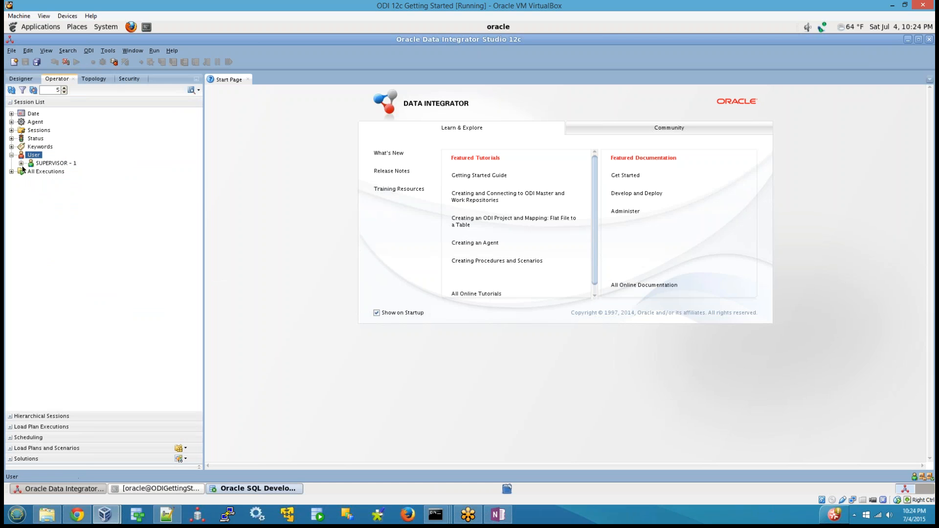
{"action": "left_click", "coordinate": [22, 163]}
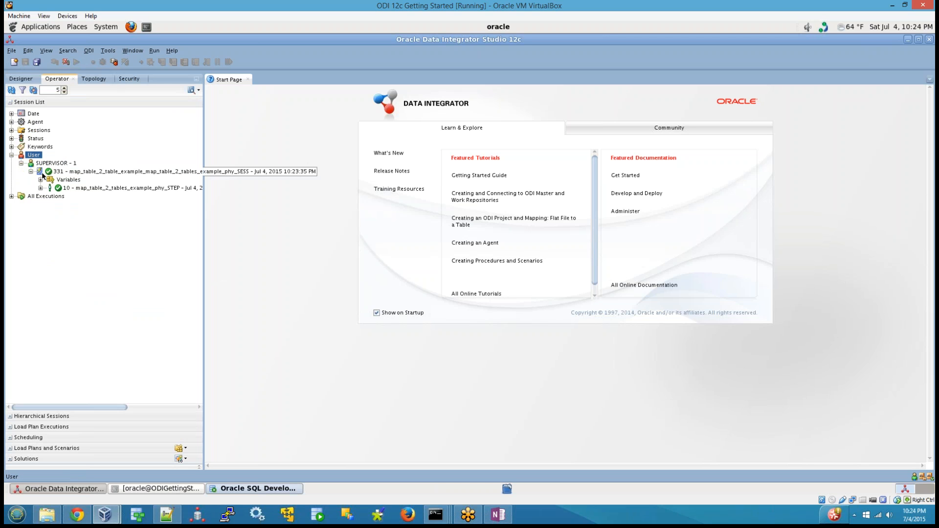
{"action": "left_click", "coordinate": [54, 171]}
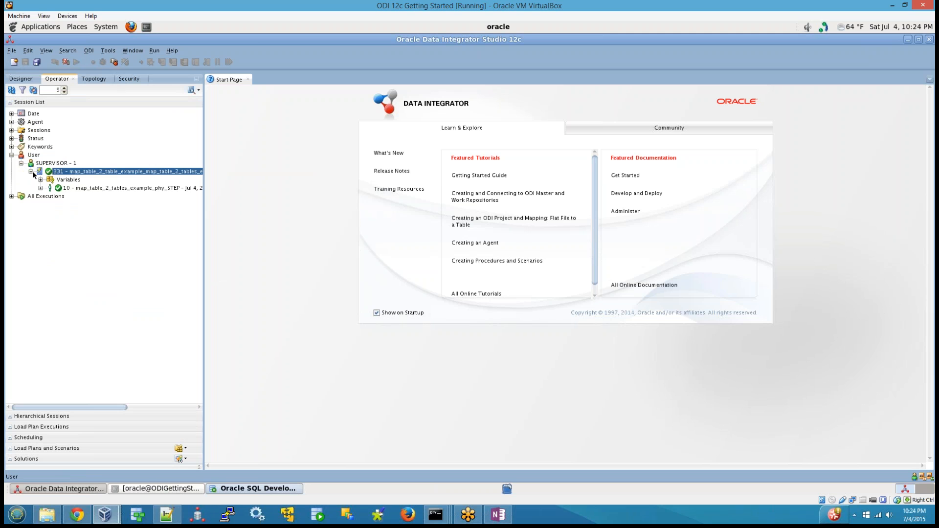
{"action": "left_click", "coordinate": [30, 172]}
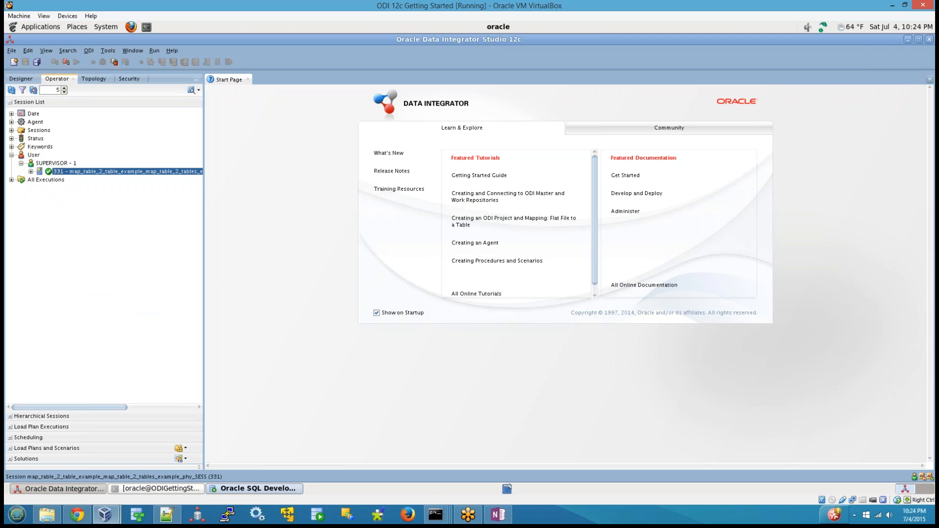
Expand the session's step to inspect its MAP_BEGIN, MAP_MAIN and MAP_CLEANUP tasks, widening the navigator for the full names.
{"action": "left_click", "coordinate": [31, 171]}
{"action": "left_click", "coordinate": [41, 187]}
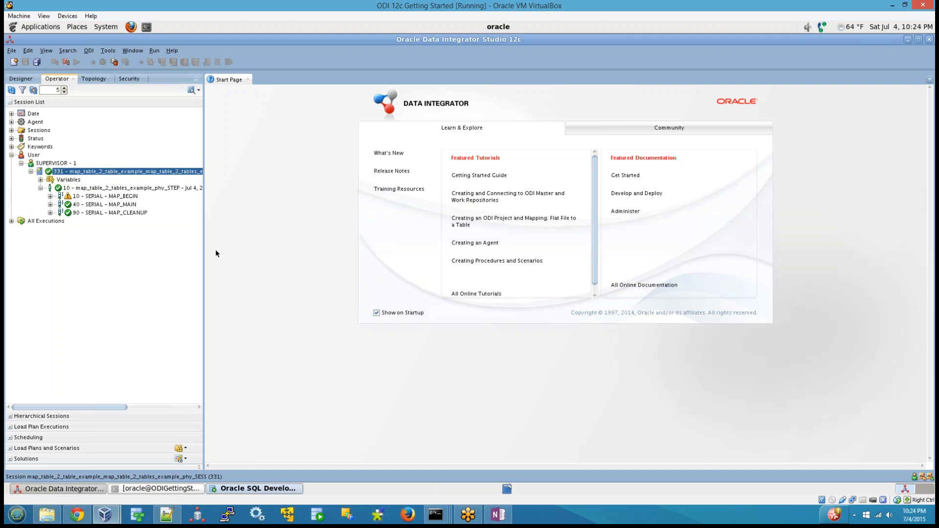
{"action": "left_click_drag", "start_coordinate": [204, 249], "coordinate": [289, 250]}
{"action": "left_click", "coordinate": [50, 213]}
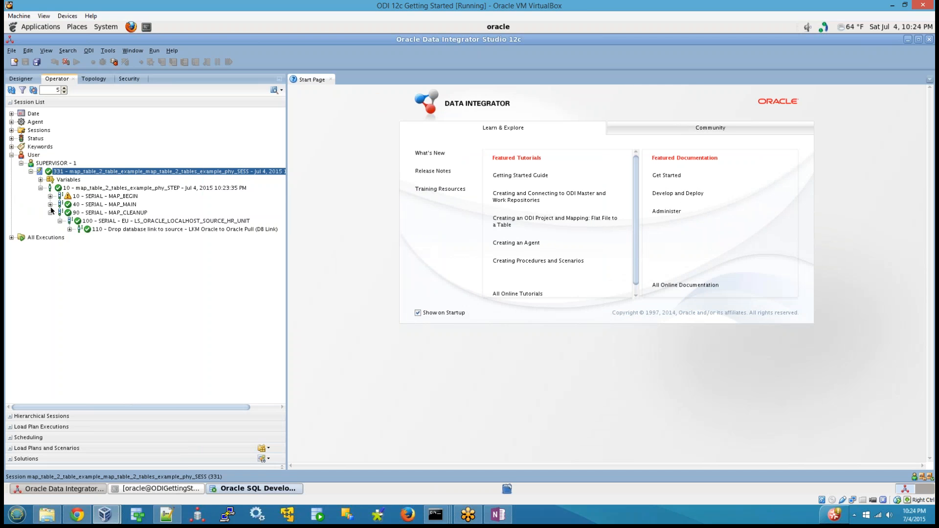
{"action": "left_click", "coordinate": [50, 204]}
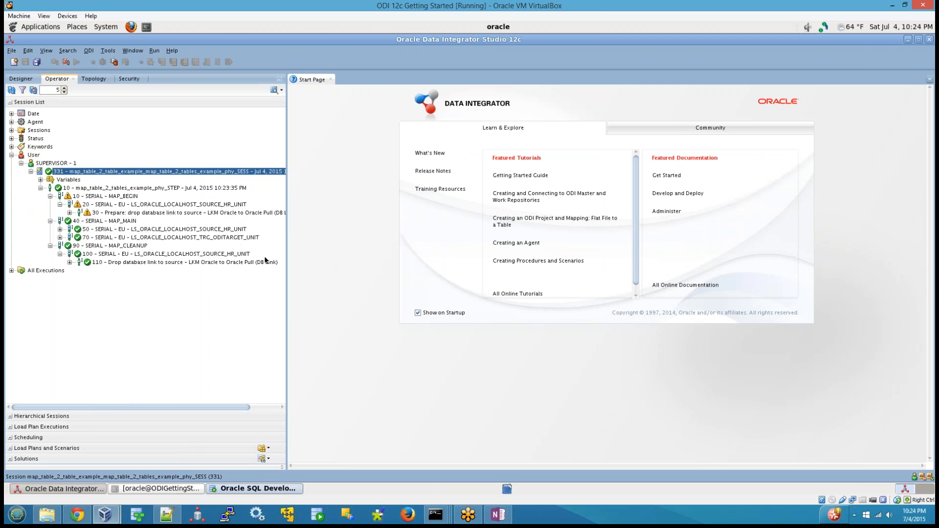
Switch to SQL Developer, connect to oditarget, and browse the data of the EMPLOYEES_TRG table.
{"action": "left_click", "coordinate": [228, 489]}
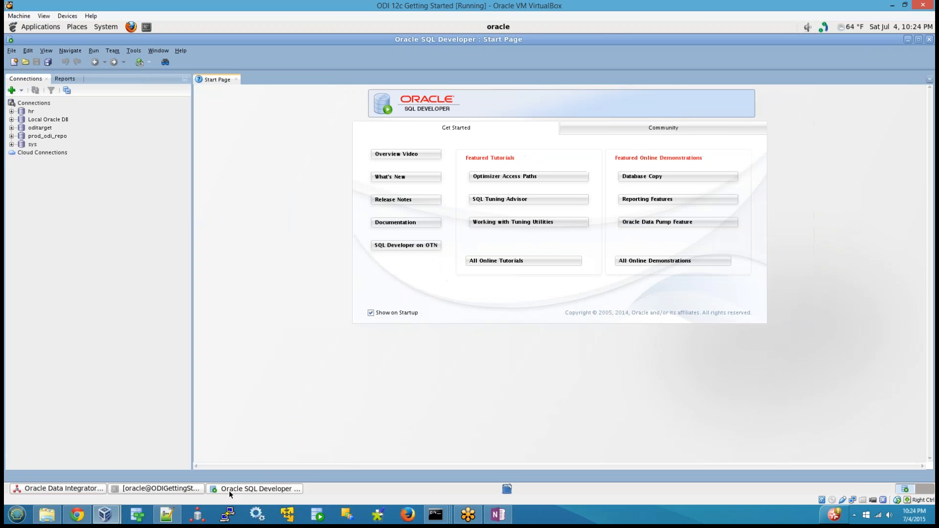
{"action": "left_click", "coordinate": [11, 129]}
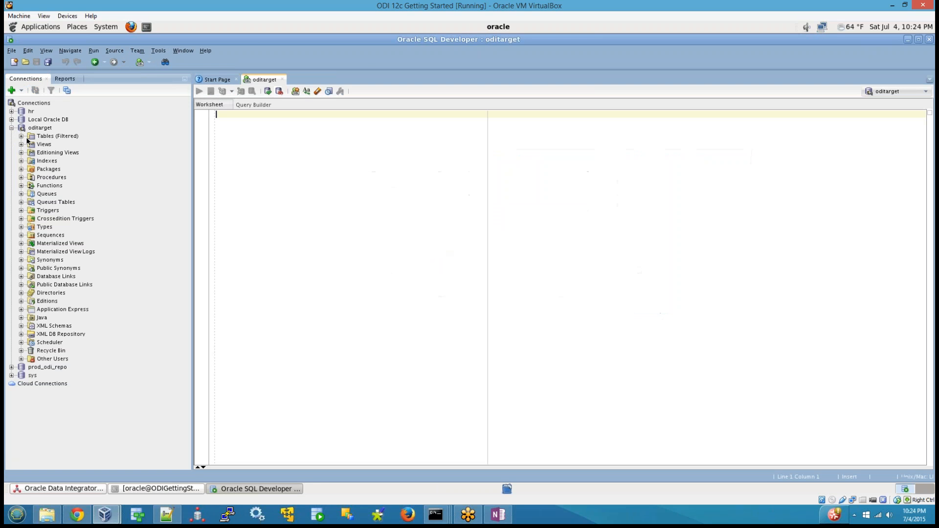
{"action": "left_click", "coordinate": [21, 136]}
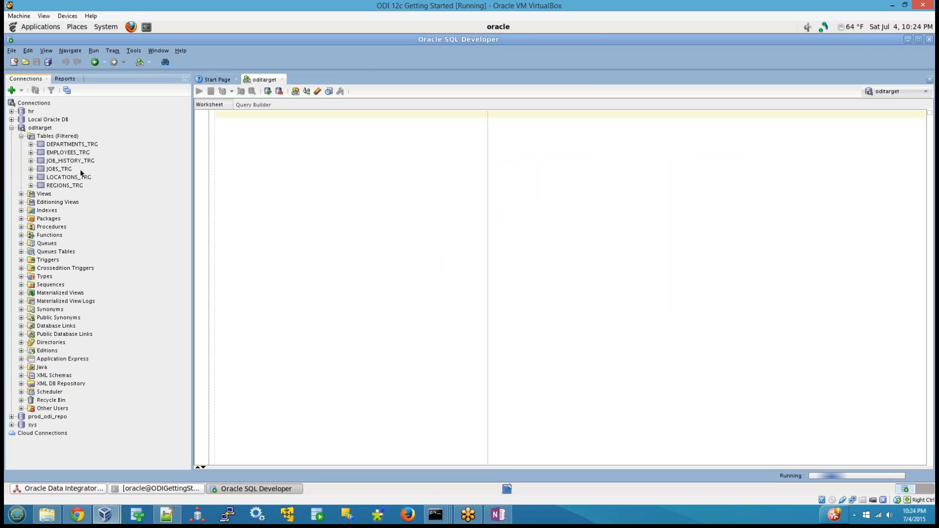
{"action": "left_click", "coordinate": [82, 152]}
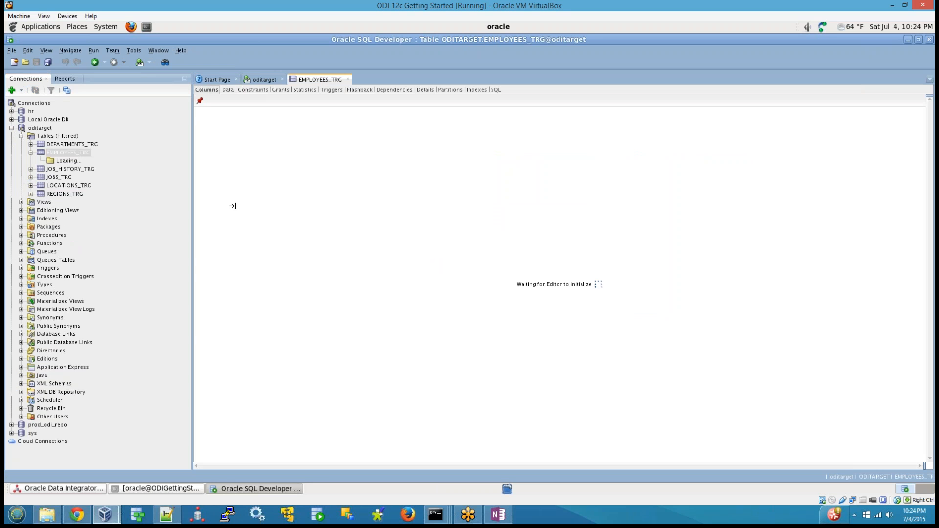
{"action": "left_click", "coordinate": [228, 90]}
{"action": "scroll", "coordinate": [304, 412], "scroll_direction": "down", "scroll_amount": 5}
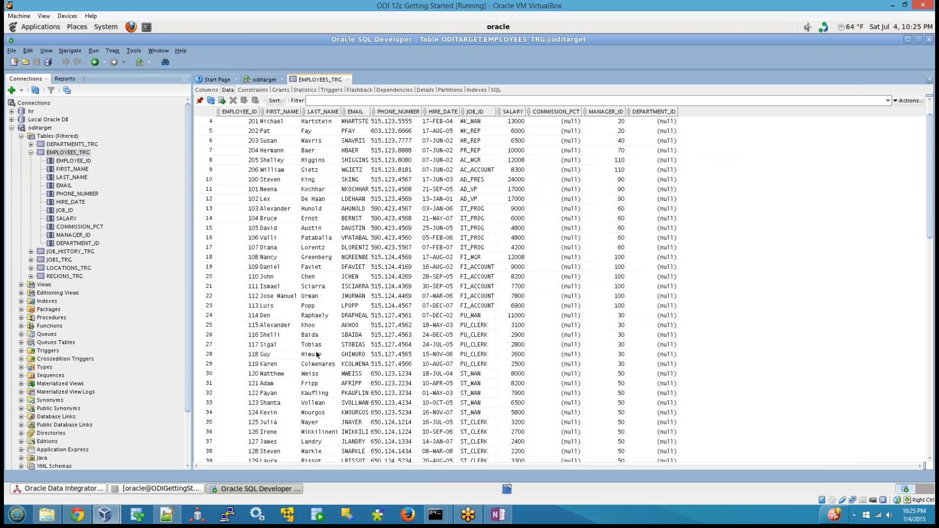
Count the rows of EMPLOYEES_TRG and return to ODI Studio to examine the session's record statistics.
{"action": "right_click", "coordinate": [336, 343]}
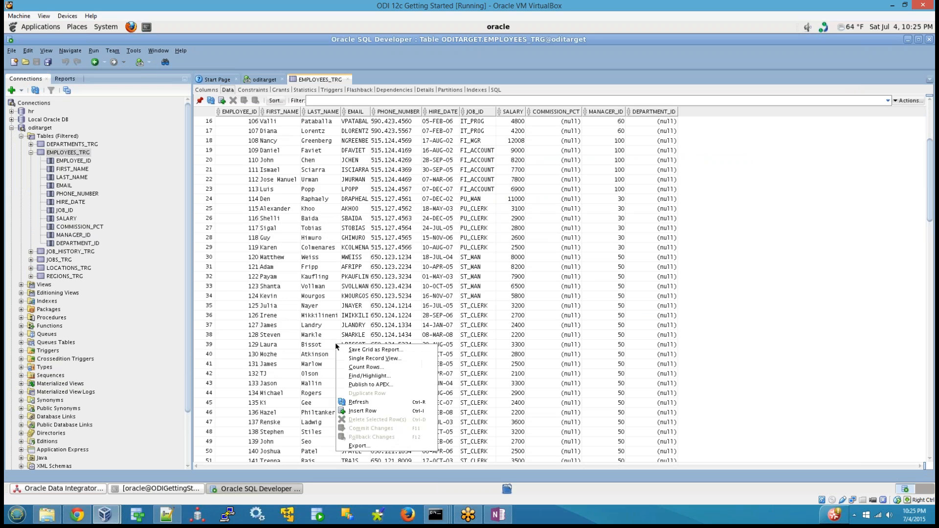
{"action": "left_click", "coordinate": [360, 367]}
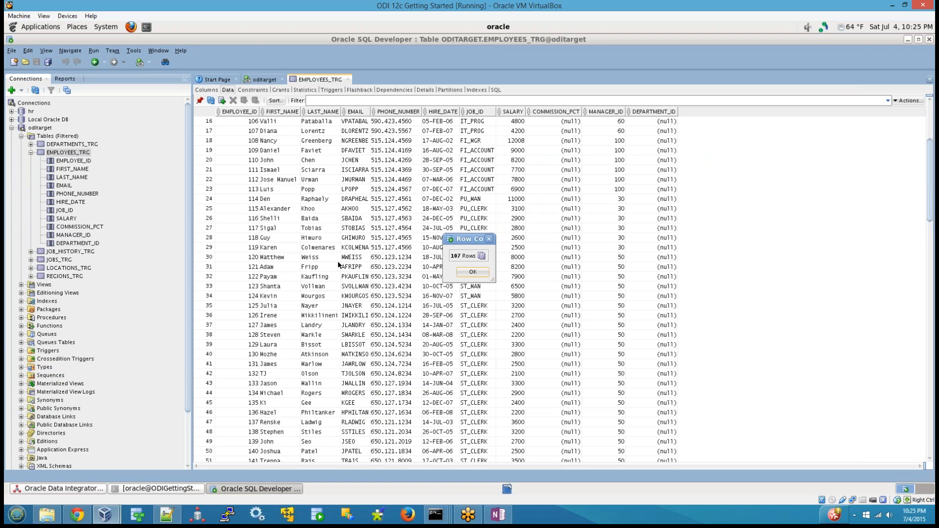
{"action": "left_click", "coordinate": [469, 272]}
{"action": "scroll", "coordinate": [443, 353], "scroll_direction": "down", "scroll_amount": 10}
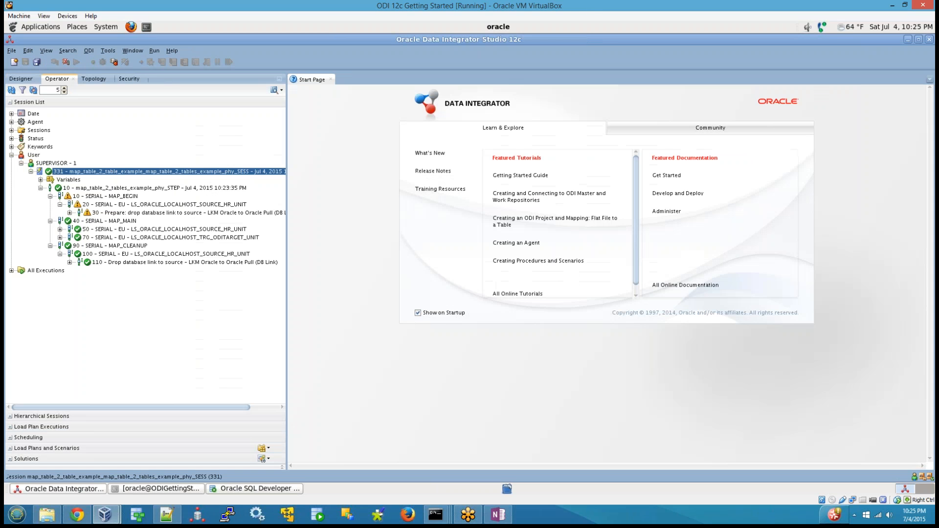
{"action": "left_click", "coordinate": [84, 489]}
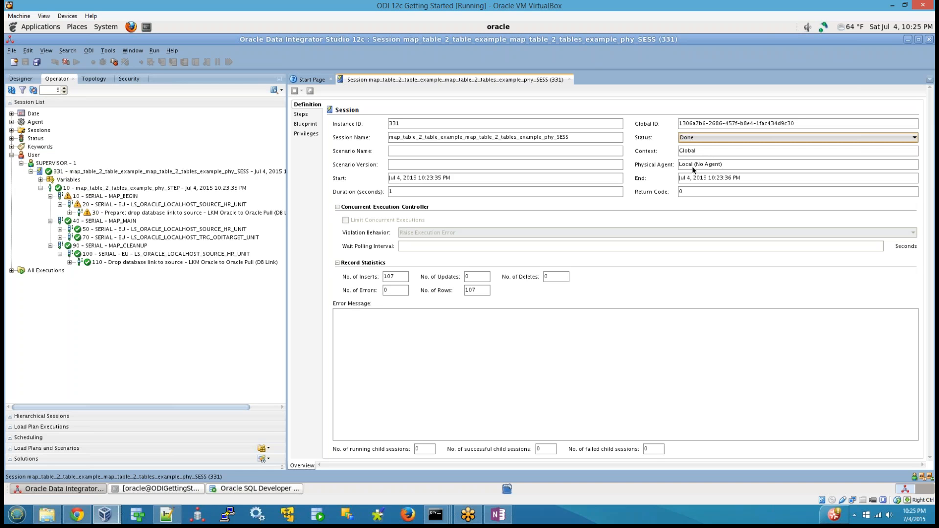
Reopen the run settings of map_table_2_table_example from the project tree, keep Local (No Agent) as logical agent, and accept the run.
{"action": "left_click", "coordinate": [19, 79]}
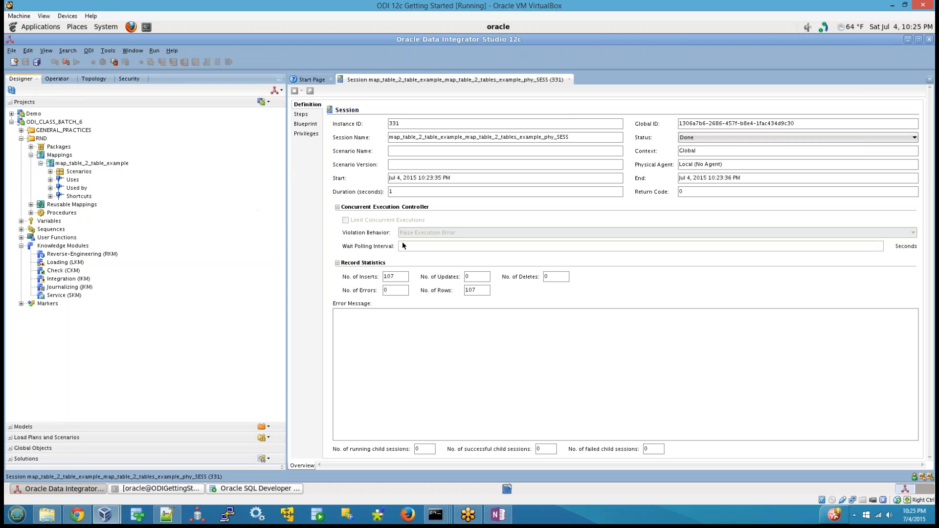
{"action": "right_click", "coordinate": [83, 165]}
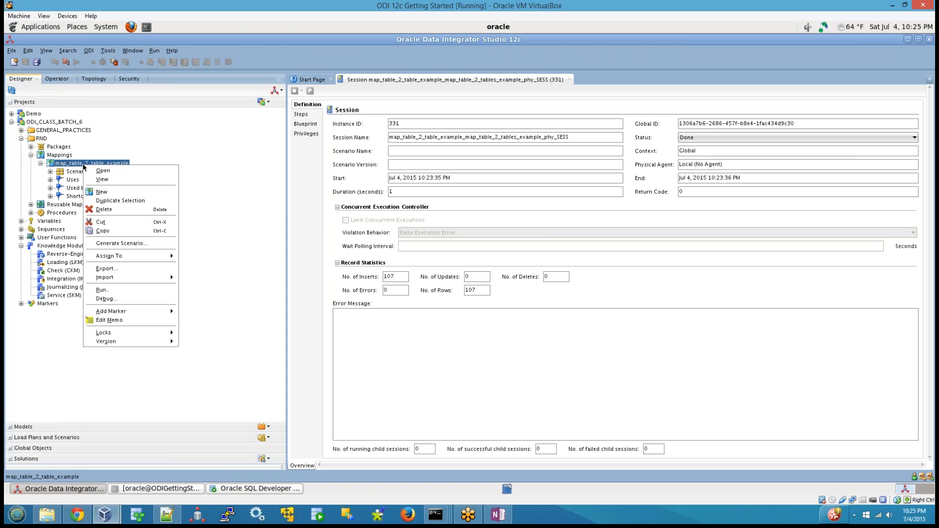
{"action": "left_click", "coordinate": [113, 289]}
{"action": "left_click", "coordinate": [482, 254]}
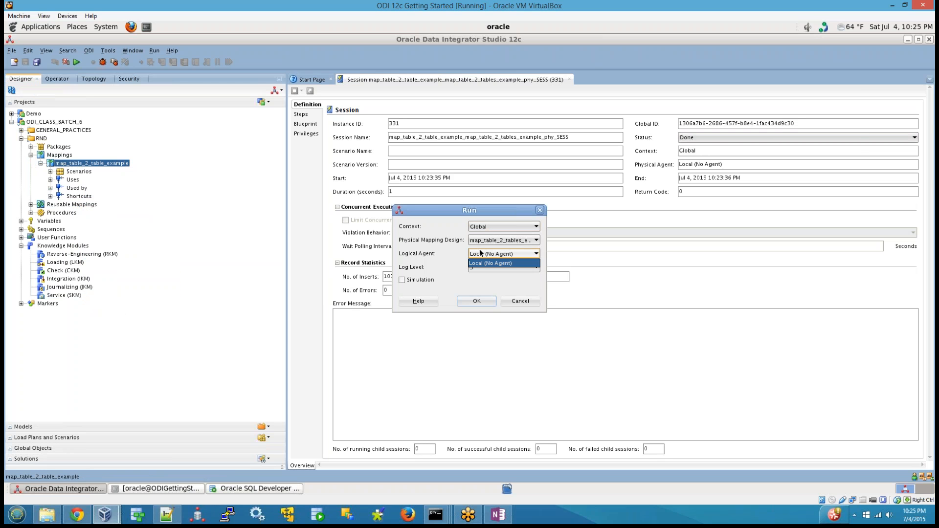
{"action": "left_click", "coordinate": [479, 260]}
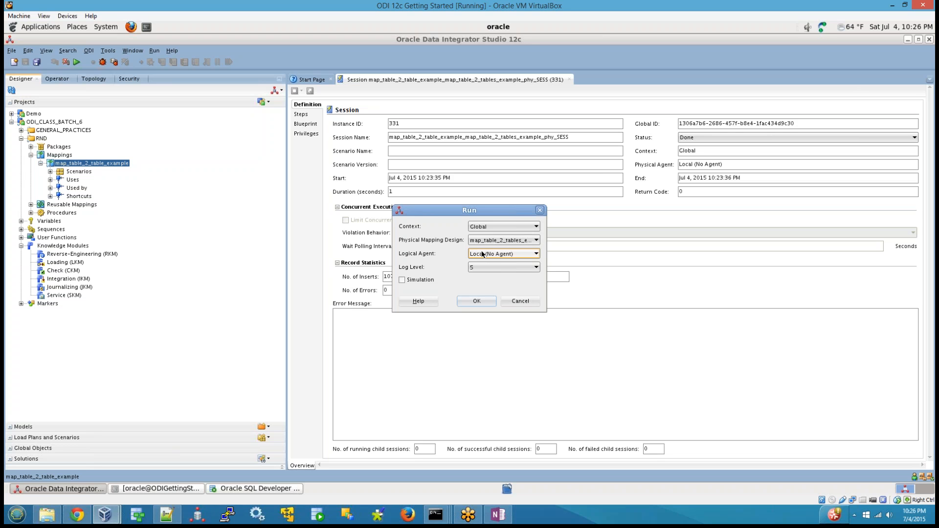
{"action": "left_click", "coordinate": [490, 254]}
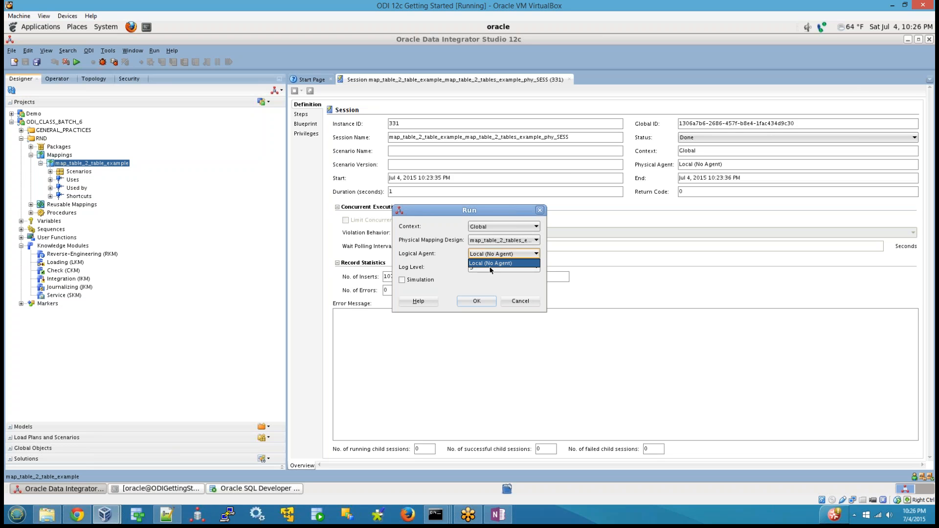
{"action": "left_click", "coordinate": [518, 254]}
{"action": "left_click", "coordinate": [476, 300]}
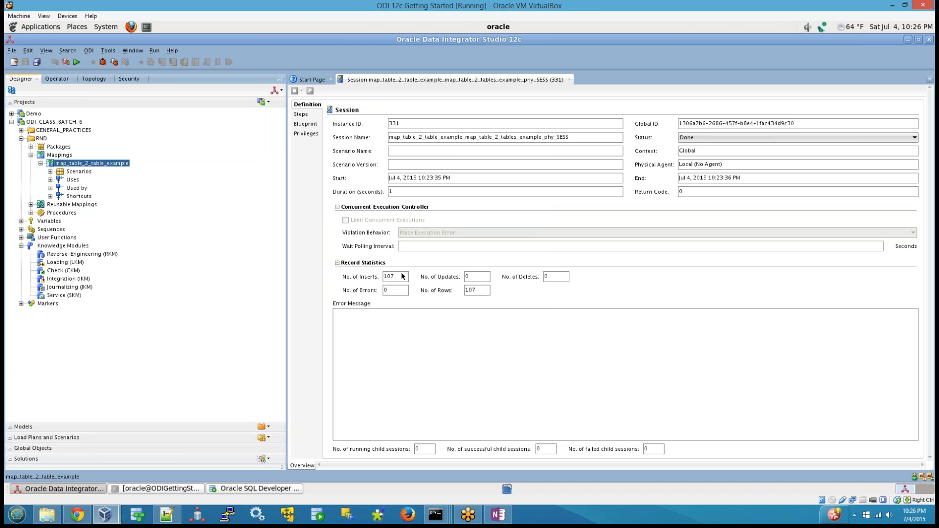
Examine the session's record statistics for inserts, updates, deletes, errors and rows.
{"action": "double_click", "coordinate": [403, 275]}
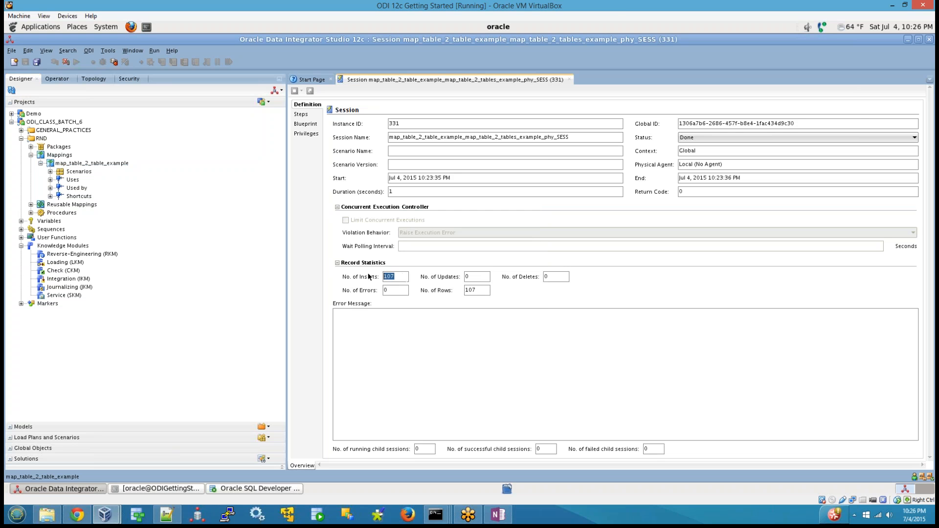
{"action": "double_click", "coordinate": [483, 279]}
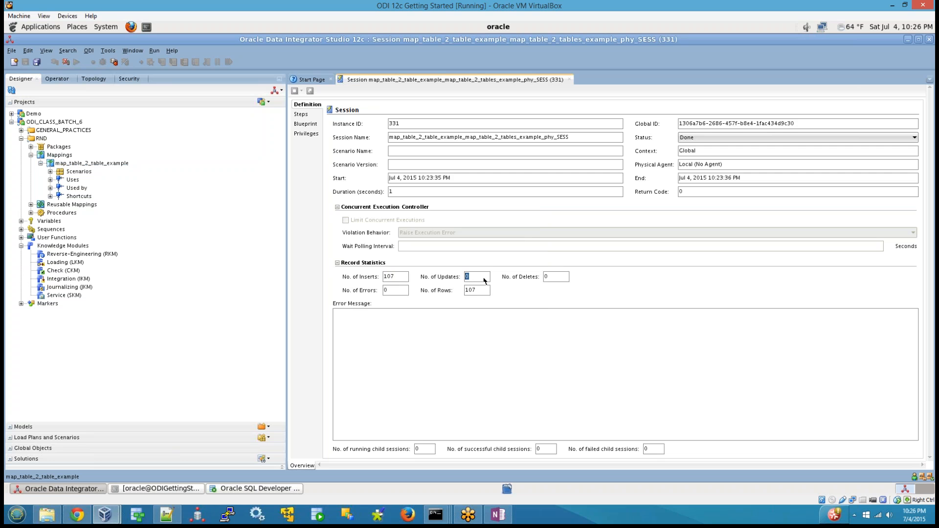
{"action": "double_click", "coordinate": [554, 277]}
{"action": "double_click", "coordinate": [404, 290]}
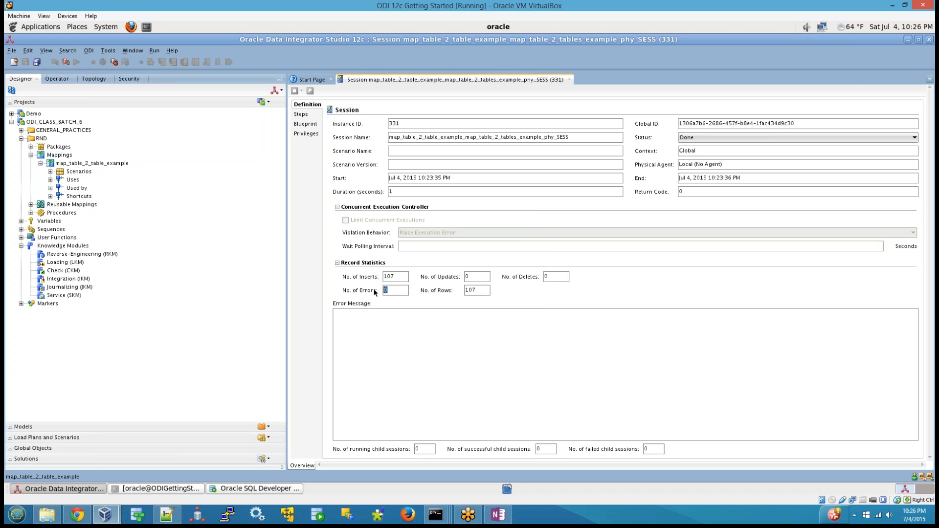
{"action": "double_click", "coordinate": [484, 291]}
Show the session's step hierarchy and expand map_table_2_tables_example_phy_STEP down to the units under MAP_BEGIN, MAP_MAIN and MAP_CLEANUP.
{"action": "left_click", "coordinate": [57, 79]}
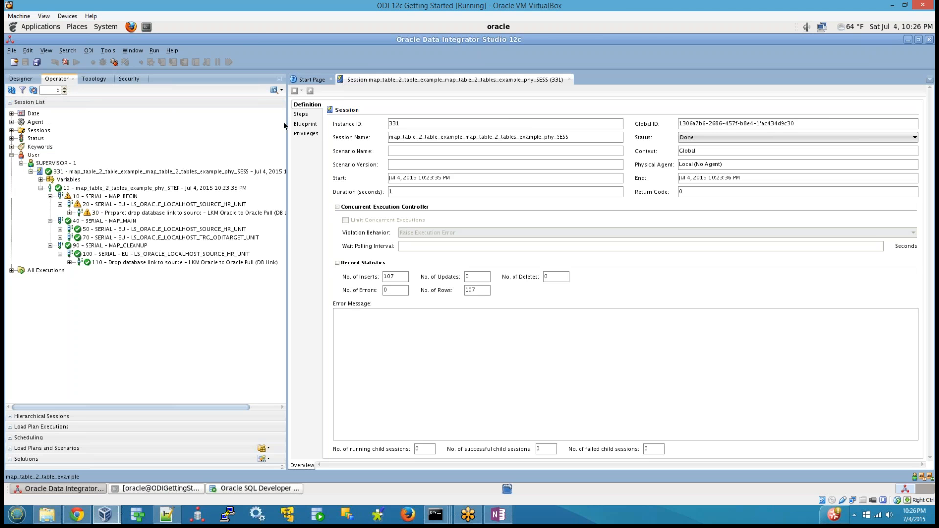
{"action": "left_click", "coordinate": [300, 114]}
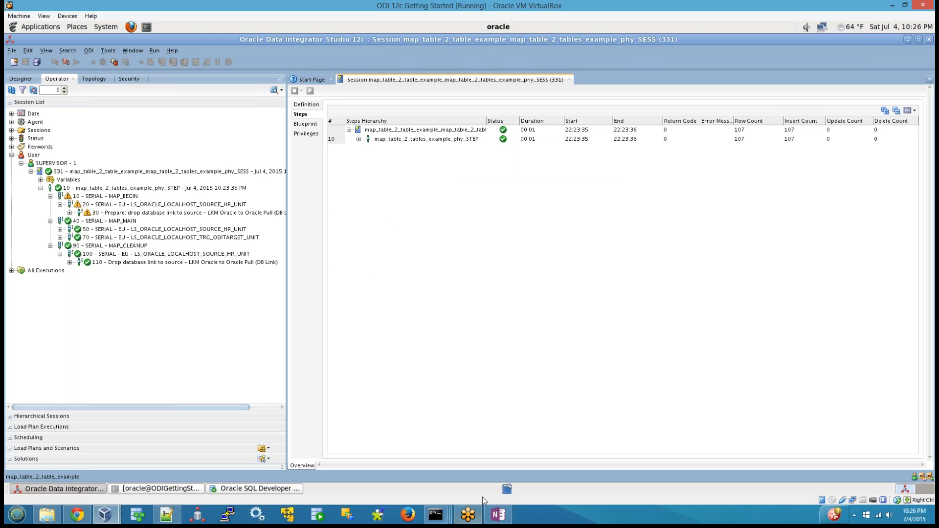
{"action": "left_click", "coordinate": [359, 139]}
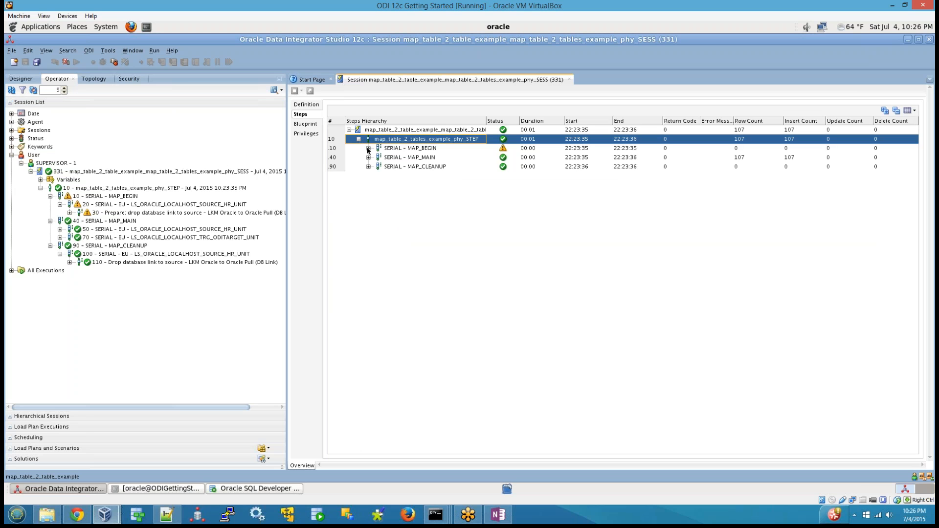
{"action": "left_click", "coordinate": [368, 148]}
{"action": "left_click", "coordinate": [368, 167]}
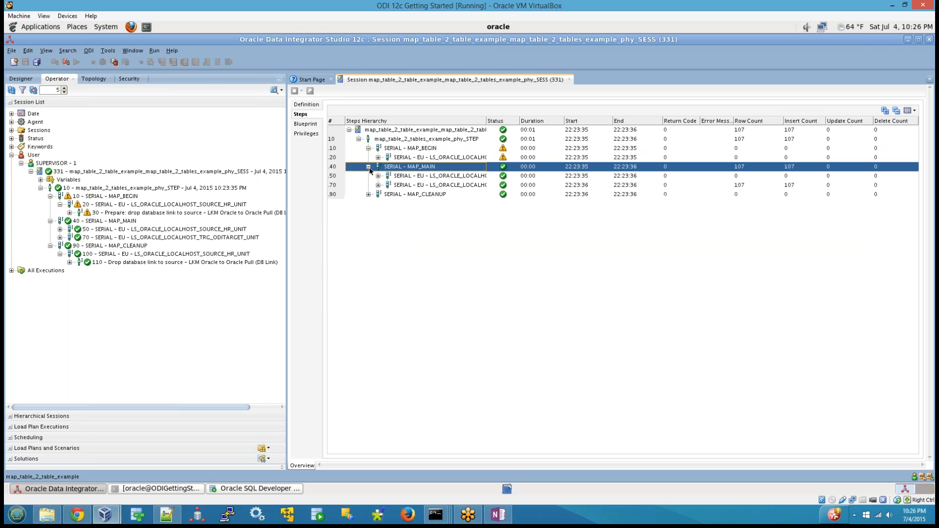
{"action": "left_click", "coordinate": [367, 194]}
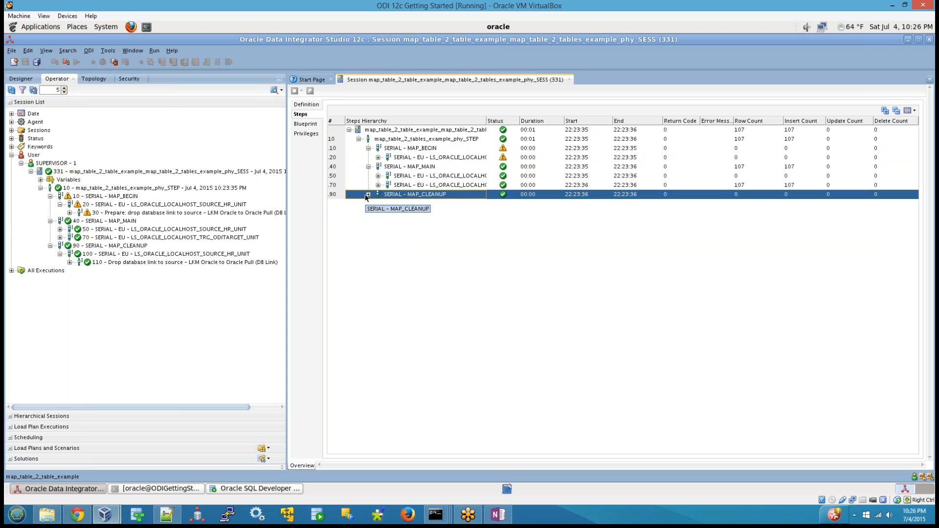
{"action": "left_click", "coordinate": [367, 194]}
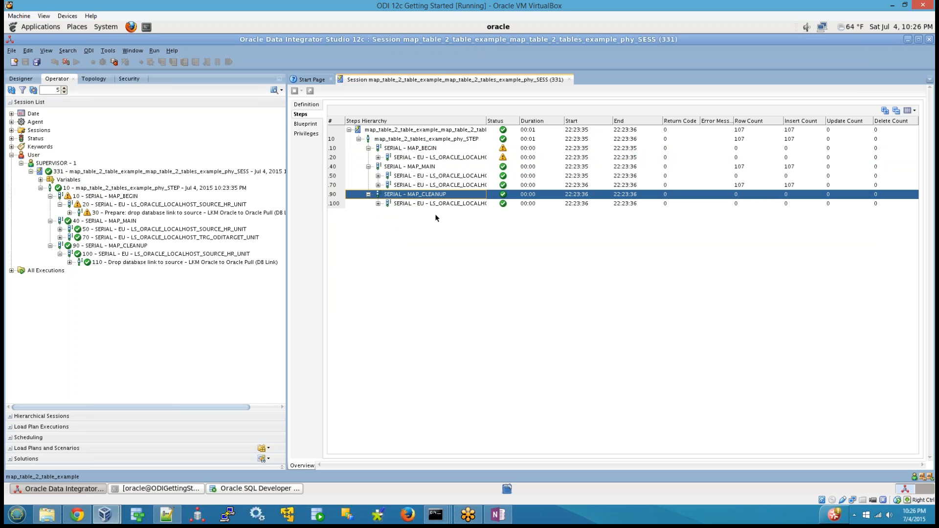
Review the MAP_BEGIN, MAP_MAIN and MAP_CLEANUP phases in the step hierarchy and expand both execution units under MAP_MAIN.
{"action": "left_click", "coordinate": [426, 150]}
{"action": "left_click", "coordinate": [431, 168]}
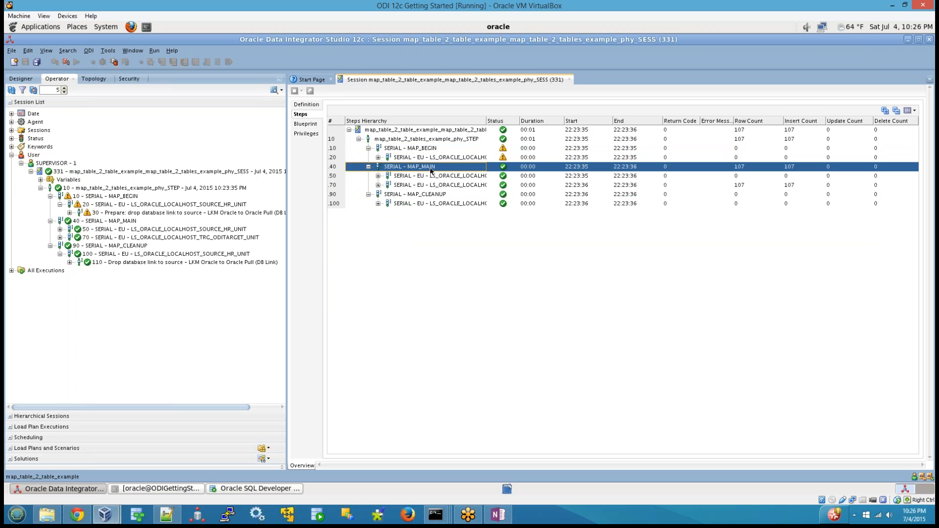
{"action": "left_click", "coordinate": [429, 196]}
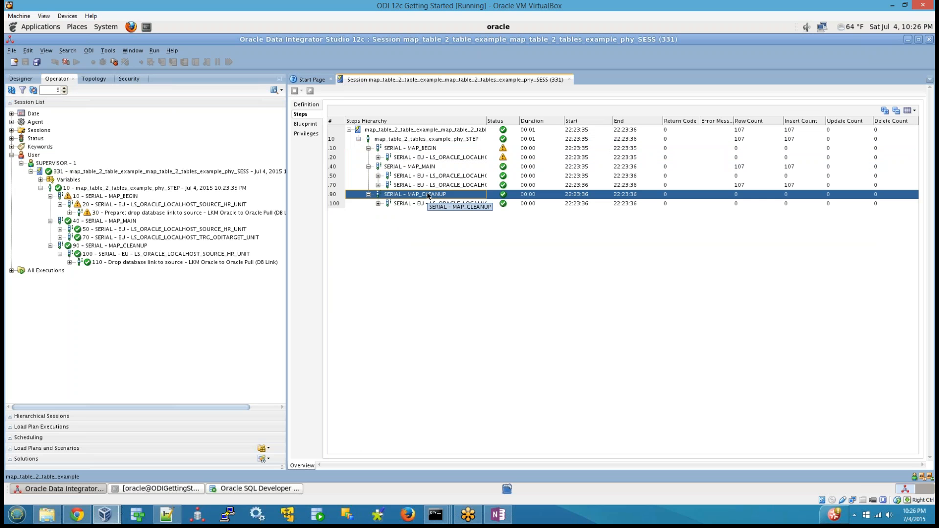
{"action": "left_click", "coordinate": [417, 150]}
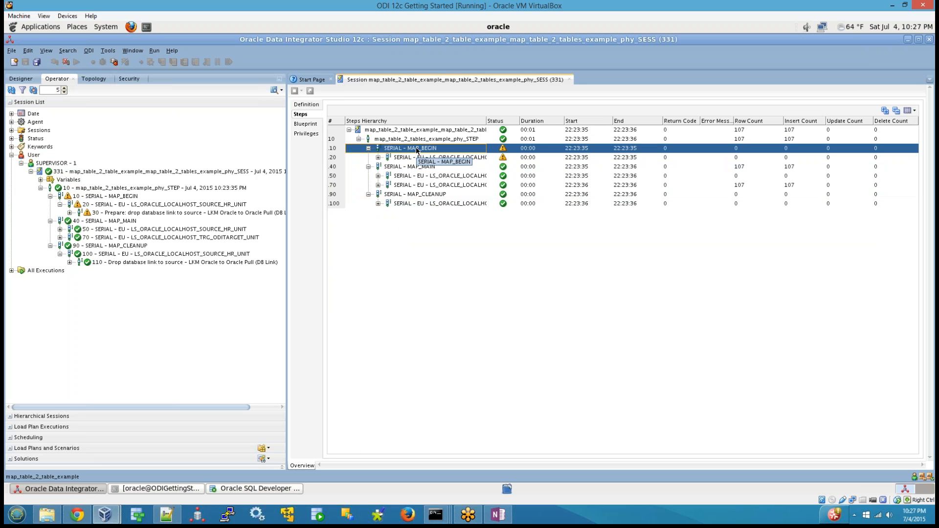
{"action": "left_click", "coordinate": [404, 167]}
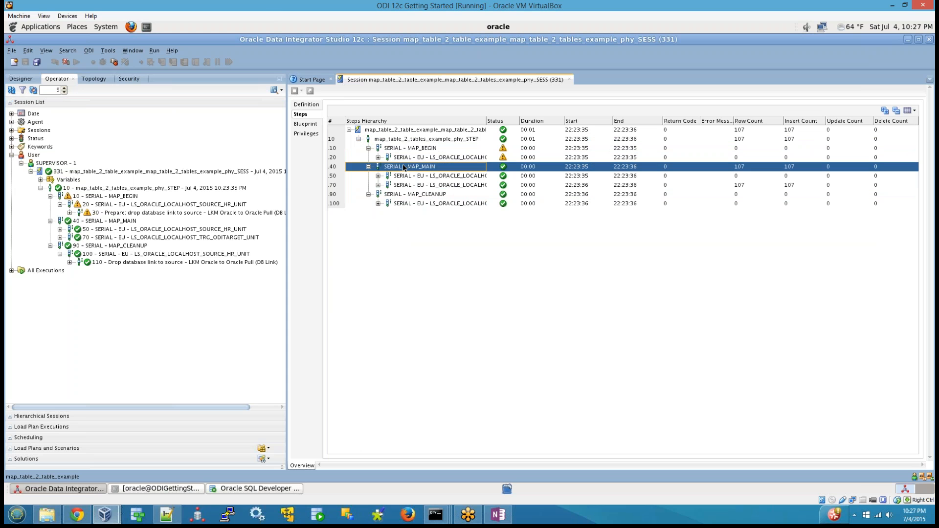
{"action": "left_click", "coordinate": [378, 176]}
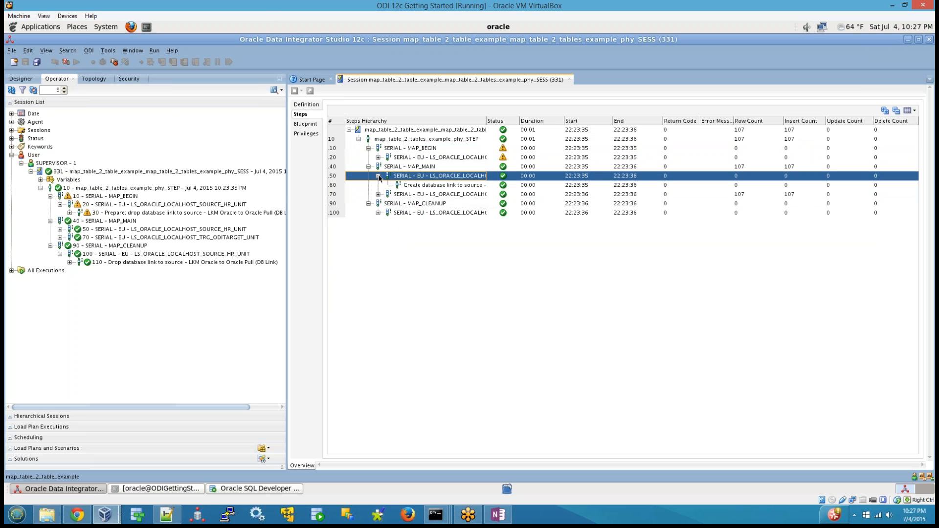
{"action": "left_click", "coordinate": [379, 195]}
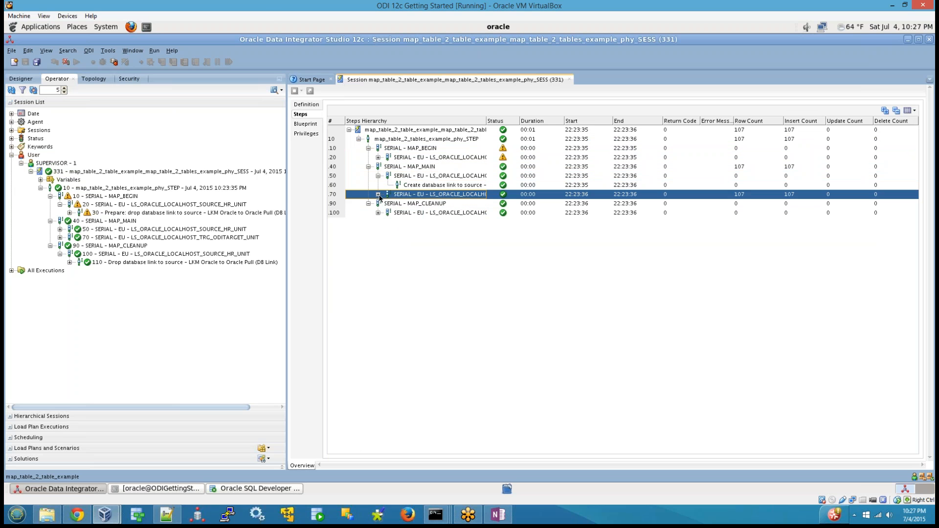
Inspect the target table in the executed code of the Load EMPLOYEES_TRG task, close it, and expand the MAP_CLEANUP unit.
{"action": "left_click", "coordinate": [434, 205]}
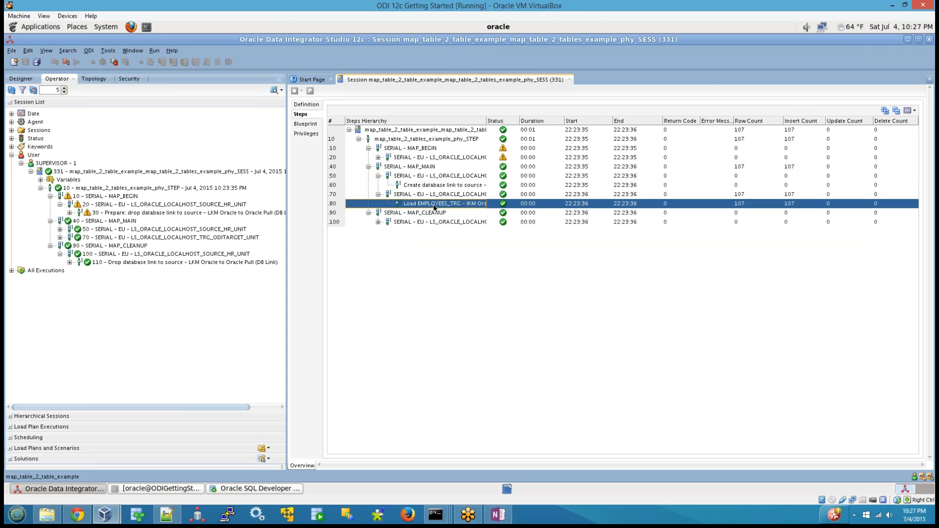
{"action": "double_click", "coordinate": [434, 204]}
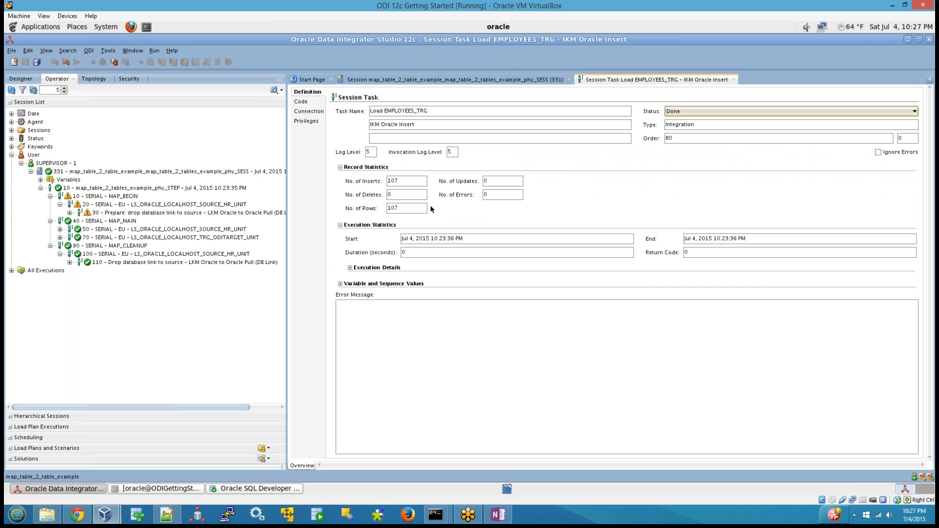
{"action": "left_click", "coordinate": [307, 104]}
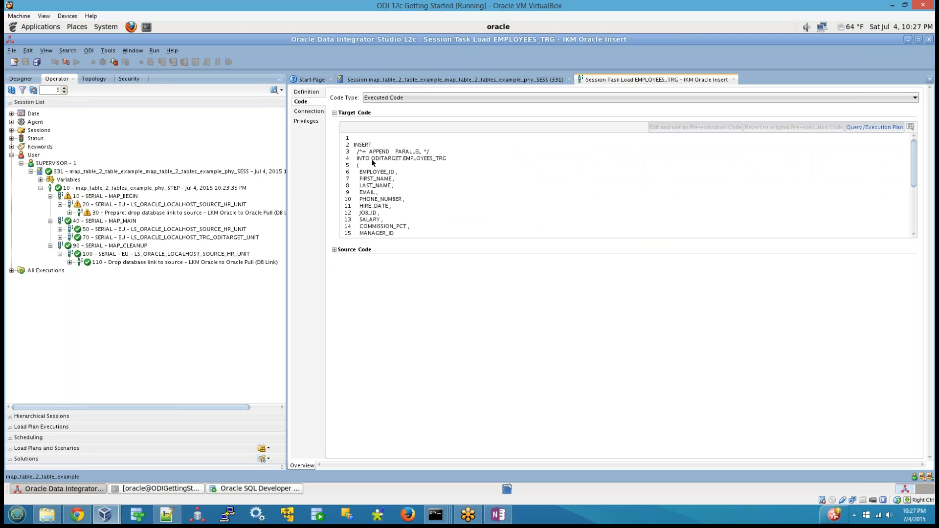
{"action": "left_click_drag", "start_coordinate": [371, 159], "coordinate": [474, 156]}
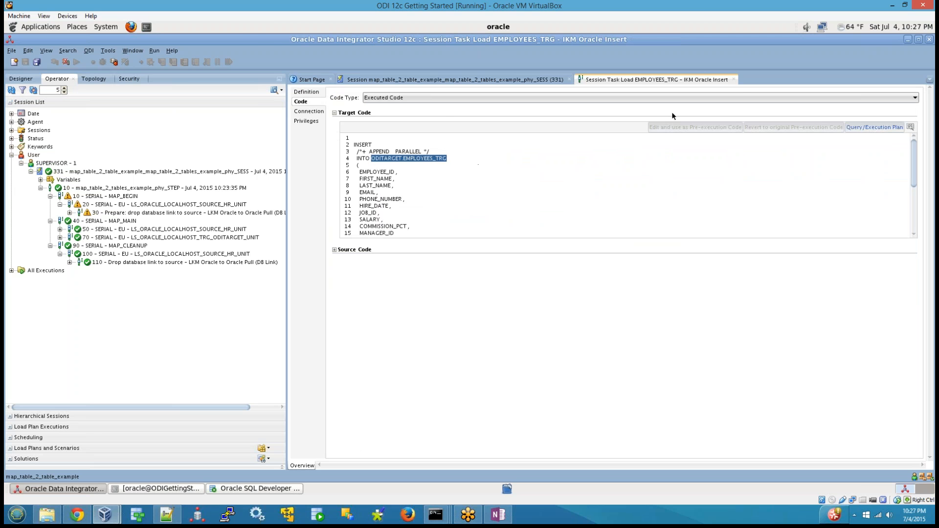
{"action": "left_click", "coordinate": [734, 80]}
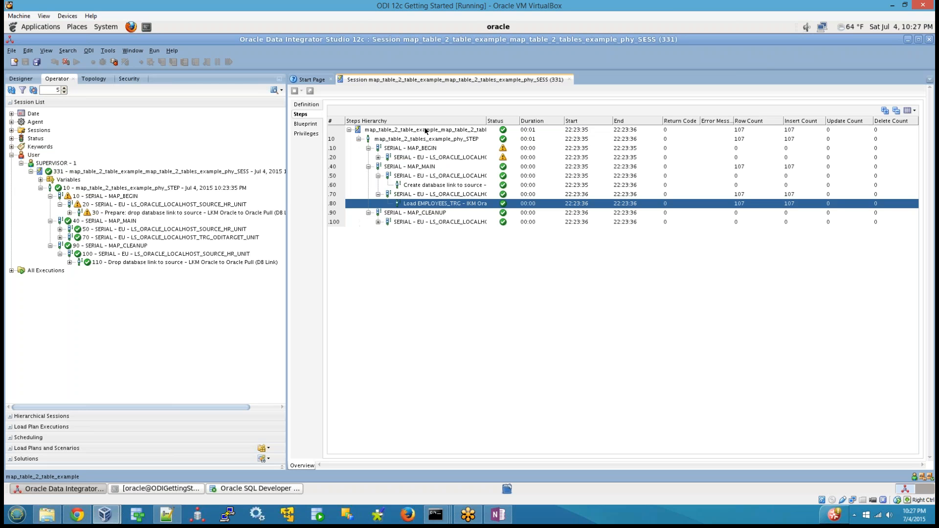
{"action": "left_click", "coordinate": [378, 222]}
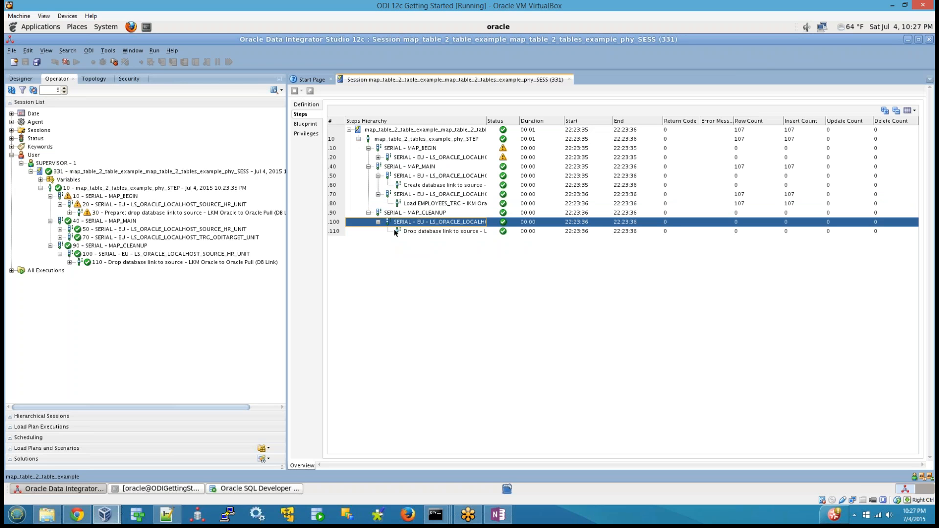
Switch to SQL Developer, connect to hr, and browse the data of the source EMPLOYEES table.
{"action": "left_click", "coordinate": [289, 489]}
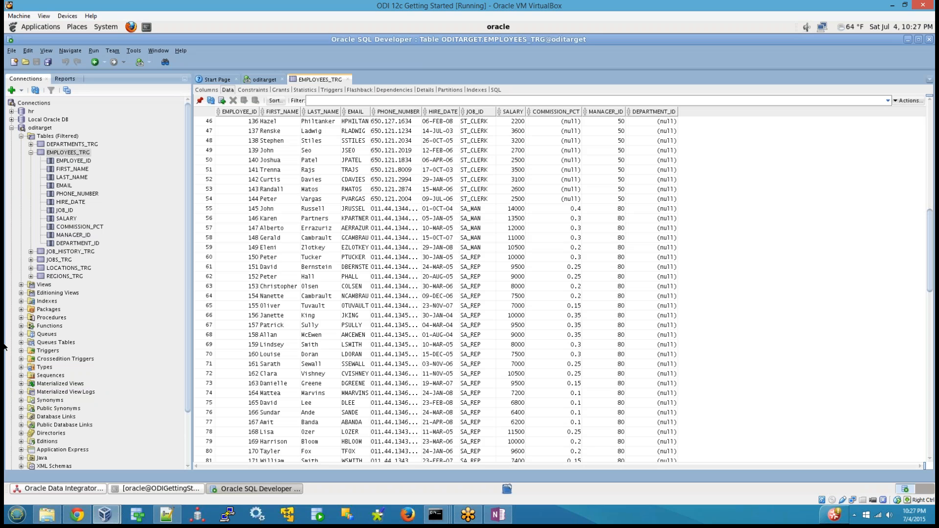
{"action": "left_click", "coordinate": [11, 128]}
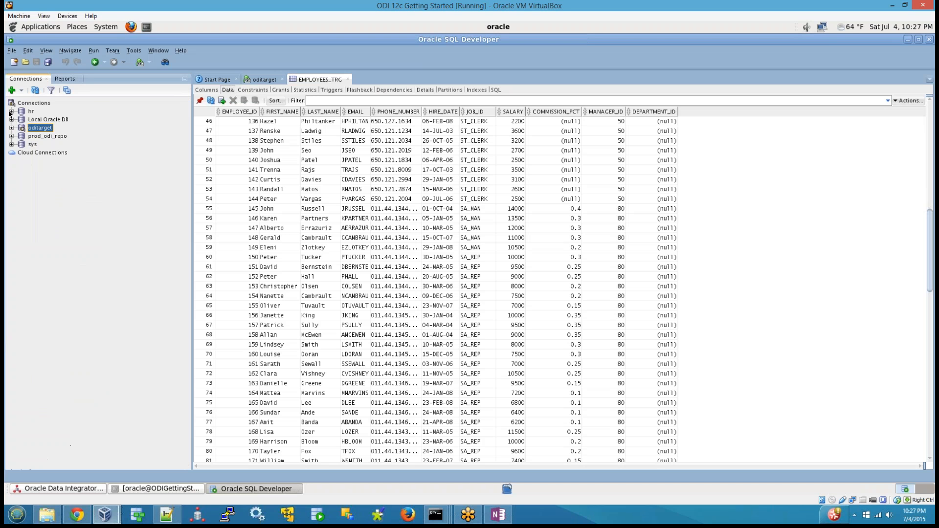
{"action": "left_click", "coordinate": [12, 111]}
{"action": "left_click", "coordinate": [21, 120]}
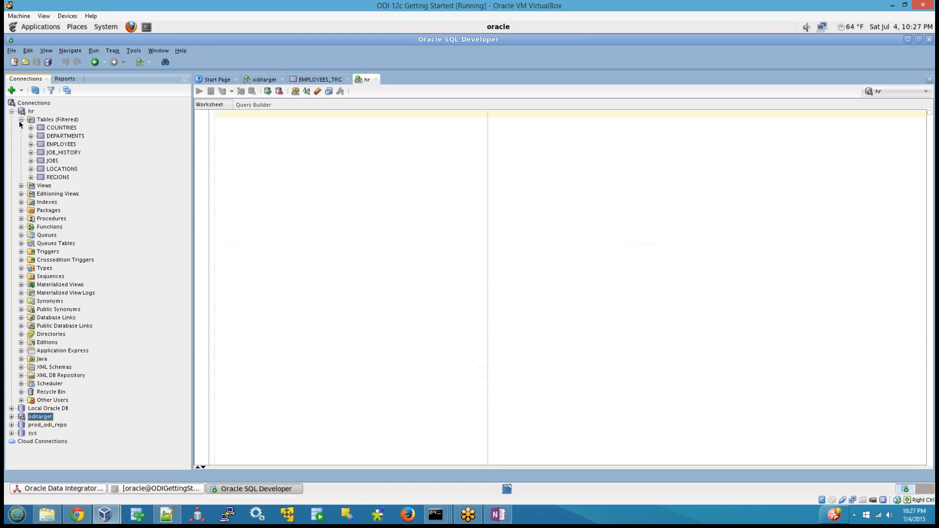
{"action": "left_click", "coordinate": [54, 143]}
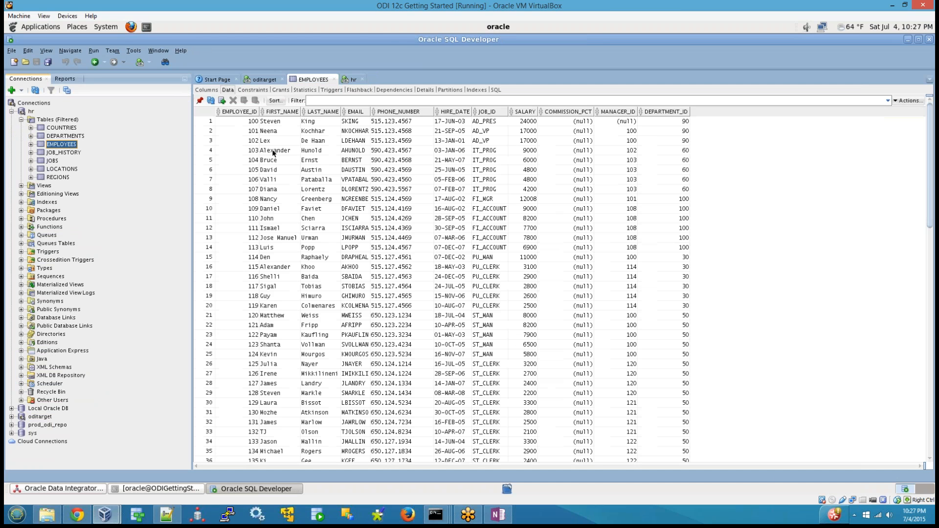
Count the rows of the source EMPLOYEES table, then collapse the hr tables and expand the oditarget connection.
{"action": "right_click", "coordinate": [270, 162]}
{"action": "left_click", "coordinate": [295, 184]}
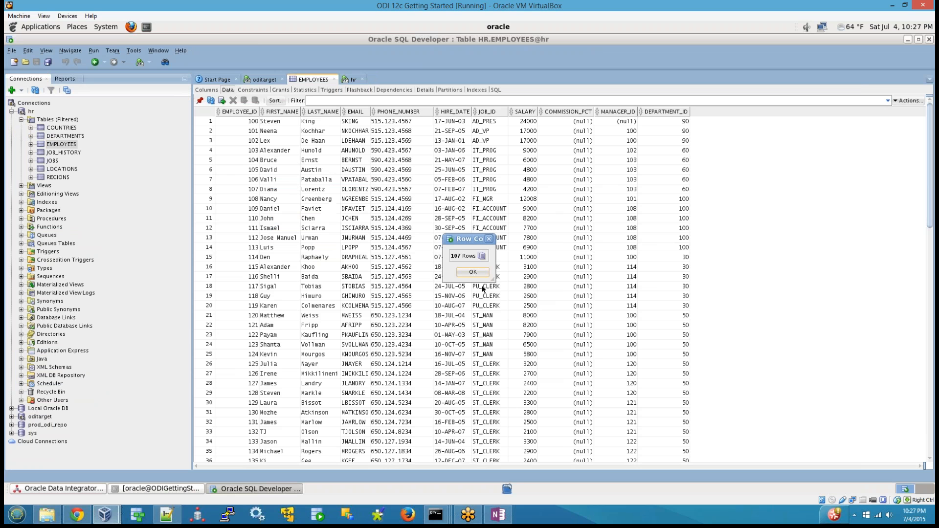
{"action": "left_click", "coordinate": [473, 272]}
{"action": "left_click", "coordinate": [21, 120]}
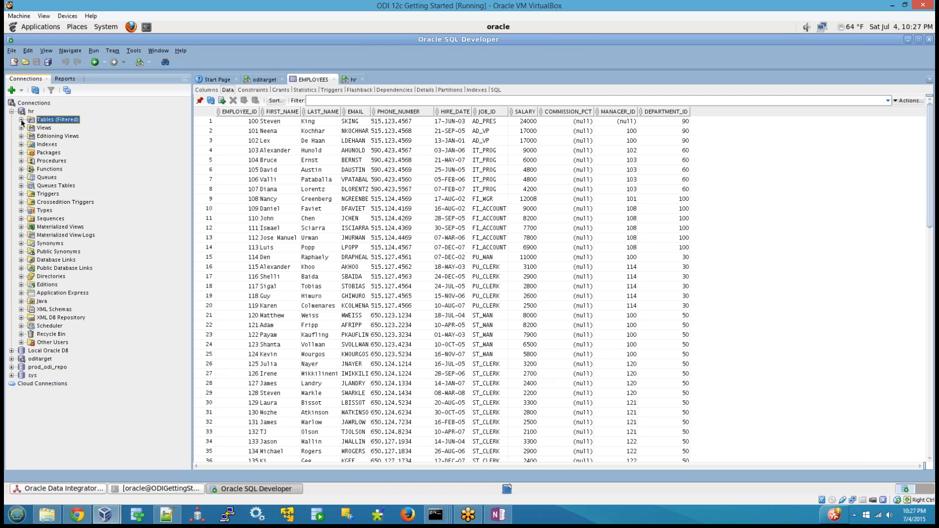
{"action": "left_click", "coordinate": [11, 359]}
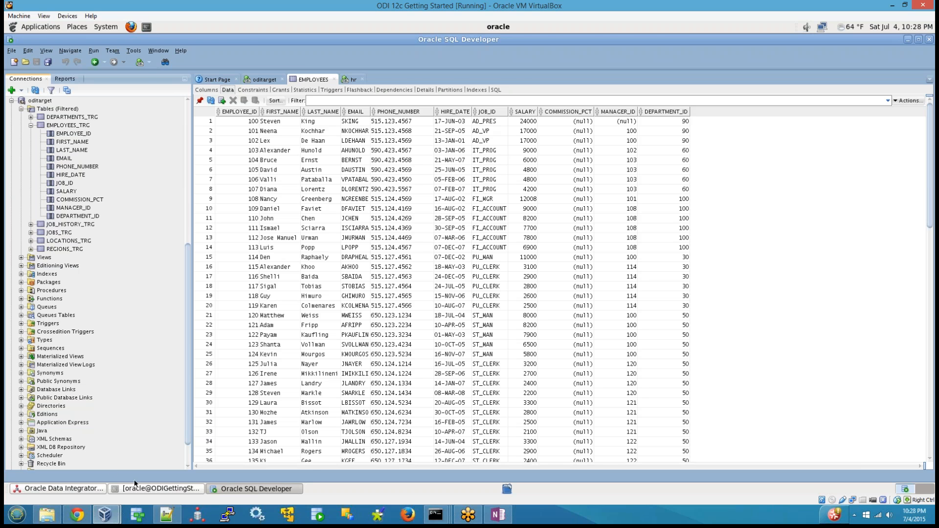
Return to ODI Studio and go through the MAP_BEGIN, MAP_MAIN and MAP_CLEANUP phases of the session again.
{"action": "left_click", "coordinate": [85, 489]}
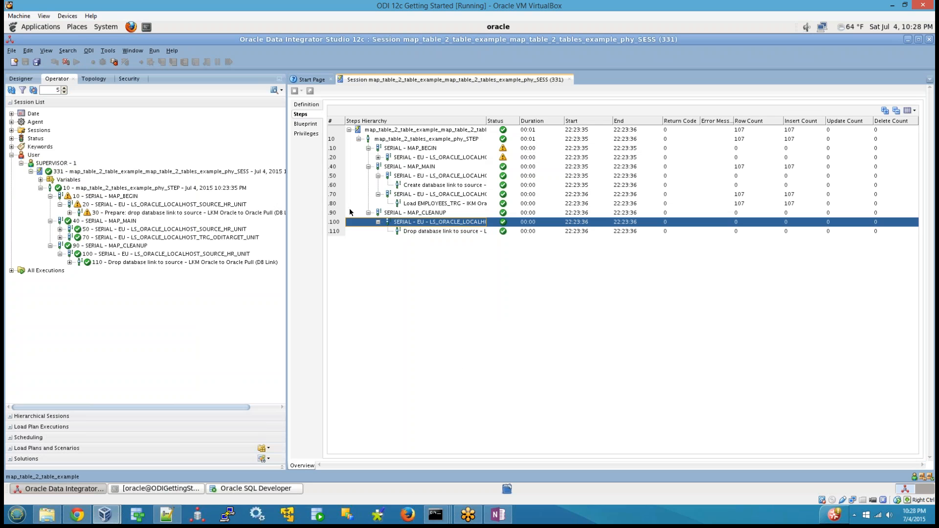
{"action": "left_click", "coordinate": [421, 148]}
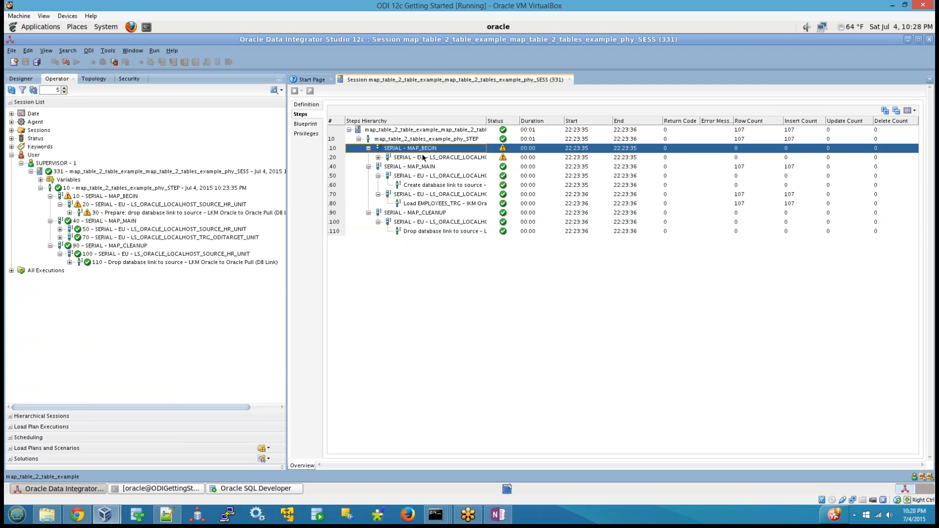
{"action": "left_click", "coordinate": [423, 168]}
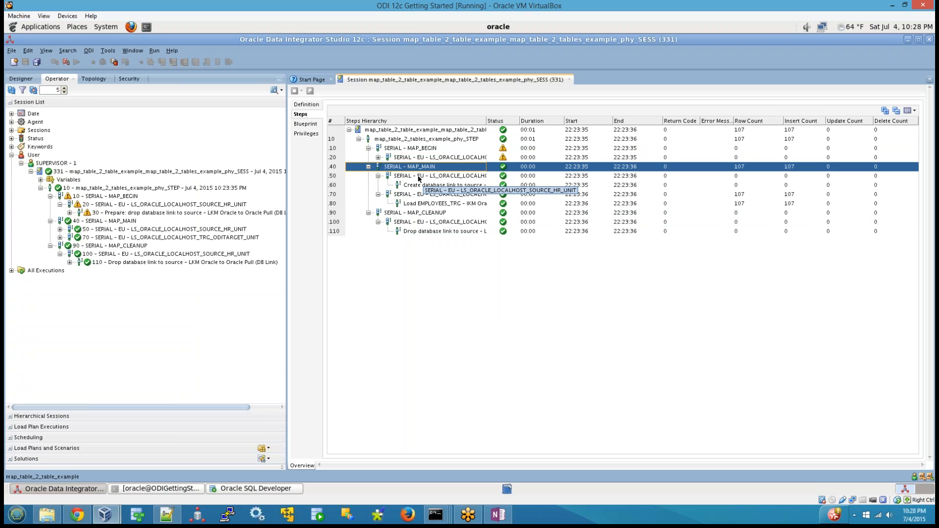
{"action": "left_click", "coordinate": [431, 213]}
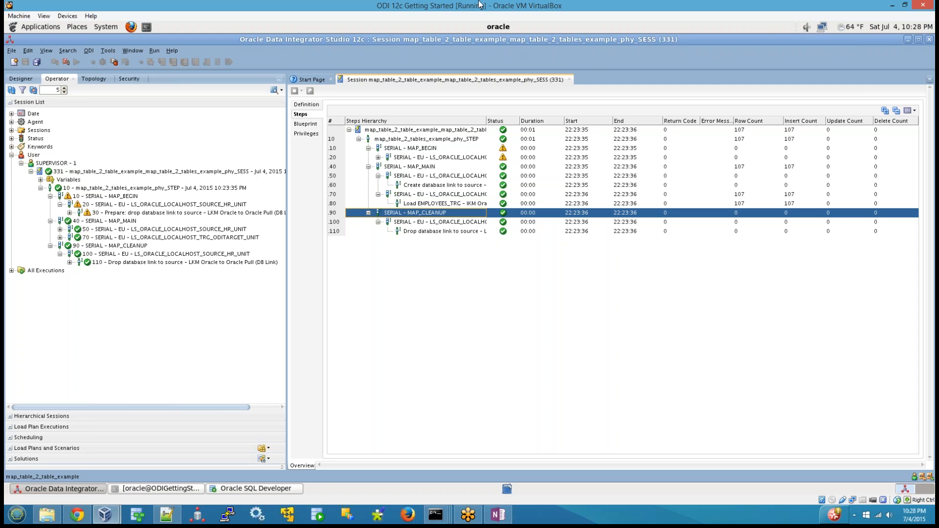
View the details of the LS_ORACLE_LOCALHOST_SOURCE_HR_UNIT task under MAP_MAIN, and close the task and session editors.
{"action": "left_click", "coordinate": [141, 232]}
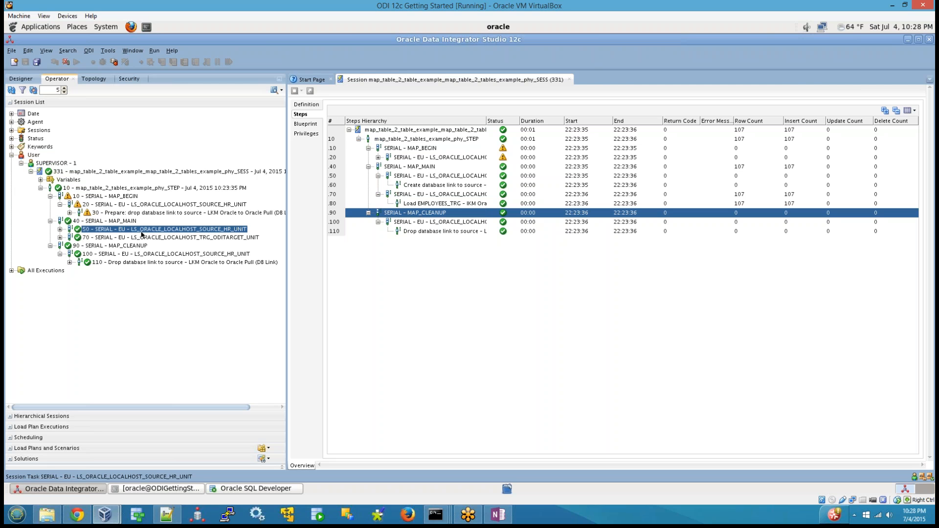
{"action": "double_click", "coordinate": [115, 230]}
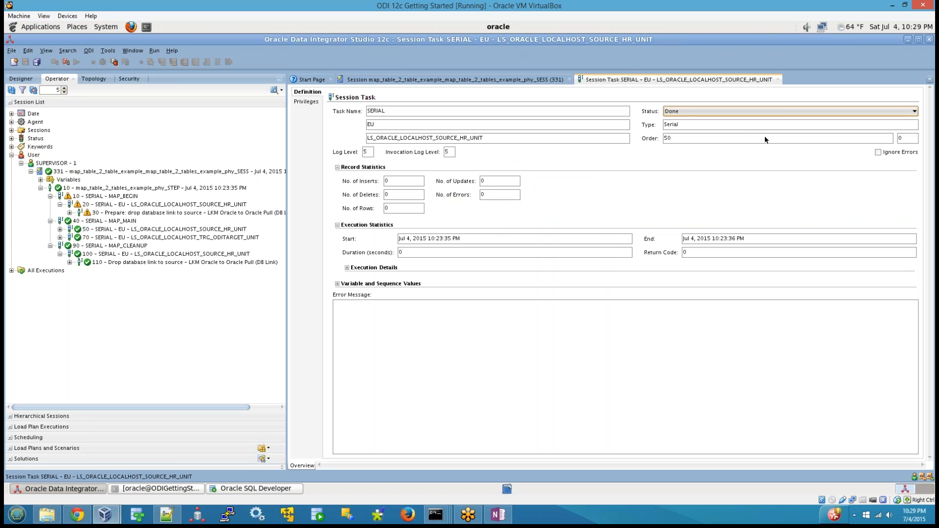
{"action": "left_click", "coordinate": [778, 80]}
{"action": "left_click", "coordinate": [569, 79]}
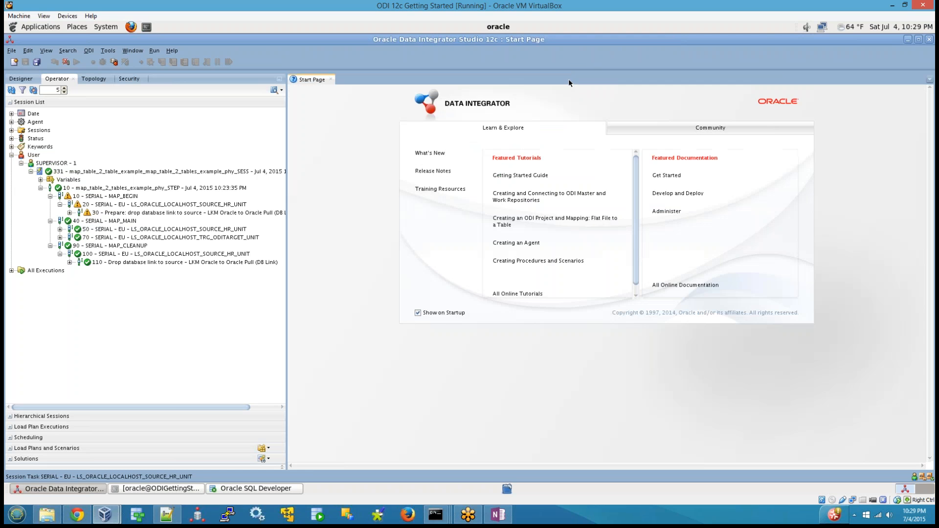
Expand both MAP_MAIN units in the session list to show their database link and load tasks.
{"action": "left_click", "coordinate": [59, 228]}
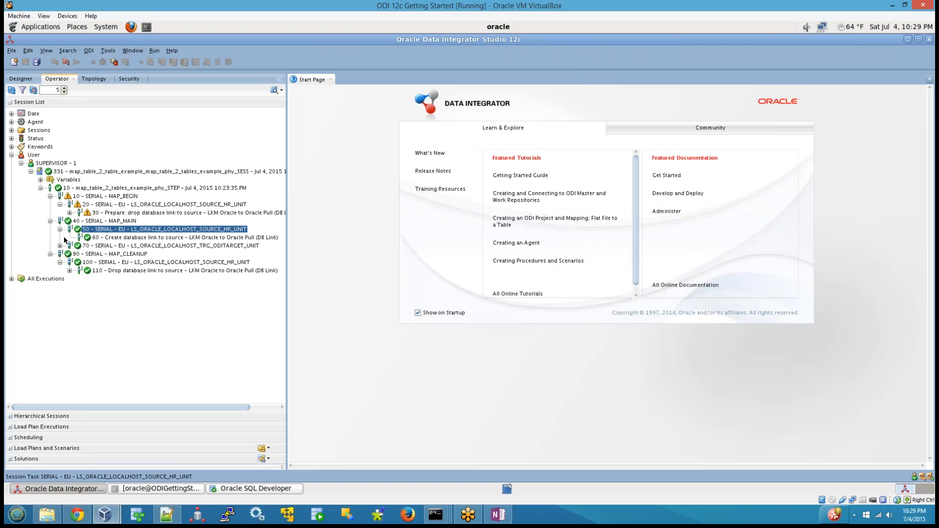
{"action": "left_click", "coordinate": [60, 246]}
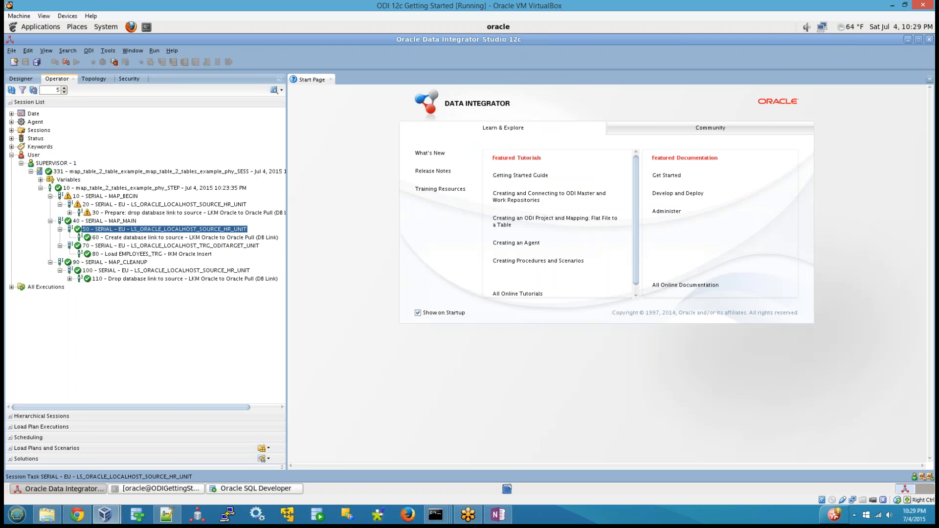
Review the executed target and source code of the Load EMPLOYEES_TRG task under MAP_MAIN, then close its editor.
{"action": "left_click", "coordinate": [144, 254]}
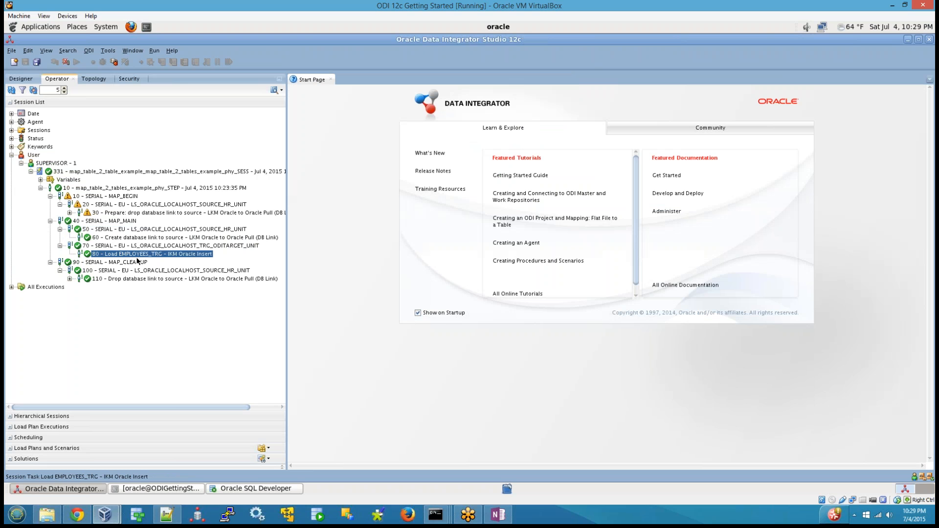
{"action": "double_click", "coordinate": [138, 255]}
{"action": "left_click", "coordinate": [301, 102]}
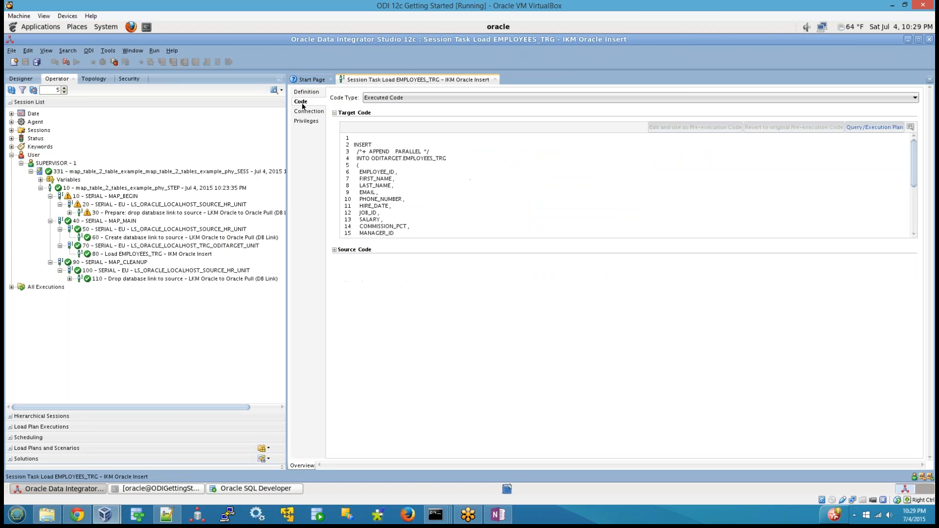
{"action": "left_click", "coordinate": [335, 250]}
{"action": "left_click_drag", "start_coordinate": [354, 145], "coordinate": [427, 254]}
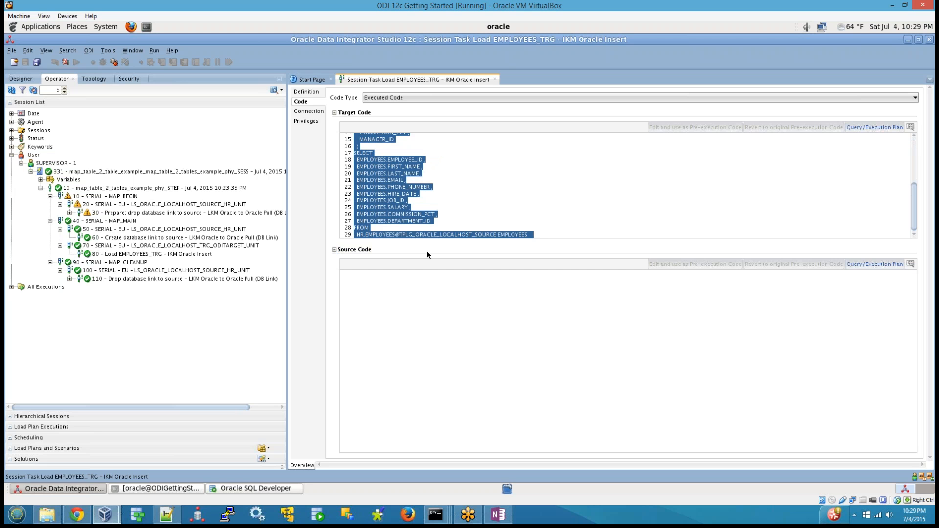
{"action": "left_click", "coordinate": [392, 206]}
{"action": "scroll", "coordinate": [391, 207], "scroll_direction": "up", "scroll_amount": 5}
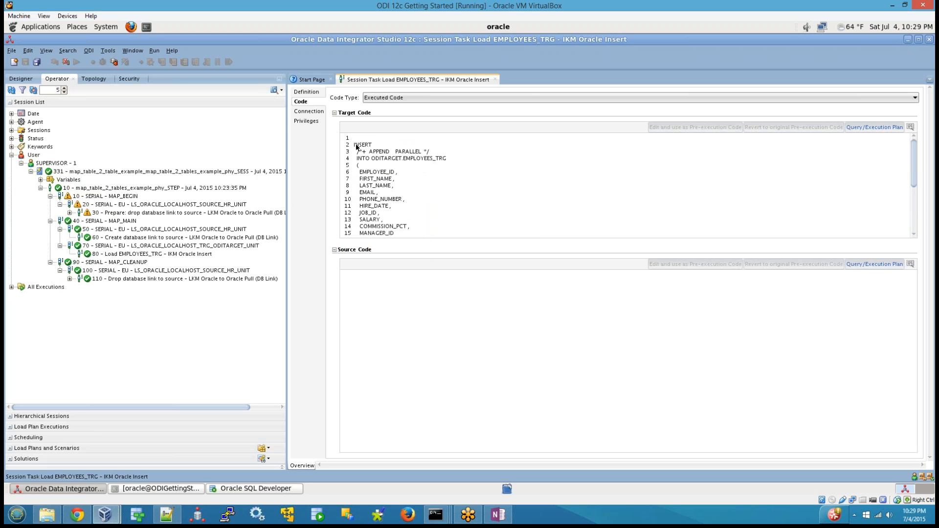
{"action": "left_click_drag", "start_coordinate": [356, 145], "coordinate": [505, 259]}
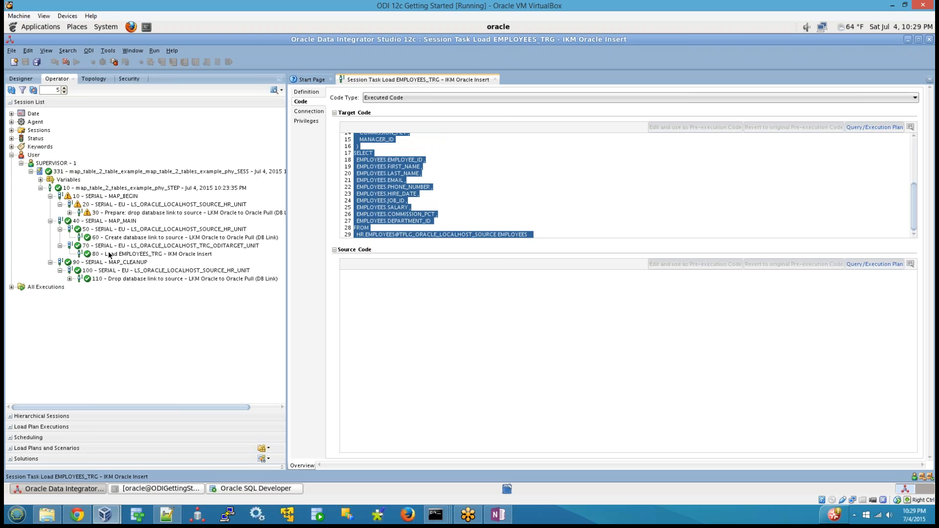
{"action": "left_click", "coordinate": [495, 79]}
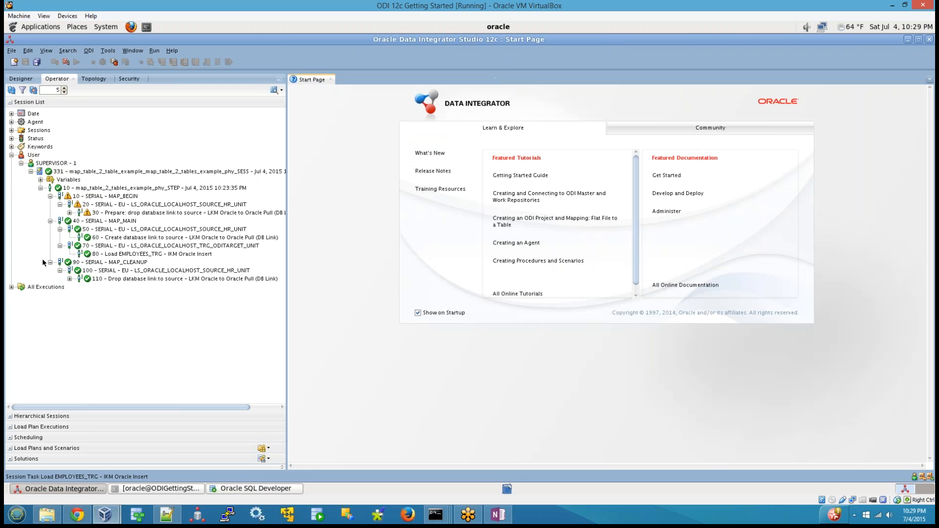
Open the Create database link to source task and examine its executed database link statement.
{"action": "double_click", "coordinate": [123, 238]}
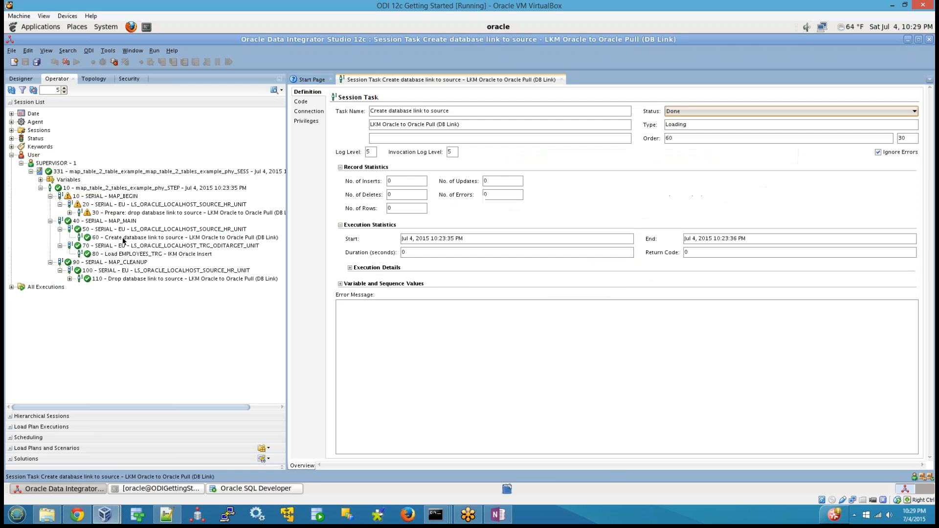
{"action": "left_click", "coordinate": [301, 101]}
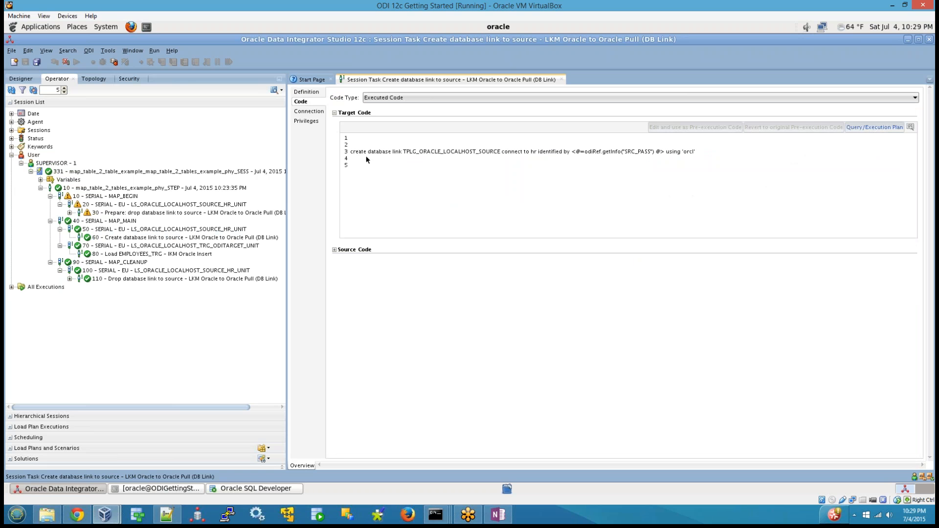
{"action": "left_click", "coordinate": [671, 160]}
{"action": "left_click_drag", "start_coordinate": [704, 152], "coordinate": [350, 153]}
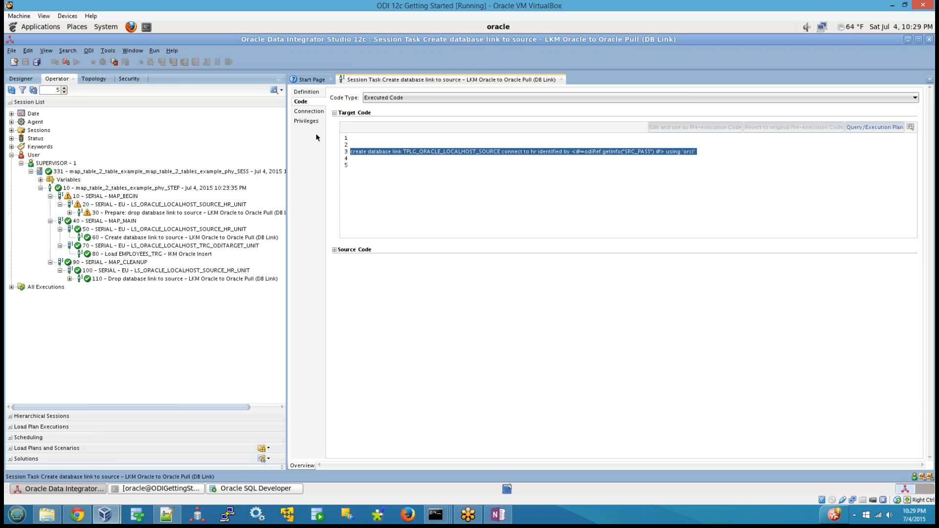
{"action": "left_click", "coordinate": [671, 184]}
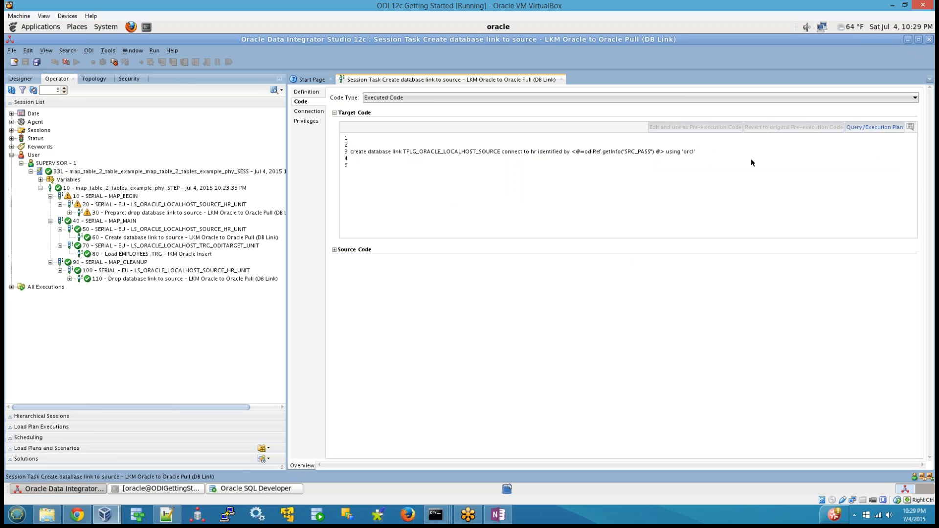
Check the task's source and target connections against the link name in its executed code, and close the editor.
{"action": "left_click", "coordinate": [309, 112]}
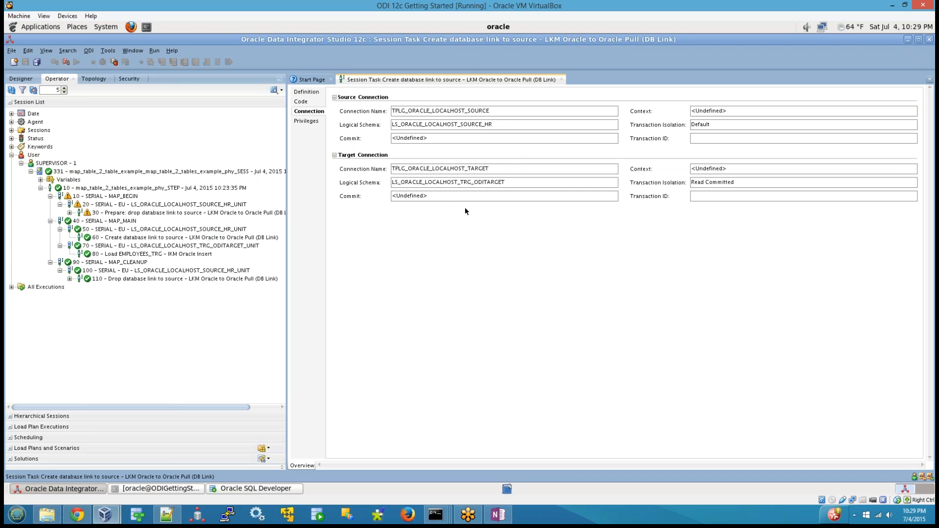
{"action": "left_click", "coordinate": [300, 102]}
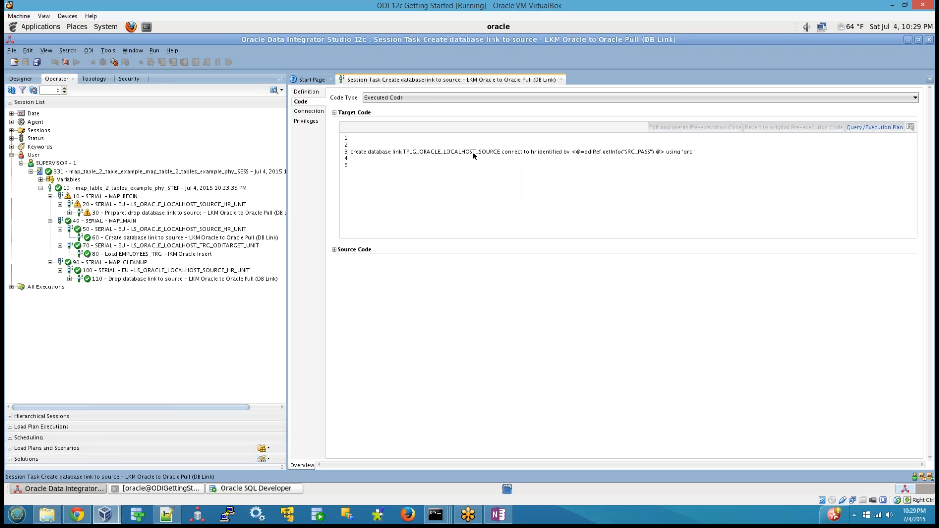
{"action": "left_click_drag", "start_coordinate": [459, 153], "coordinate": [501, 153]}
{"action": "left_click", "coordinate": [563, 80]}
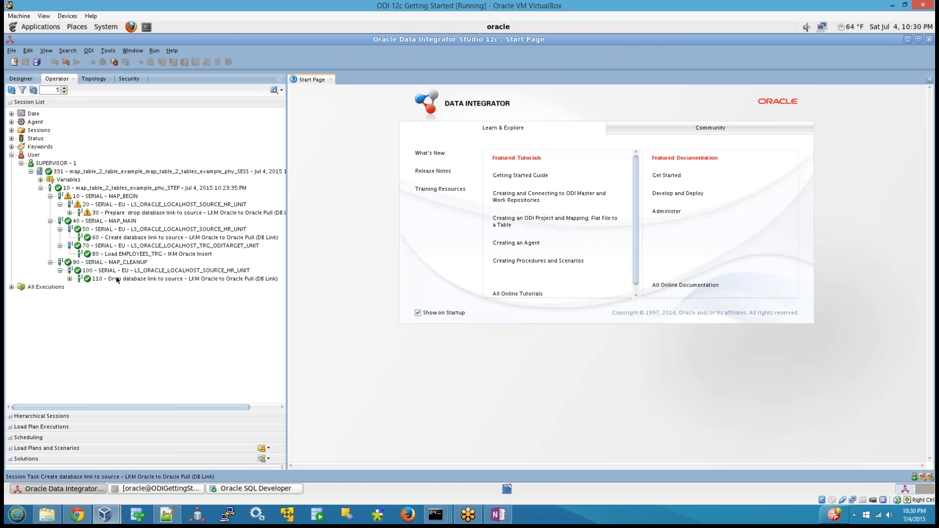
Go from the Drop database link task to the Designer projects, consult the ODI Introduction notes in OneNote, and return to the virtual machine.
{"action": "left_click", "coordinate": [77, 280]}
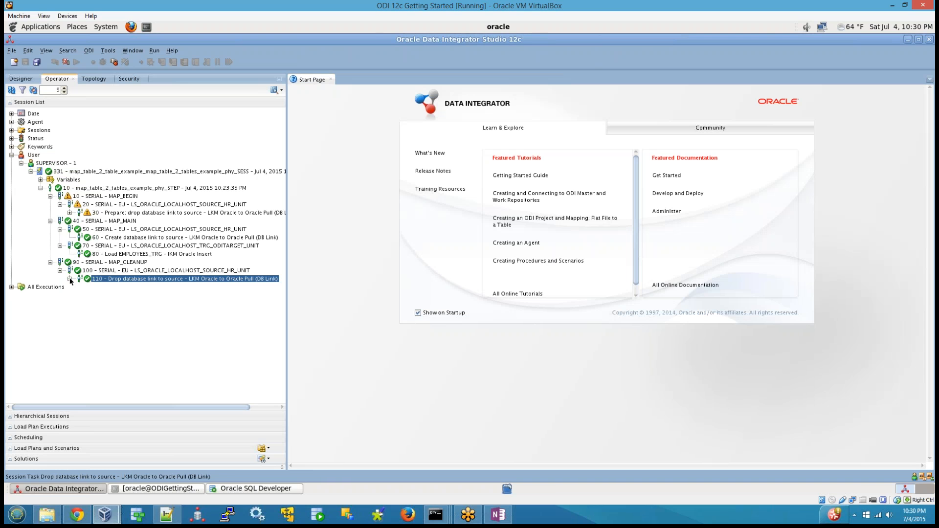
{"action": "left_click", "coordinate": [19, 79]}
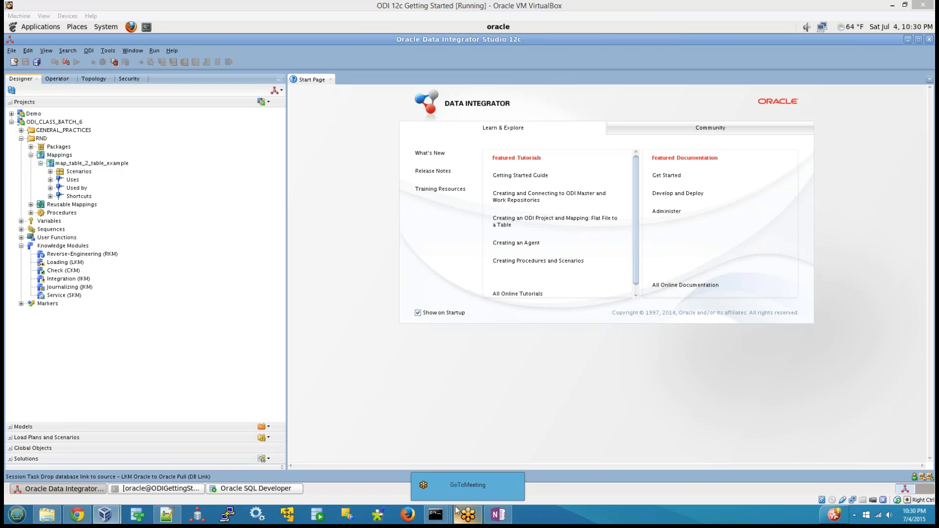
{"action": "mouse_move", "coordinate": [469, 513]}
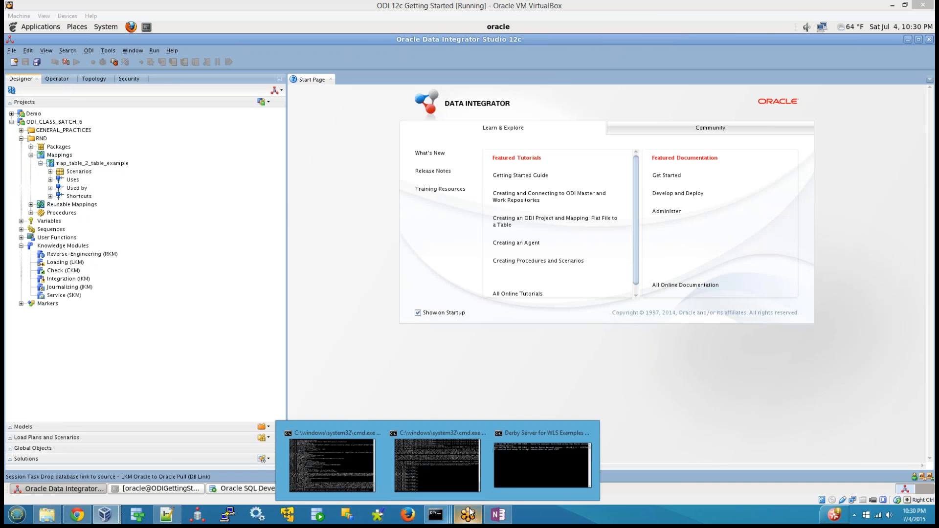
{"action": "left_click", "coordinate": [498, 515]}
{"action": "scroll", "coordinate": [273, 391], "scroll_direction": "down", "scroll_amount": 1}
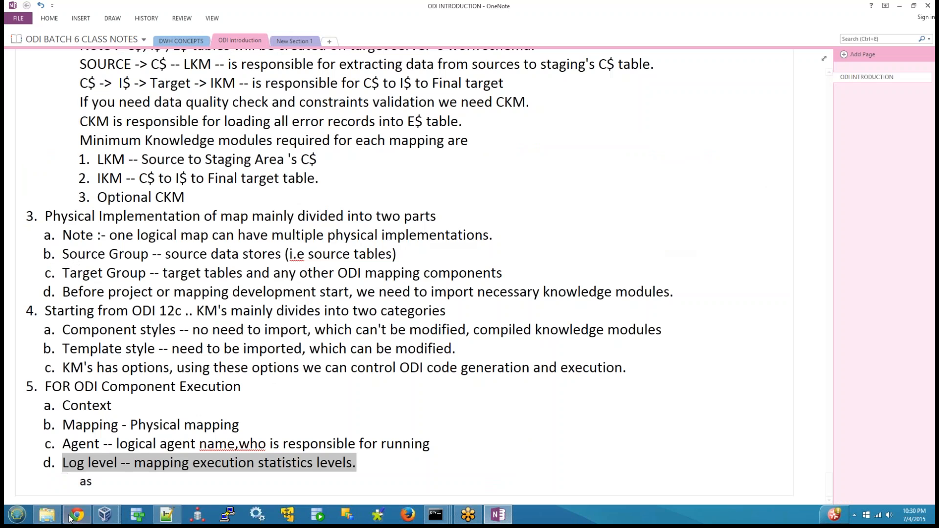
{"action": "mouse_move", "coordinate": [105, 515]}
{"action": "left_click", "coordinate": [149, 434]}
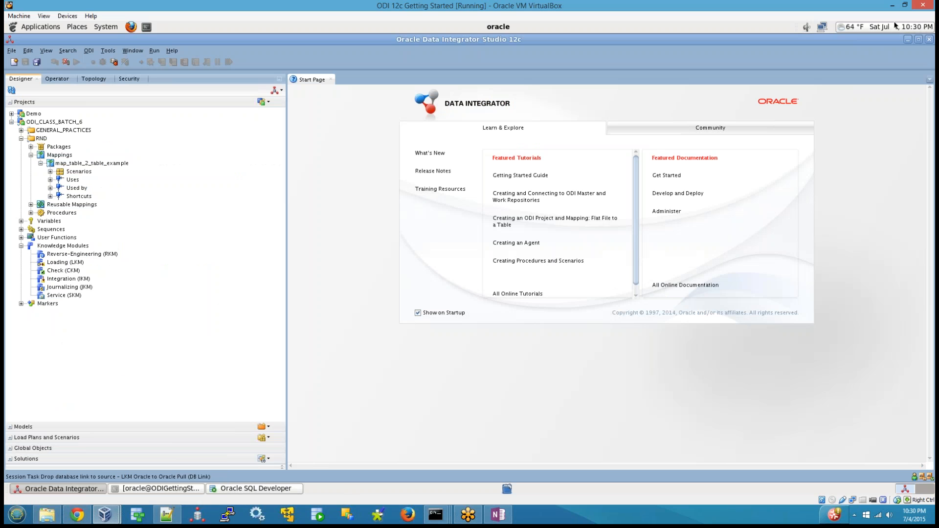
Minimize the SQL Developer and ODI Studio windows, and launch the SQL Developer installed on the virtual machine's desktop.
{"action": "left_click", "coordinate": [237, 490]}
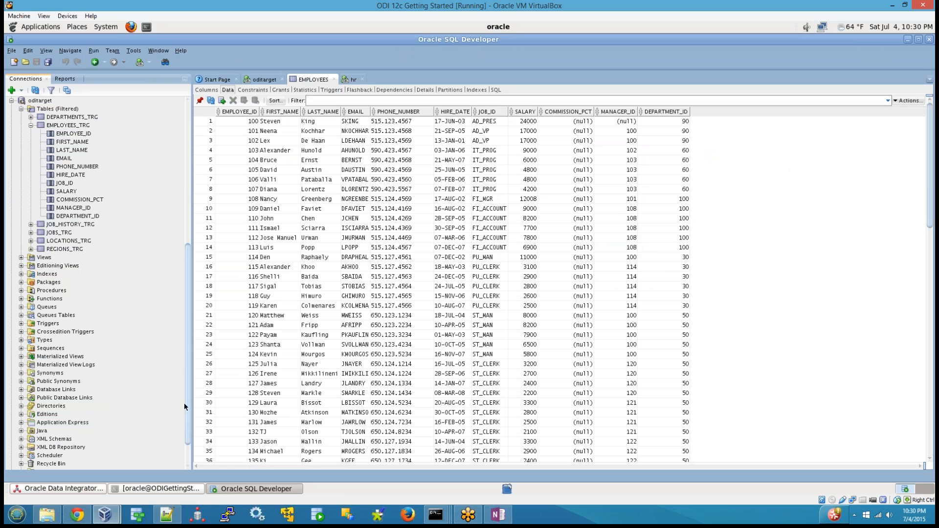
{"action": "left_click", "coordinate": [905, 40]}
{"action": "left_click", "coordinate": [907, 40]}
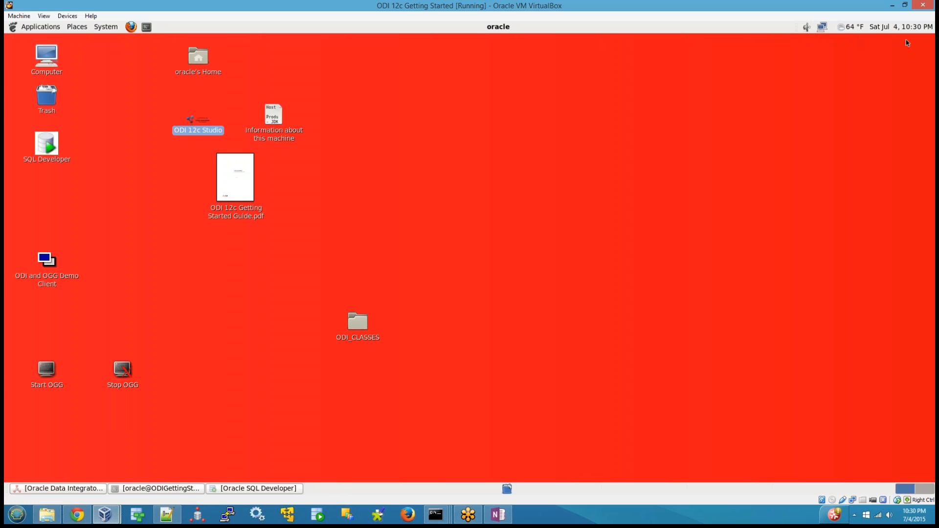
{"action": "left_click", "coordinate": [46, 143]}
{"action": "right_click", "coordinate": [46, 142]}
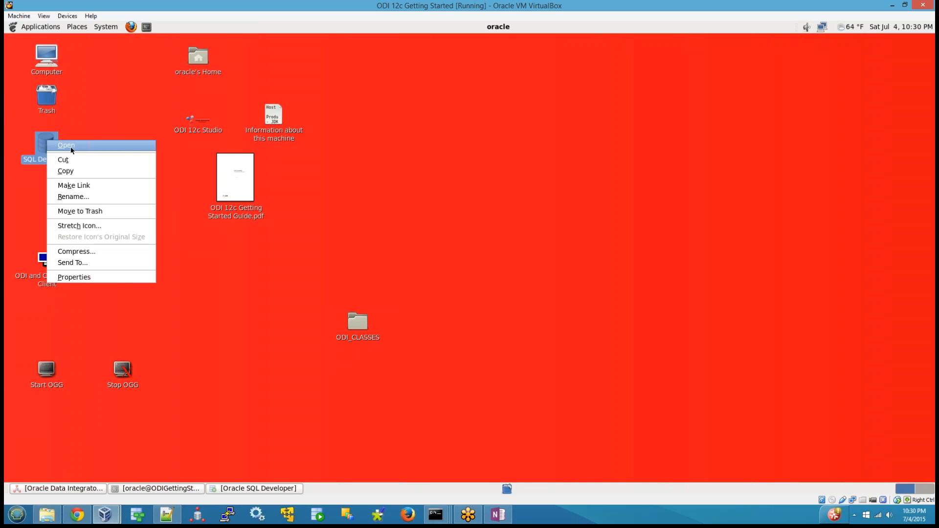
{"action": "key", "text": "Escape"}
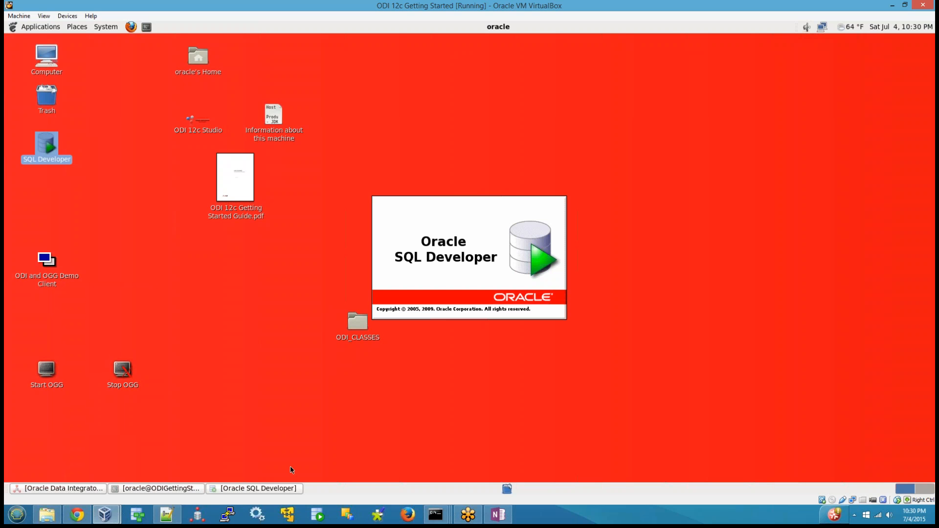
Exit the SQL Developer instance that was already running and dismiss the startup dialog of the new one.
{"action": "left_click", "coordinate": [272, 491]}
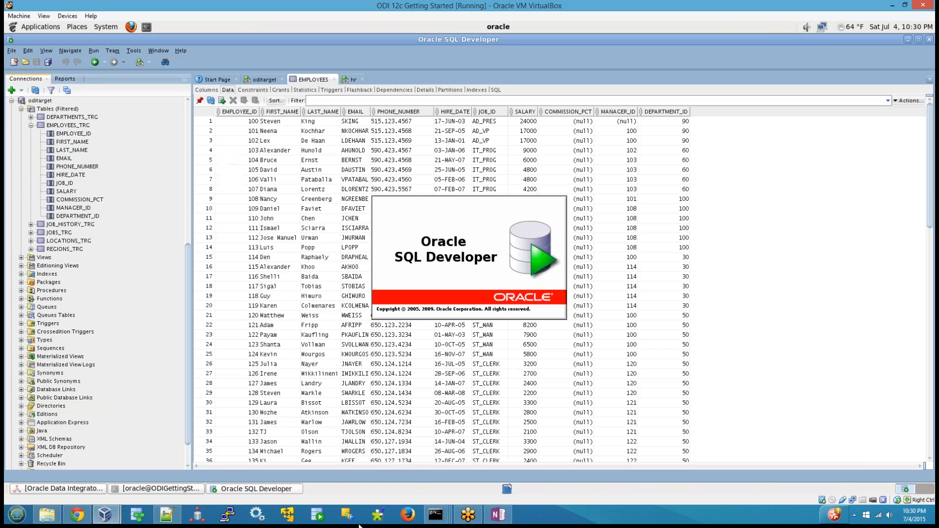
{"action": "left_click", "coordinate": [11, 50]}
{"action": "left_click", "coordinate": [35, 217]}
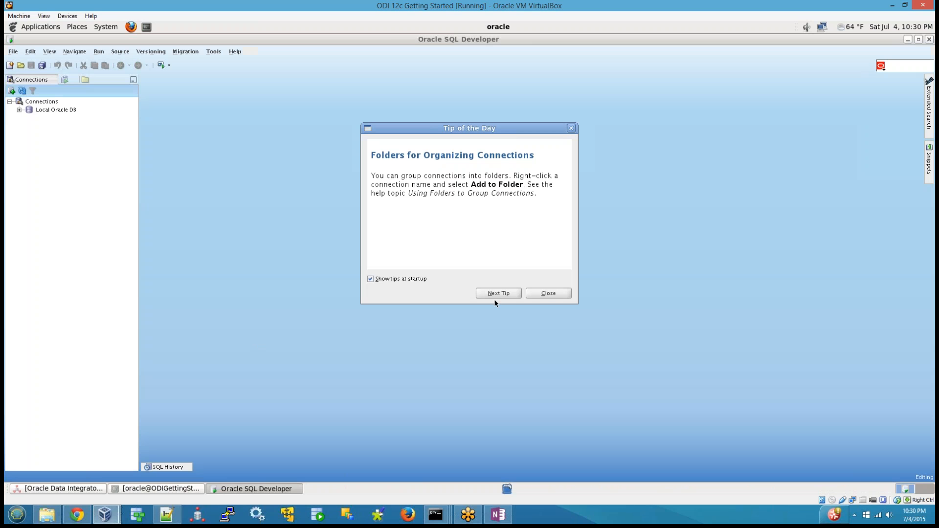
{"action": "left_click", "coordinate": [531, 294]}
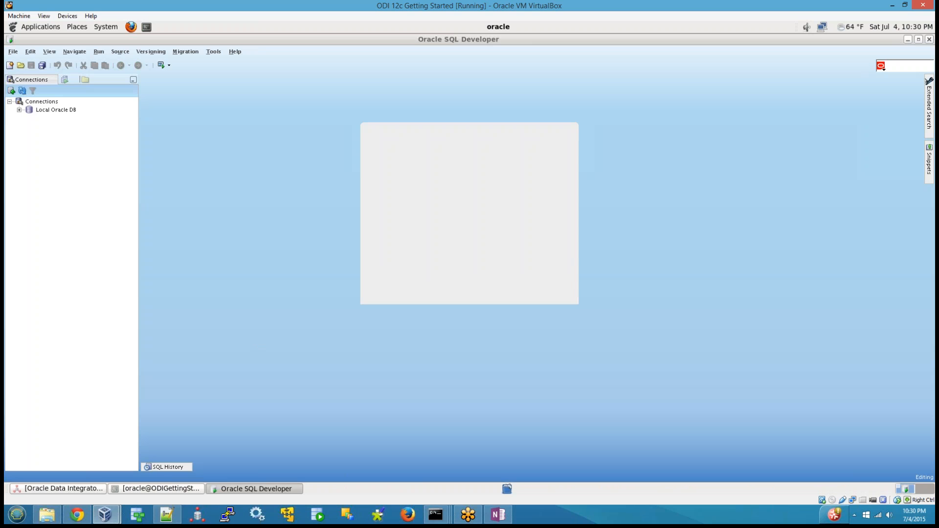
Inspect the connection properties of Local Oracle DB, including its username and password fields, and cancel without changes.
{"action": "right_click", "coordinate": [57, 110]}
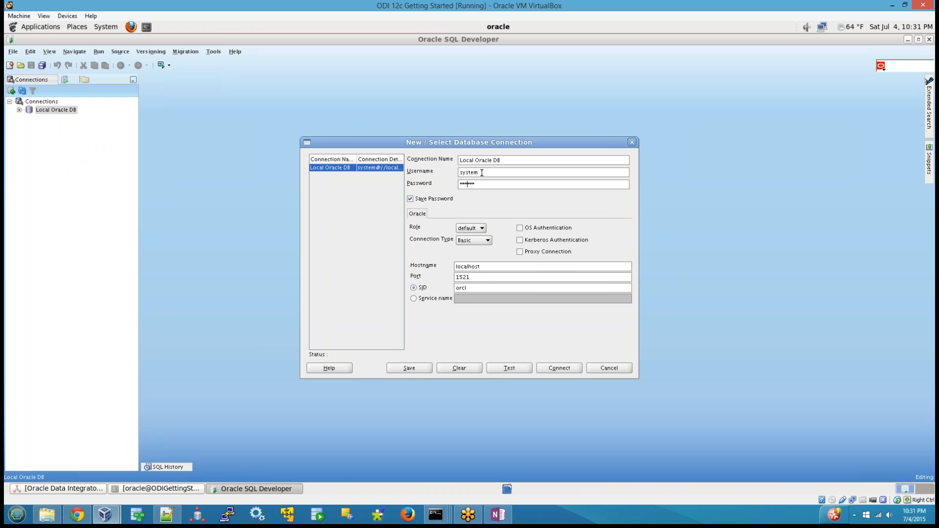
{"action": "left_click_drag", "start_coordinate": [481, 172], "coordinate": [412, 185]}
{"action": "left_click", "coordinate": [617, 367]}
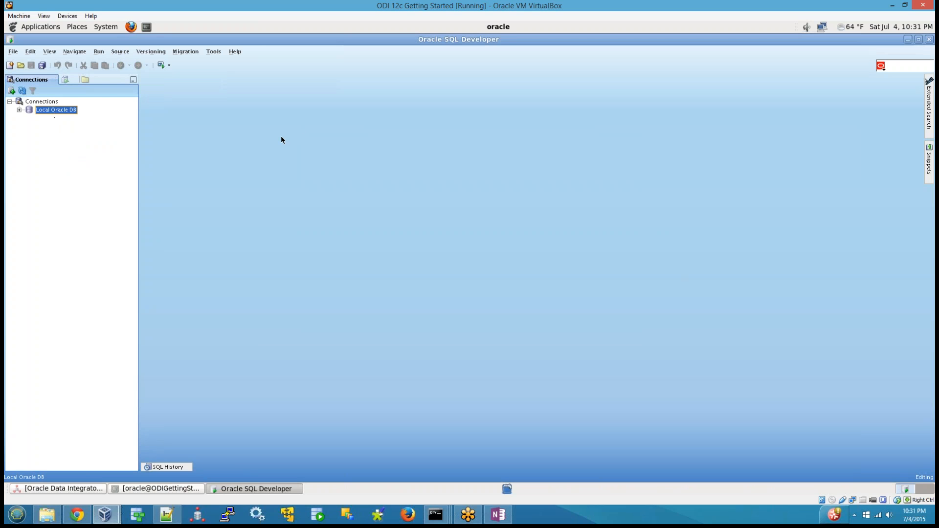
Connect to Local Oracle DB and place the cursor in its SQL worksheet.
{"action": "right_click", "coordinate": [56, 112]}
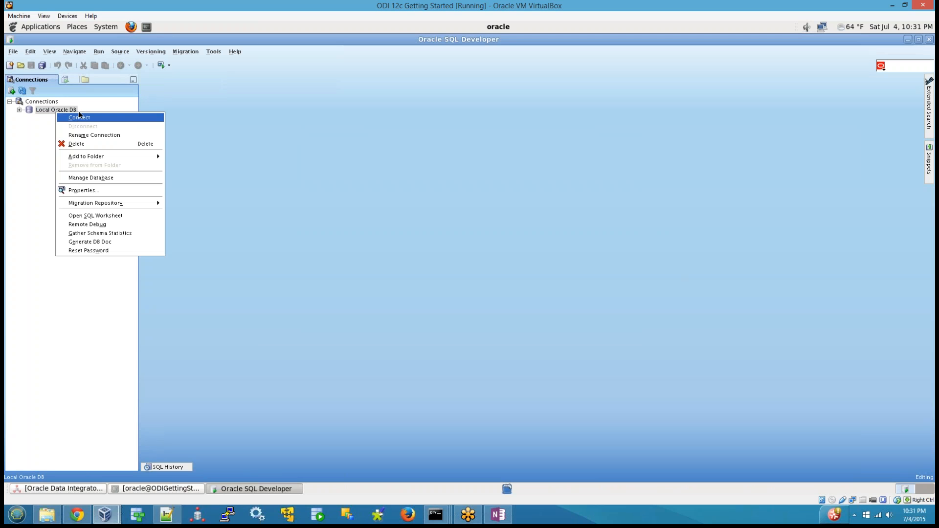
{"action": "left_click", "coordinate": [85, 121]}
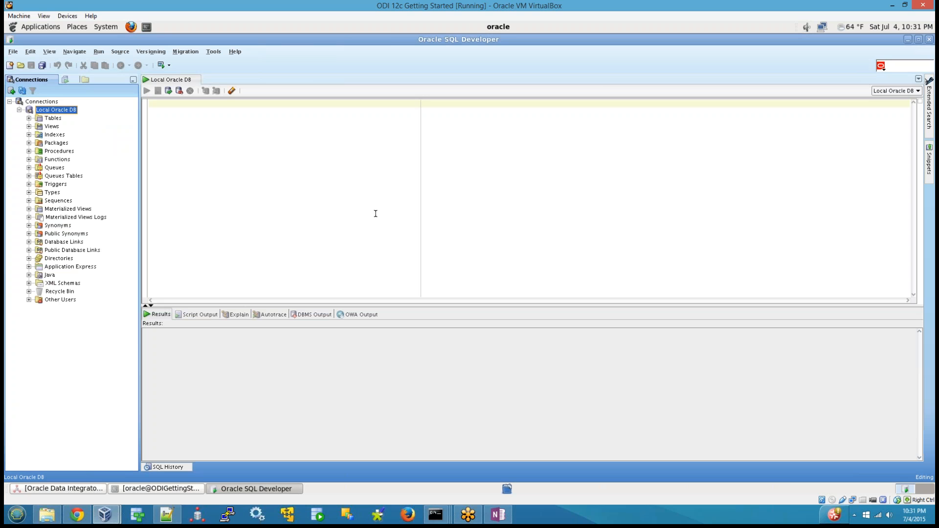
{"action": "left_click", "coordinate": [276, 169]}
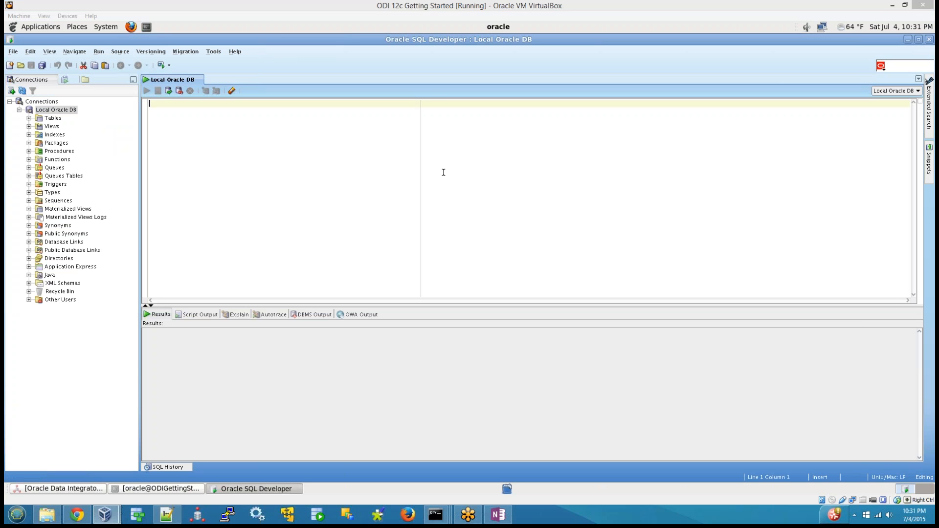
Write the note "1. HR user is alrea" in the worksheet, and locate the HR schema among the other database users.
{"action": "type", "text": "1. "}
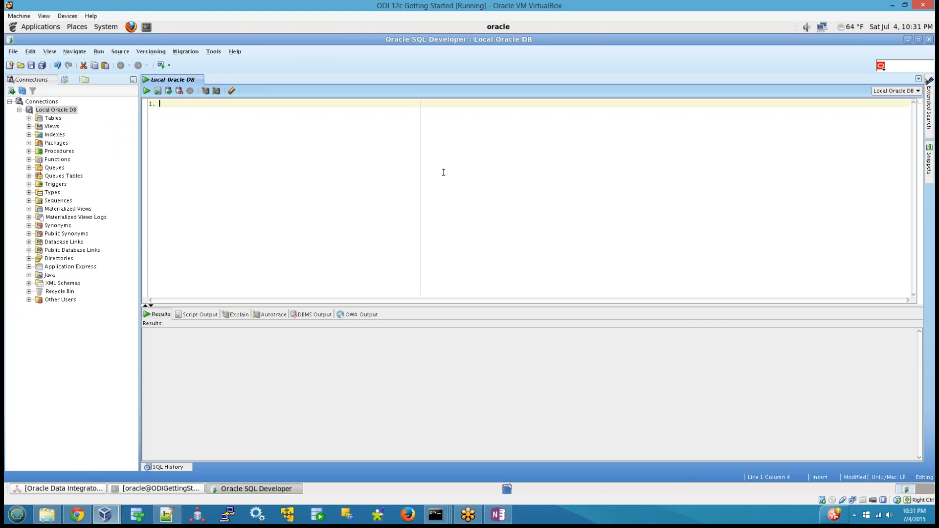
{"action": "type", "text": "HR user is alrea"}
{"action": "left_click", "coordinate": [28, 300]}
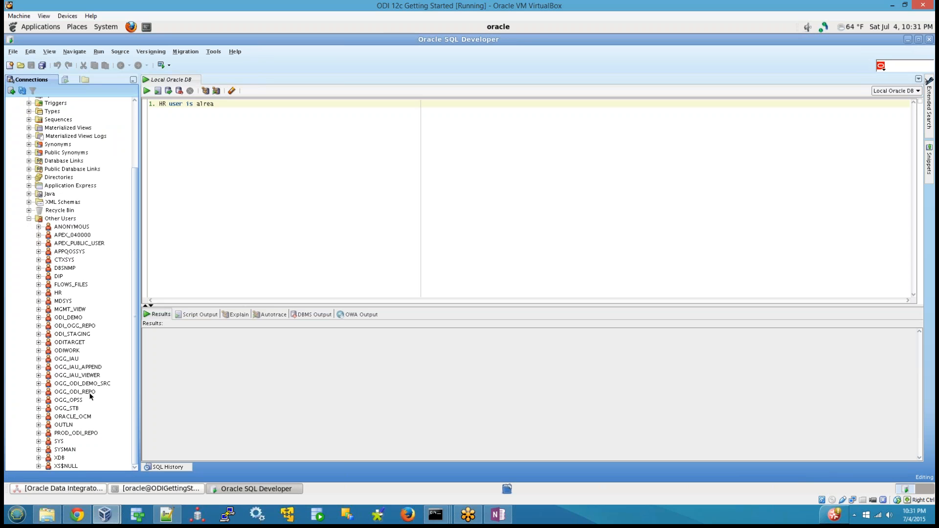
{"action": "left_click", "coordinate": [58, 292]}
{"action": "left_click", "coordinate": [308, 216]}
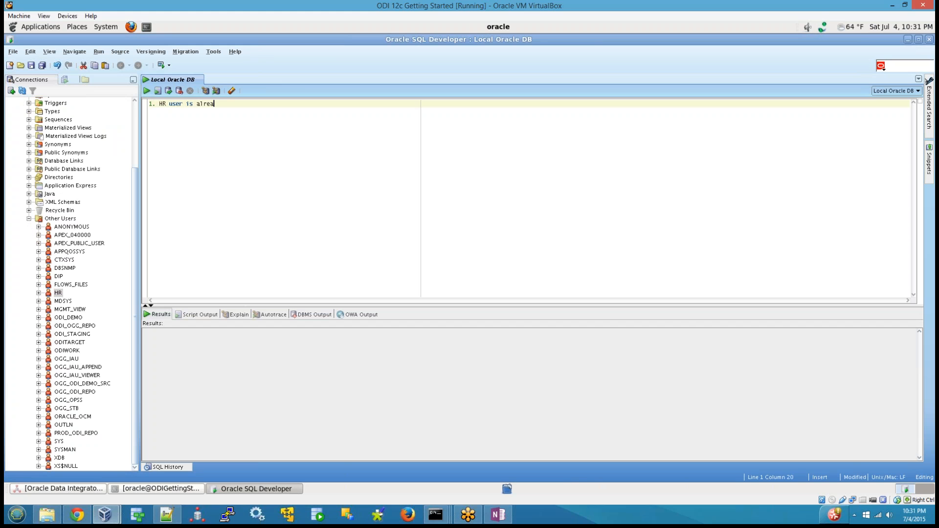
Minimize SQL Developer to show the virtual machine's desktop.
{"action": "right_click", "coordinate": [582, 489]}
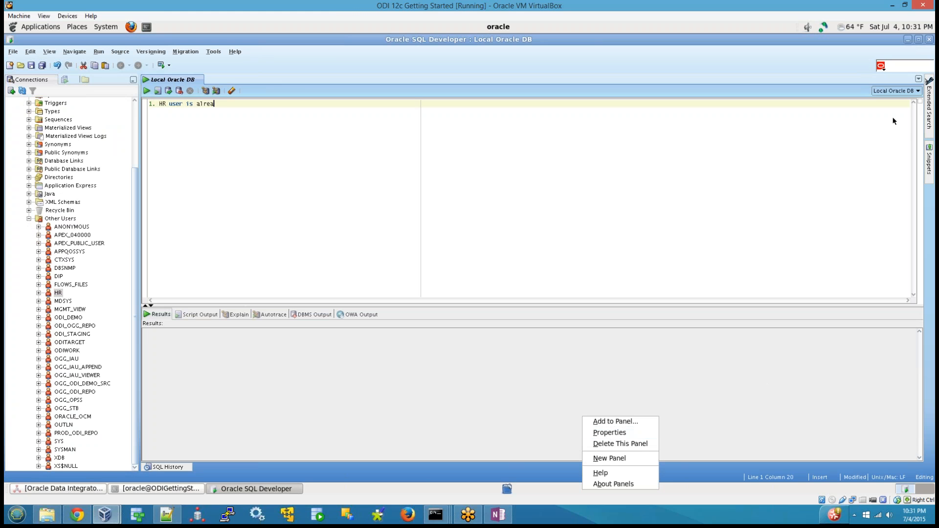
{"action": "left_click", "coordinate": [907, 41]}
{"action": "left_click", "coordinate": [908, 41]}
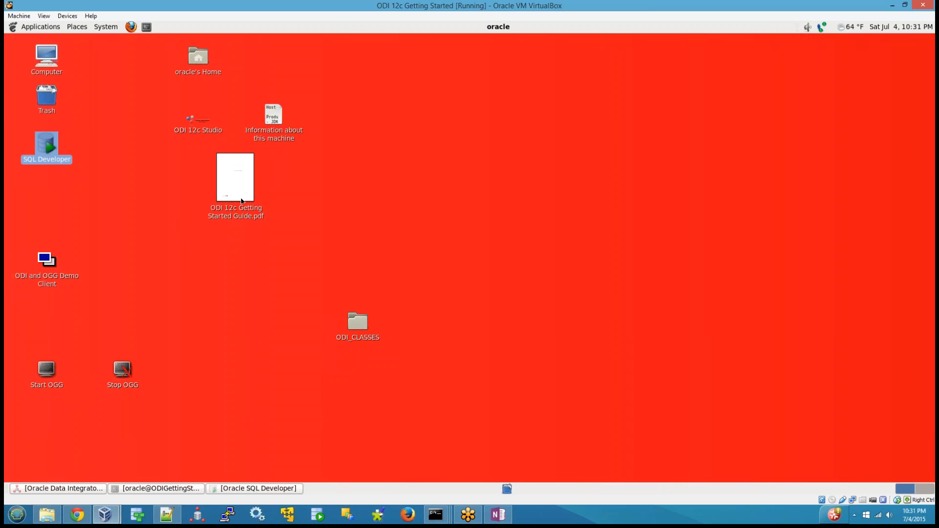
Open the ODI _CLASS_NOTES_SETTINGS file from the desktop's ODI_CLASSES folder in gedit and select its whole script.
{"action": "left_click", "coordinate": [365, 332]}
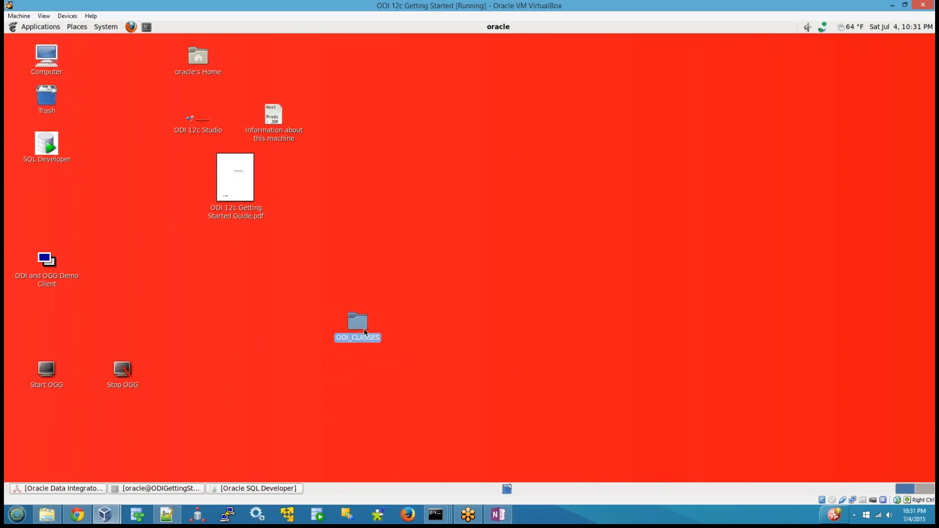
{"action": "double_click", "coordinate": [365, 333]}
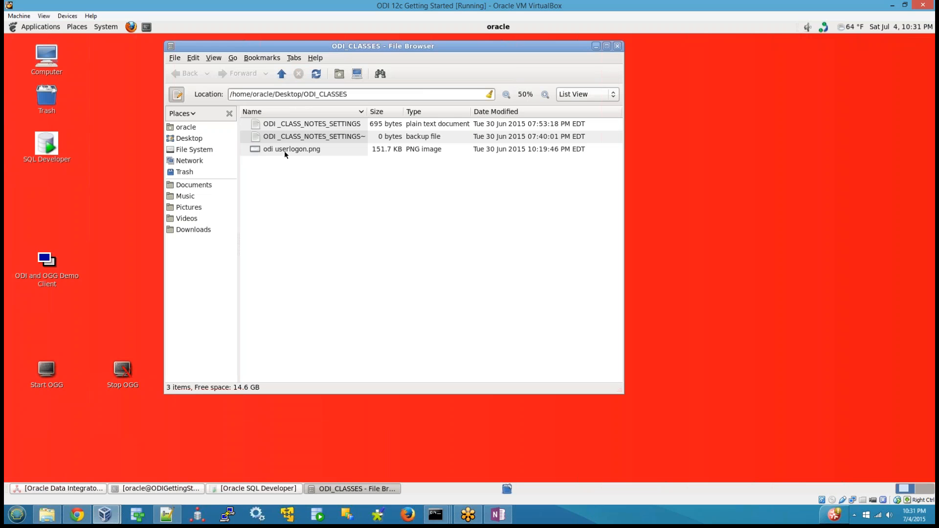
{"action": "left_click_drag", "start_coordinate": [367, 108], "coordinate": [428, 112]}
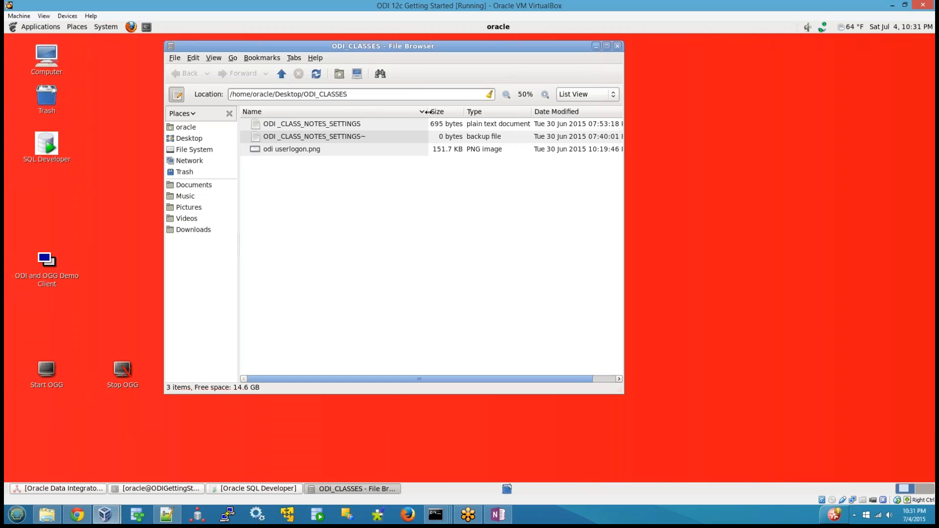
{"action": "right_click", "coordinate": [332, 126]}
{"action": "left_click", "coordinate": [367, 130]}
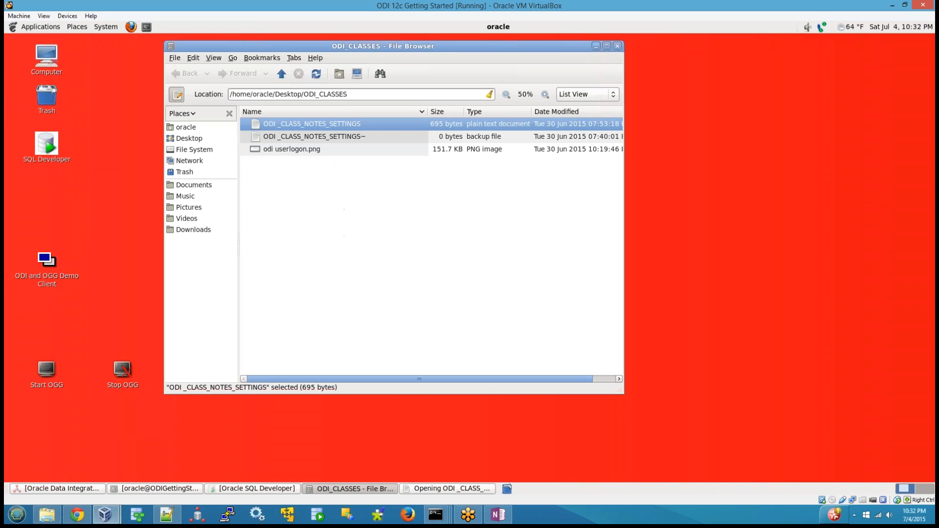
{"action": "left_click_drag", "start_coordinate": [341, 297], "coordinate": [11, 97]}
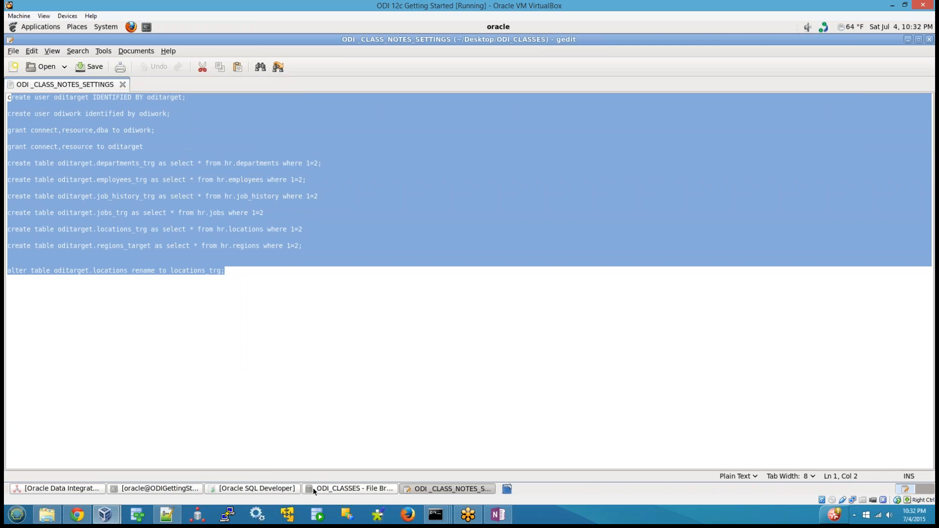
Review the create user and grant statements in the notes, and end the oditarget grant with a semicolon.
{"action": "left_click", "coordinate": [272, 488]}
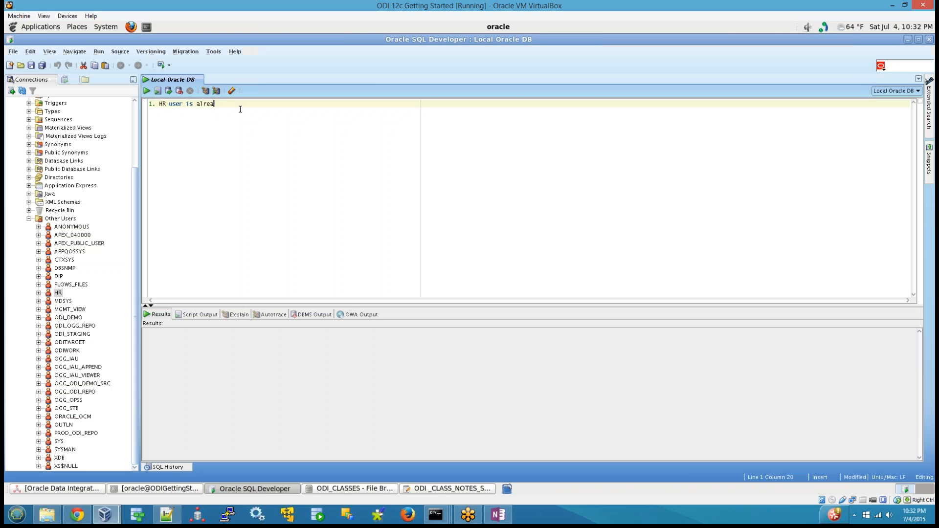
{"action": "left_click", "coordinate": [442, 489]}
{"action": "left_click", "coordinate": [277, 128]}
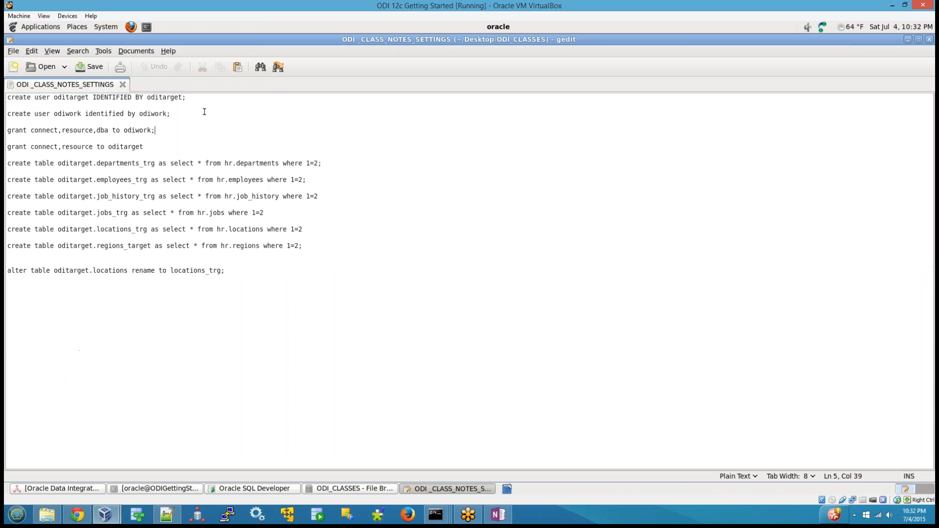
{"action": "double_click", "coordinate": [78, 97]}
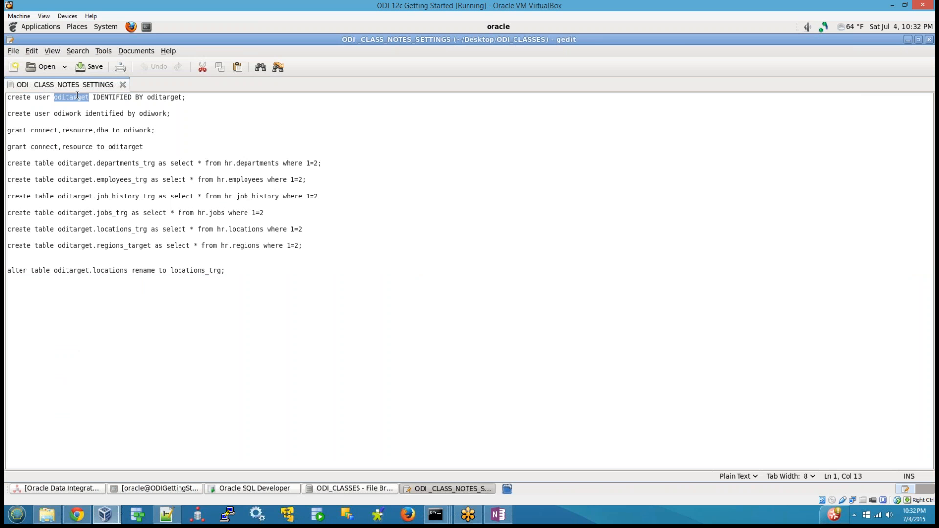
{"action": "double_click", "coordinate": [62, 113]}
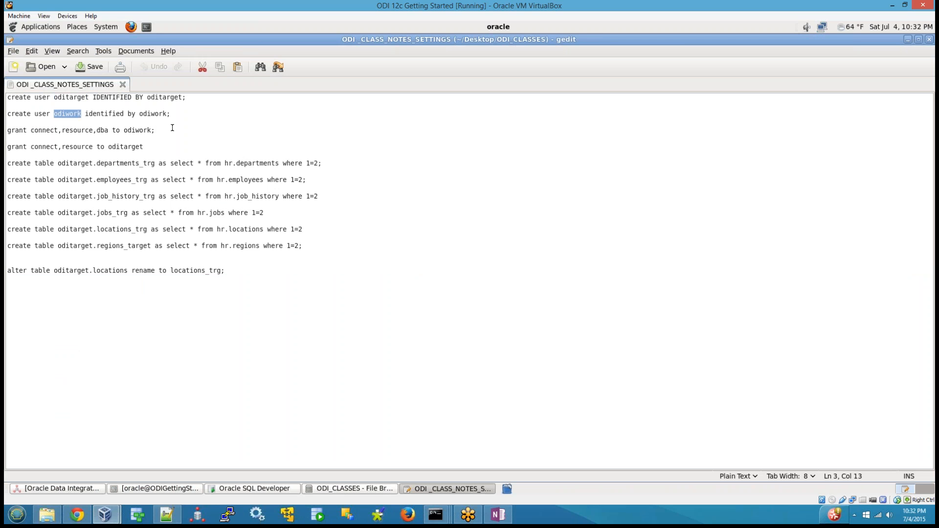
{"action": "left_click_drag", "start_coordinate": [155, 130], "coordinate": [15, 131]}
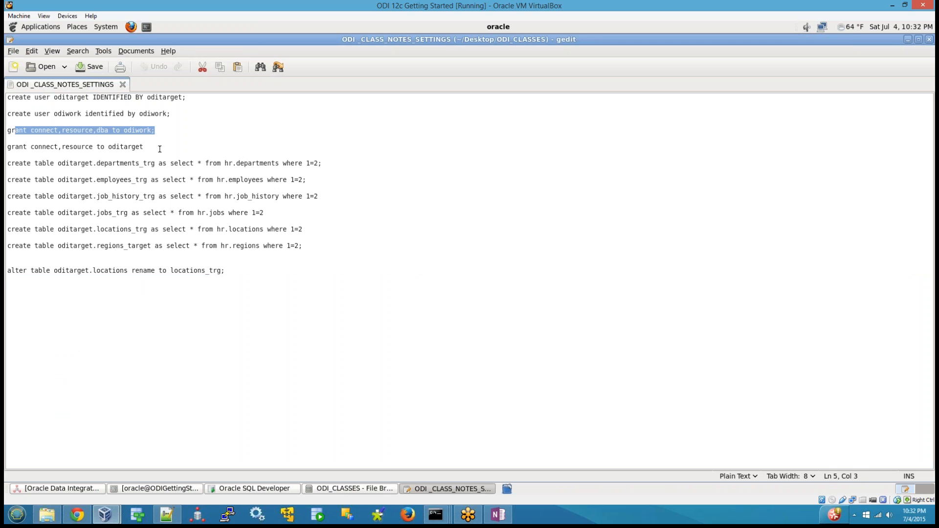
{"action": "left_click", "coordinate": [159, 148]}
{"action": "type", "text": ";"}
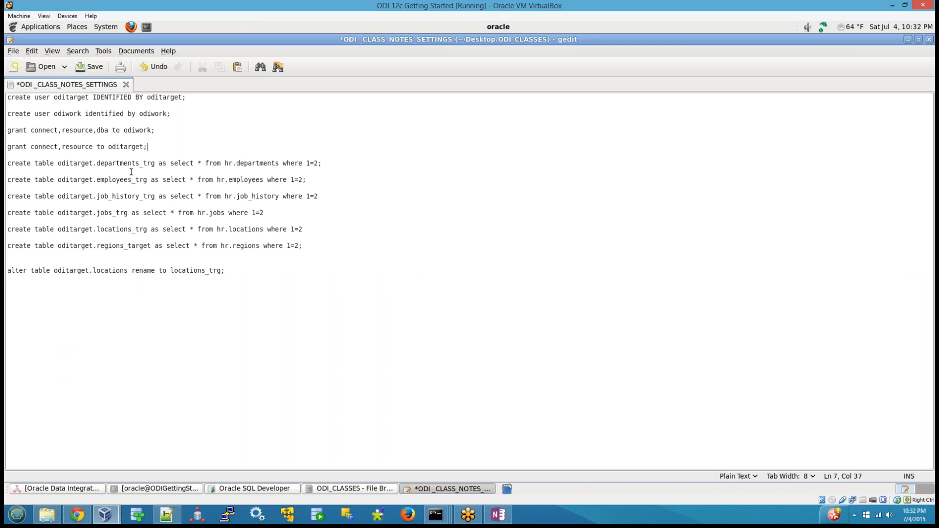
Review the create table statements and change the table name regions_target to regions_trg.
{"action": "left_click_drag", "start_coordinate": [61, 163], "coordinate": [356, 254]}
{"action": "left_click", "coordinate": [352, 302]}
{"action": "left_click", "coordinate": [141, 245]}
{"action": "key", "text": "BackSpace"}
{"action": "key", "text": "BackSpace"}
{"action": "key", "text": "BackSpace"}
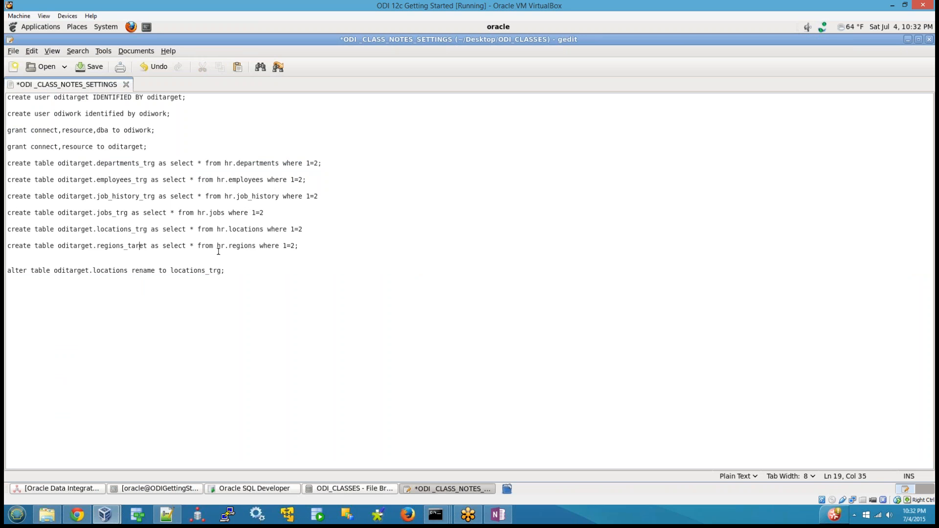
{"action": "type", "text": "g"}
{"action": "key", "text": "Delete"}
{"action": "key", "text": "Delete"}
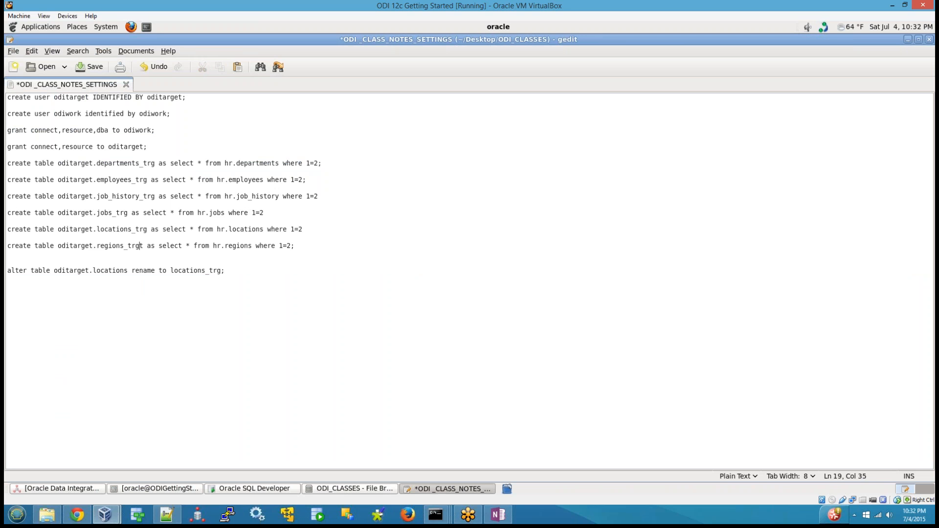
Delete the alter table statement that renames oditarget.locations from the end of the notes.
{"action": "key", "text": "Up"}
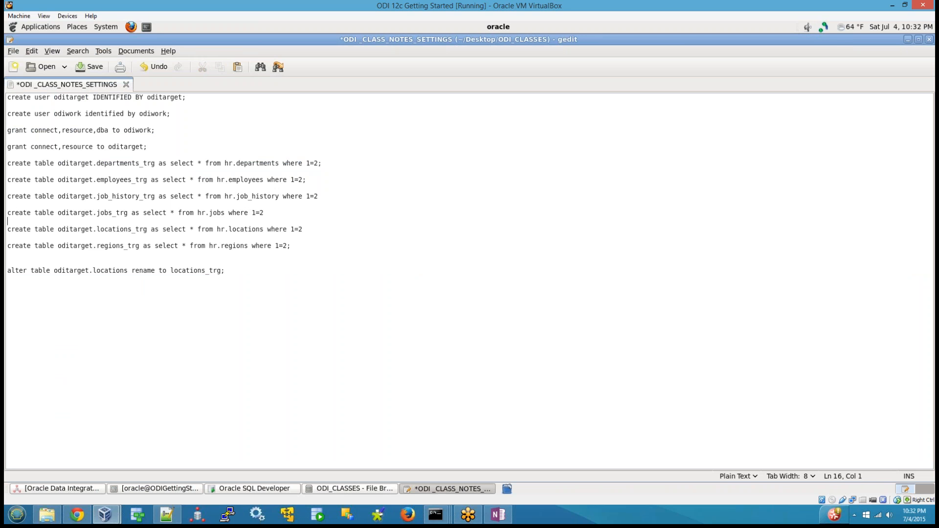
{"action": "key", "text": "Up"}
{"action": "key", "text": "Up"}
{"action": "key", "text": "Down"}
{"action": "key", "text": "Down"}
{"action": "key", "text": "Down"}
{"action": "key", "text": "Down"}
{"action": "key", "text": "Down"}
{"action": "key", "text": "Down"}
{"action": "key", "text": "Down"}
{"action": "key", "text": "Down"}
{"action": "key", "text": "Home"}
{"action": "key", "text": "shift+End"}
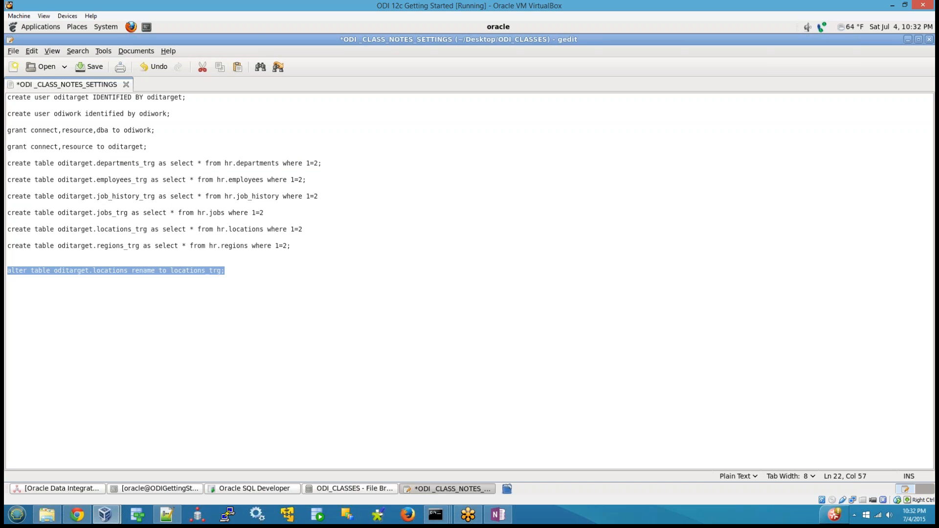
{"action": "key", "text": "Delete"}
{"action": "key", "text": "Up"}
{"action": "key", "text": "Up"}
{"action": "key", "text": "Up"}
{"action": "key", "text": "Up"}
{"action": "key", "text": "Up"}
{"action": "key", "text": "Up"}
{"action": "key", "text": "Up"}
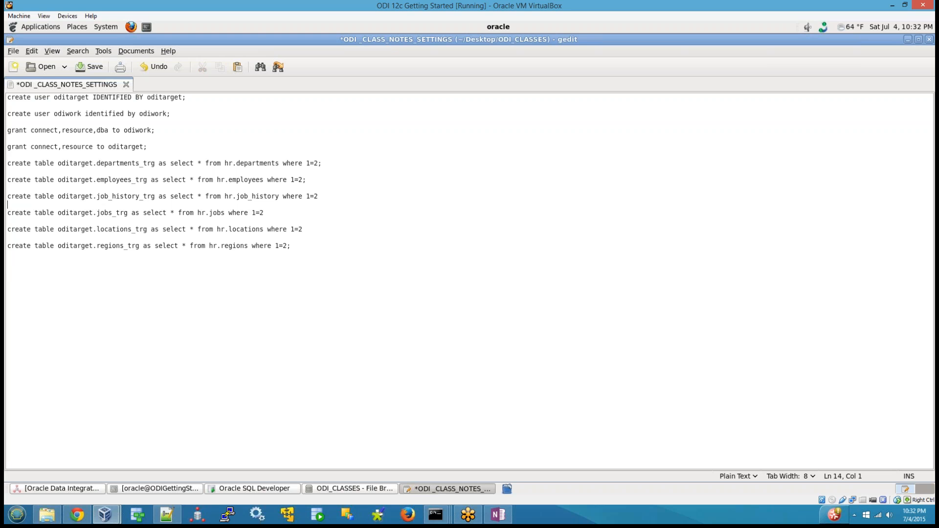
Switch to SQL Developer and revisit the Local Oracle DB connection tree and the HR note in its worksheet.
{"action": "left_click", "coordinate": [223, 490]}
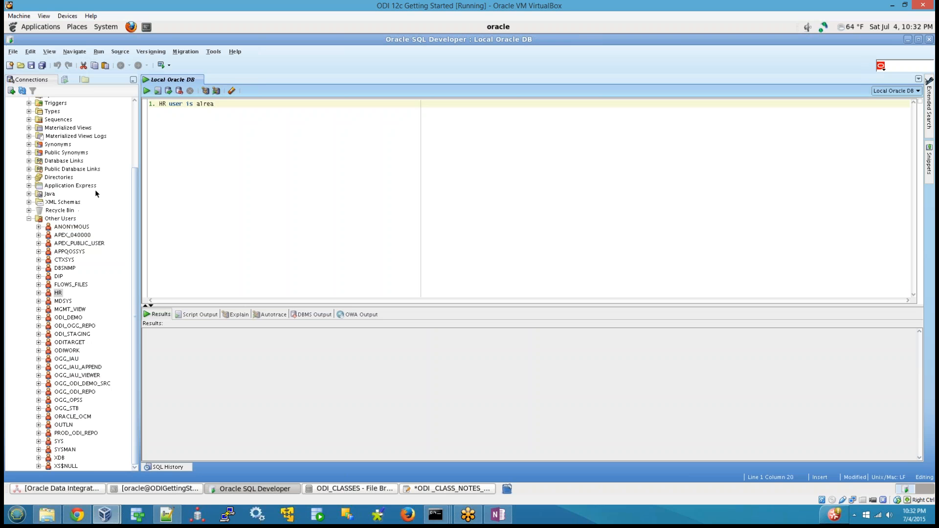
{"action": "scroll", "coordinate": [91, 193], "scroll_direction": "up", "scroll_amount": 3}
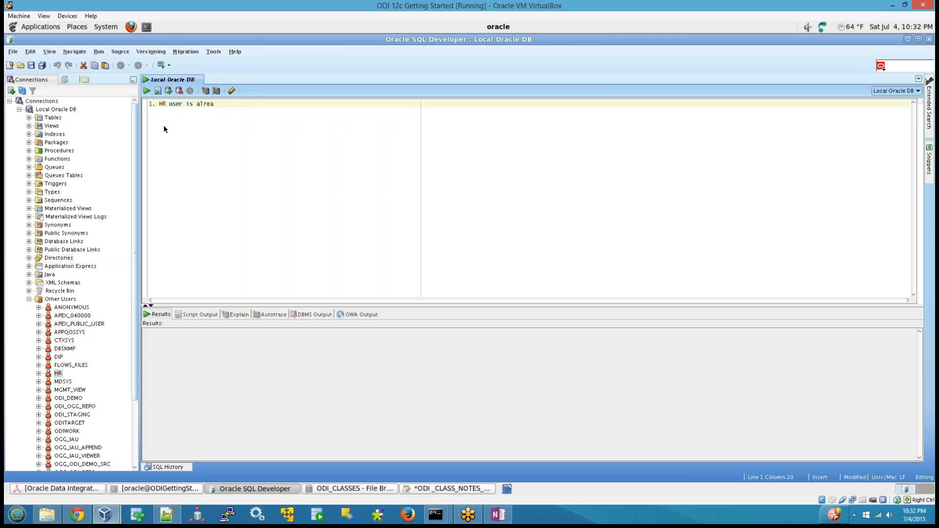
{"action": "left_click_drag", "start_coordinate": [245, 105], "coordinate": [63, 86]}
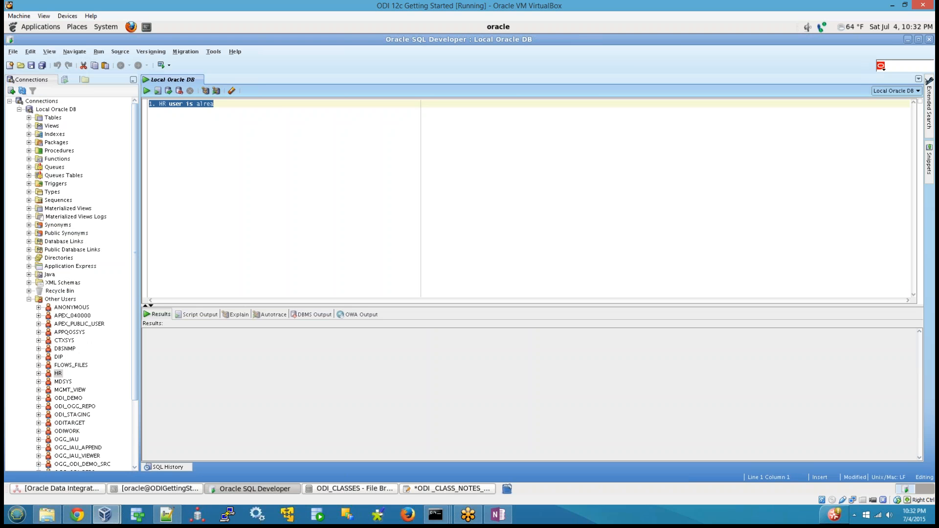
{"action": "left_click", "coordinate": [207, 133]}
Switch back to the notes in gedit and examine the oditarget and odiwork users and the oditarget tables created from HR.
{"action": "left_click", "coordinate": [423, 490]}
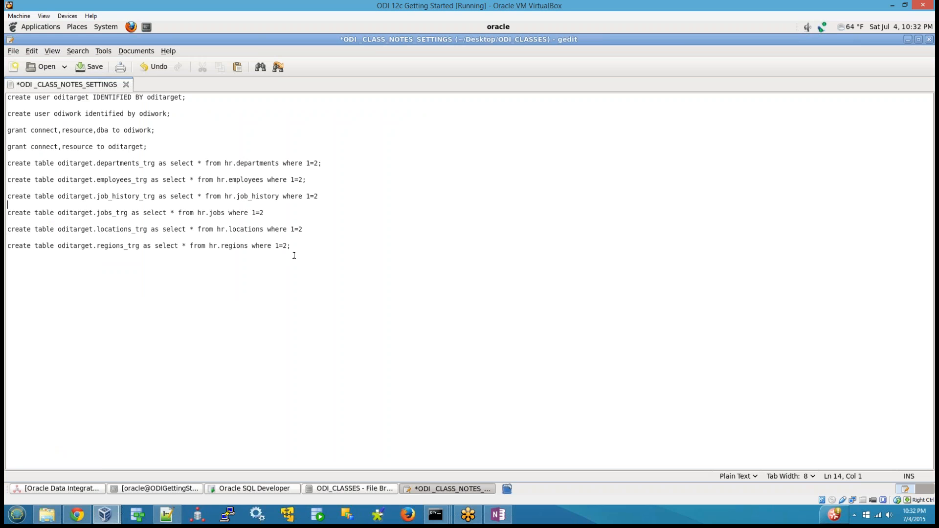
{"action": "double_click", "coordinate": [78, 98]}
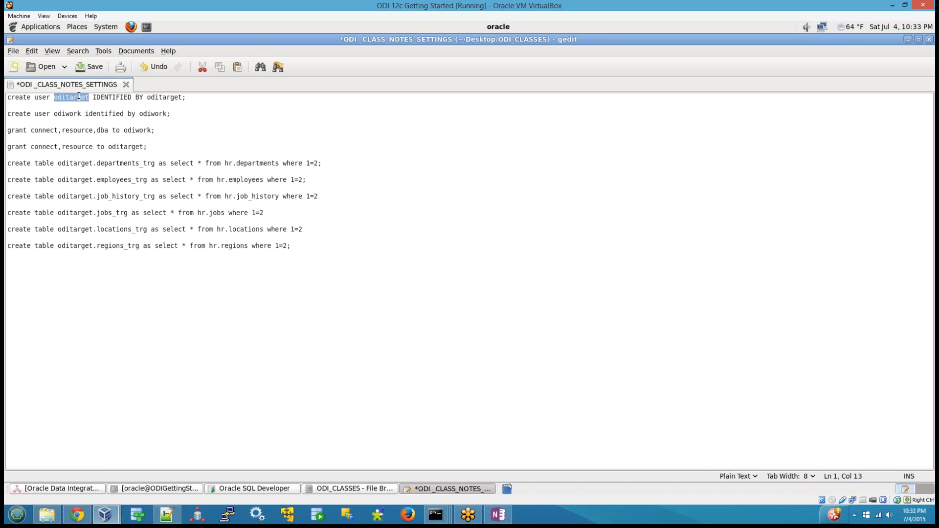
{"action": "double_click", "coordinate": [66, 114]}
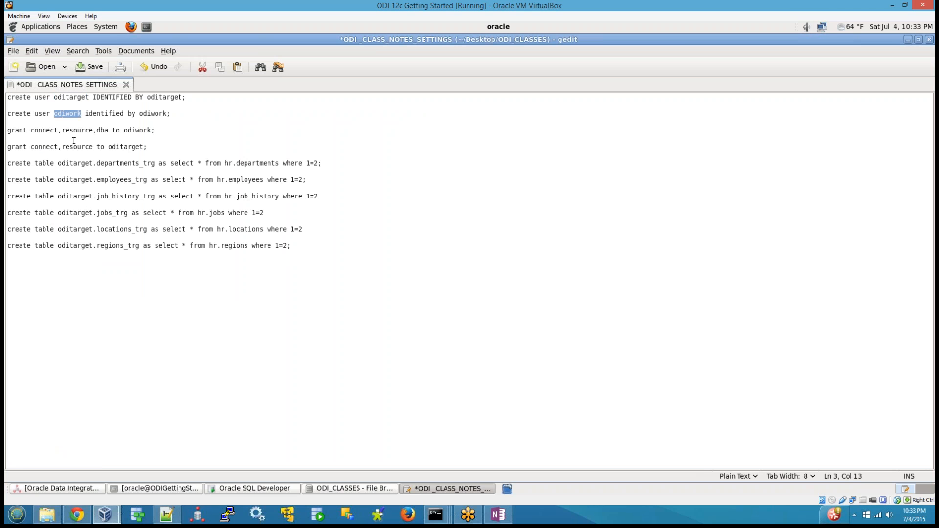
{"action": "double_click", "coordinate": [124, 163]}
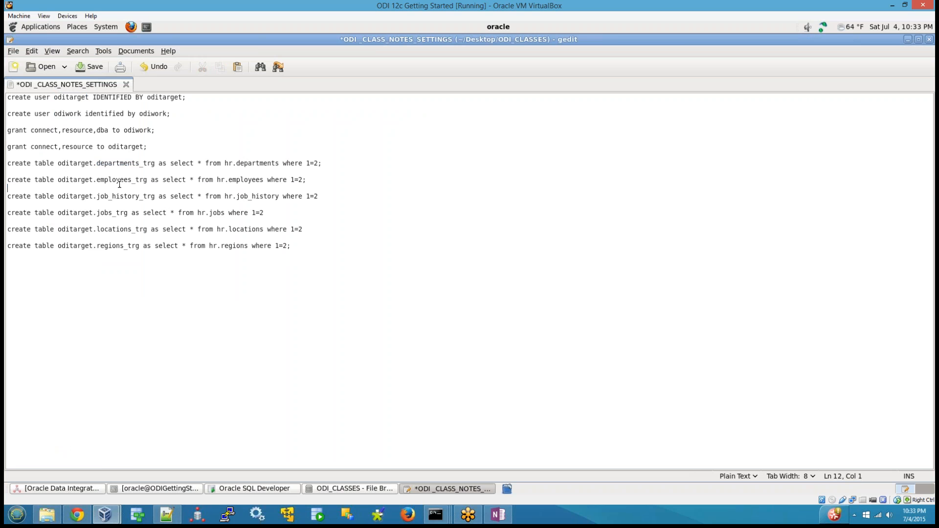
{"action": "double_click", "coordinate": [121, 185]}
{"action": "double_click", "coordinate": [126, 196]}
{"action": "double_click", "coordinate": [78, 163]}
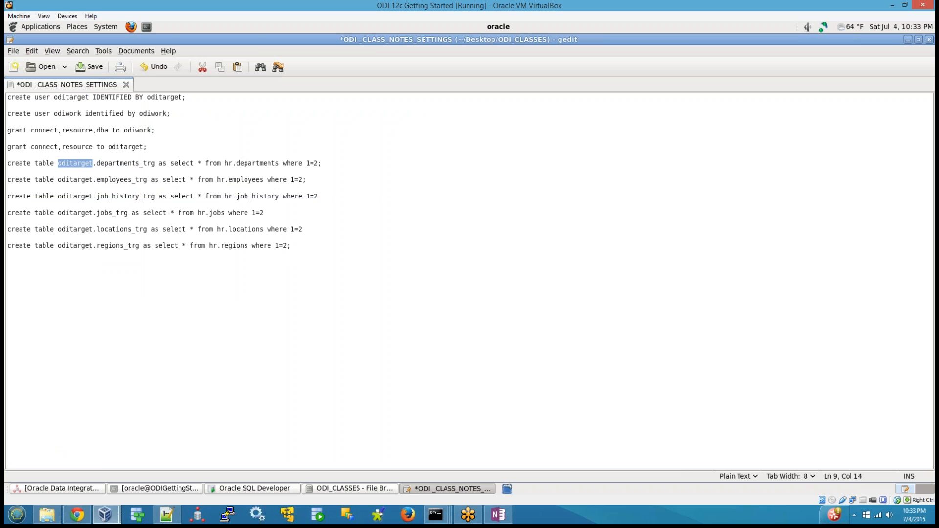
{"action": "key", "text": "ctrl+a"}
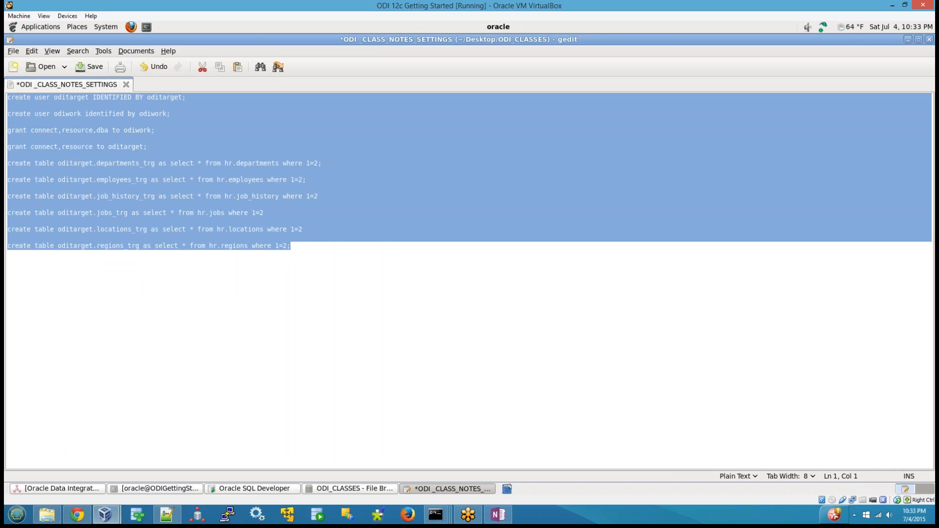
In SQL Developer, start a new database connection named oditarget with username oditarget, and enter the account password.
{"action": "left_click", "coordinate": [242, 489]}
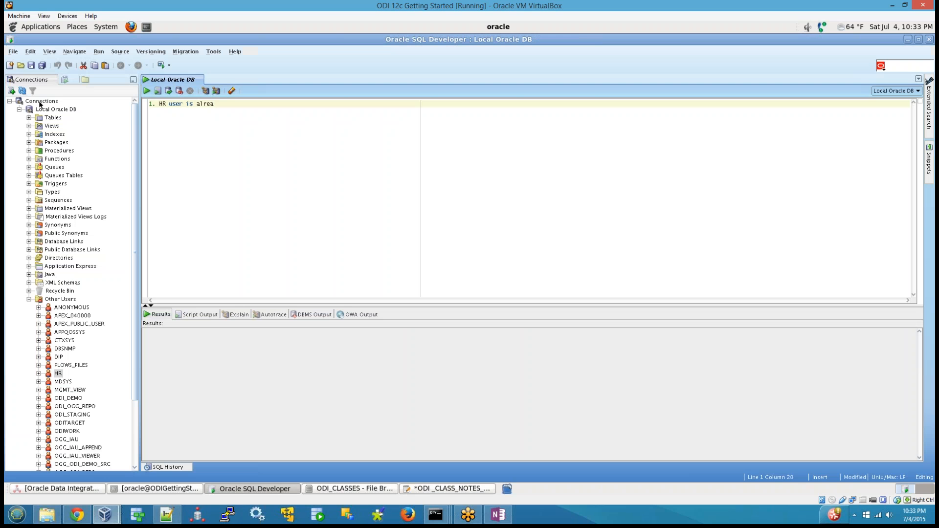
{"action": "right_click", "coordinate": [41, 101]}
{"action": "left_click", "coordinate": [68, 109]}
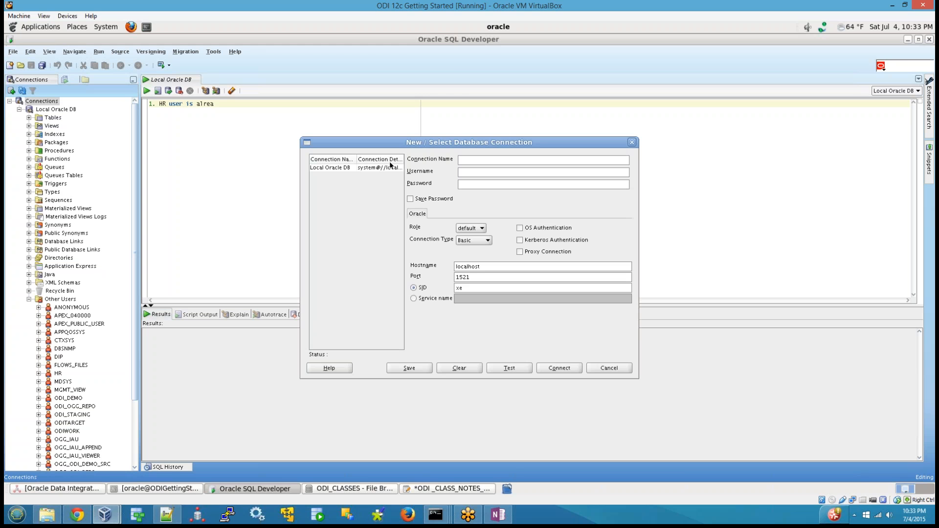
{"action": "type", "text": "oditargetetoditarget"}
{"action": "key", "text": "BackSpace"}
{"action": "key", "text": "BackSpace"}
{"action": "type", "text": "*******"}
Replace the connection's default SID with the local database's SID, enable saving the password, and connect to oditarget.
{"action": "double_click", "coordinate": [482, 288]}
{"action": "type", "text": "orc"}
{"action": "left_click", "coordinate": [429, 200]}
{"action": "left_click", "coordinate": [564, 369]}
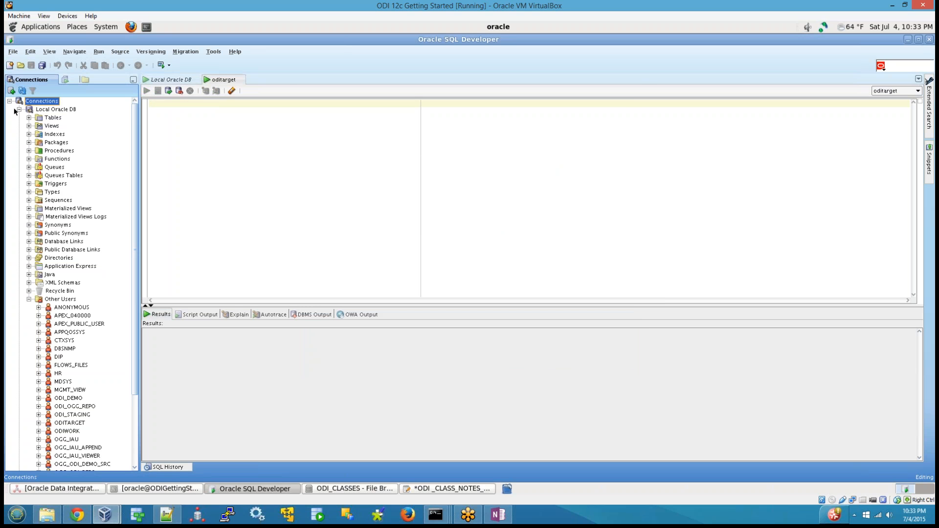
Collapse Local Oracle DB, expand the oditarget connection's tables, and compare them with the script in the notes.
{"action": "left_click", "coordinate": [20, 110]}
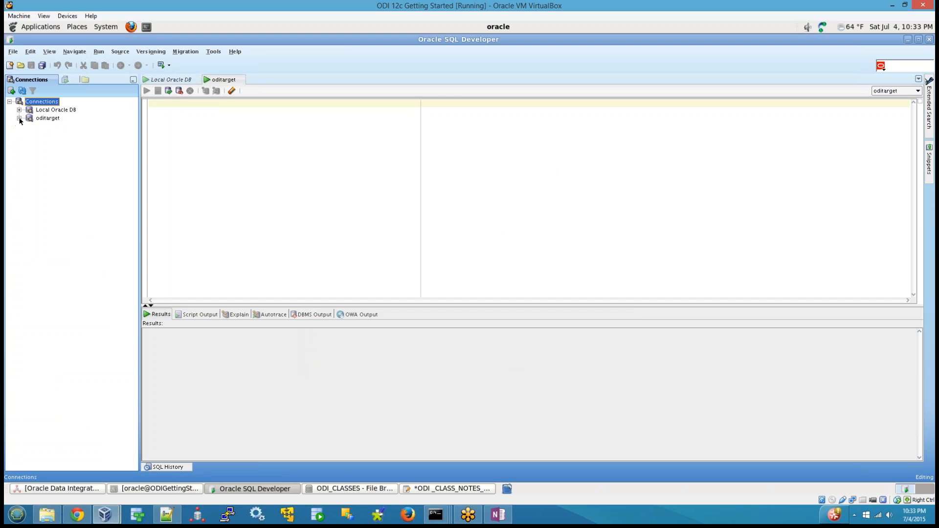
{"action": "left_click", "coordinate": [19, 118]}
{"action": "left_click", "coordinate": [28, 126]}
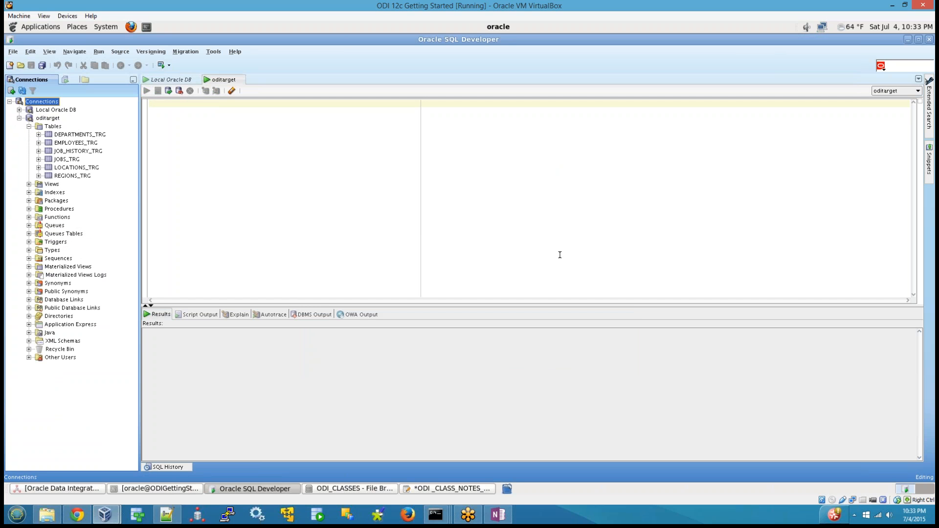
{"action": "left_click", "coordinate": [467, 489]}
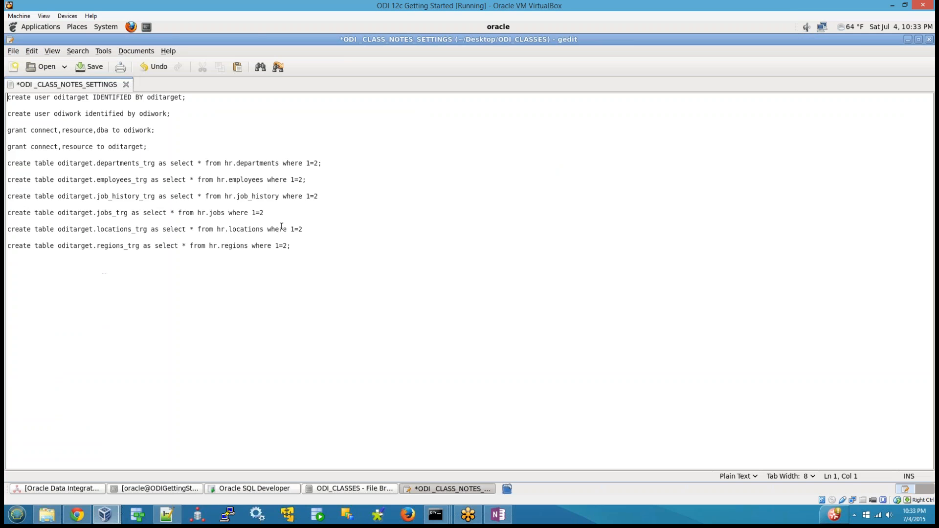
{"action": "left_click_drag", "start_coordinate": [306, 246], "coordinate": [4, 86]}
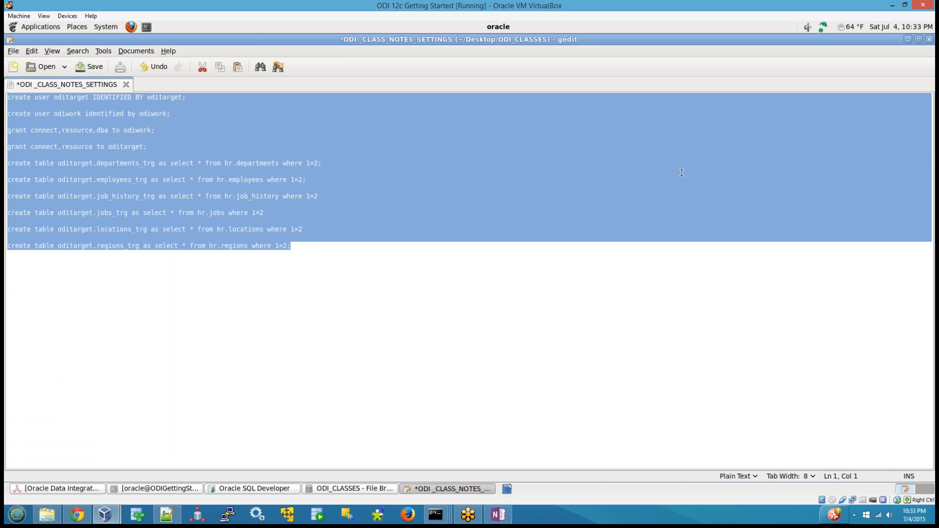
{"action": "left_click", "coordinate": [261, 491]}
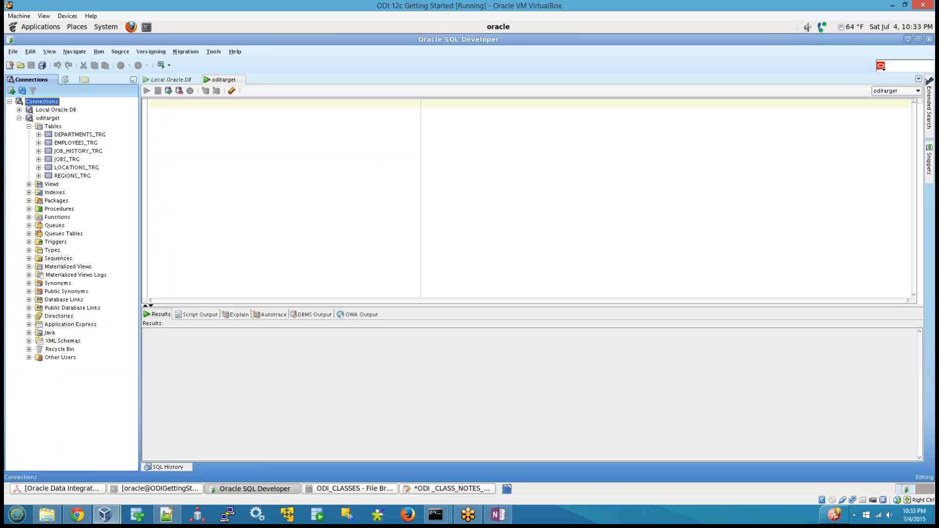
Start a new database connection named odiwork with username odiwork, and enter the account password.
{"action": "right_click", "coordinate": [47, 120]}
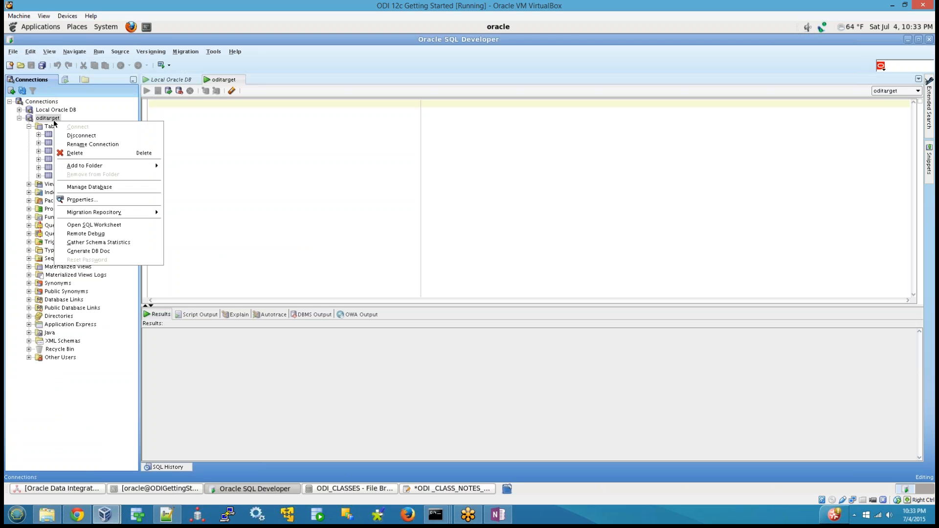
{"action": "right_click", "coordinate": [32, 103]}
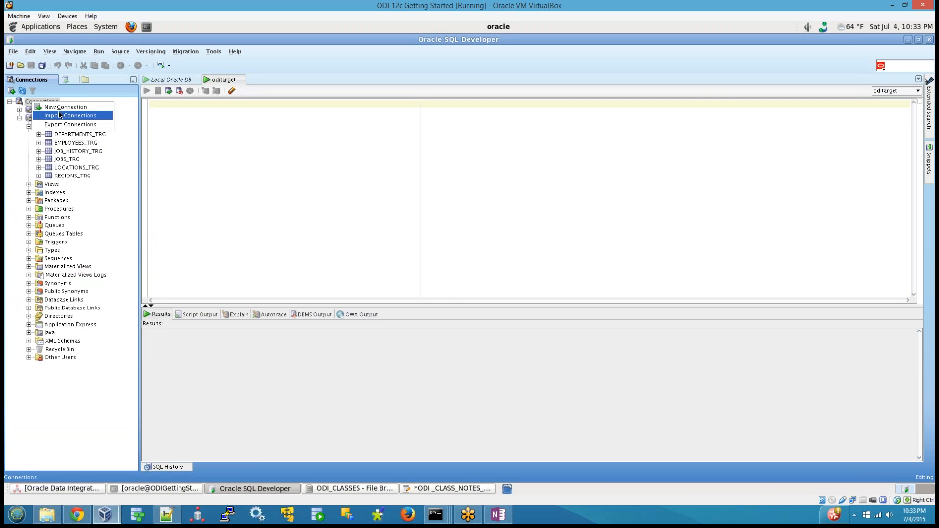
{"action": "left_click", "coordinate": [61, 107]}
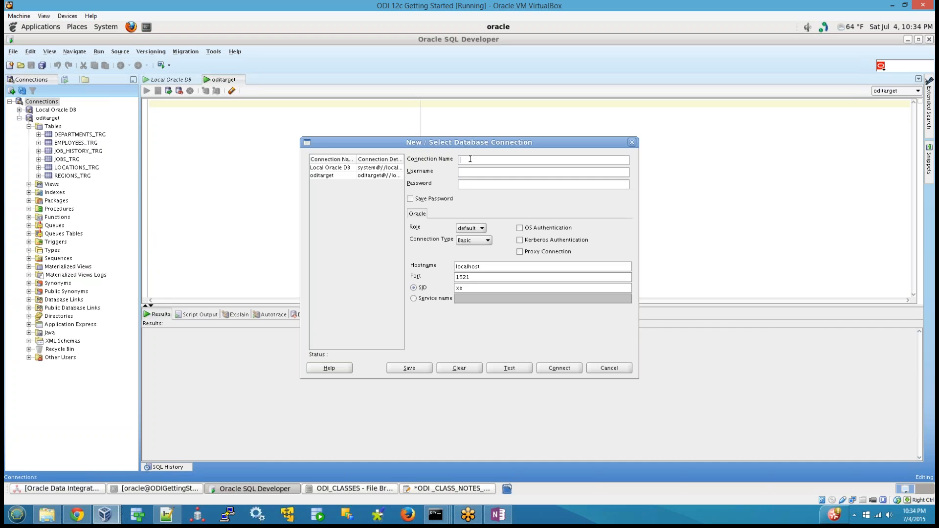
{"action": "type", "text": "odiwork"}
{"action": "key", "text": "Tab"}
{"action": "type", "text": "odiwo"}
{"action": "key", "text": "Tab"}
{"action": "type", "text": "odiwork"}
Set the odiwork connection's SID to orcl, test it, enable saving the password, and connect.
{"action": "key", "text": "BackSpace"}
{"action": "key", "text": "BackSpace"}
{"action": "type", "text": "orcl"}
{"action": "left_click", "coordinate": [514, 368]}
{"action": "left_click", "coordinate": [418, 199]}
{"action": "left_click", "coordinate": [560, 368]}
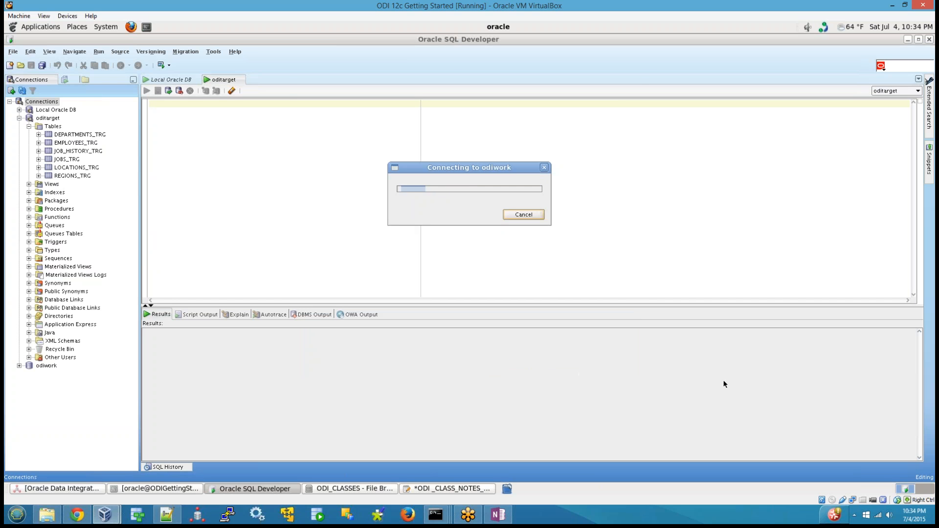
Collapse oditarget and write an alter user statement setting the hr account's password on a new line in the Local Oracle DB worksheet.
{"action": "left_click", "coordinate": [19, 118]}
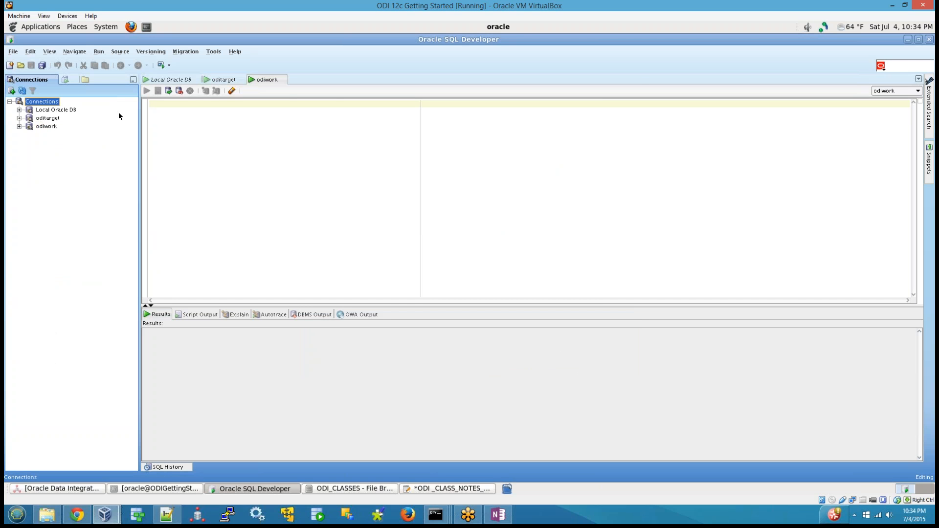
{"action": "left_click", "coordinate": [185, 80]}
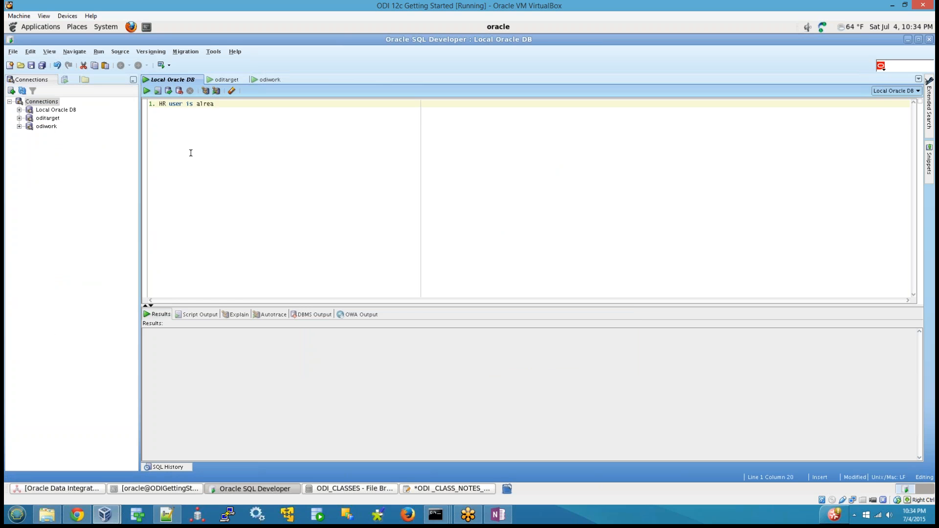
{"action": "key", "text": "Return"}
{"action": "key", "text": "Return"}
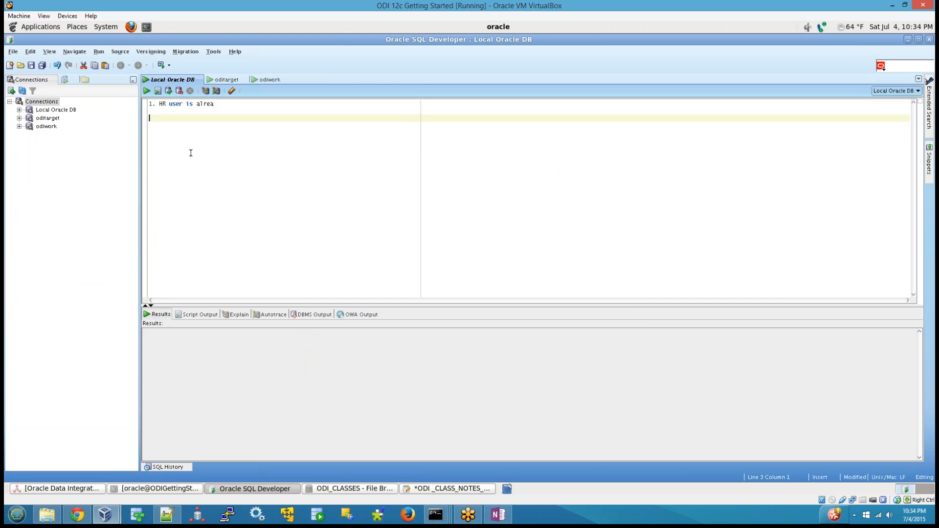
{"action": "type", "text": "lter user hr identifid by hr;"}
Copy the hr alter user statement with its password into the gedit notes below the oditarget grant, and save the file.
{"action": "key", "text": "shift+Home"}
{"action": "key", "text": "ctrl+c"}
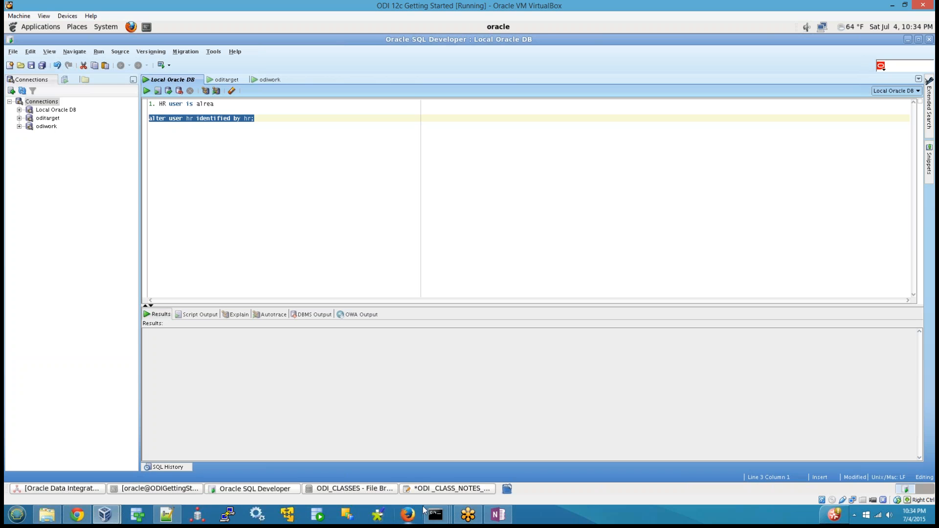
{"action": "left_click", "coordinate": [447, 488]}
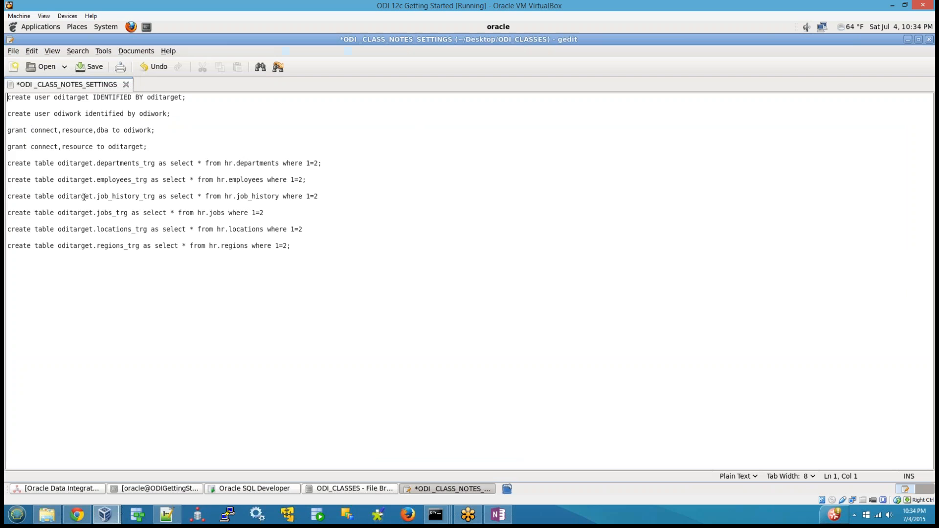
{"action": "left_click", "coordinate": [212, 145]}
{"action": "key", "text": "Return"}
{"action": "key", "text": "Return"}
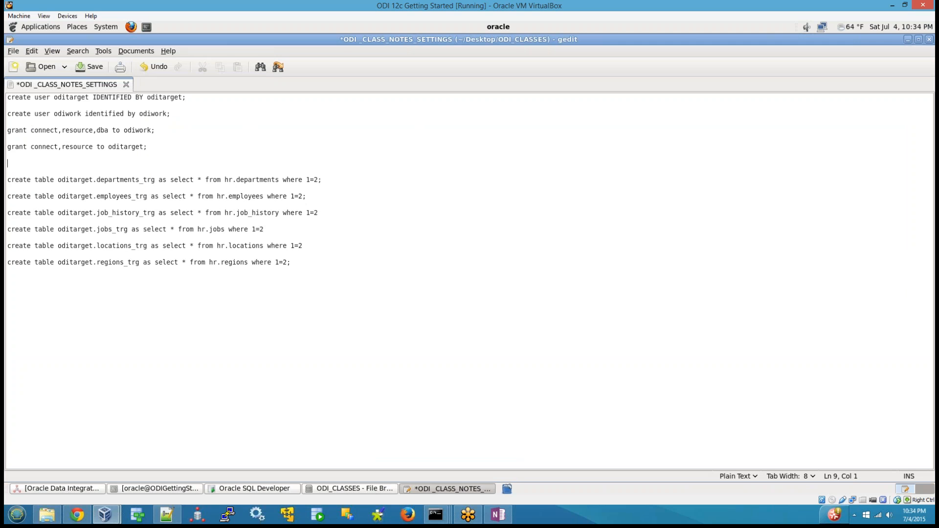
{"action": "key", "text": "ctrl+v"}
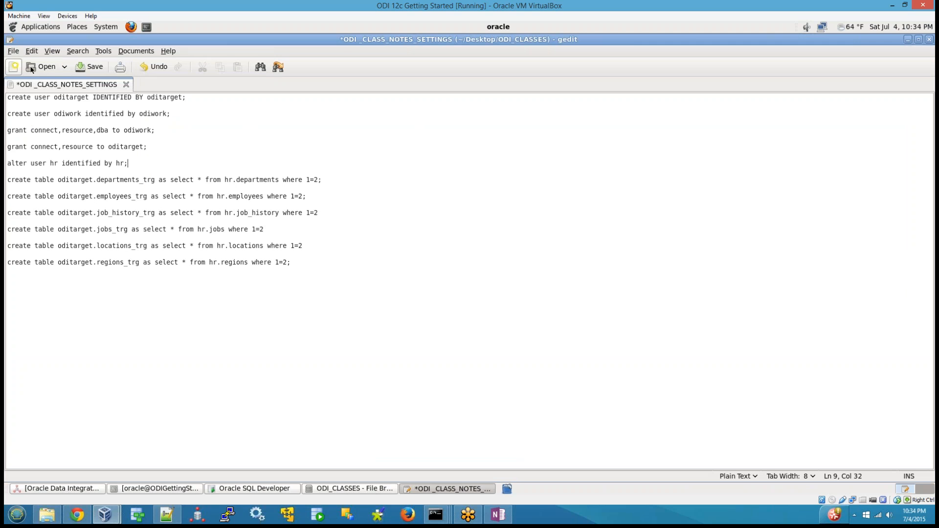
{"action": "left_click", "coordinate": [82, 68]}
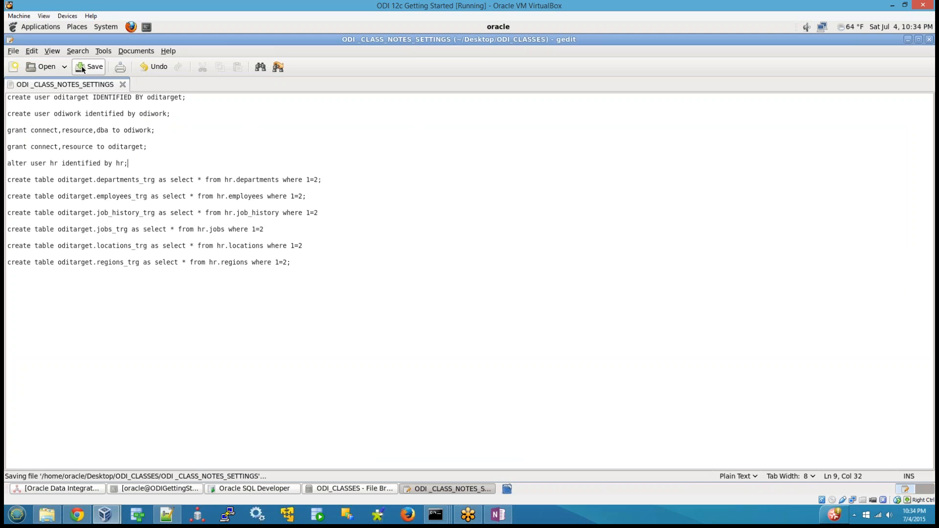
Back in SQL Developer, start a new database connection named hr with username hr, and enter the account password.
{"action": "left_click", "coordinate": [291, 491]}
{"action": "right_click", "coordinate": [40, 104]}
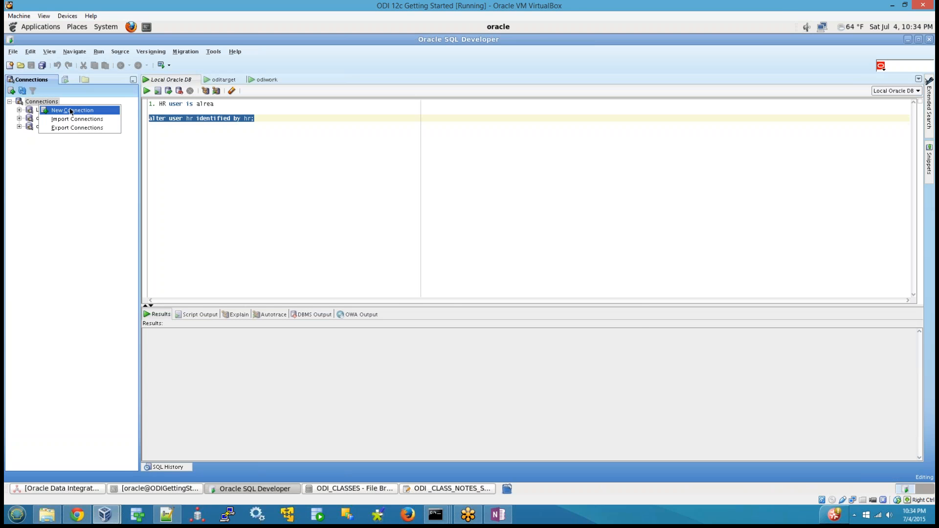
{"action": "left_click", "coordinate": [71, 111]}
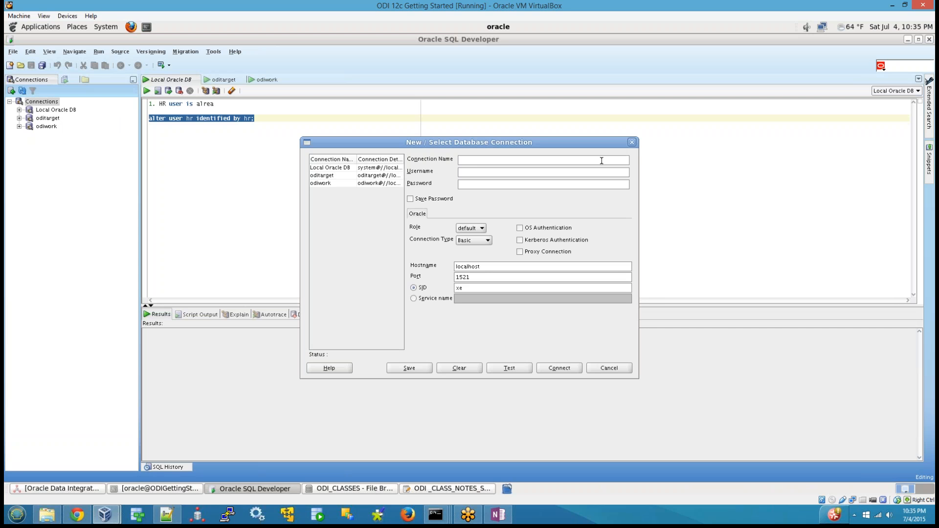
{"action": "type", "text": "hr"}
{"action": "key", "text": "Tab"}
{"action": "type", "text": "hr"}
Set the hr connection's SID to orcl, test it, and save the connection with its password.
{"action": "double_click", "coordinate": [485, 287]}
{"action": "type", "text": "orcl"}
{"action": "left_click", "coordinate": [511, 369]}
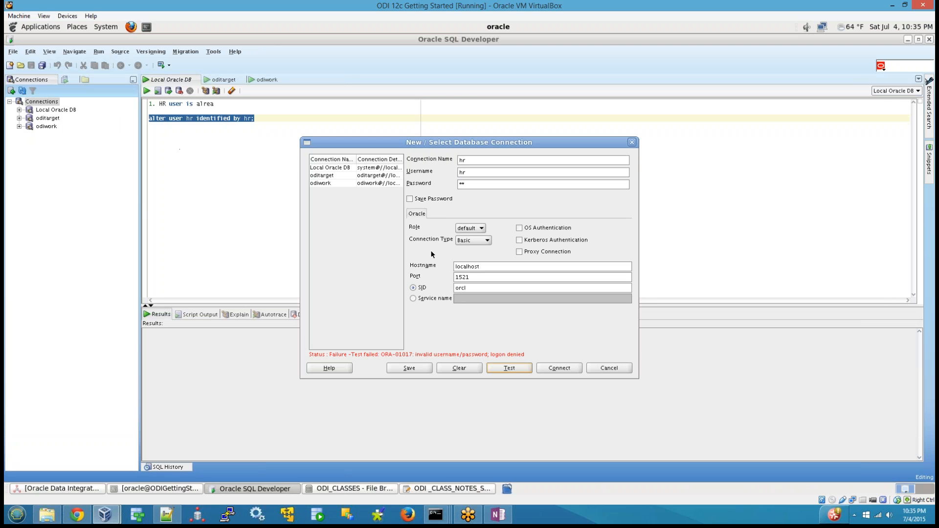
{"action": "left_click", "coordinate": [410, 198]}
{"action": "left_click", "coordinate": [410, 368]}
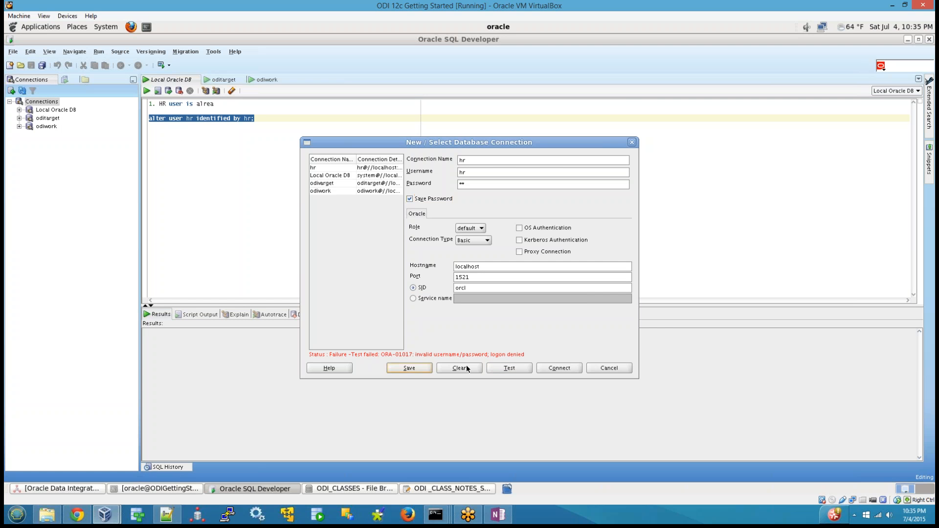
{"action": "left_click", "coordinate": [609, 368]}
{"action": "left_click", "coordinate": [253, 142]}
{"action": "key", "text": "shift+Up"}
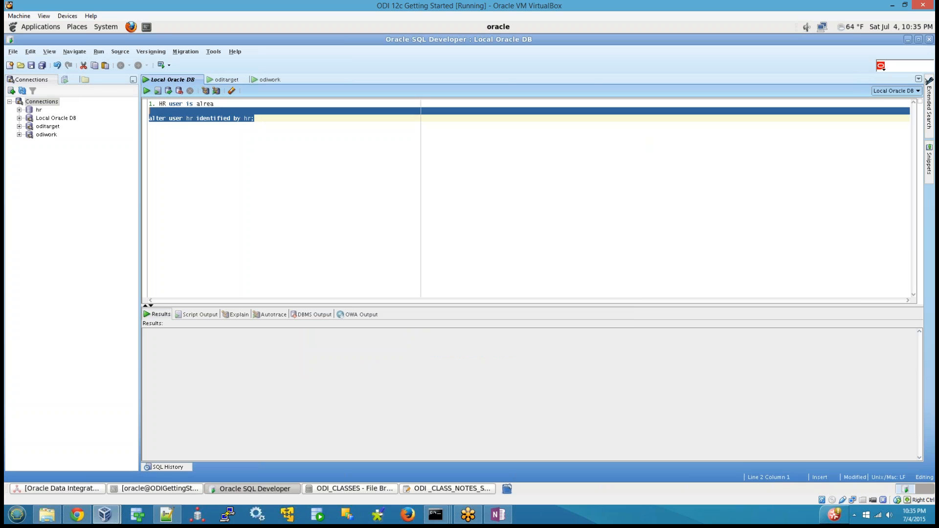
{"action": "key", "text": "Down"}
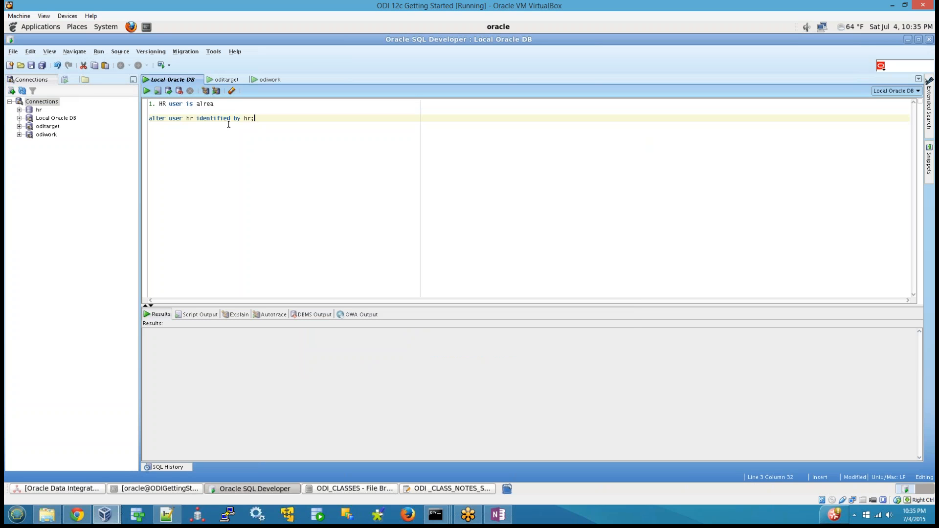
{"action": "left_click", "coordinate": [247, 120]}
Switch to the terminal, rerun the previous command to launch another SQL Developer instance, and dismiss the Java version message.
{"action": "left_click", "coordinate": [157, 488]}
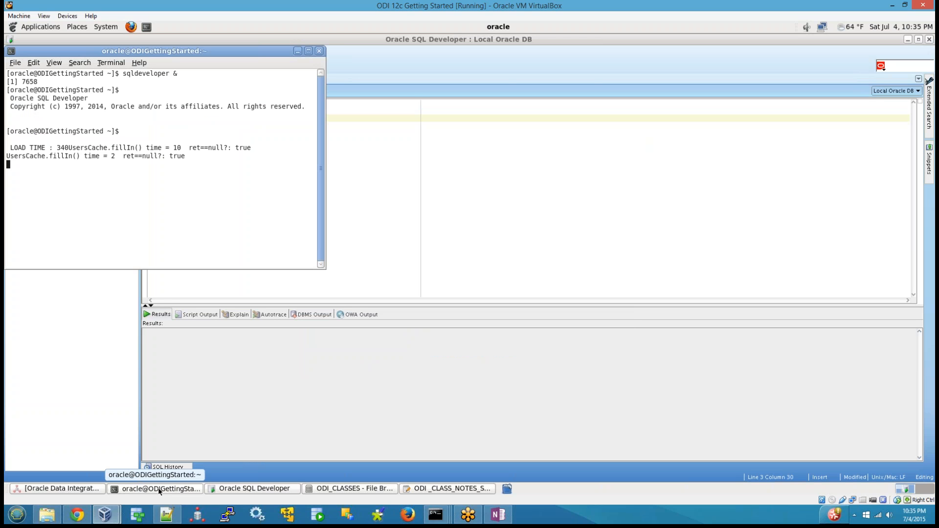
{"action": "key", "text": "Return"}
{"action": "key", "text": "Up"}
{"action": "key", "text": "Return"}
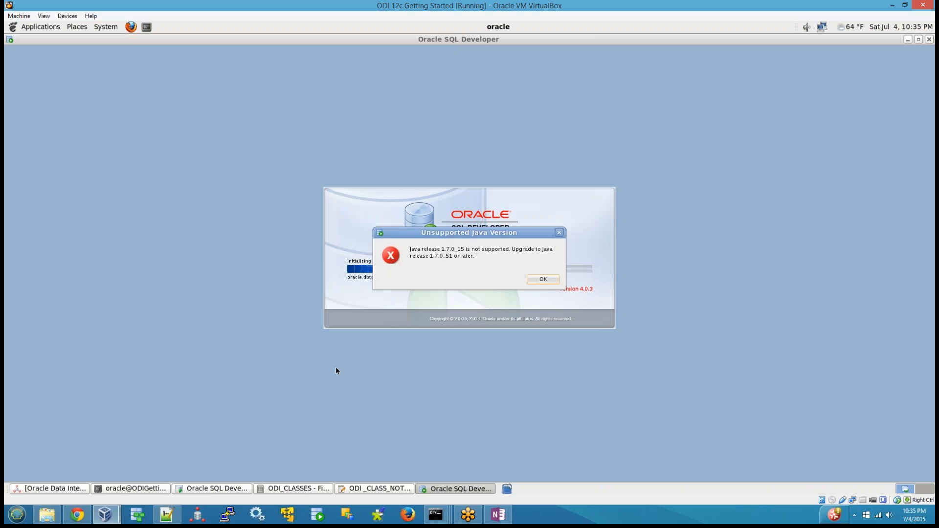
{"action": "left_click", "coordinate": [543, 280]}
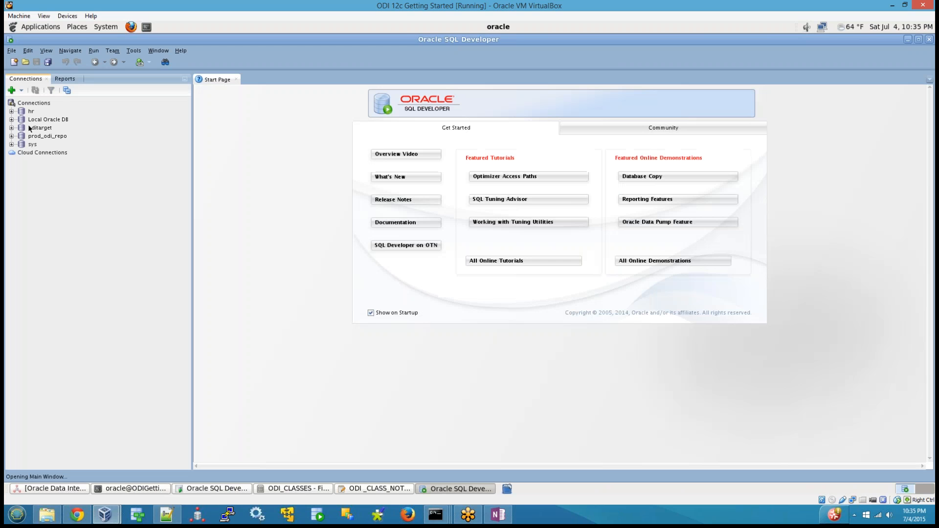
Check the hr connection's properties in the new instance, close them without changes, and return to the earlier SQL Developer window.
{"action": "right_click", "coordinate": [31, 111]}
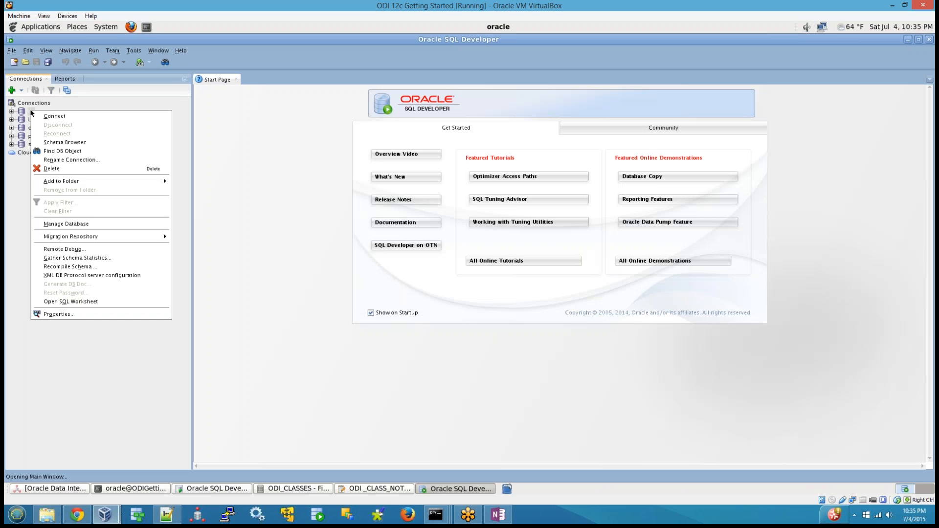
{"action": "left_click", "coordinate": [64, 314]}
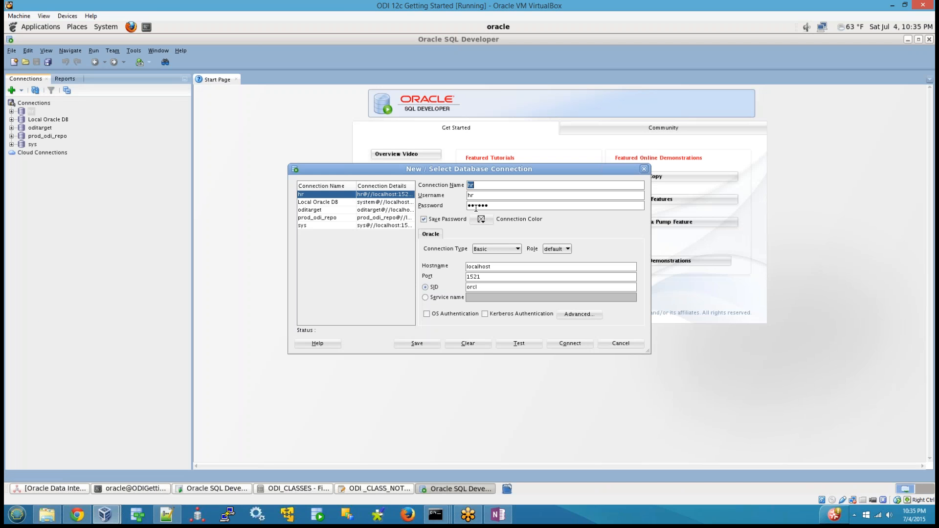
{"action": "left_click", "coordinate": [620, 344]}
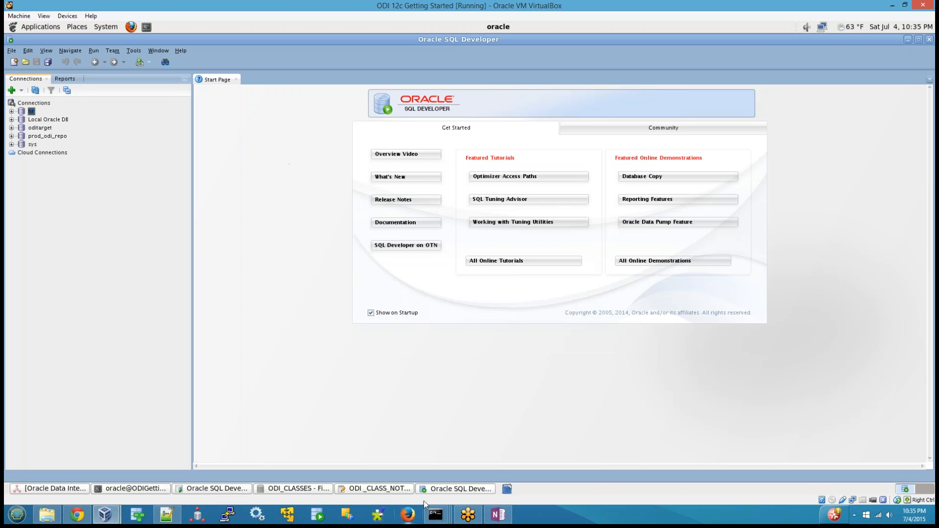
{"action": "left_click", "coordinate": [197, 494]}
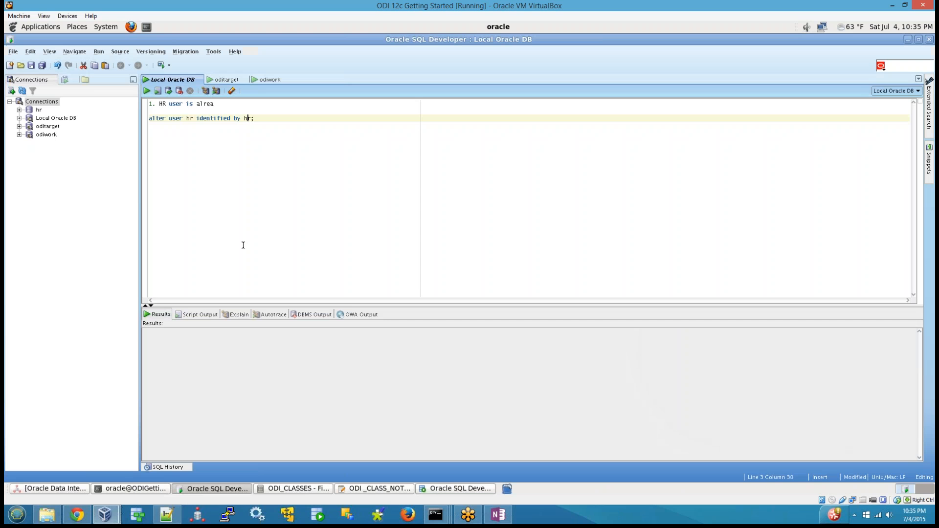
{"action": "right_click", "coordinate": [38, 111]}
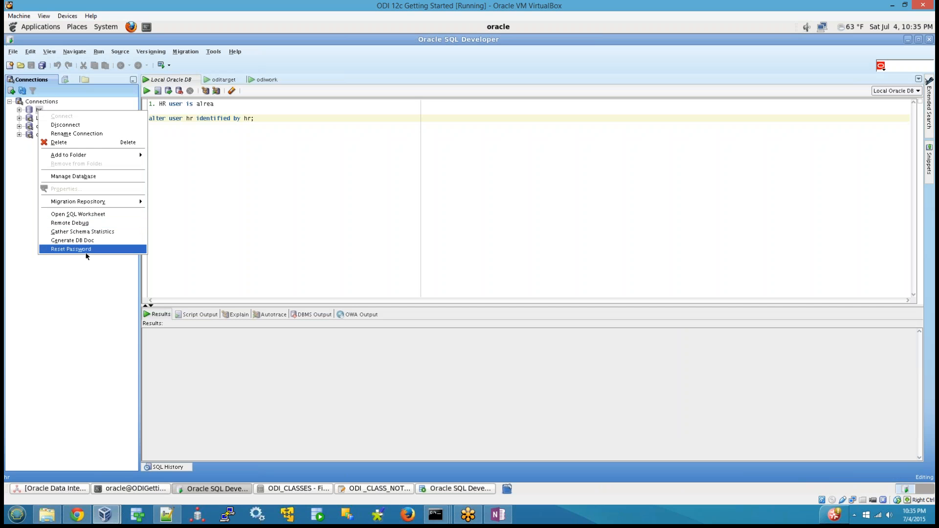
{"action": "mouse_move", "coordinate": [70, 157]}
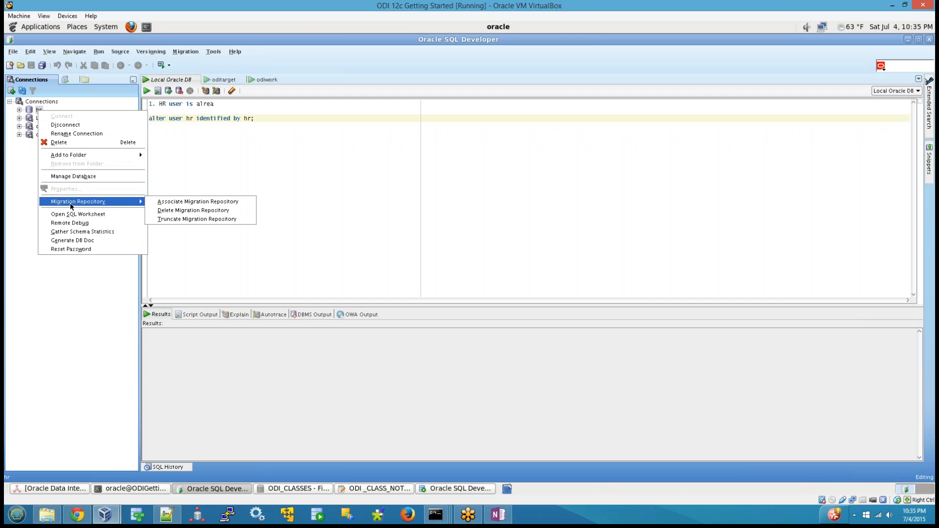
{"action": "left_click", "coordinate": [64, 250]}
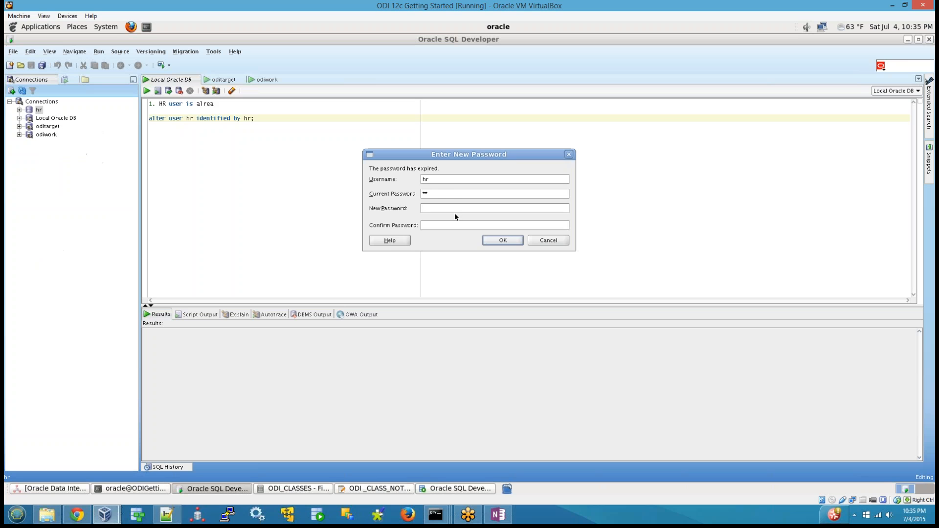
{"action": "left_click_drag", "start_coordinate": [451, 194], "coordinate": [392, 191]}
{"action": "left_click", "coordinate": [548, 240]}
Open the hr connection's properties, replace the account password, test the connection, and connect to hr.
{"action": "right_click", "coordinate": [40, 113]}
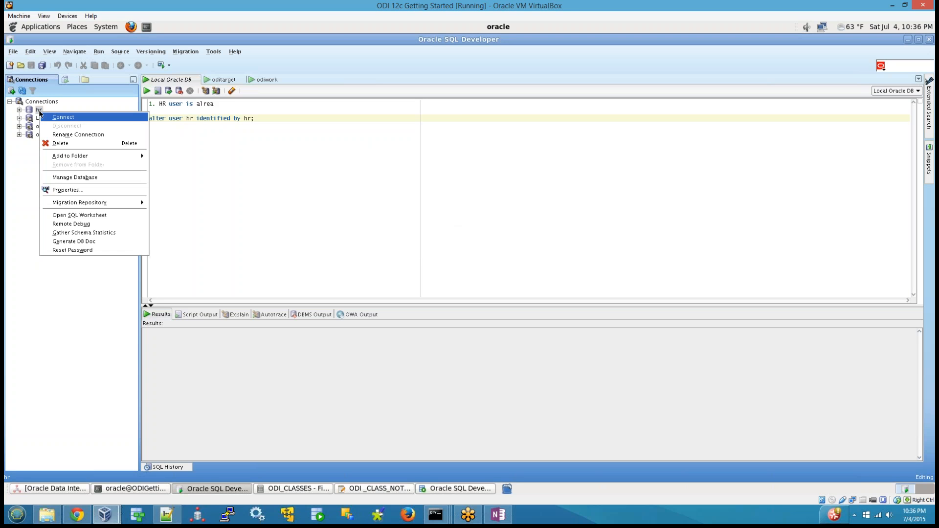
{"action": "left_click", "coordinate": [67, 191]}
{"action": "left_click_drag", "start_coordinate": [480, 187], "coordinate": [399, 185]}
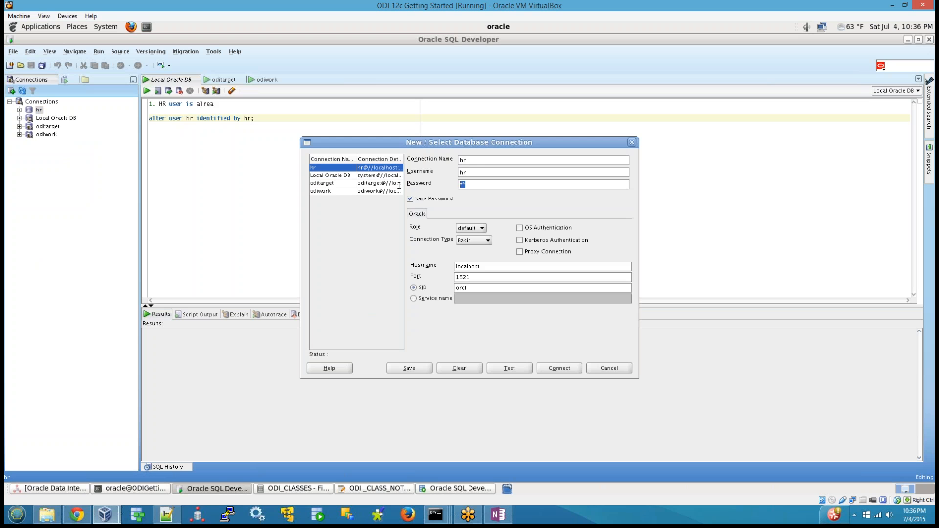
{"action": "type", "text": "hr"}
{"action": "key", "text": "BackSpace"}
{"action": "key", "text": "BackSpace"}
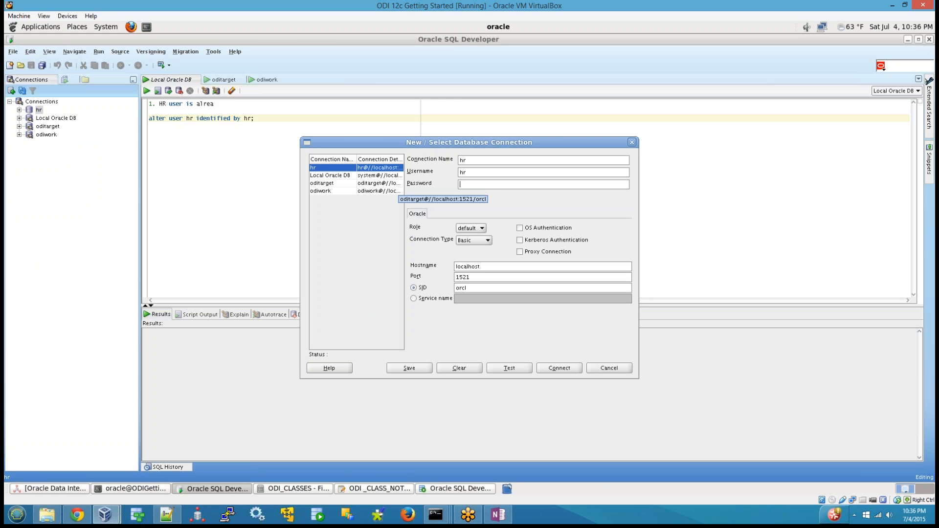
{"action": "type", "text": "hr"}
{"action": "left_click", "coordinate": [503, 370]}
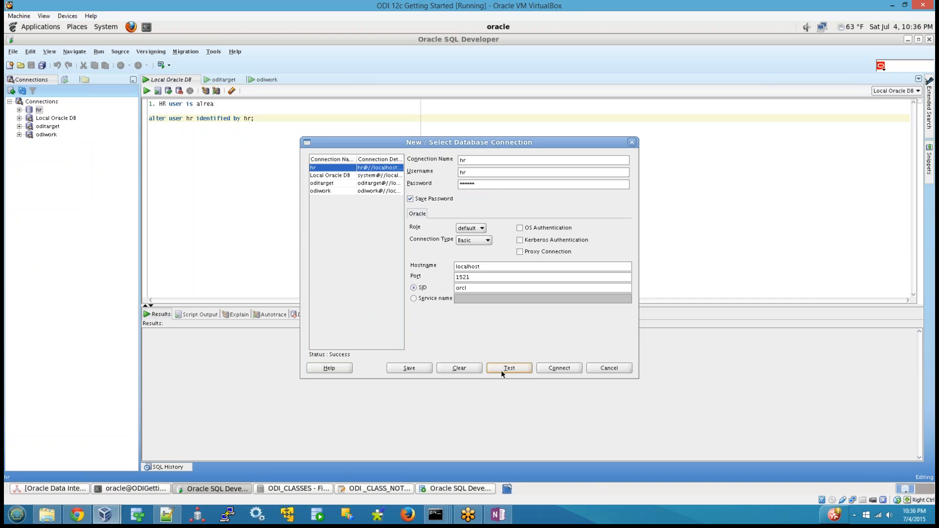
{"action": "left_click", "coordinate": [559, 368]}
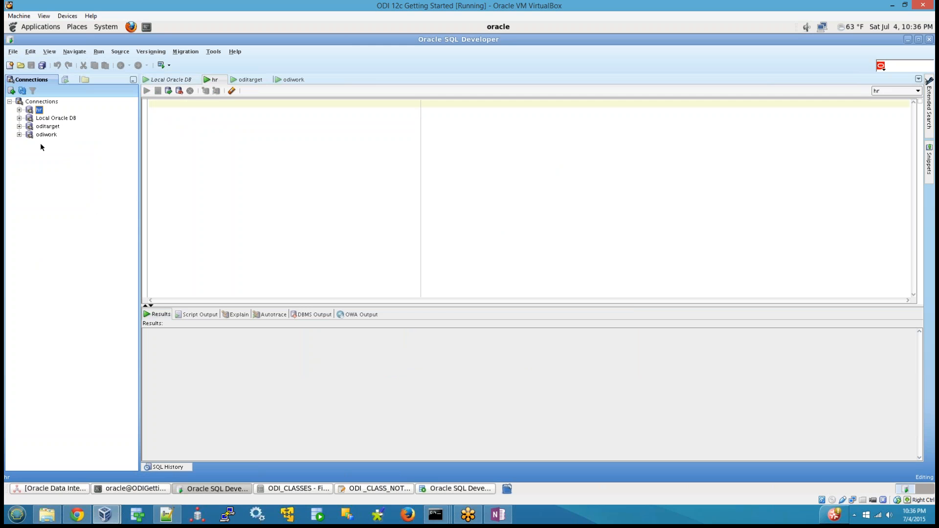
Review the hr user's alter statement in the Local Oracle DB worksheet and identify the connection it belongs to.
{"action": "left_click", "coordinate": [245, 154]}
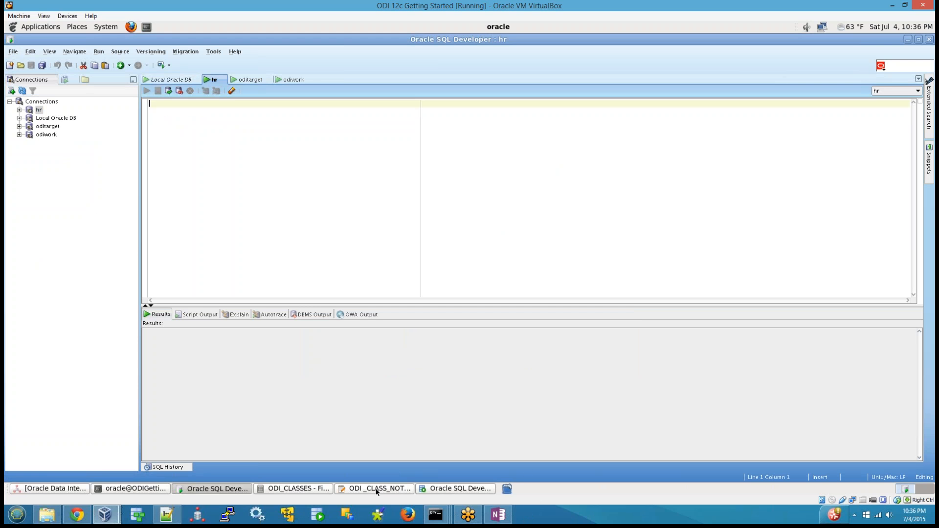
{"action": "left_click", "coordinate": [171, 79]}
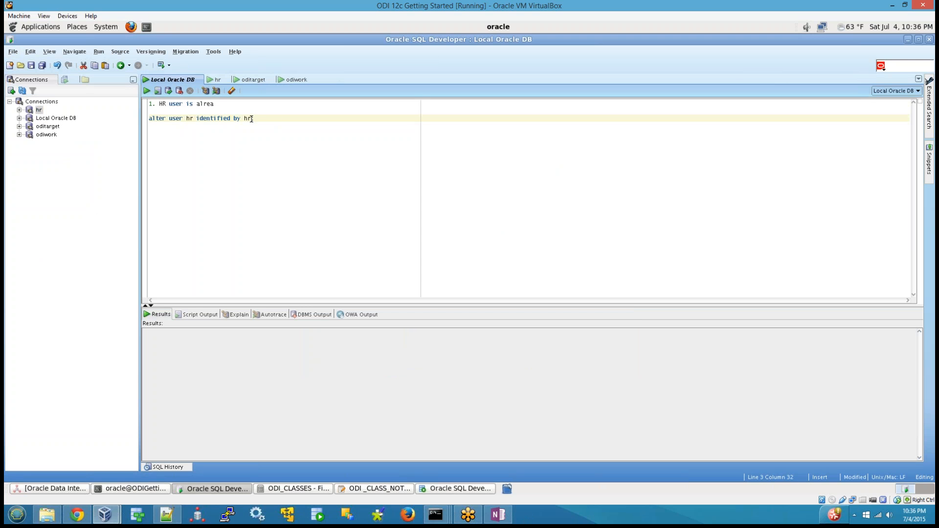
{"action": "left_click_drag", "start_coordinate": [255, 118], "coordinate": [130, 117]}
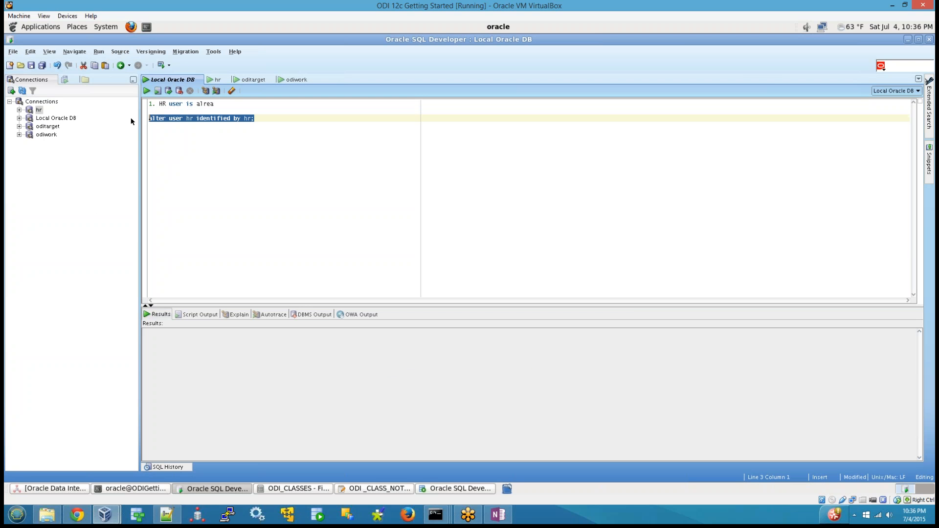
{"action": "left_click", "coordinate": [213, 132]}
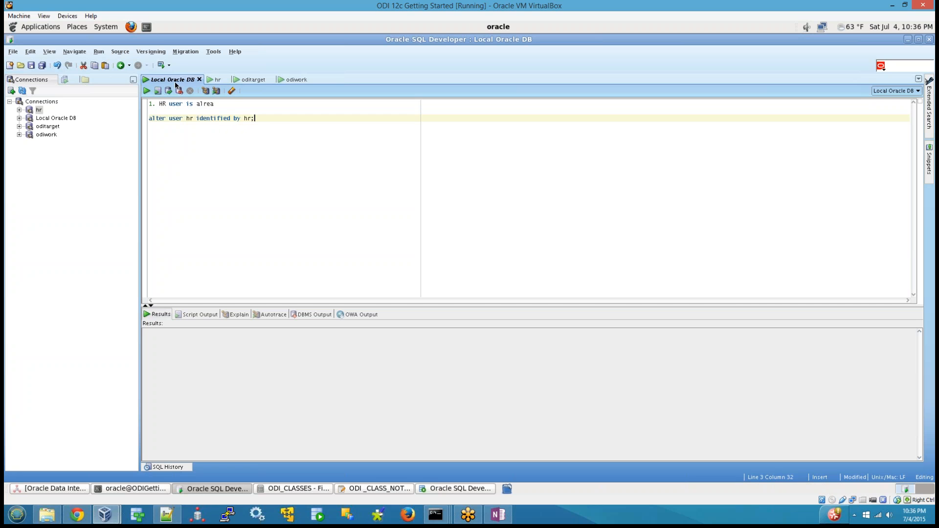
{"action": "left_click", "coordinate": [55, 121]}
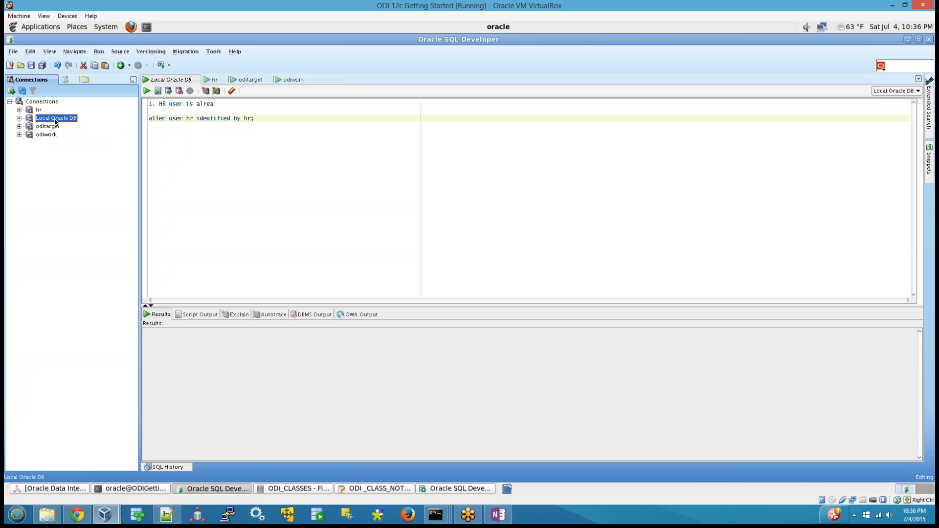
Switch to the ODI _CLASS_NOTES_SETTINGS notes in gedit and review the user creation, grant and target table creation statements.
{"action": "left_click", "coordinate": [375, 491]}
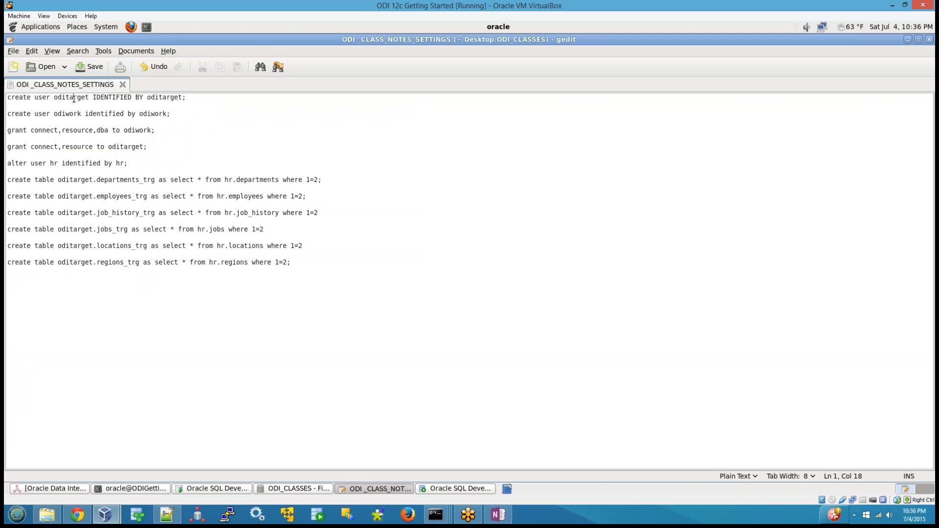
{"action": "double_click", "coordinate": [74, 98]}
{"action": "double_click", "coordinate": [65, 116]}
{"action": "left_click_drag", "start_coordinate": [149, 147], "coordinate": [5, 97]}
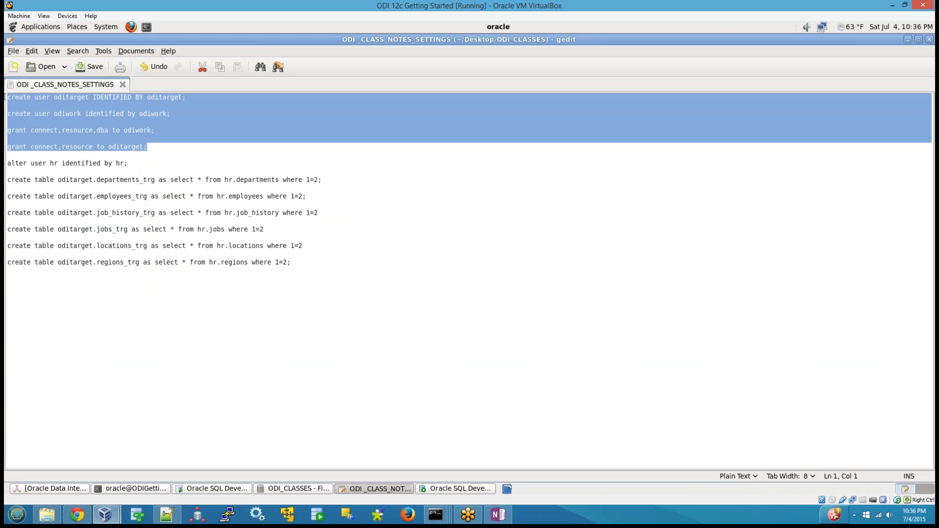
{"action": "double_click", "coordinate": [122, 179]}
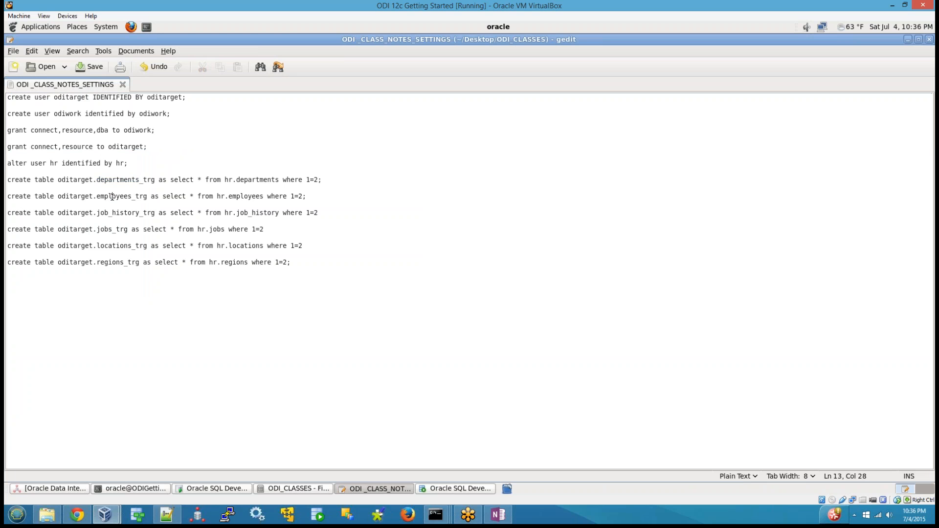
{"action": "double_click", "coordinate": [120, 196]}
{"action": "double_click", "coordinate": [121, 212]}
{"action": "double_click", "coordinate": [121, 229]}
{"action": "left_click", "coordinate": [120, 263]}
{"action": "left_click_drag", "start_coordinate": [348, 273], "coordinate": [4, 177]}
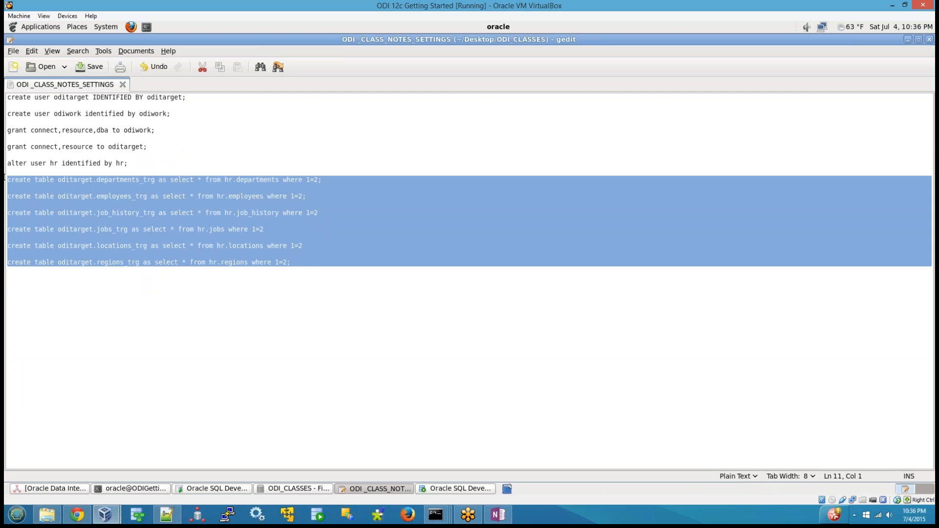
{"action": "left_click", "coordinate": [157, 338]}
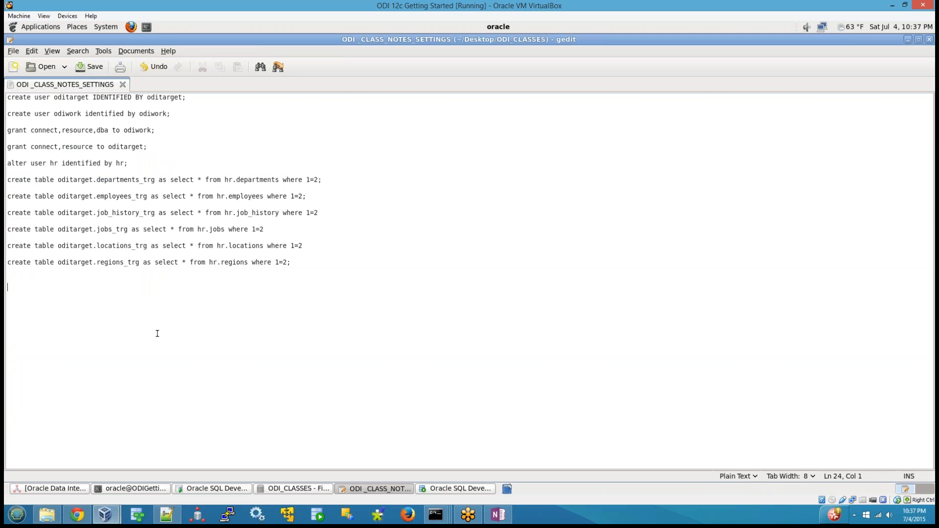
Copy the entire setup script from the ODI _CLASS_NOTES_SETTINGS file.
{"action": "key", "text": "ctrl+a"}
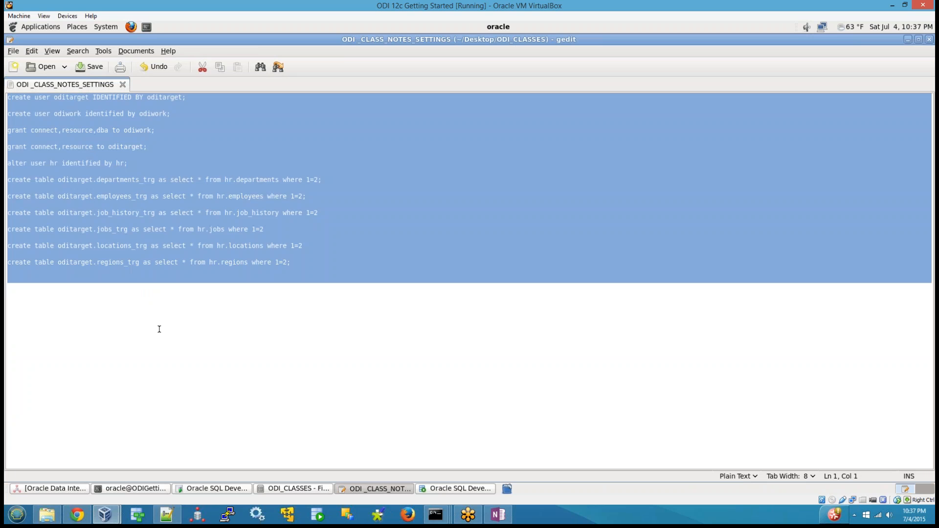
{"action": "right_click", "coordinate": [92, 149]}
{"action": "left_click", "coordinate": [110, 191]}
Launch Firefox in the virtual machine and load gmail.com.
{"action": "left_click", "coordinate": [131, 27]}
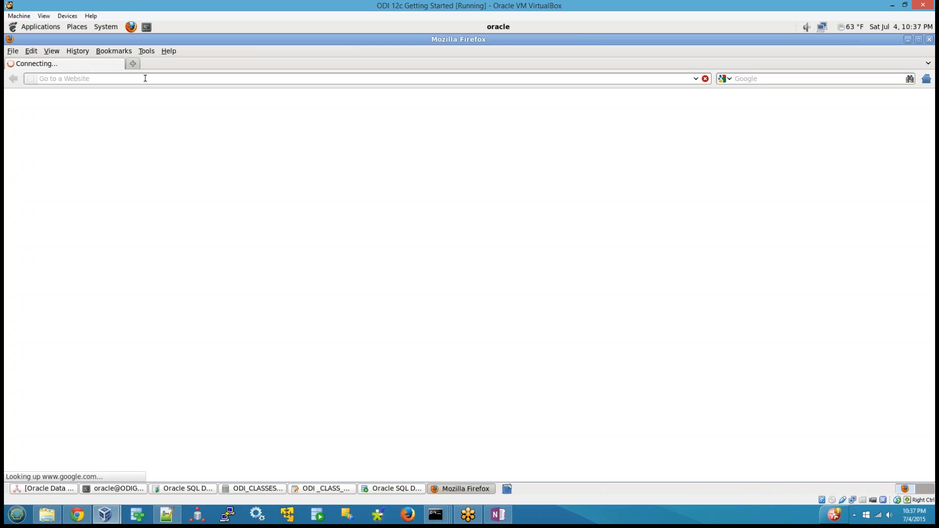
{"action": "left_click", "coordinate": [146, 78]}
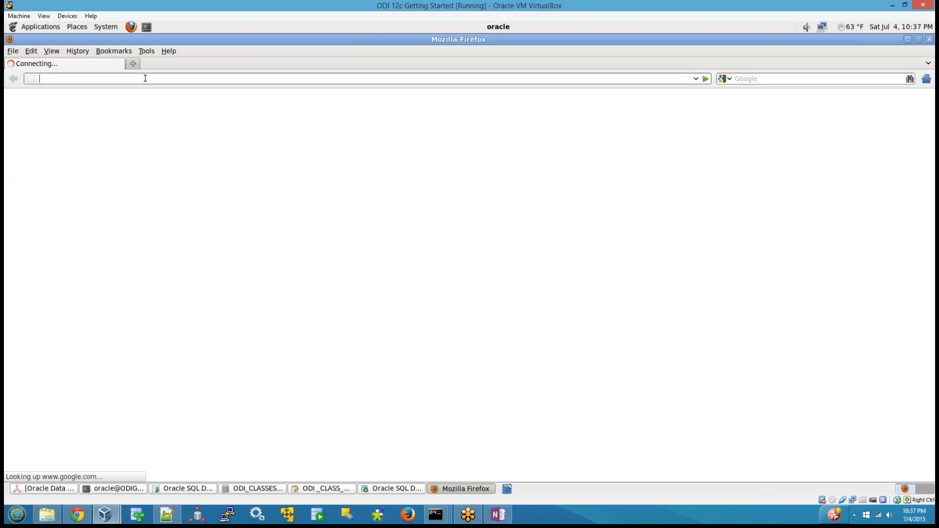
{"action": "type", "text": "gmail.com"}
{"action": "key", "text": "Return"}
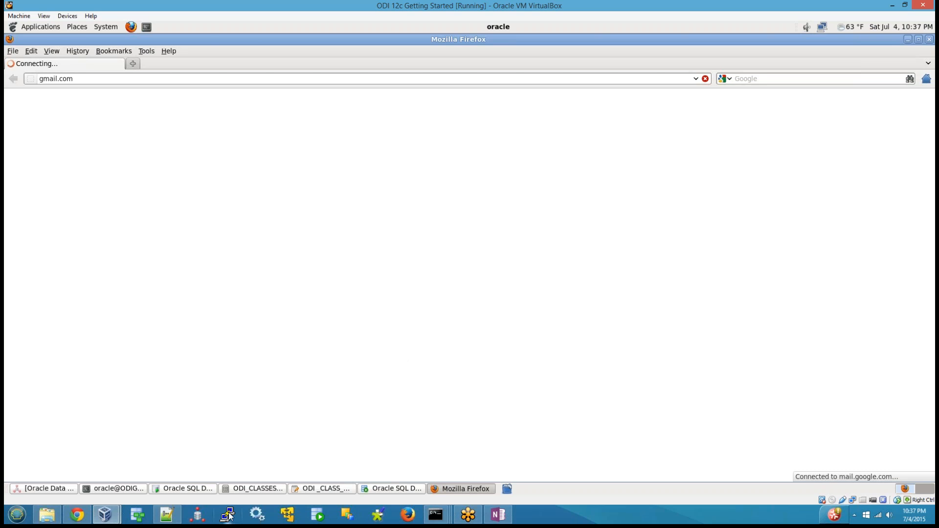
Switch to Chrome on the host, dismiss the odiconsole page's expiry message, and open a new browser tab.
{"action": "left_click", "coordinate": [82, 515]}
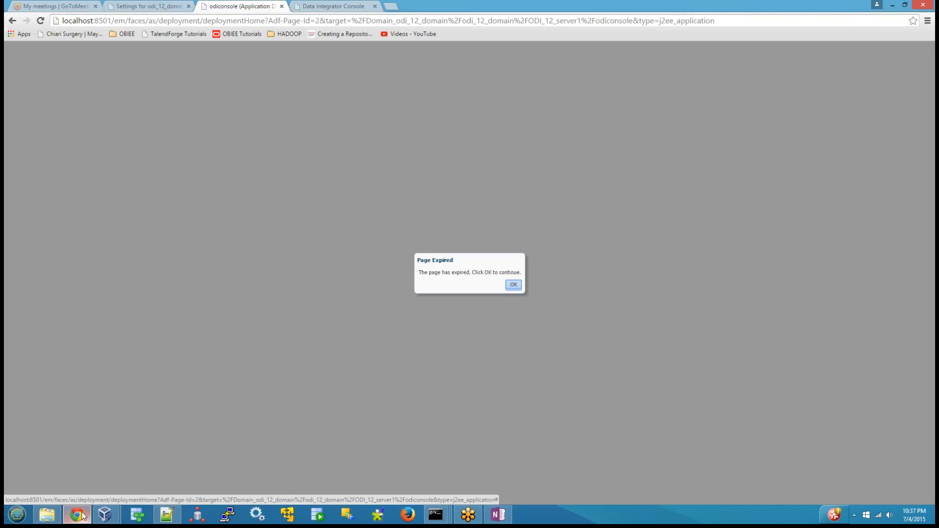
{"action": "left_click", "coordinate": [514, 285]}
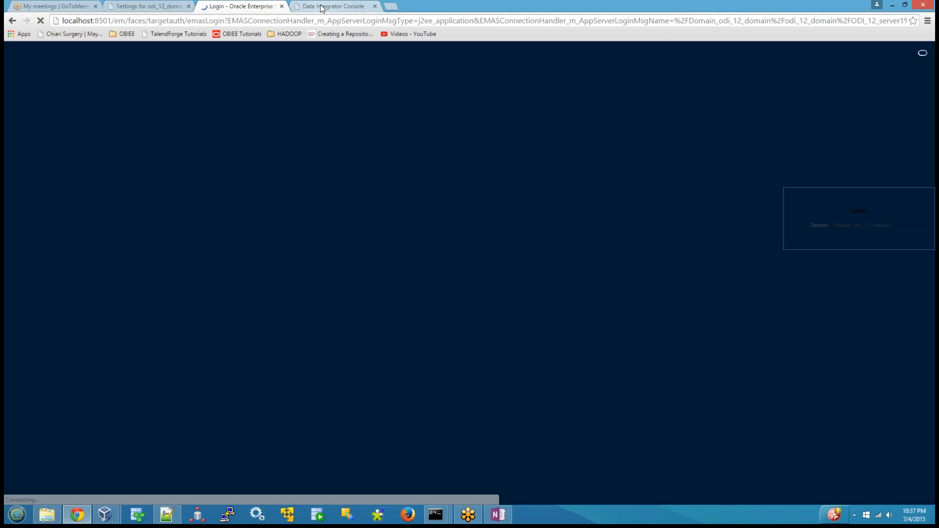
{"action": "left_click", "coordinate": [320, 5]}
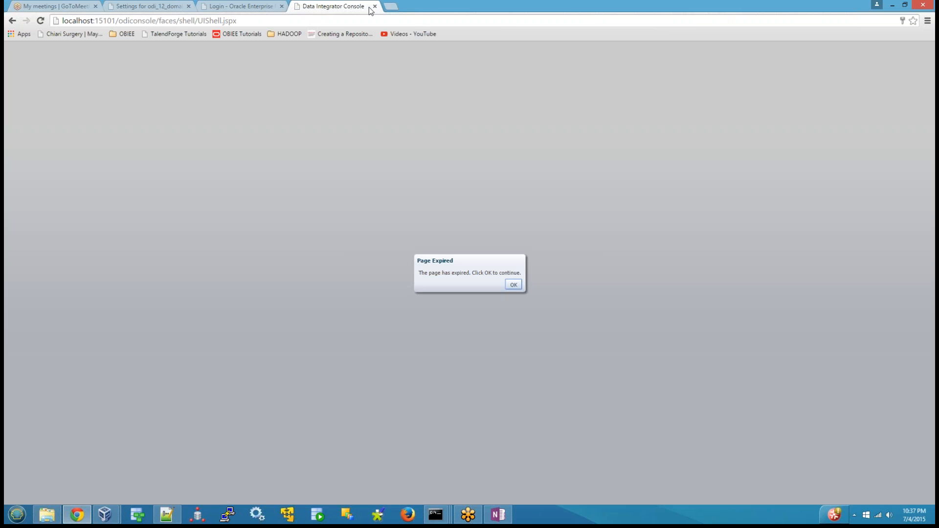
{"action": "left_click", "coordinate": [391, 6]}
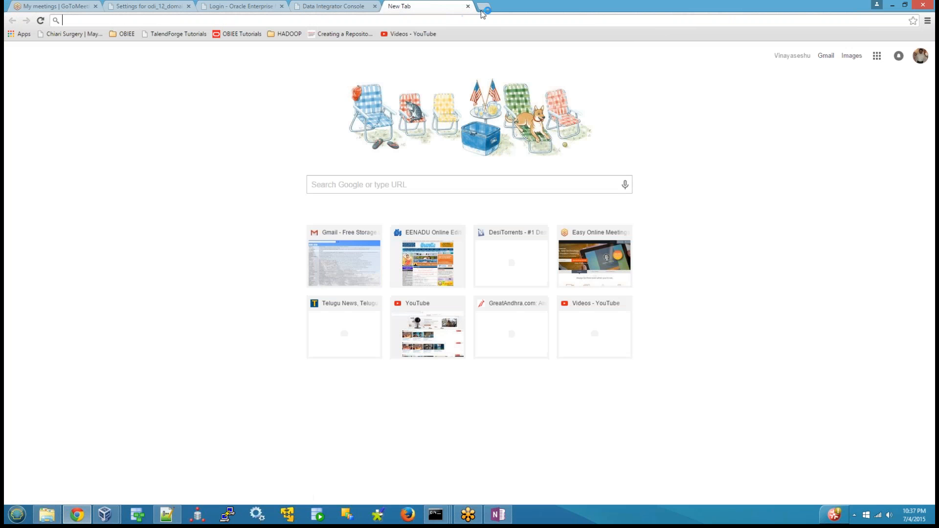